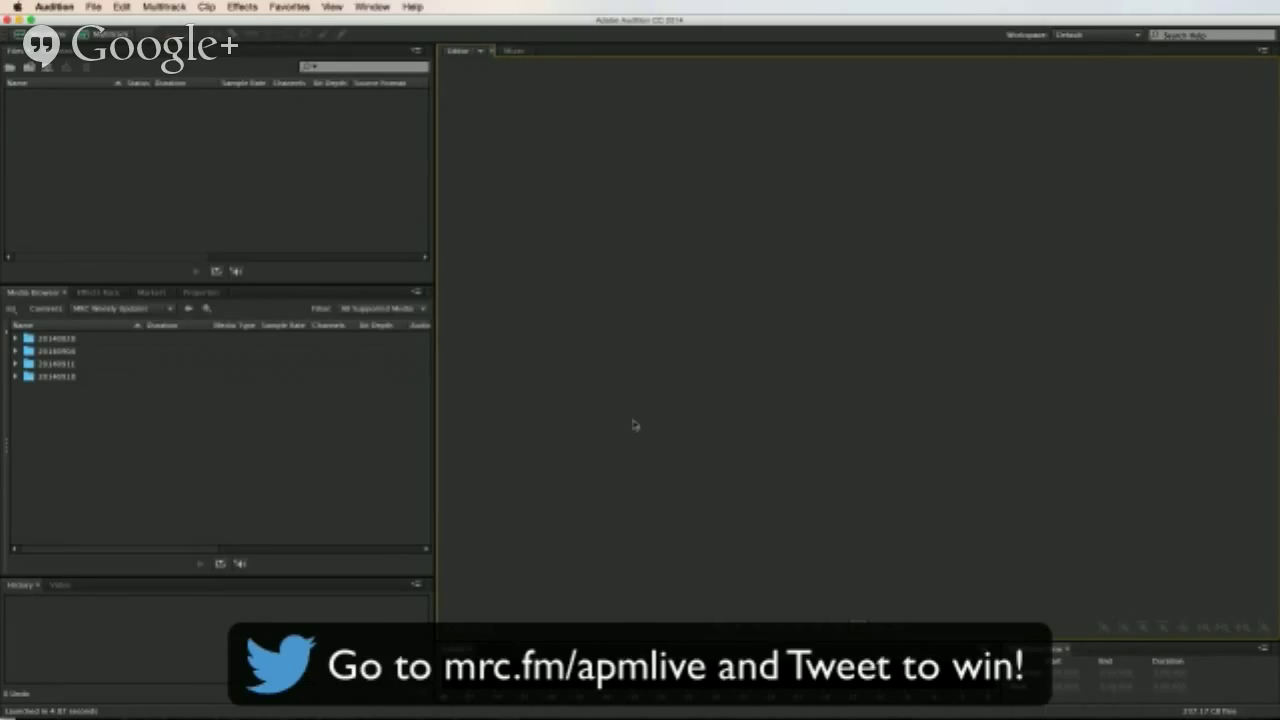
- Create a stereo 16-bit audio file named APM Live at 44100 Hz and record a first take of about 11 seconds
{"action": "left_click", "coordinate": [94, 7]}
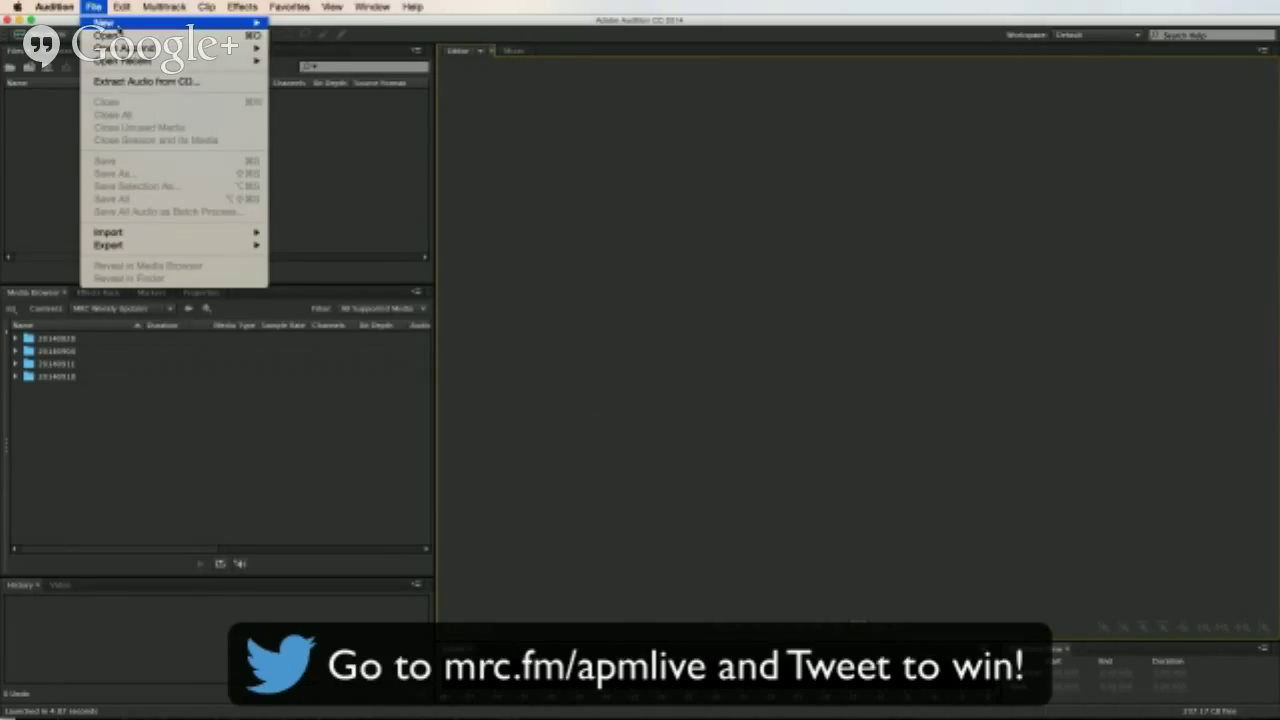
{"action": "mouse_move", "coordinate": [110, 23]}
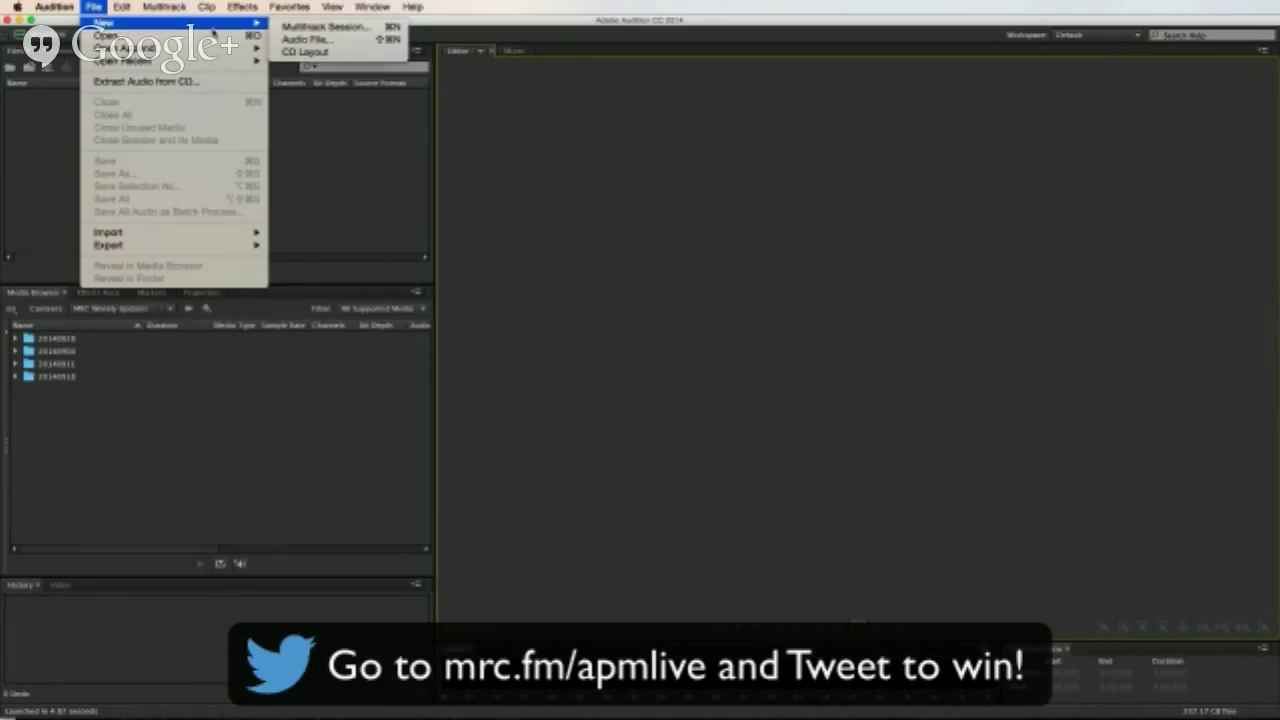
{"action": "left_click", "coordinate": [287, 40]}
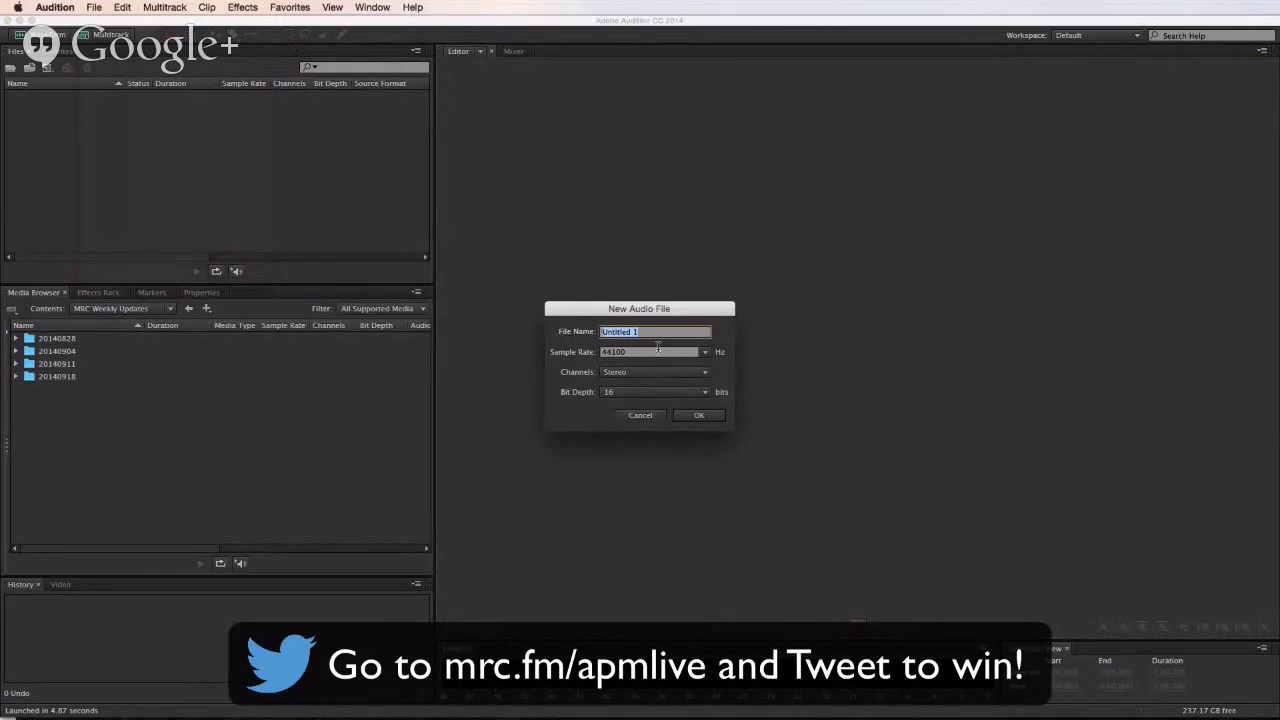
{"action": "type", "text": "A"}
{"action": "left_click", "coordinate": [613, 395]}
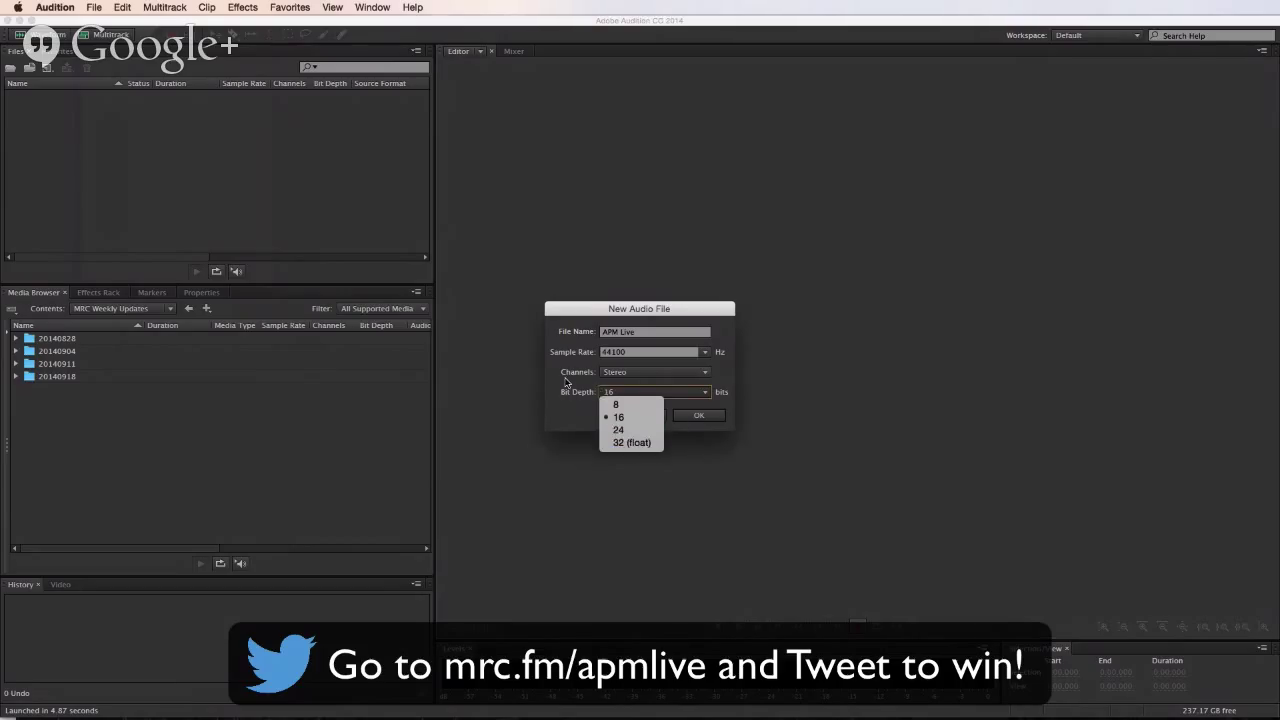
{"action": "left_click", "coordinate": [596, 390]}
{"action": "left_click", "coordinate": [697, 417]}
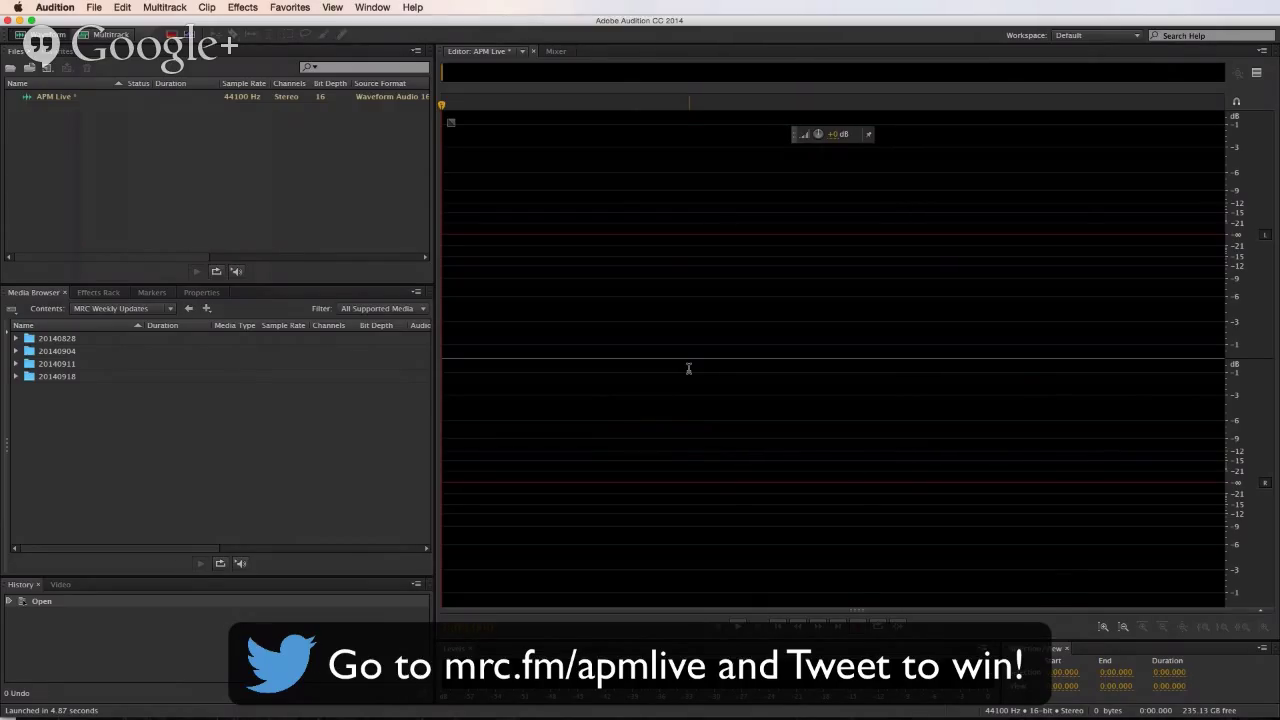
{"action": "left_click", "coordinate": [857, 627]}
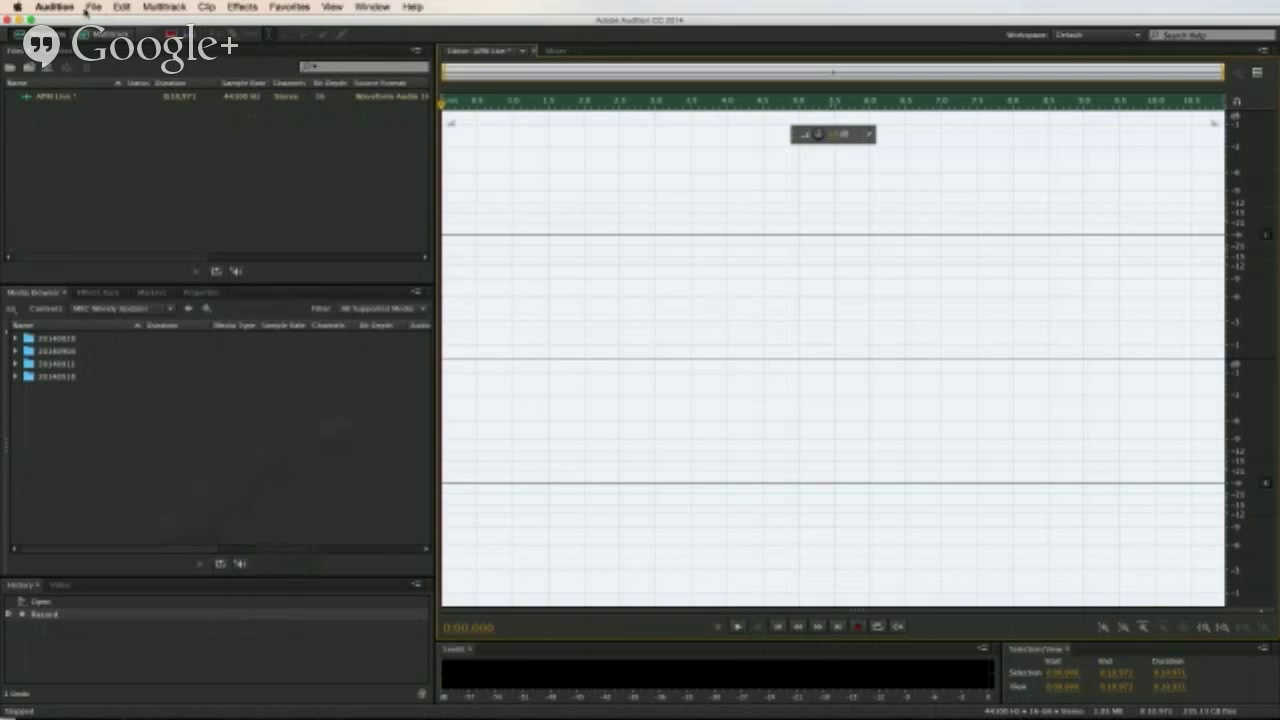
- Map both the left and right default stereo input channels to Saffire IP 3 in the audio channel mapping preferences
{"action": "left_click", "coordinate": [56, 7]}
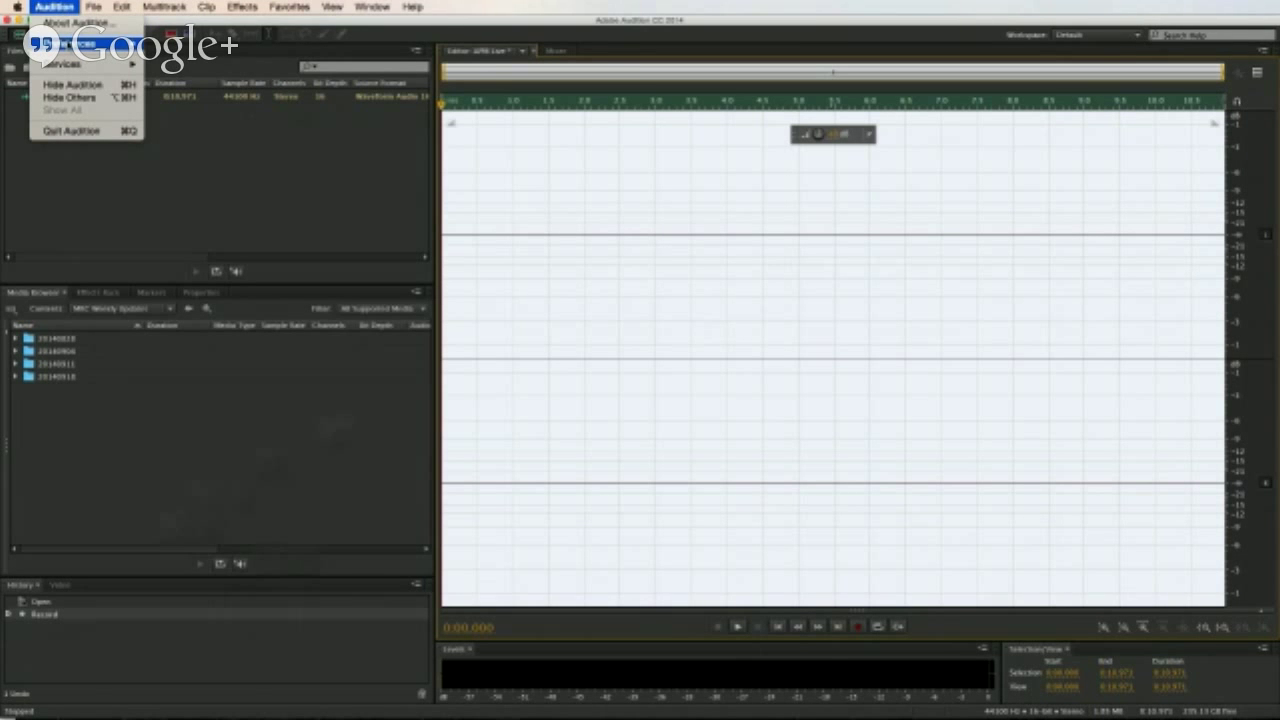
{"action": "mouse_move", "coordinate": [68, 44]}
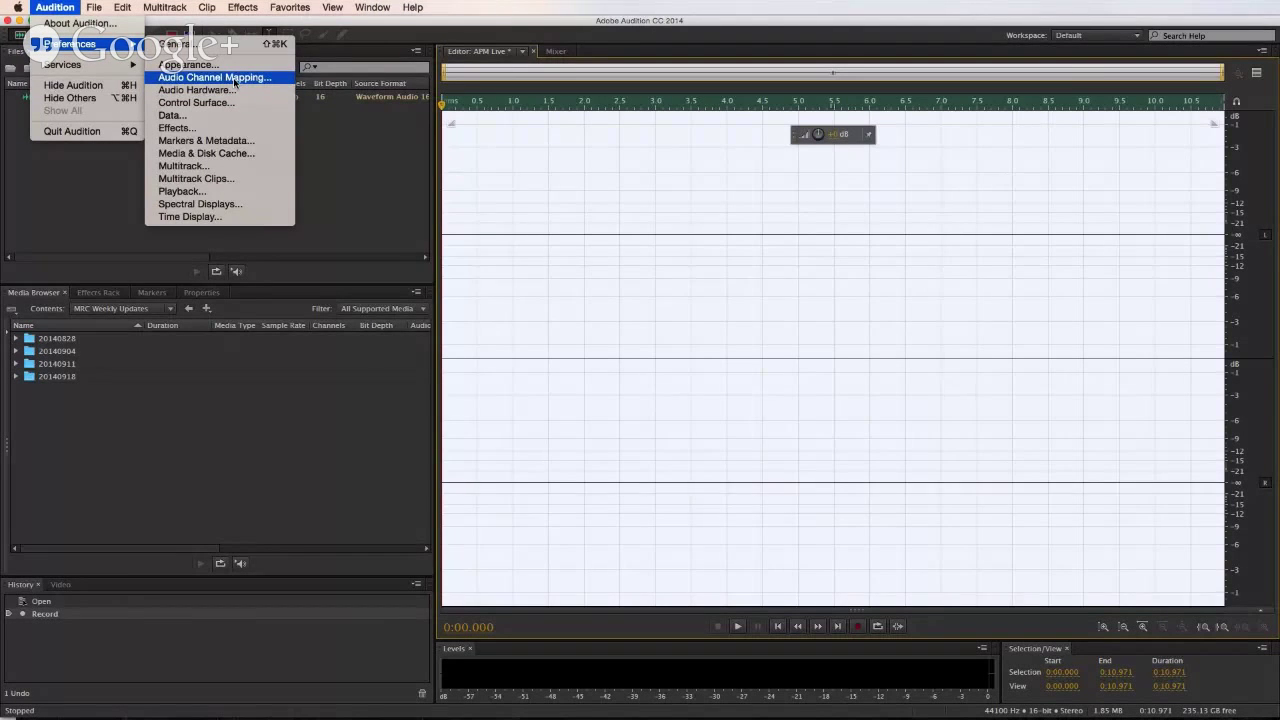
{"action": "left_click", "coordinate": [638, 190]}
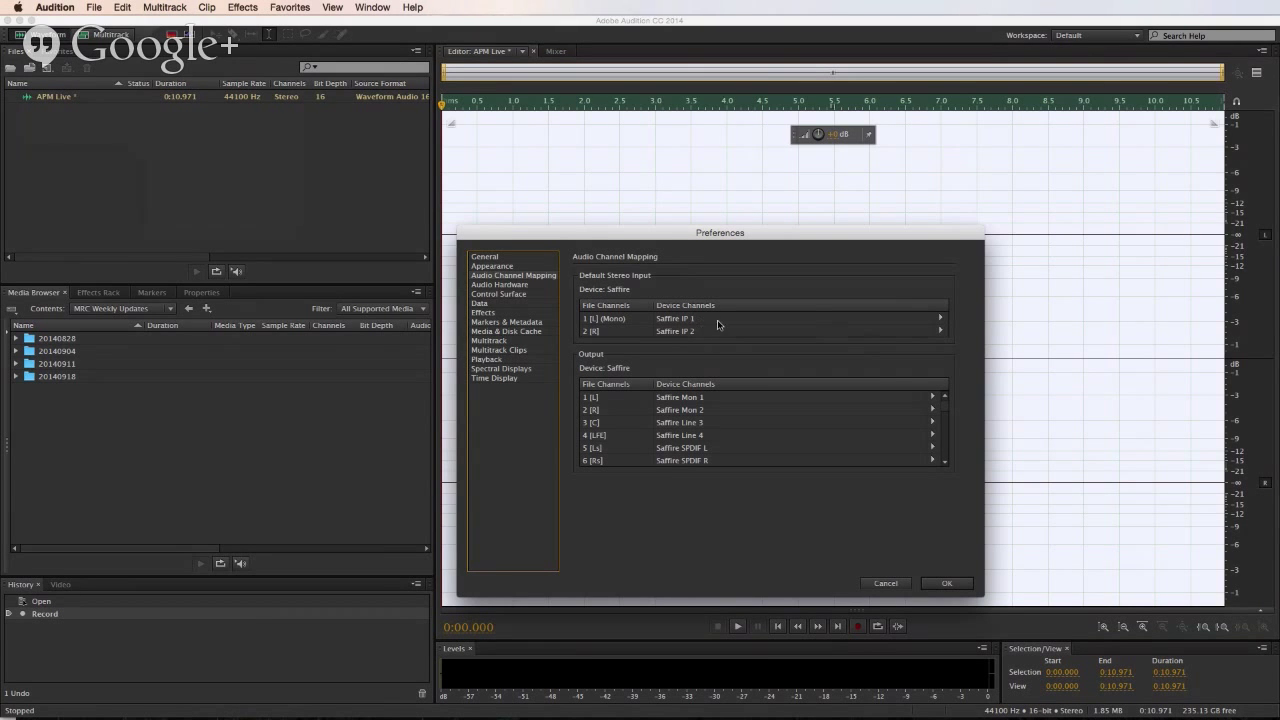
{"action": "left_click", "coordinate": [941, 318]}
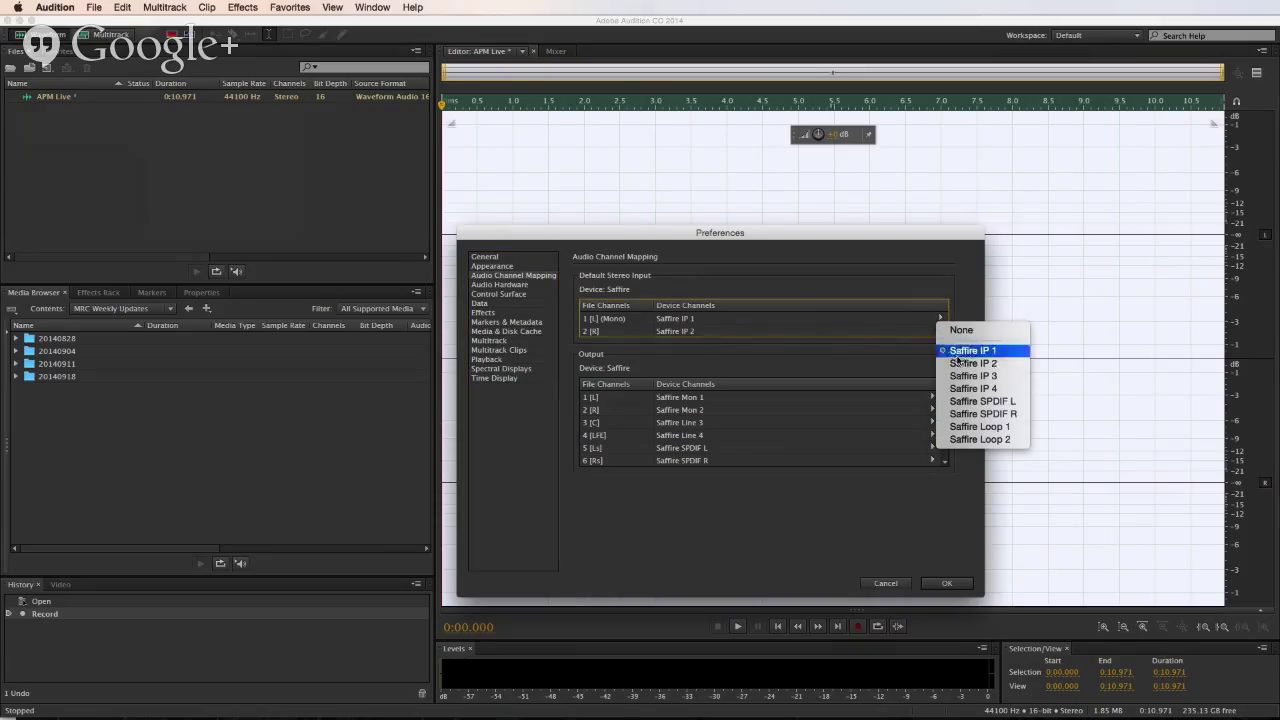
{"action": "left_click", "coordinate": [940, 340]}
{"action": "left_click", "coordinate": [940, 331]}
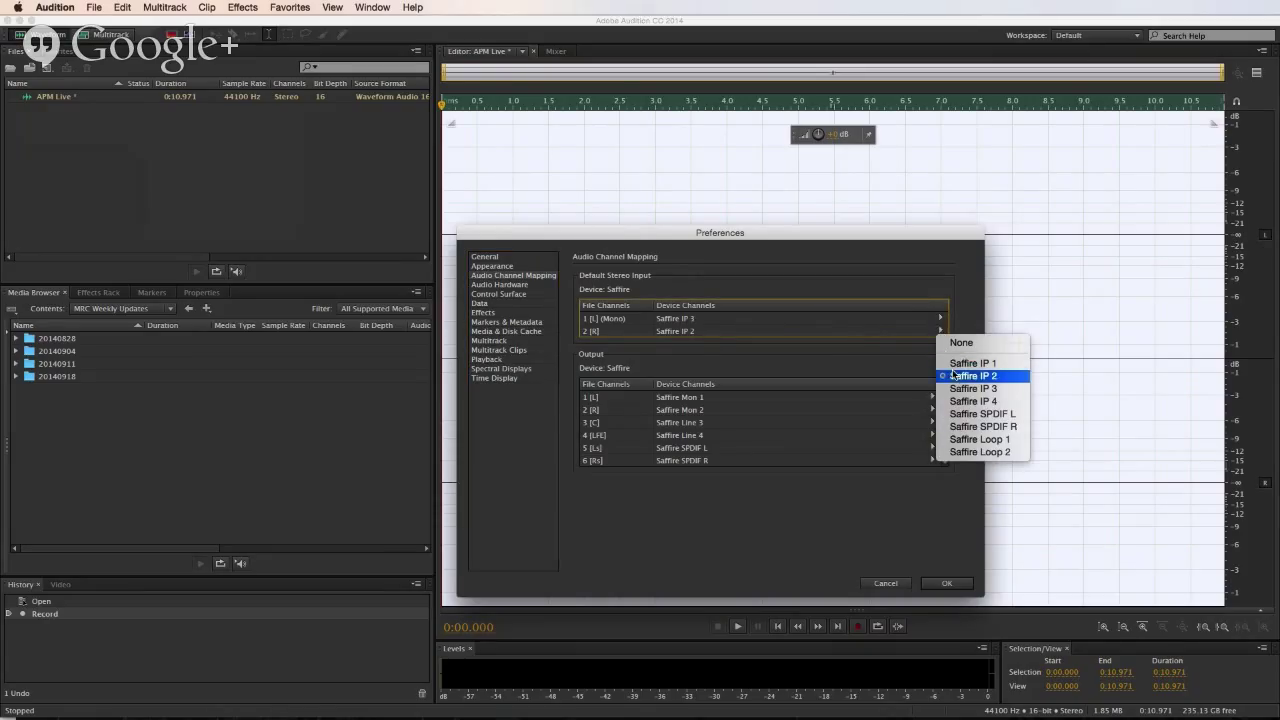
{"action": "left_click", "coordinate": [975, 388]}
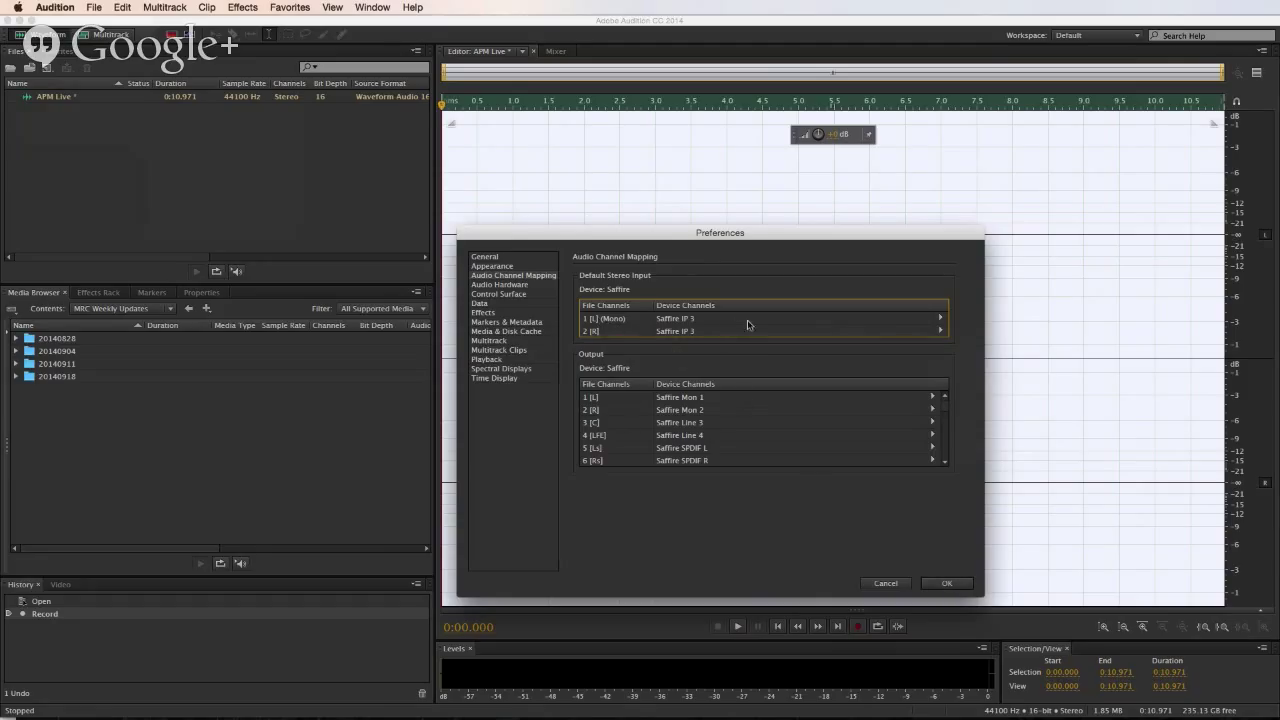
{"action": "left_click", "coordinate": [943, 582]}
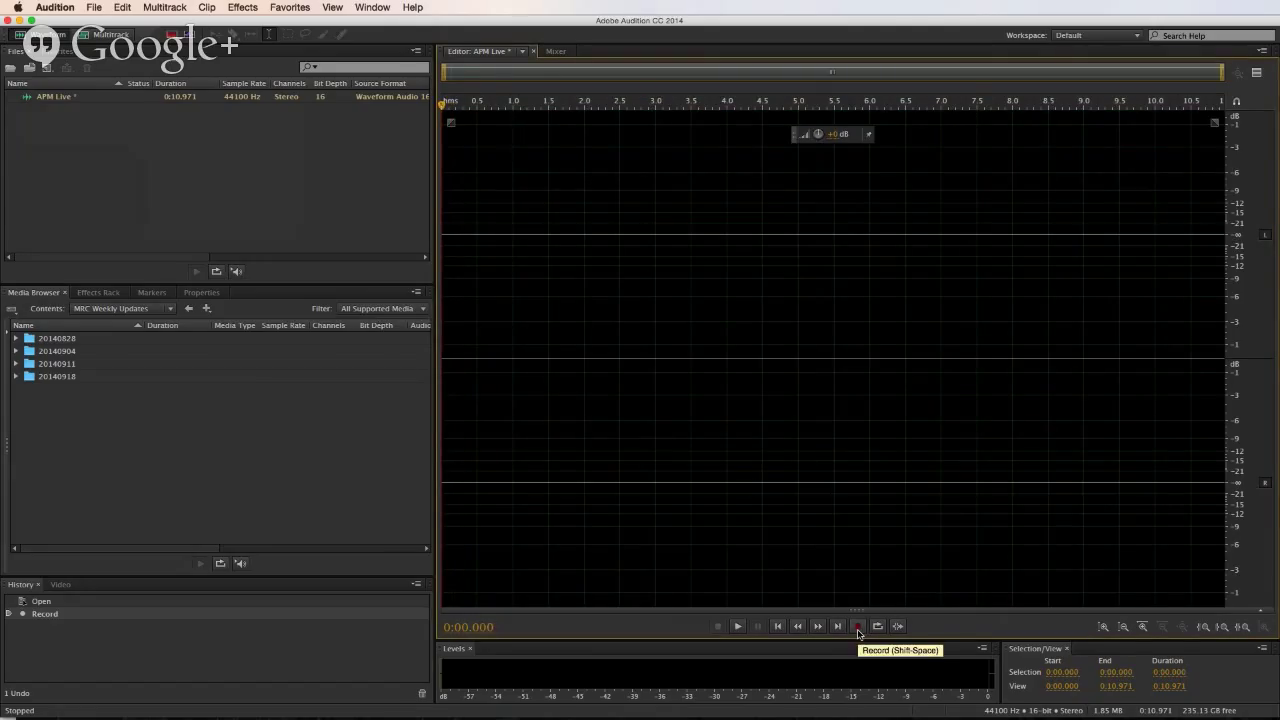
- Record a new voice take of about 34 seconds from the start of the APM Live file, then stop
{"action": "left_click", "coordinate": [858, 627]}
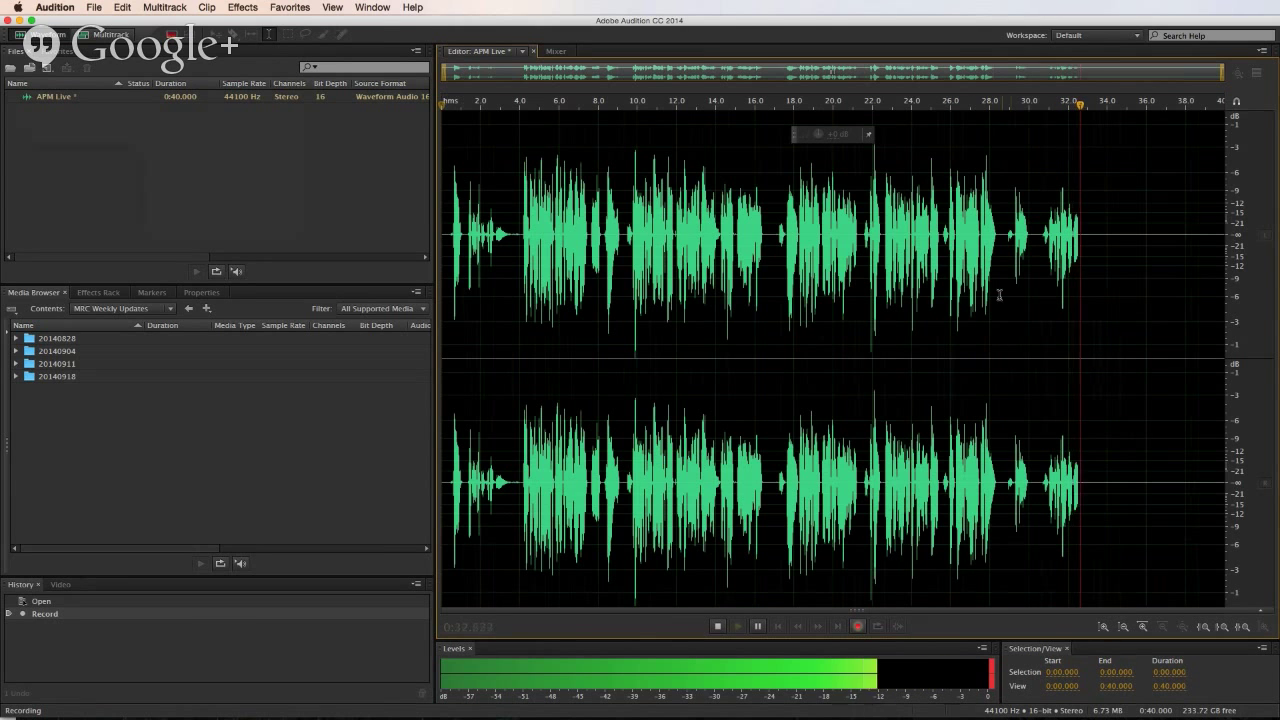
{"action": "left_click", "coordinate": [1168, 230]}
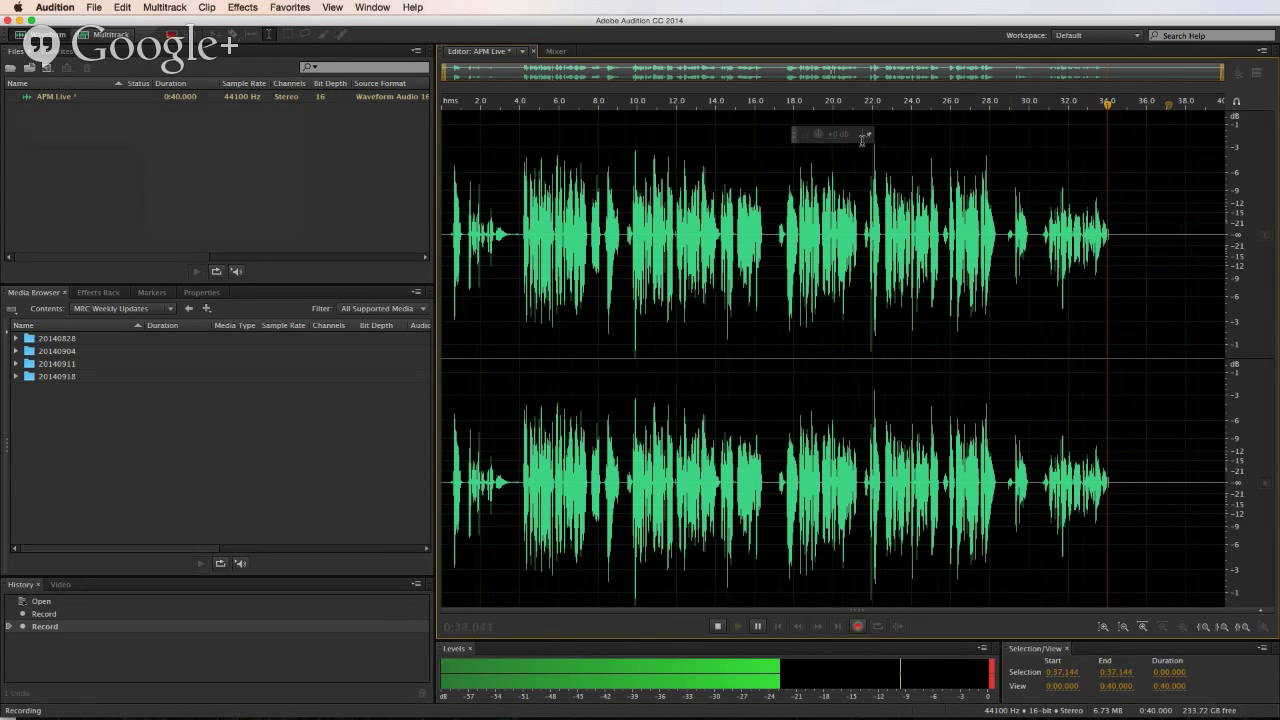
{"action": "key", "text": "space"}
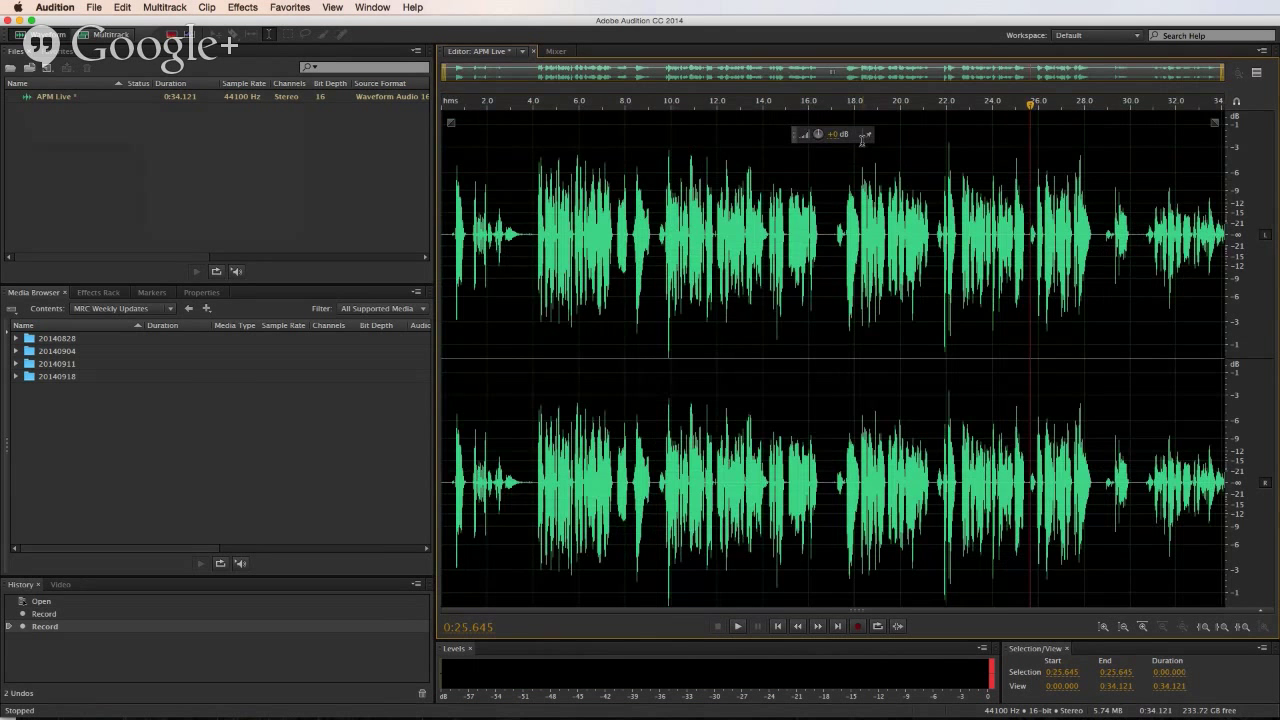
- Select the recording from about 4.2 to 30 seconds and crop the file to that range
{"action": "left_click", "coordinate": [536, 232]}
{"action": "left_click_drag", "start_coordinate": [536, 232], "coordinate": [1130, 237]}
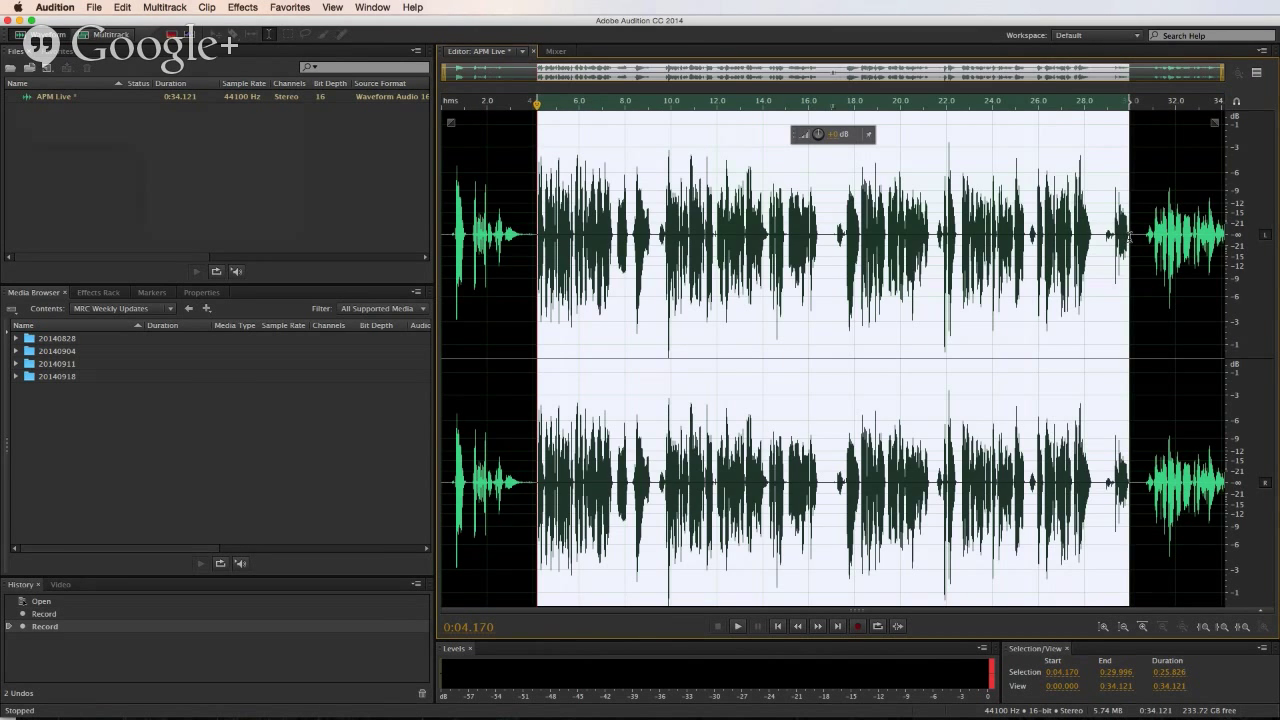
{"action": "left_click", "coordinate": [128, 8]}
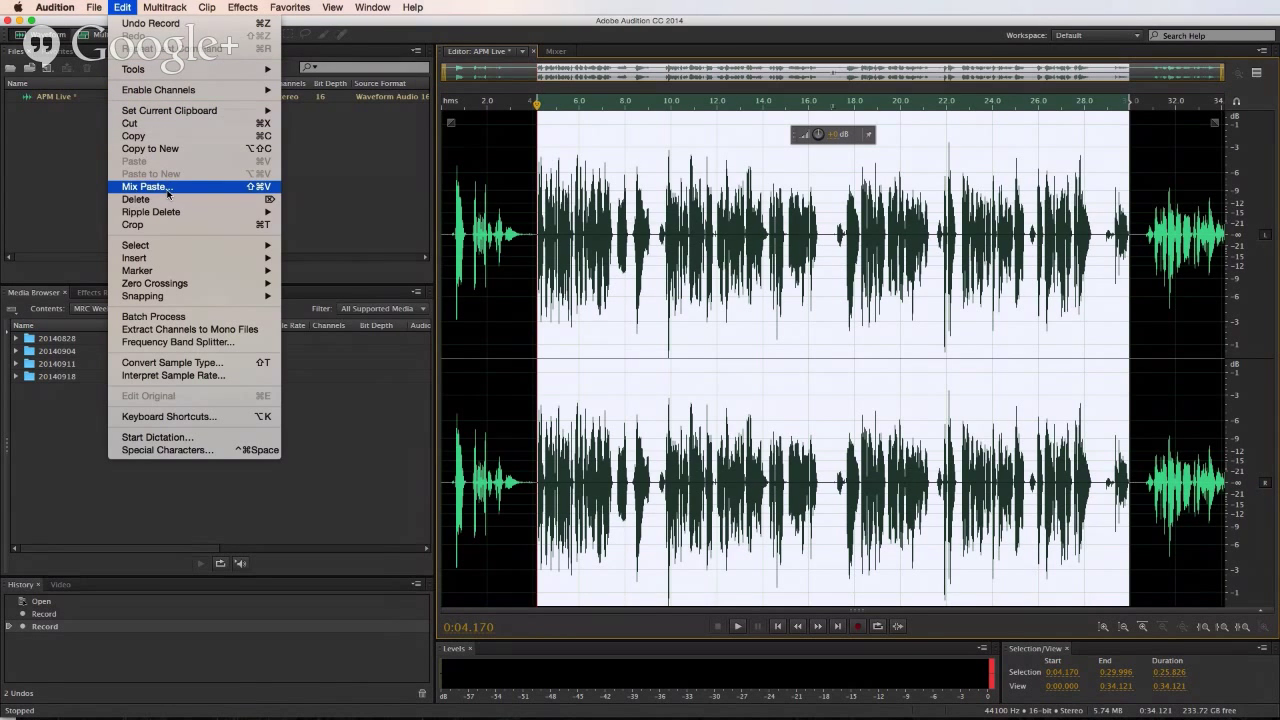
{"action": "mouse_move", "coordinate": [160, 211]}
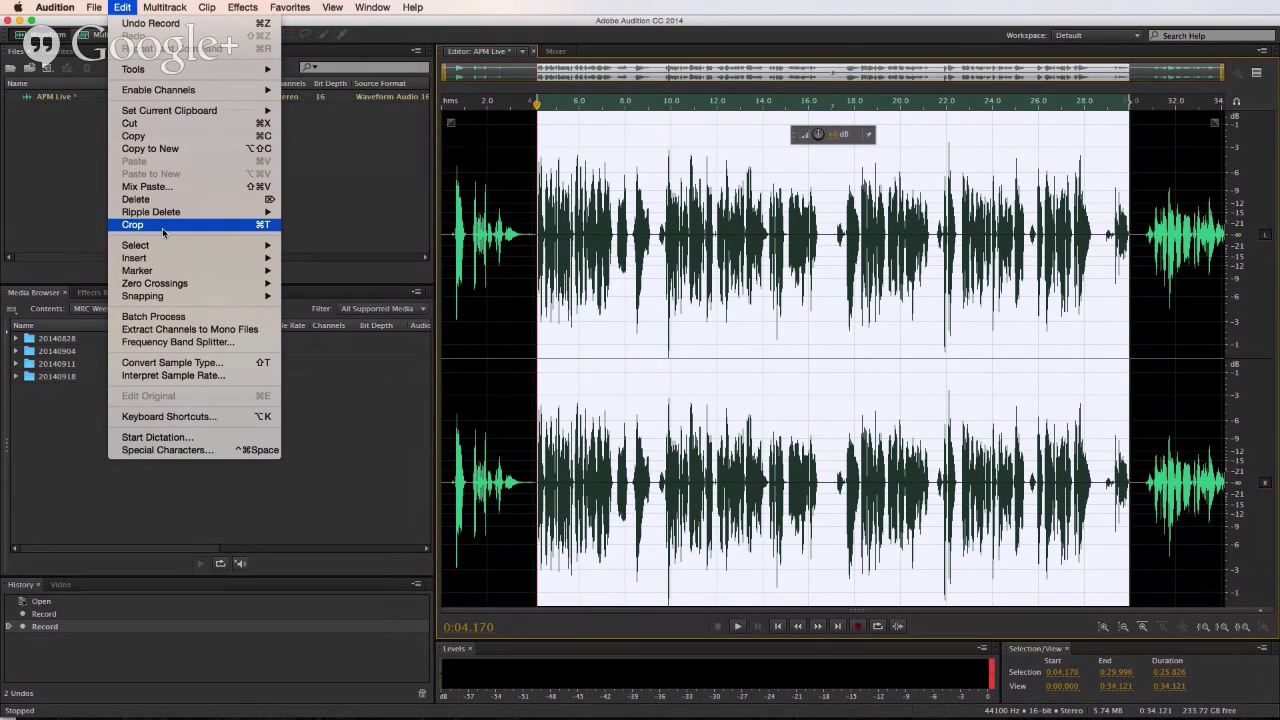
{"action": "left_click", "coordinate": [163, 232]}
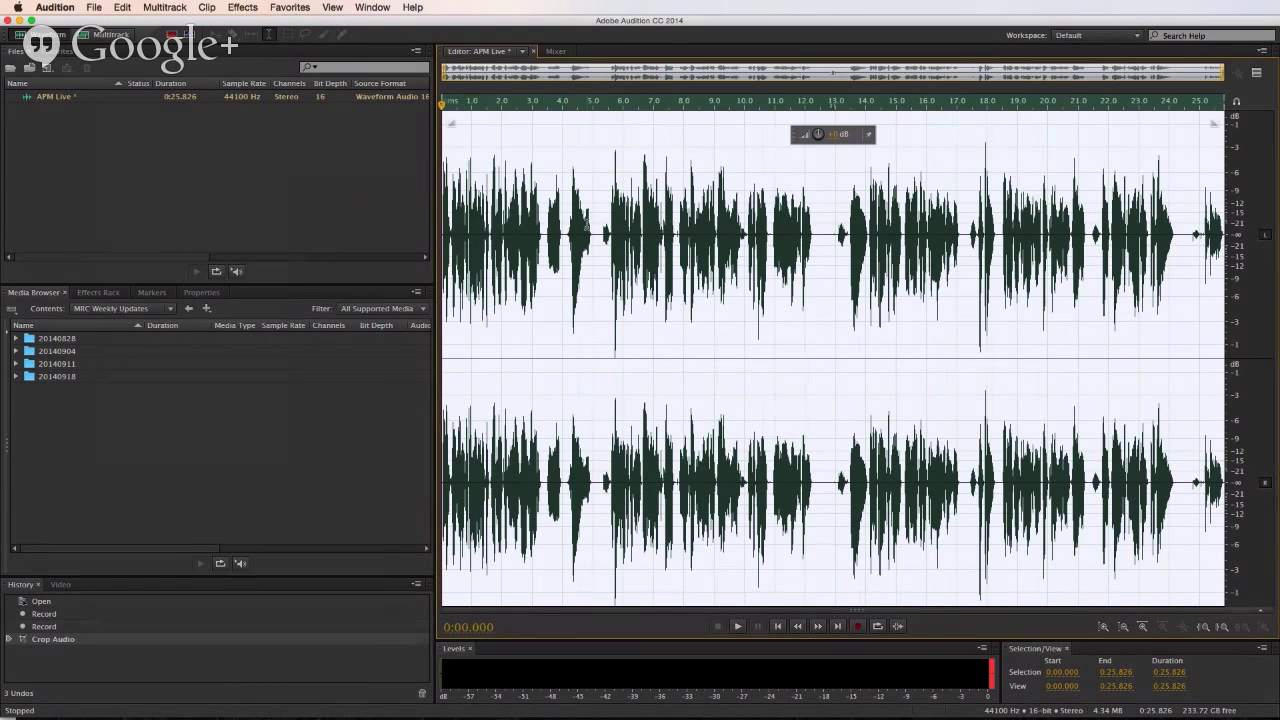
- Play the opening seconds of the cropped recording from the start to check it
{"action": "left_click", "coordinate": [621, 224]}
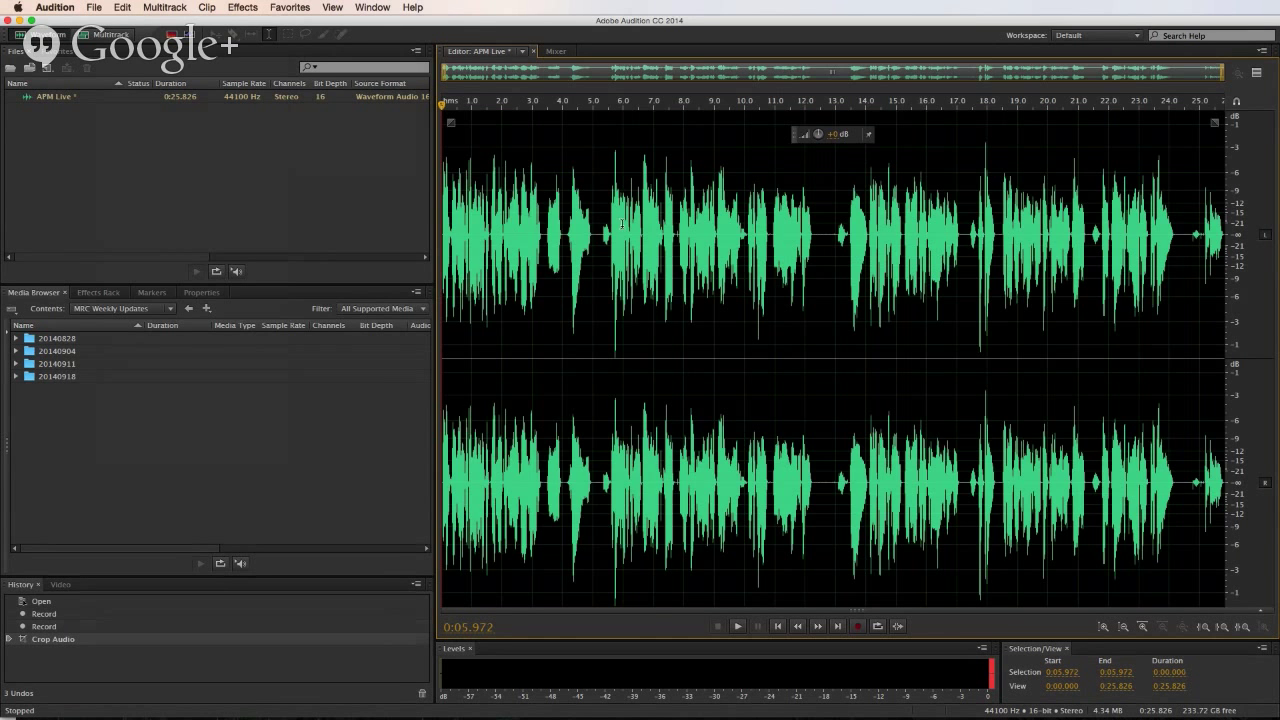
{"action": "key", "text": "Home"}
{"action": "key", "text": "space"}
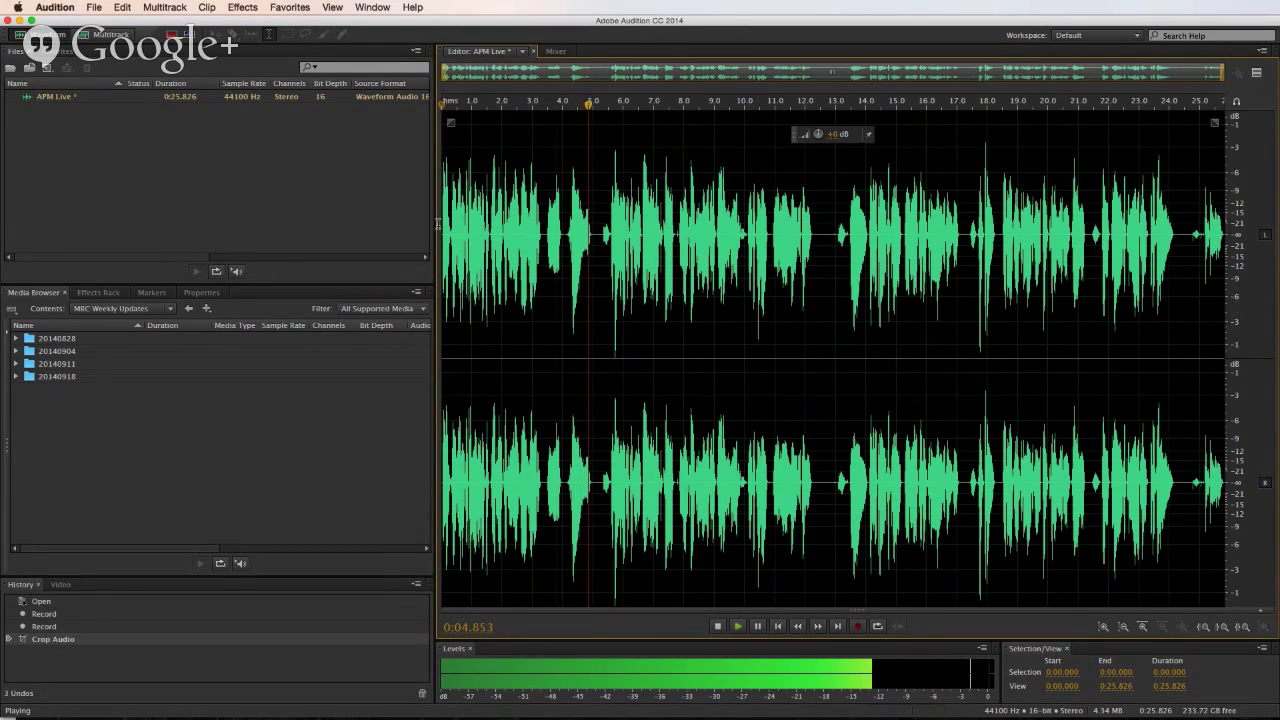
{"action": "key", "text": "space"}
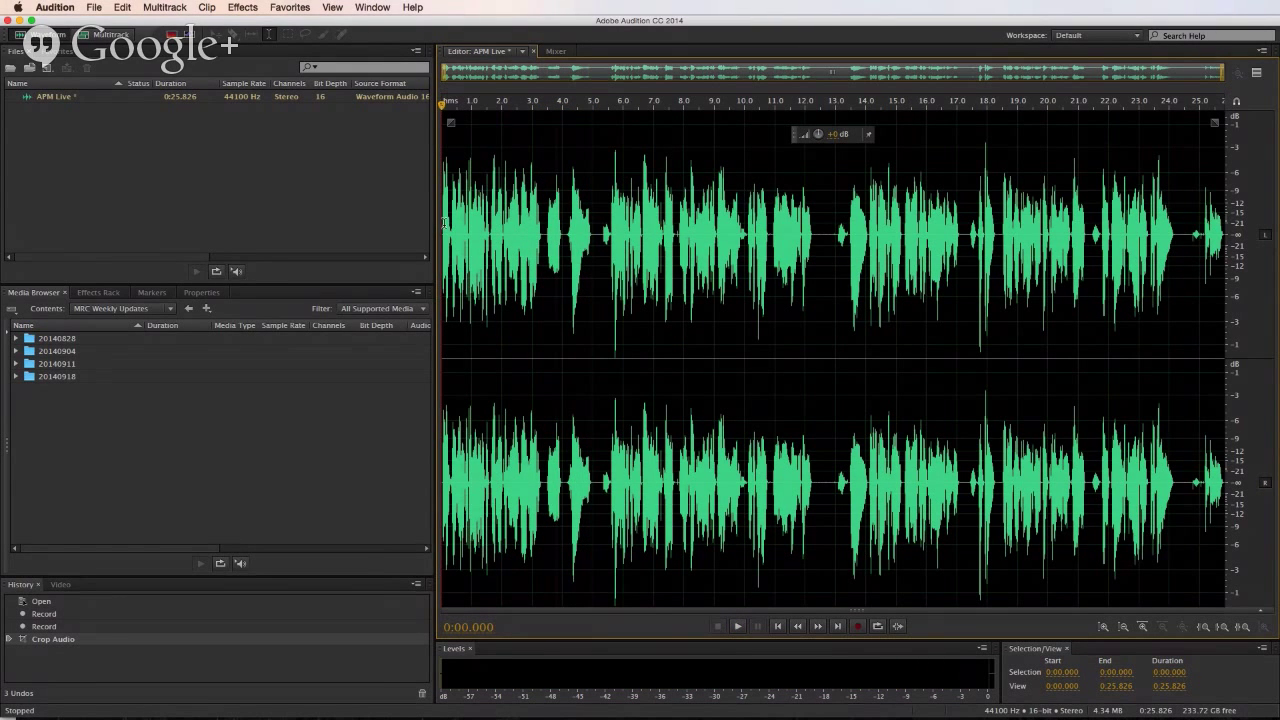
{"action": "left_click", "coordinate": [247, 6]}
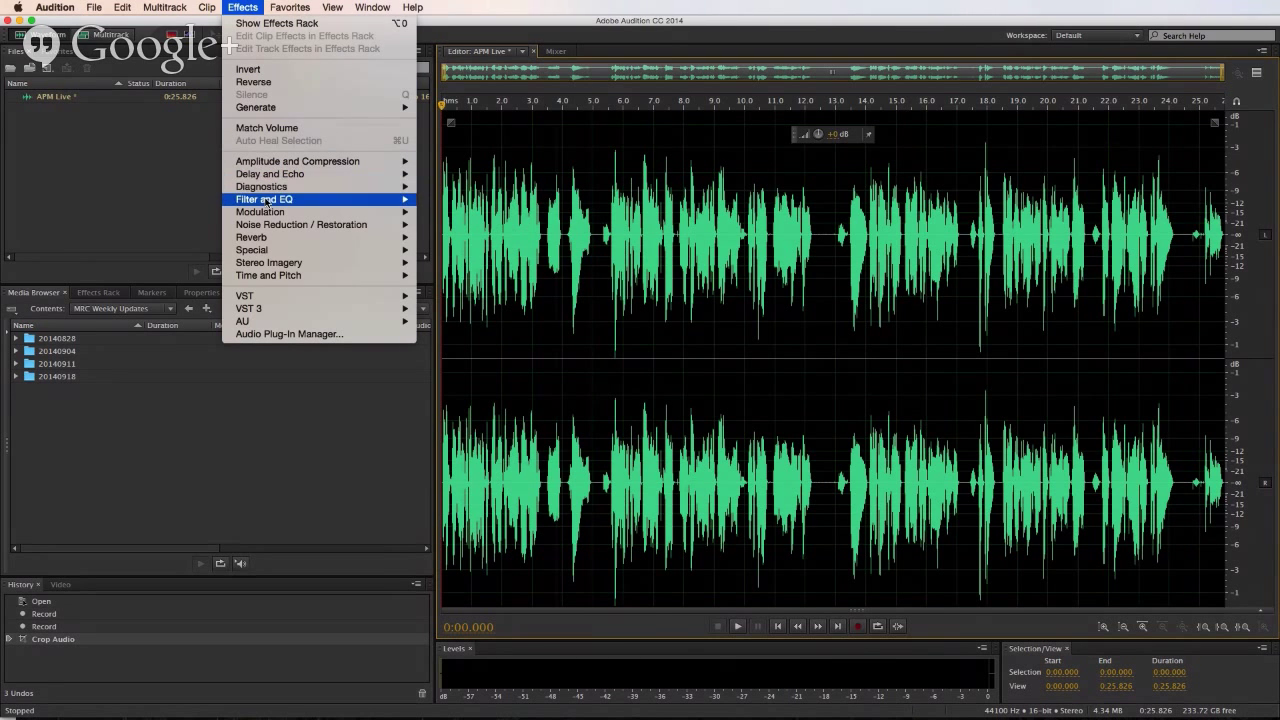
{"action": "mouse_move", "coordinate": [266, 200]}
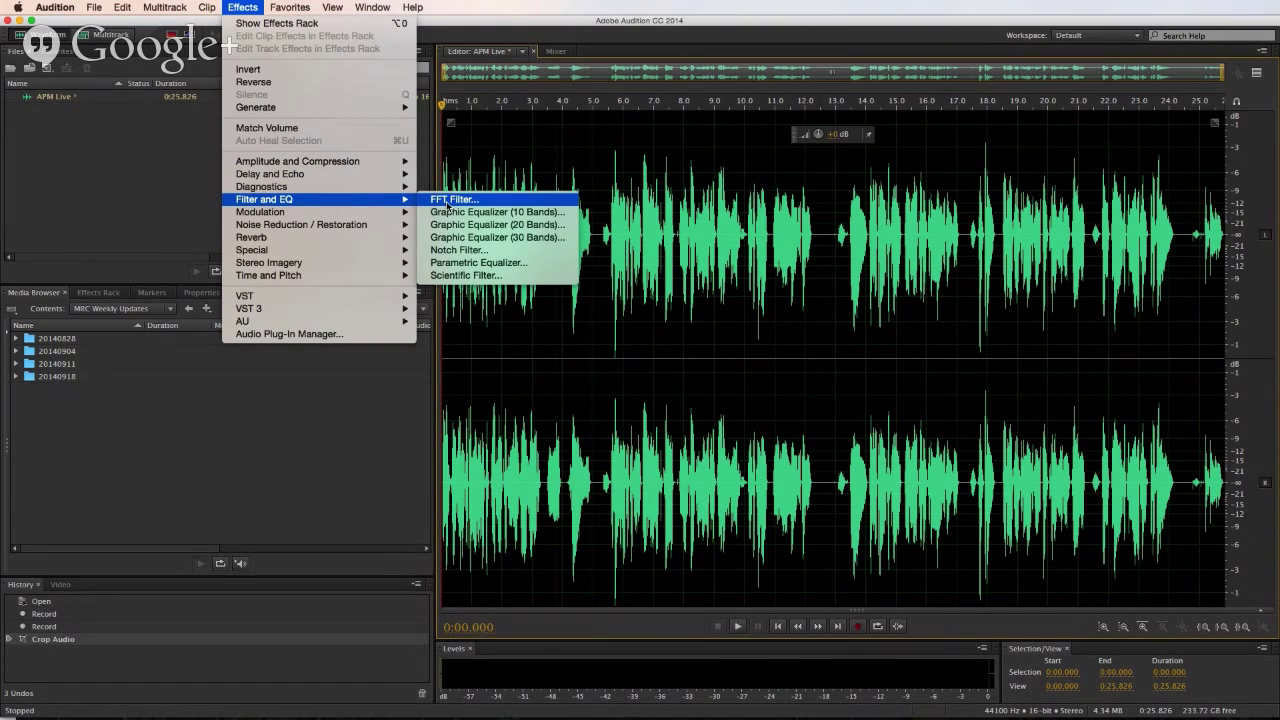
{"action": "left_click", "coordinate": [464, 225]}
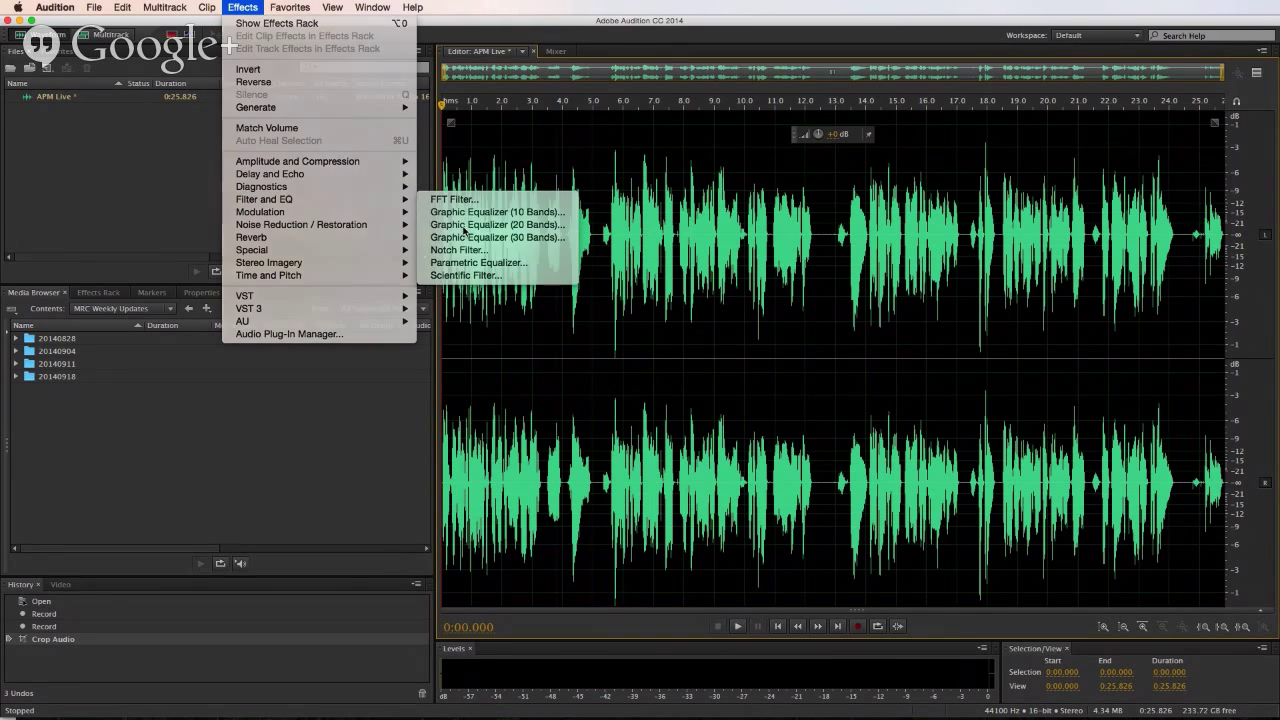
{"action": "left_click", "coordinate": [463, 245]}
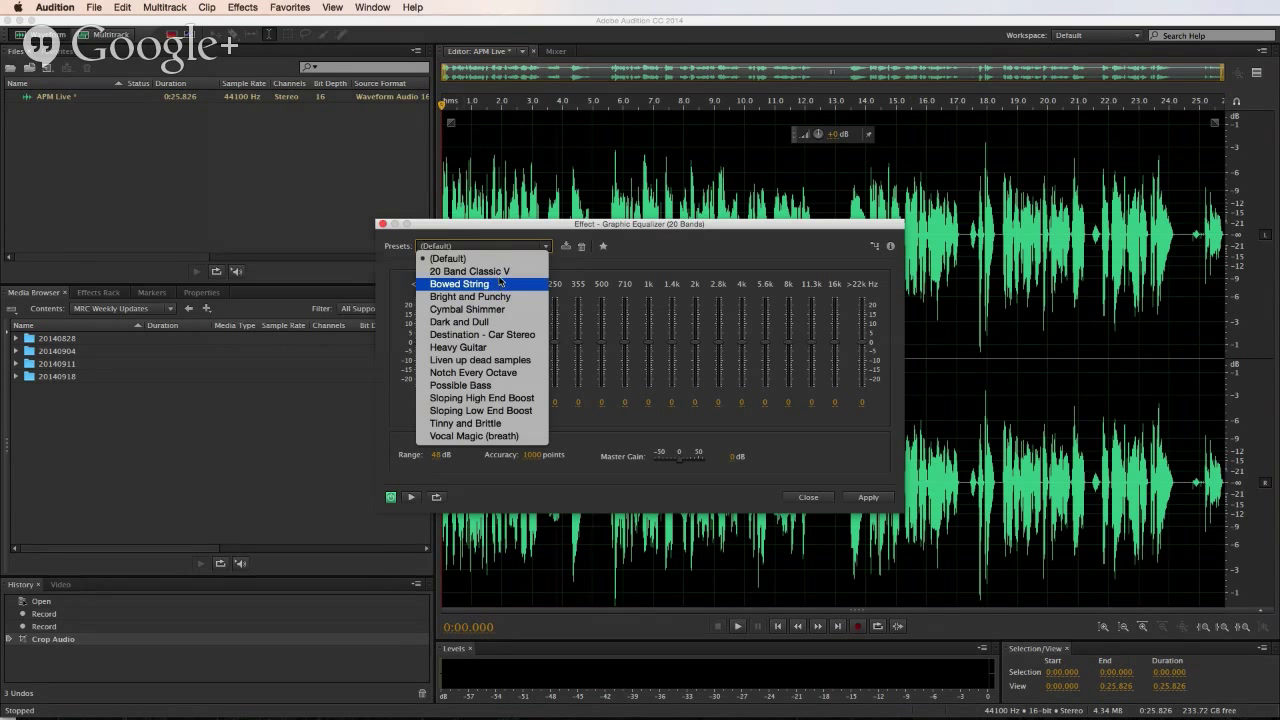
{"action": "left_click", "coordinate": [504, 258]}
{"action": "left_click_drag", "start_coordinate": [582, 227], "coordinate": [201, 238]}
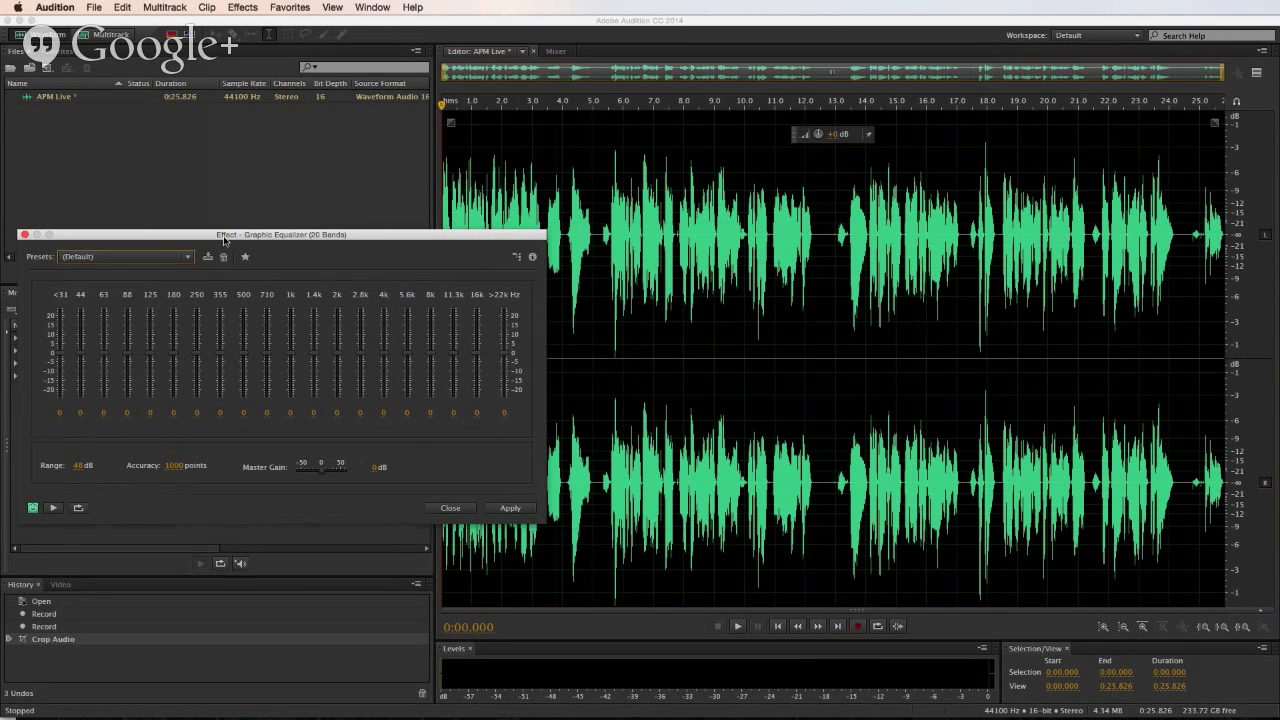
{"action": "left_click", "coordinate": [475, 47]}
{"action": "key", "text": "space"}
{"action": "left_click_drag", "start_coordinate": [475, 355], "coordinate": [388, 355]}
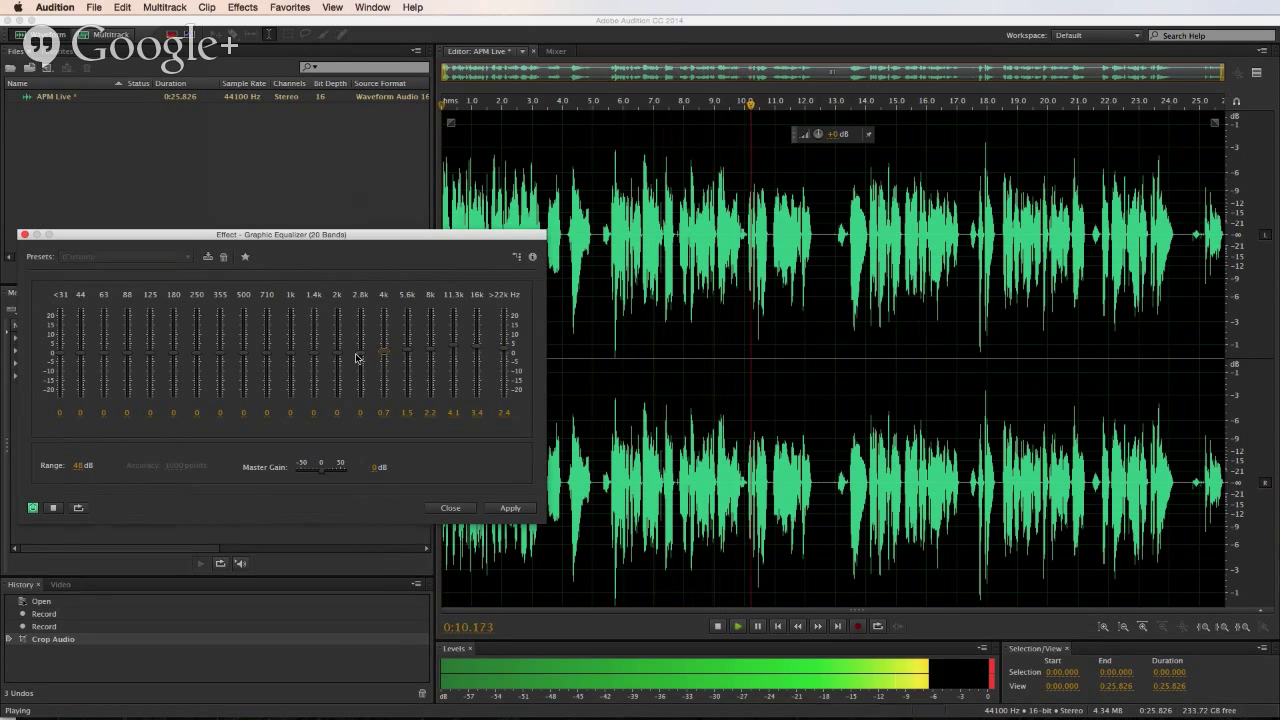
{"action": "left_click", "coordinate": [22, 235]}
{"action": "key", "text": "space"}
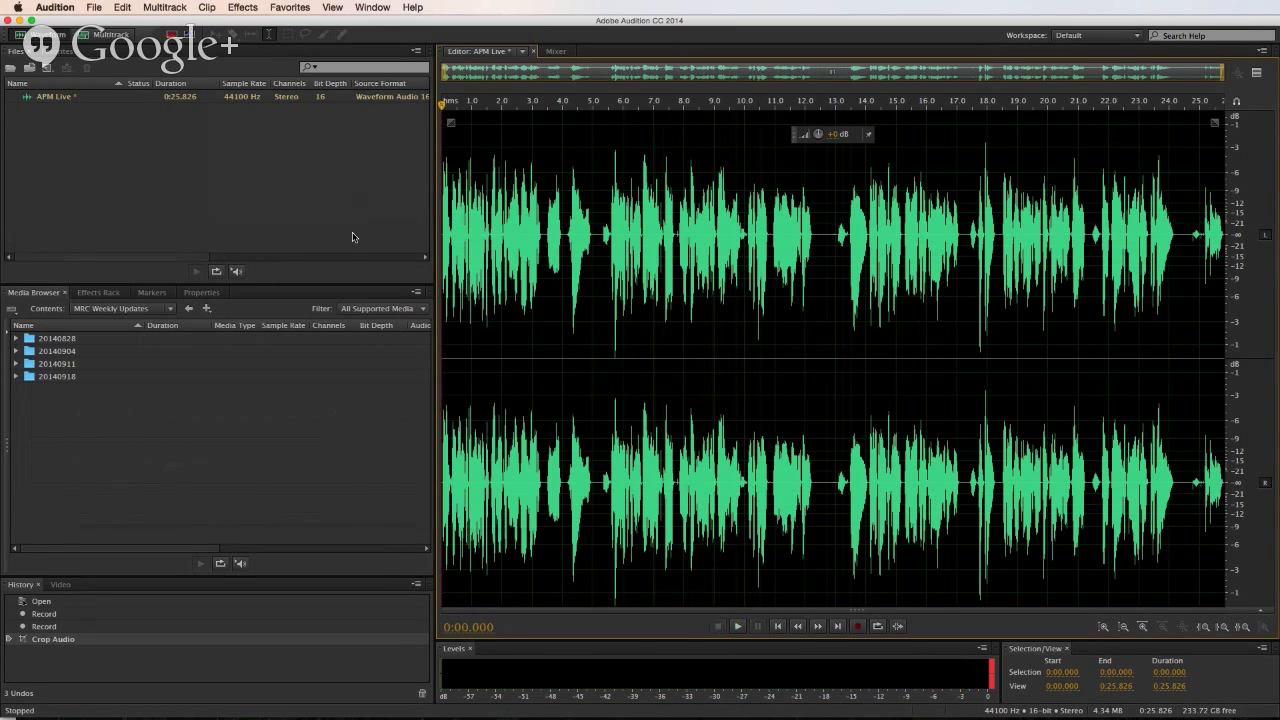
- In the 20-band Graphic Equalizer, set 4k to 1, 5.6k to 0.7, 8k to 2.2, 11.3k to 3.7 and 16k to 1.9 dB
{"action": "left_click", "coordinate": [290, 7]}
{"action": "mouse_move", "coordinate": [296, 174]}
{"action": "mouse_move", "coordinate": [310, 199]}
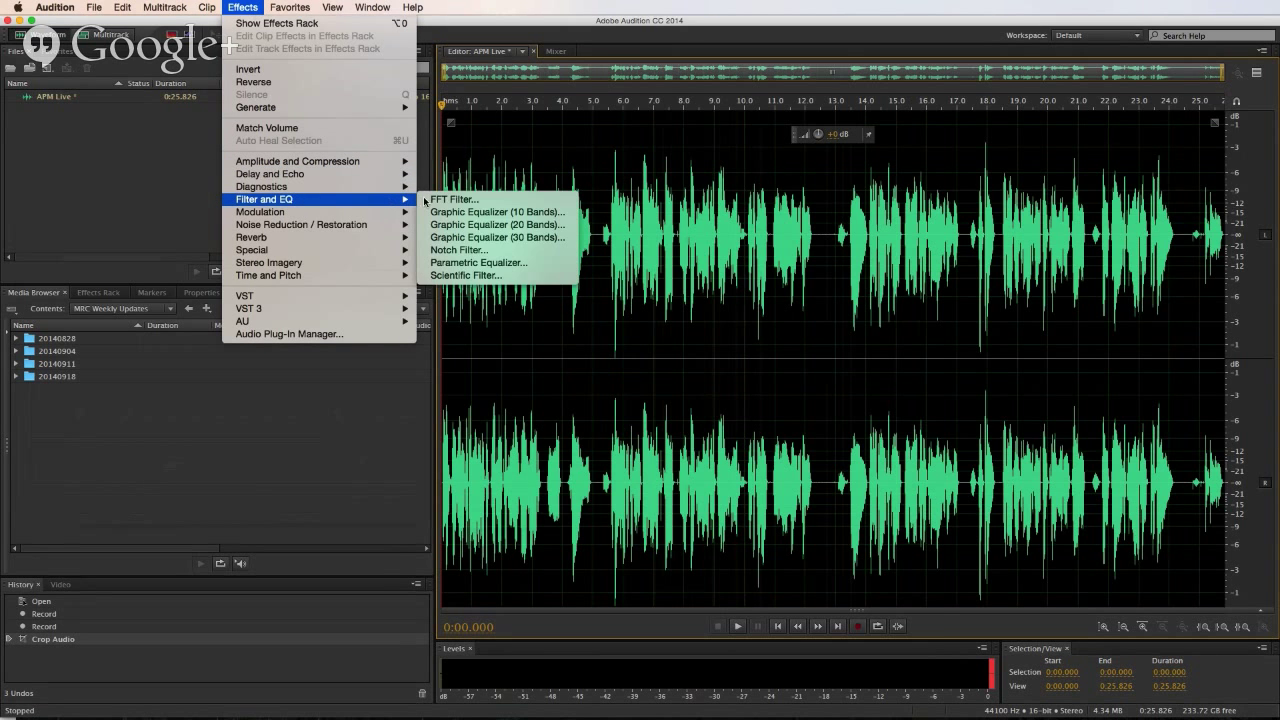
{"action": "left_click", "coordinate": [478, 225]}
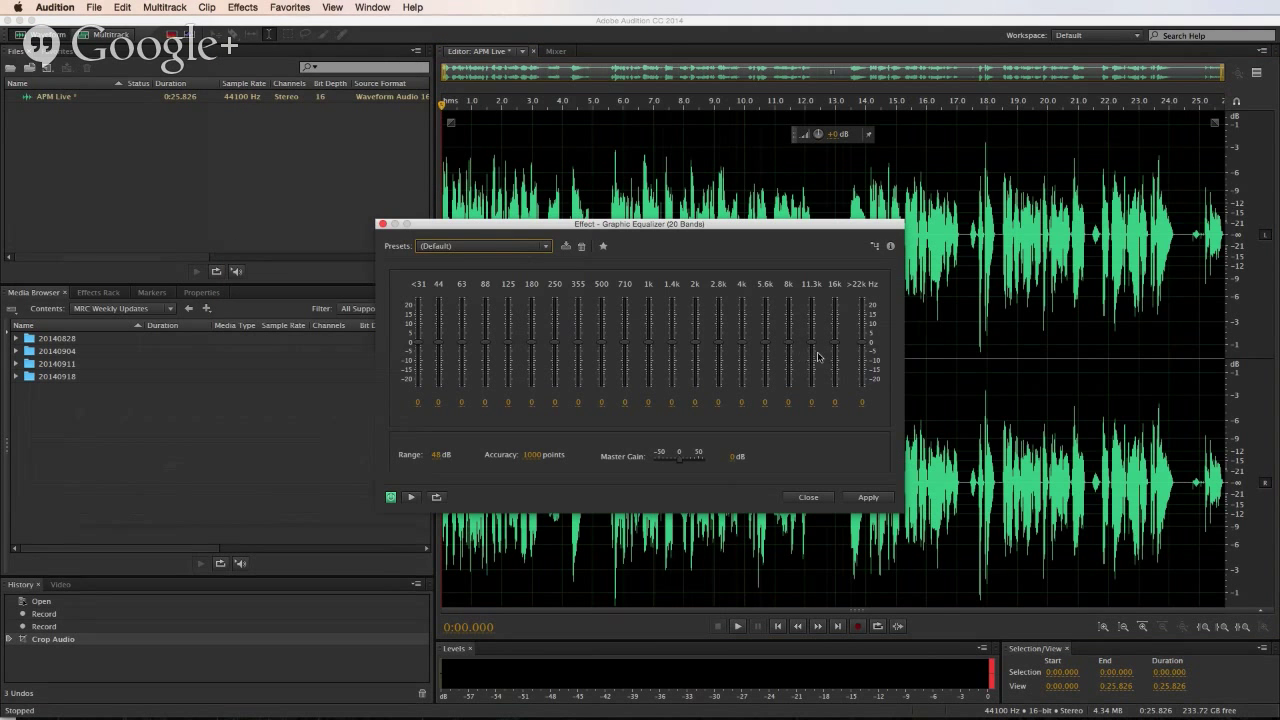
{"action": "left_click_drag", "start_coordinate": [833, 343], "coordinate": [745, 343]}
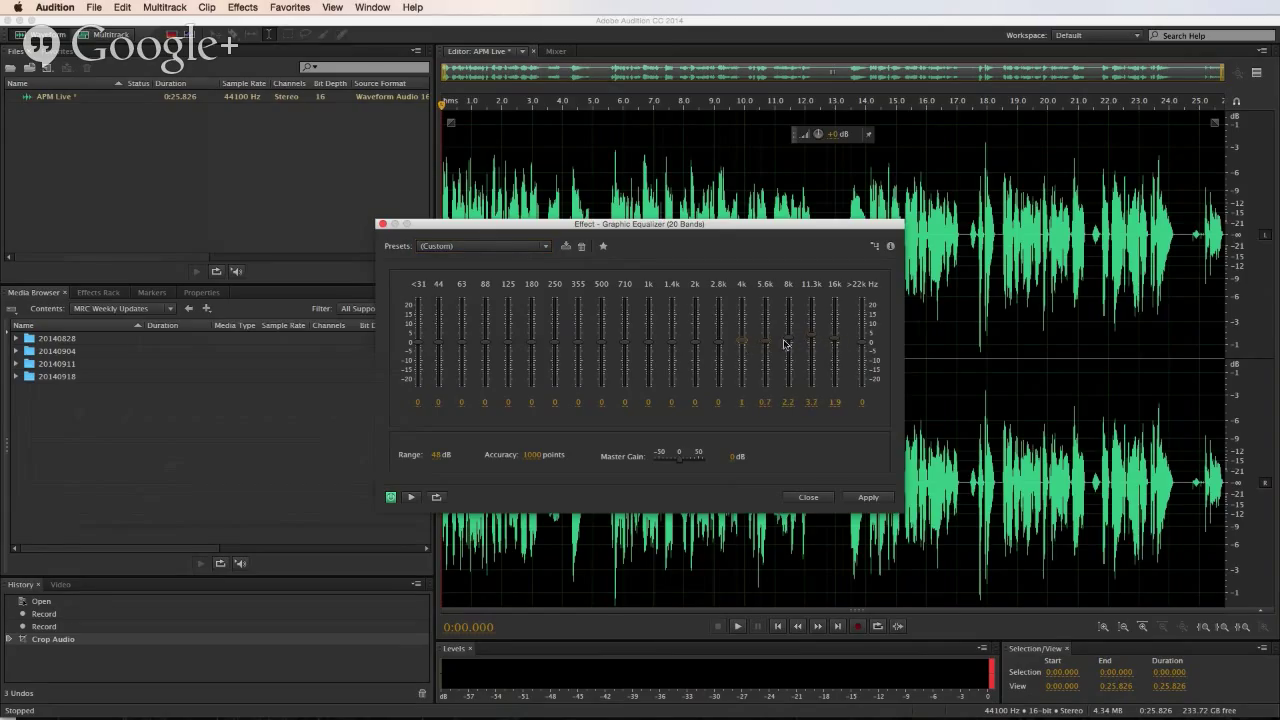
- Preview the equalized voice from about 13.5 s, raise the 11.3k band to 4.3 dB and apply the equalizer
{"action": "left_click", "coordinate": [852, 183]}
{"action": "key", "text": "space"}
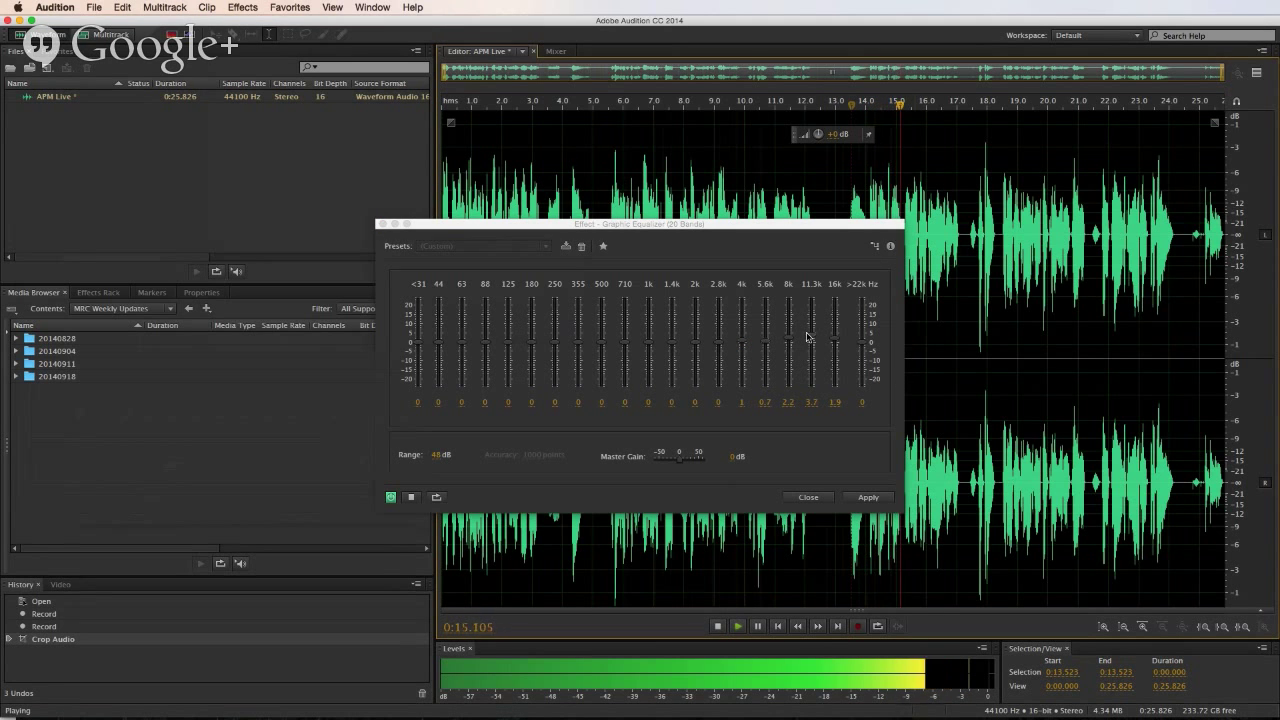
{"action": "left_click_drag", "start_coordinate": [811, 339], "coordinate": [811, 336]}
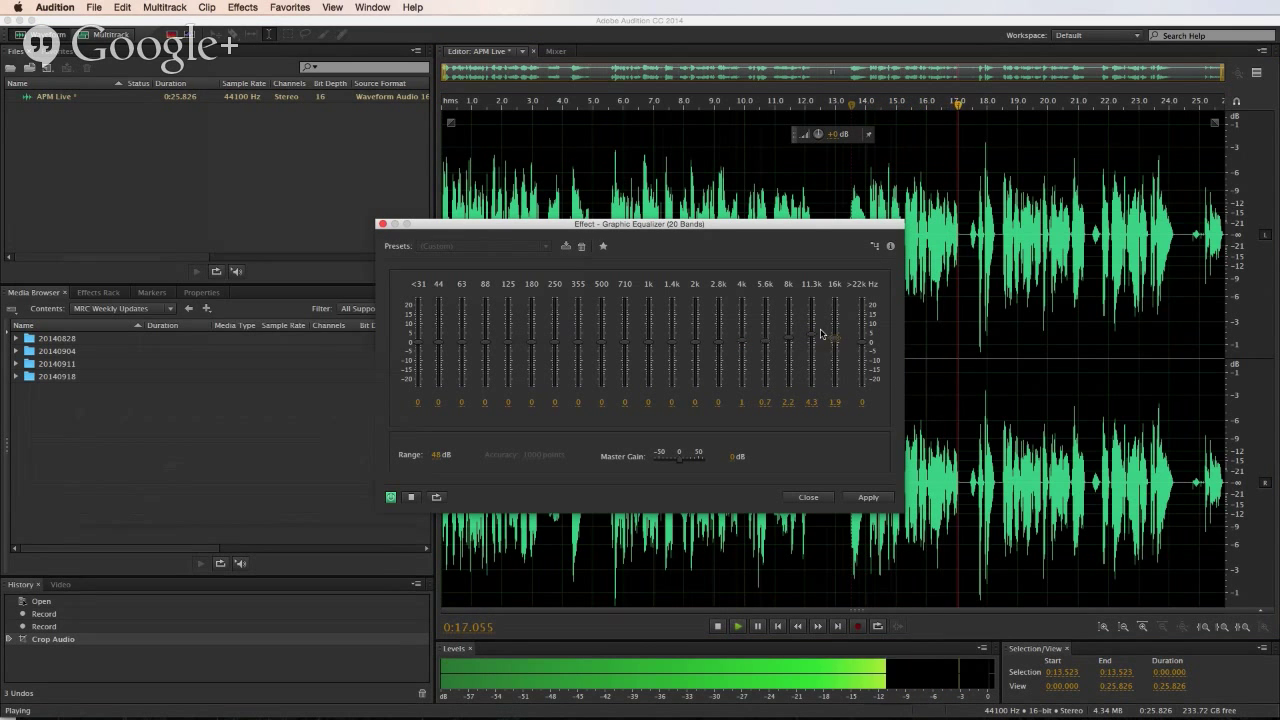
{"action": "key", "text": "space"}
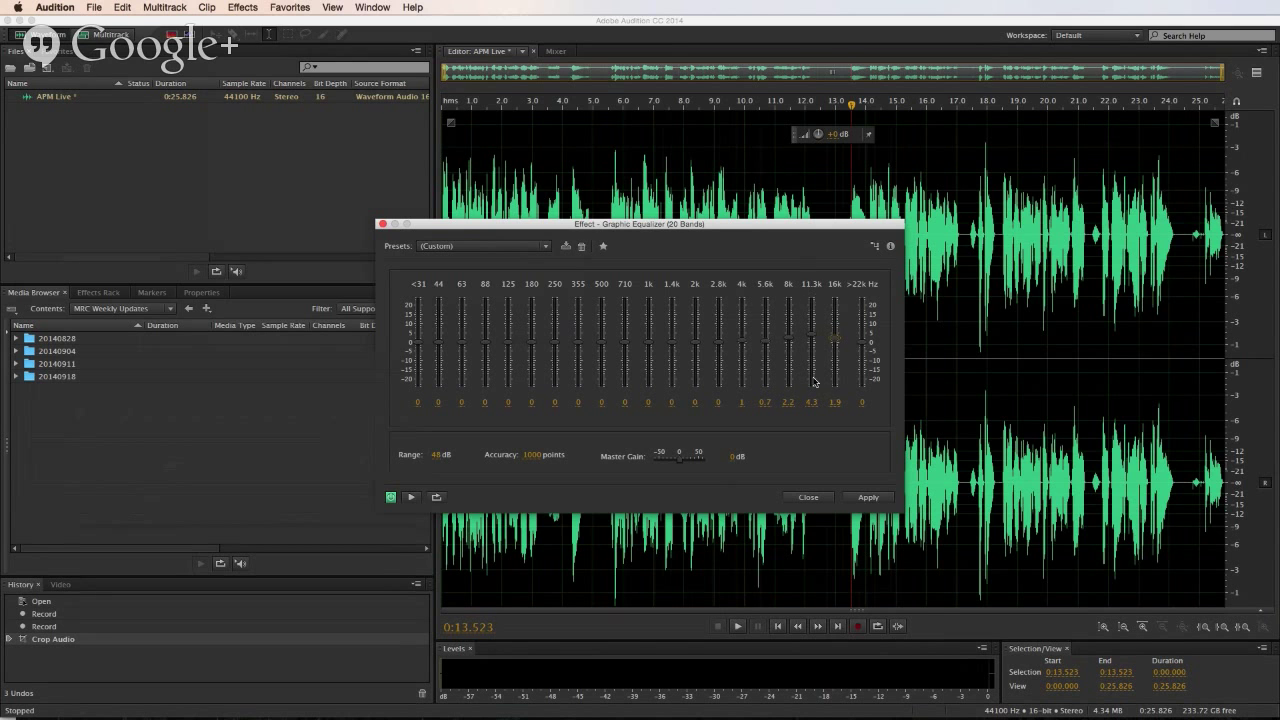
{"action": "left_click", "coordinate": [868, 497]}
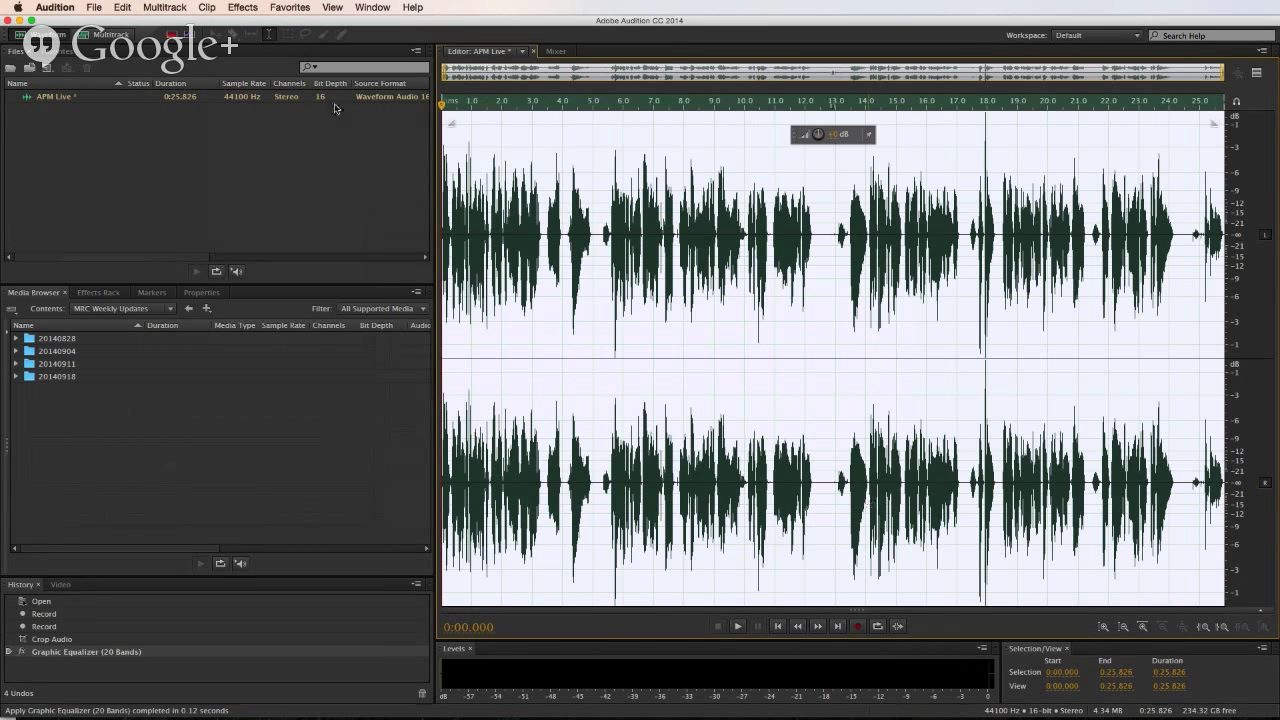
- Open Dynamics Processing on the recording with the Boomy Kick preset and show the preview editor
{"action": "left_click", "coordinate": [243, 7]}
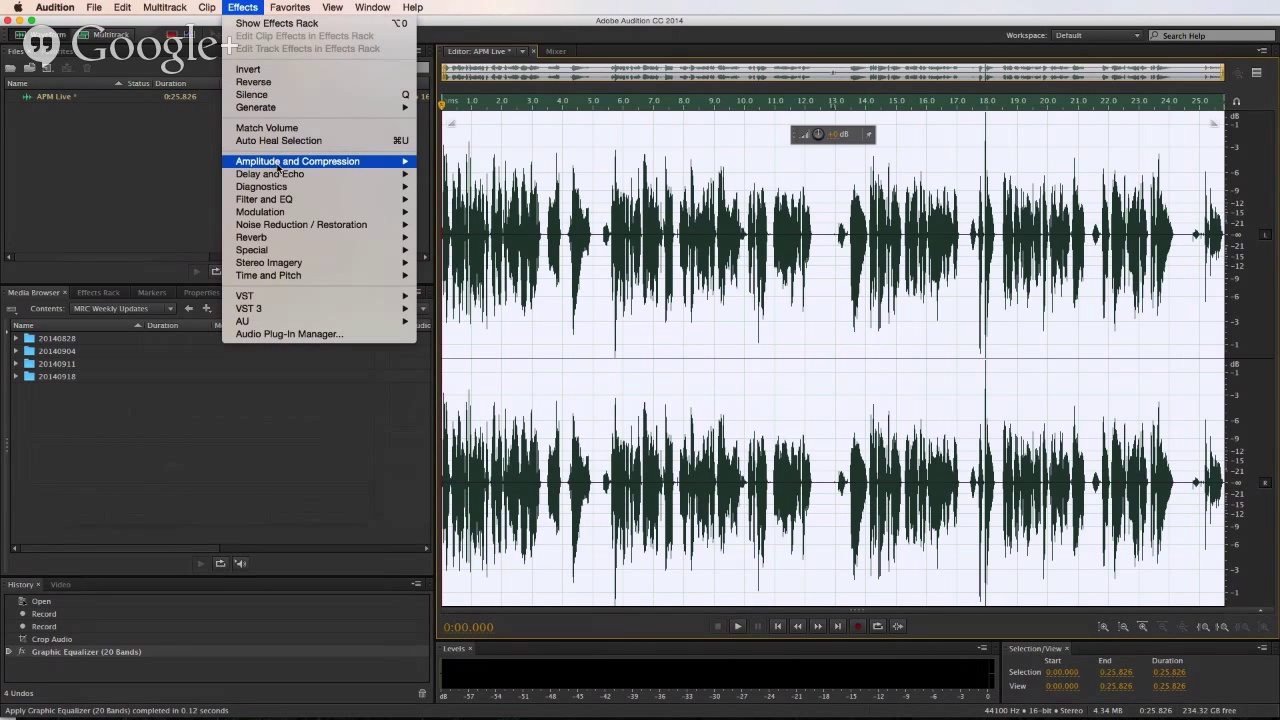
{"action": "mouse_move", "coordinate": [280, 161]}
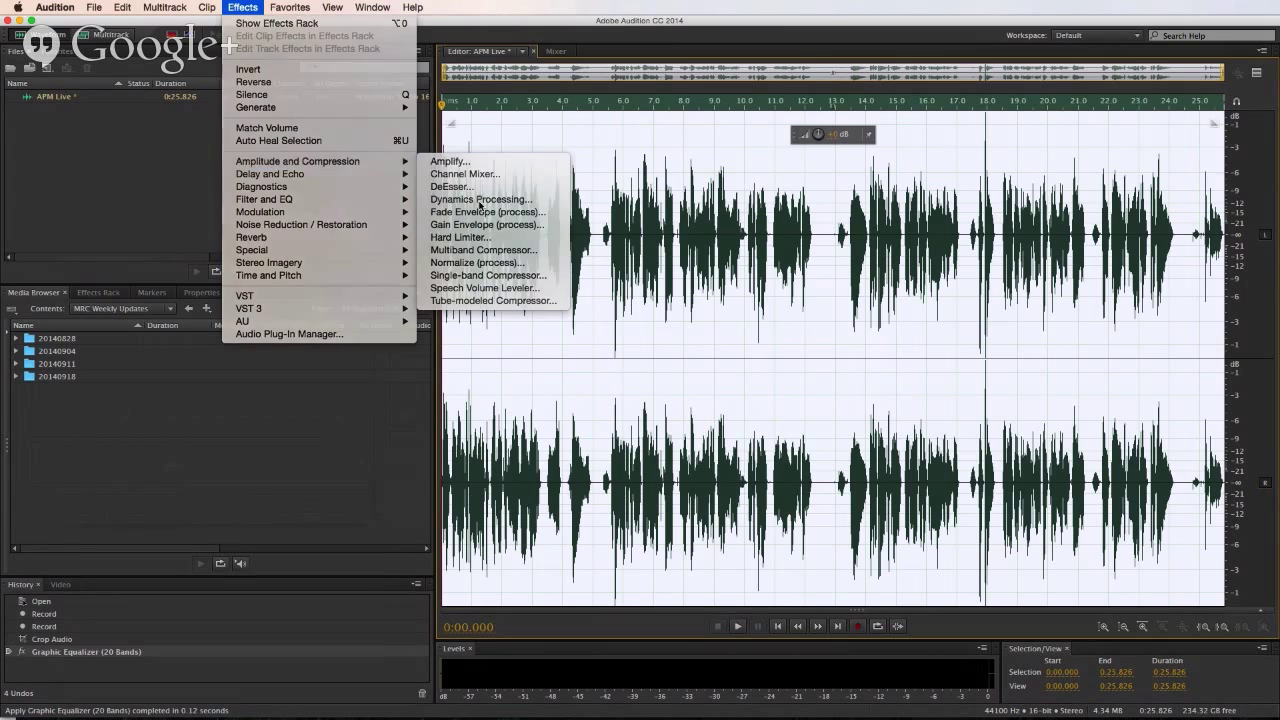
{"action": "left_click", "coordinate": [480, 201]}
{"action": "left_click", "coordinate": [625, 160]}
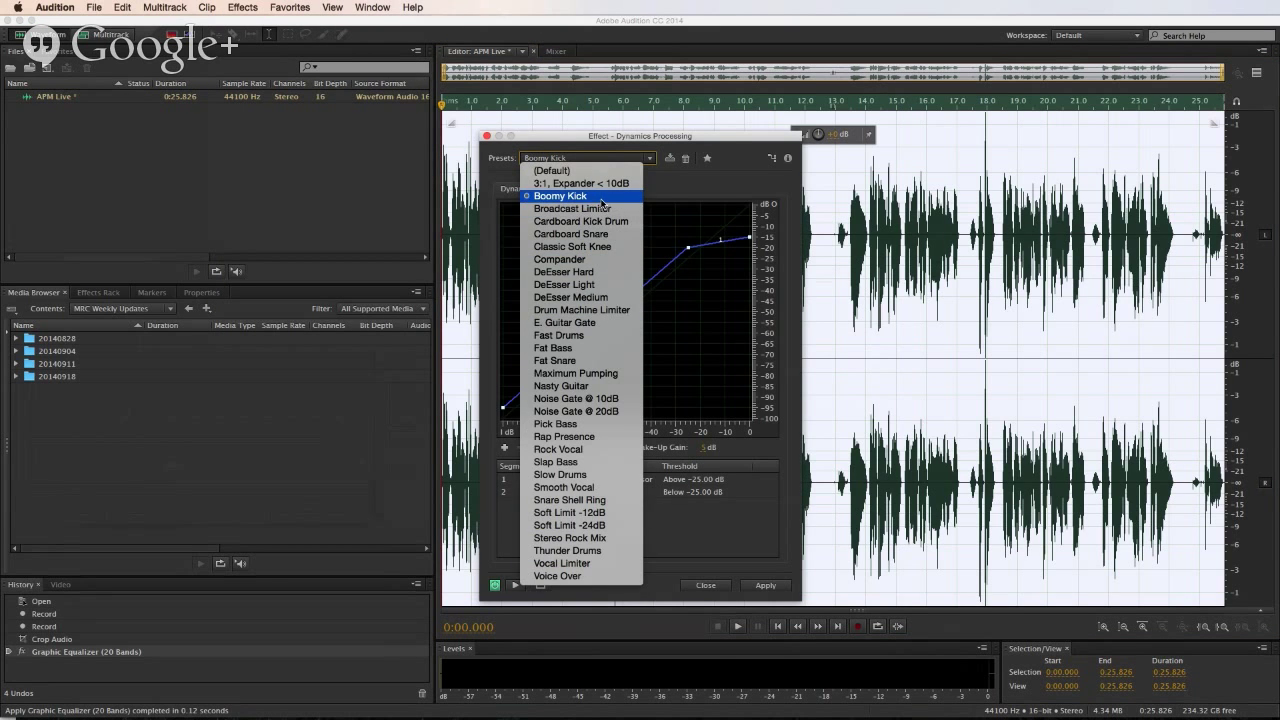
{"action": "left_click", "coordinate": [598, 197]}
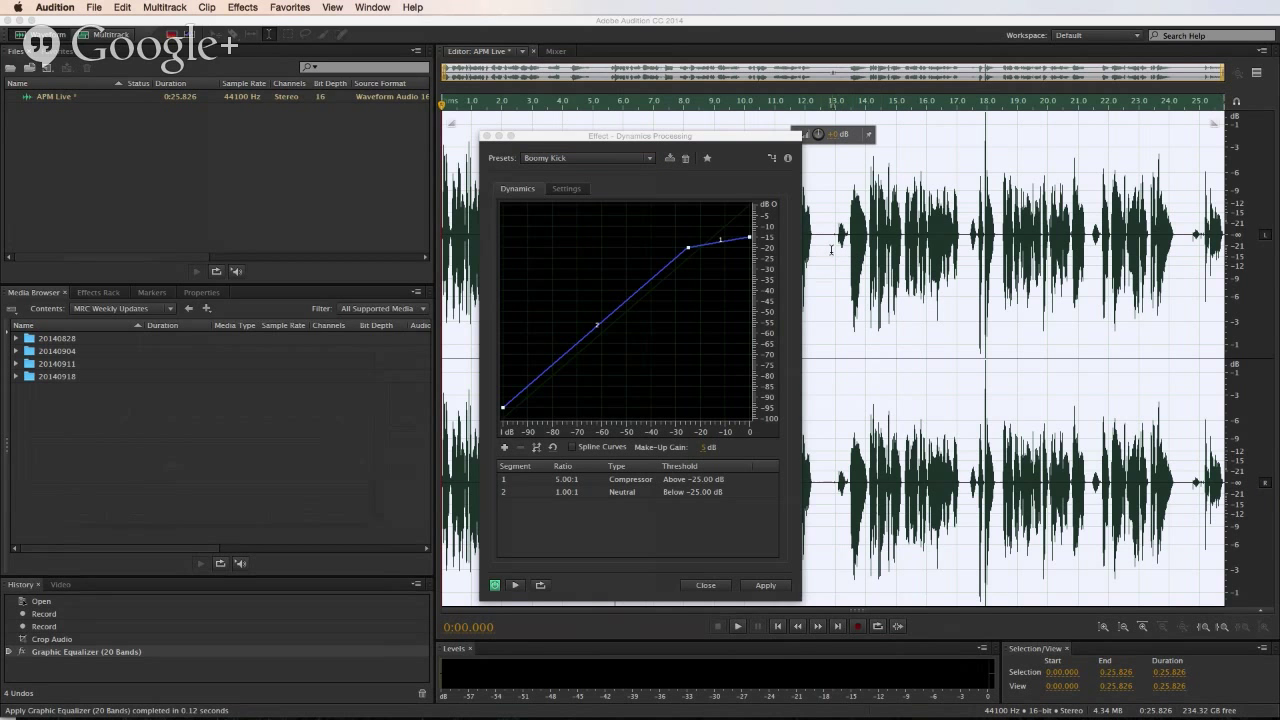
{"action": "left_click", "coordinate": [831, 250]}
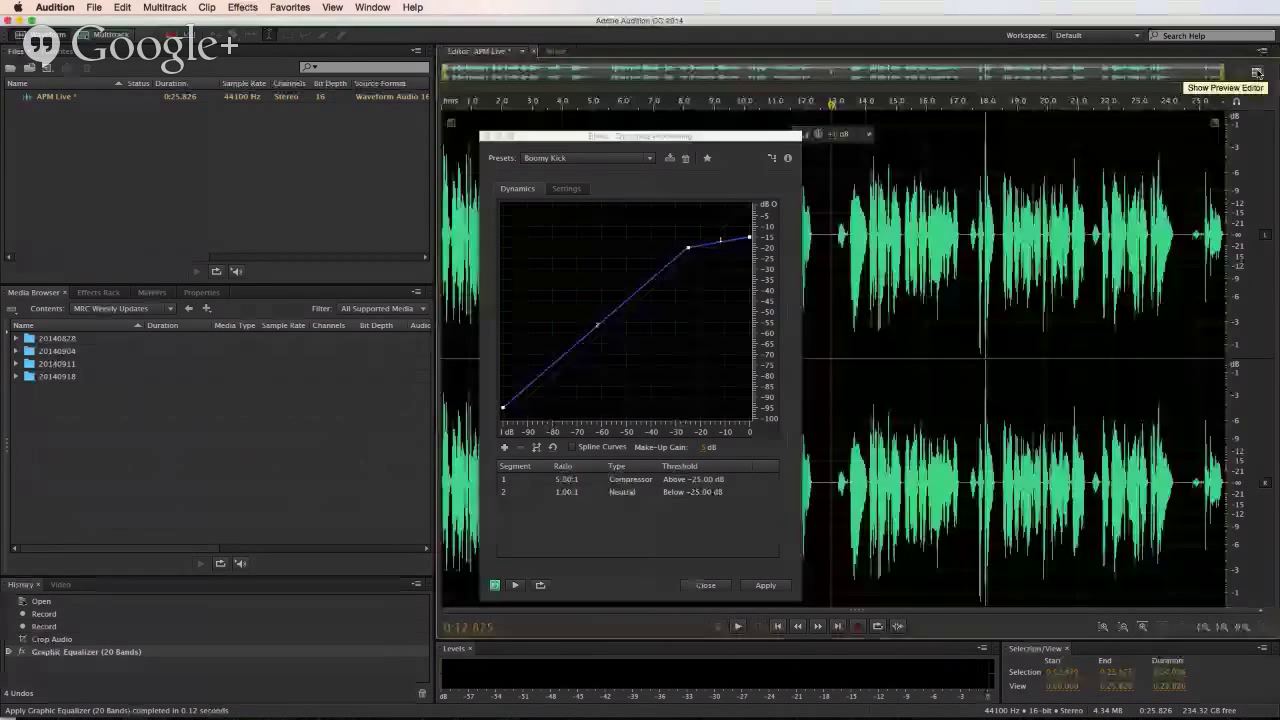
{"action": "left_click", "coordinate": [1257, 72]}
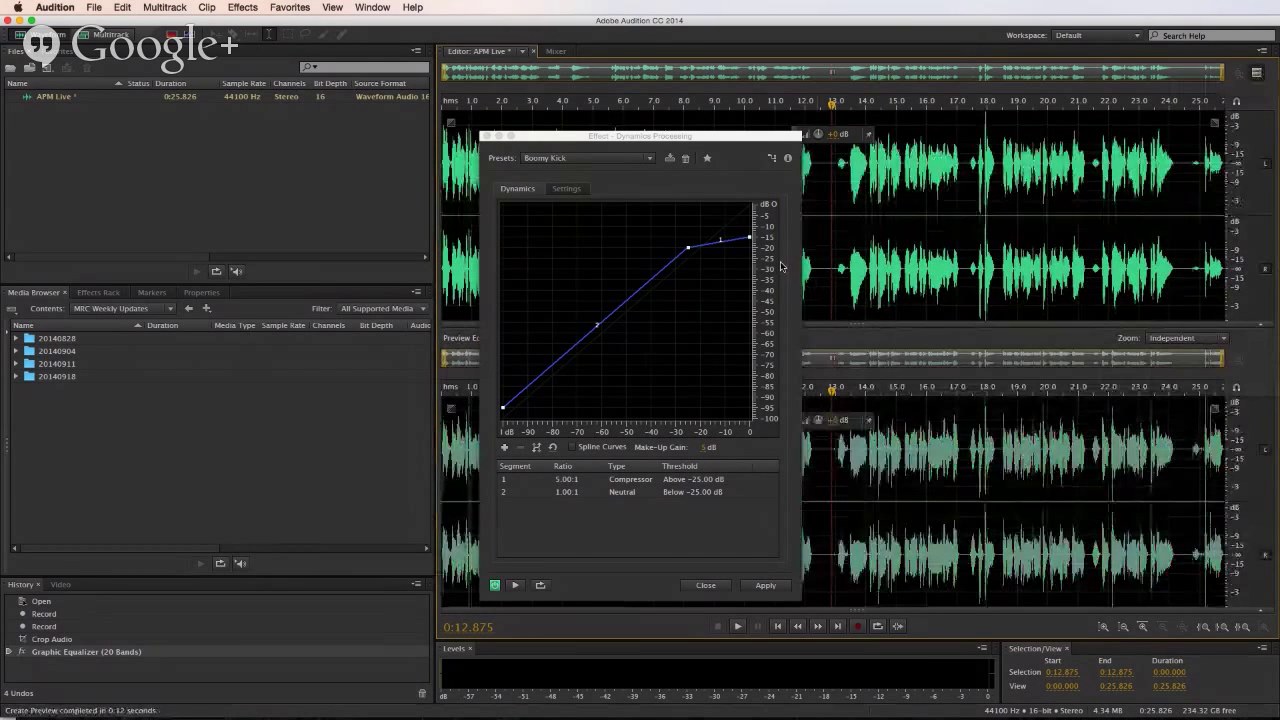
- Reshape the dynamics curve to compress about 1.86:1 above -26.76 dB and expand about 1.12:1 below it
{"action": "left_click_drag", "start_coordinate": [688, 247], "coordinate": [675, 222]}
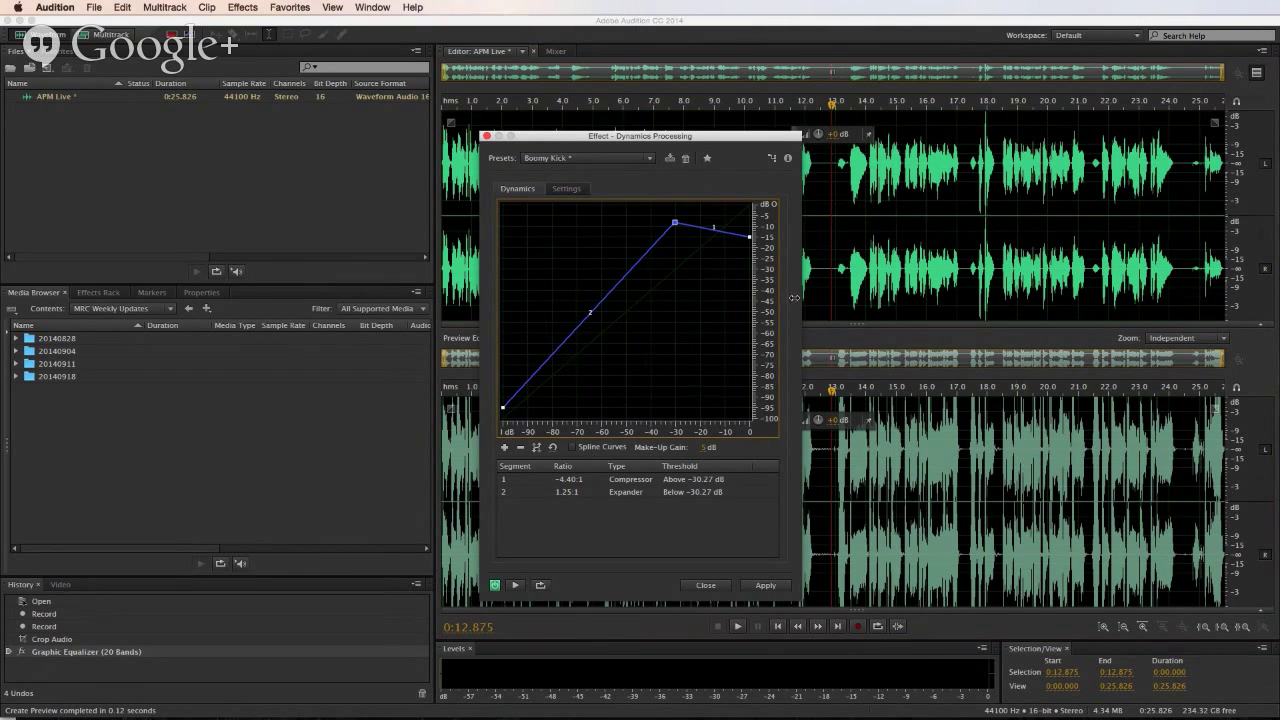
{"action": "left_click_drag", "start_coordinate": [748, 238], "coordinate": [677, 240]}
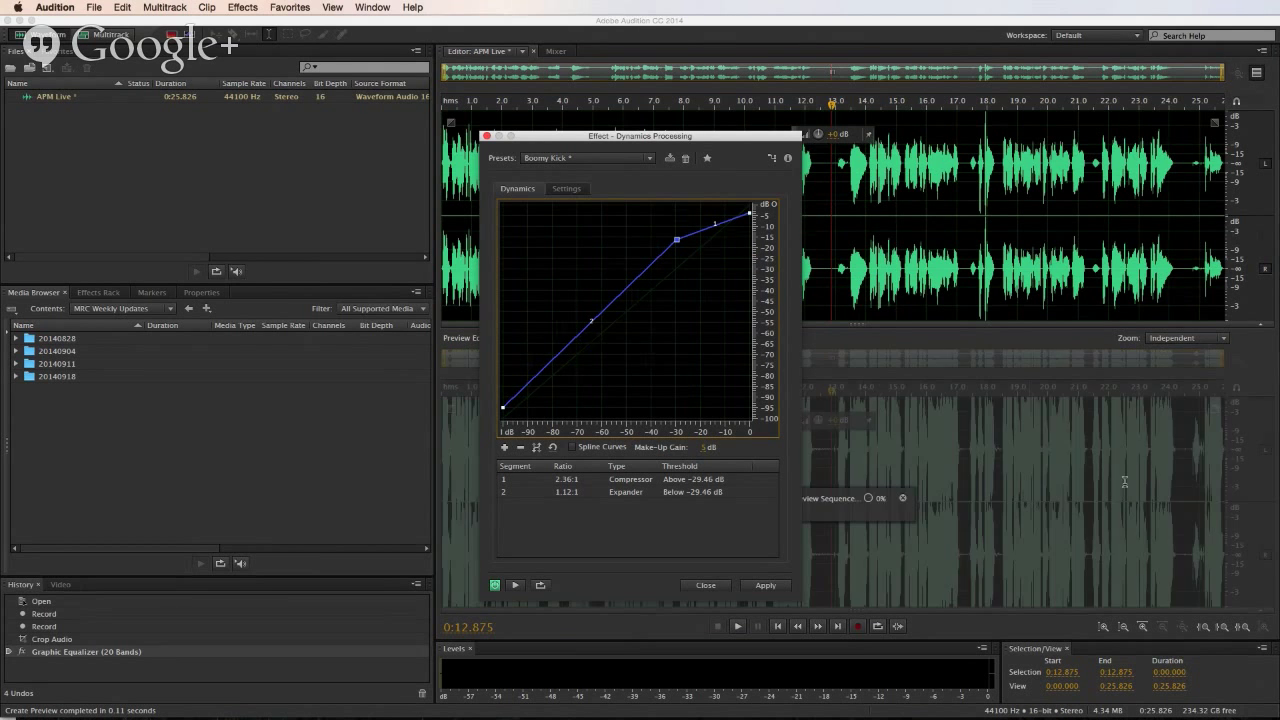
{"action": "left_click_drag", "start_coordinate": [678, 241], "coordinate": [683, 243]}
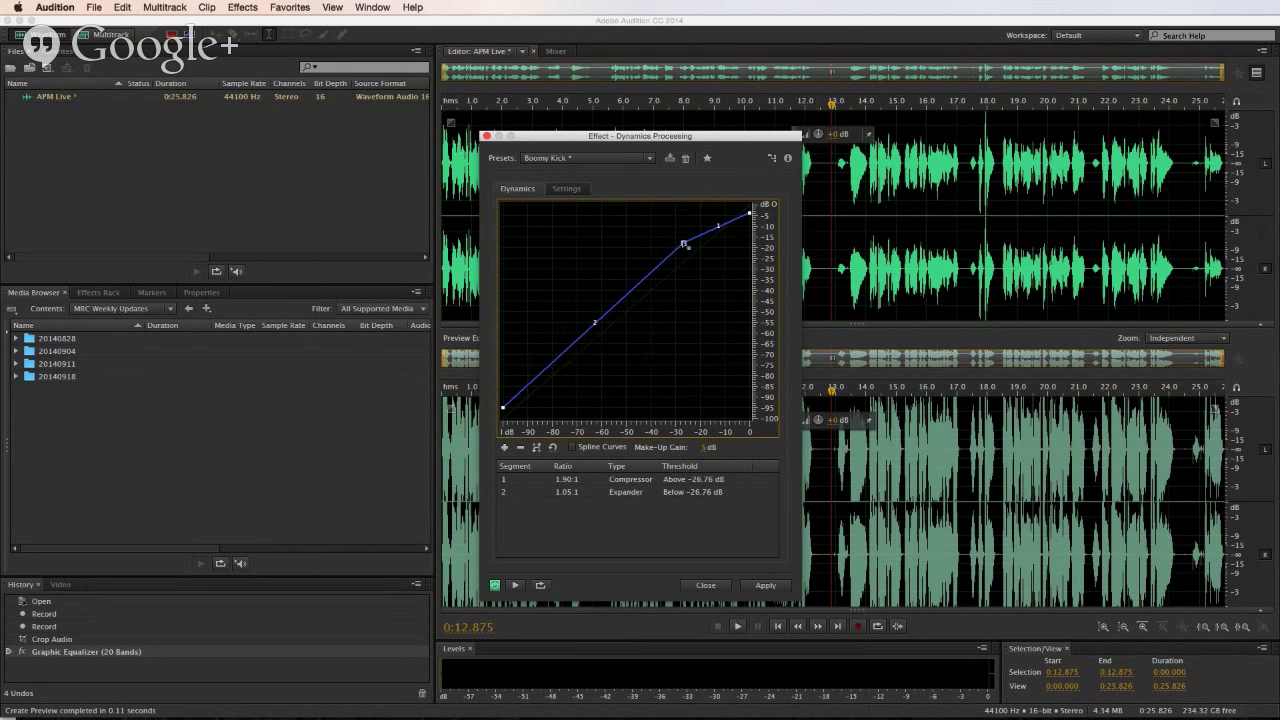
{"action": "left_click_drag", "start_coordinate": [496, 412], "coordinate": [504, 444]}
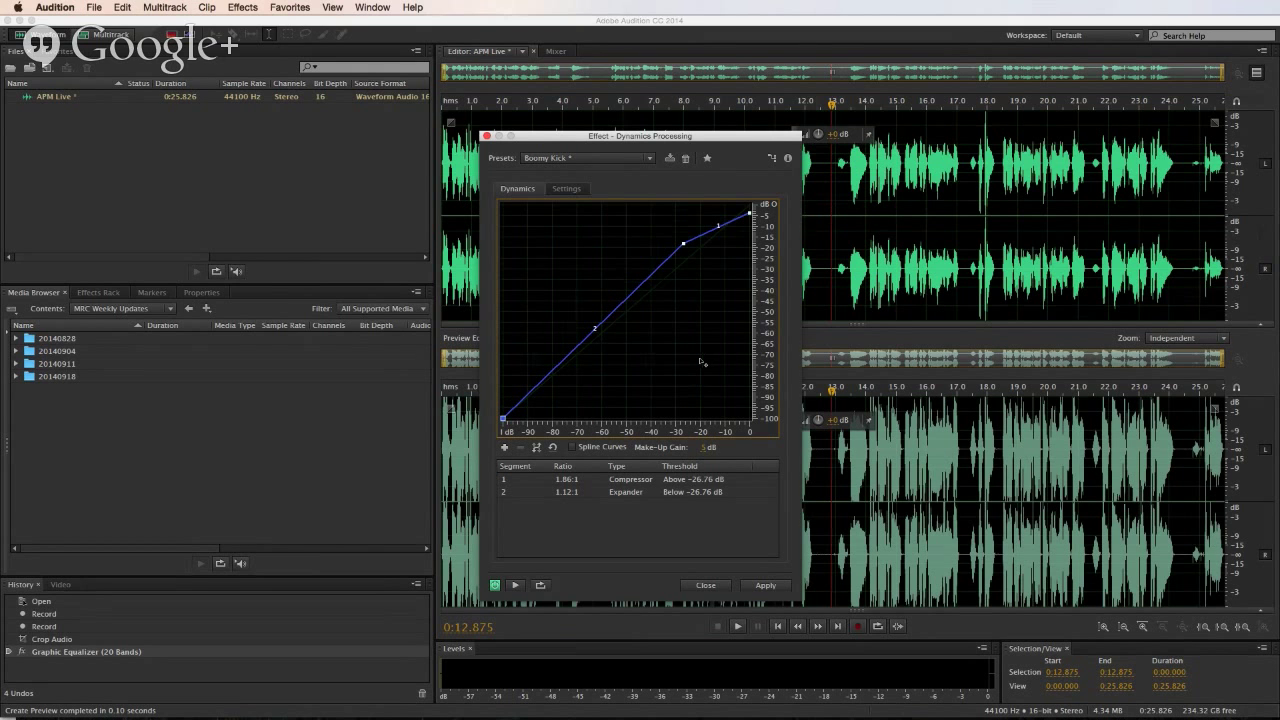
{"action": "left_click_drag", "start_coordinate": [720, 143], "coordinate": [479, 137]}
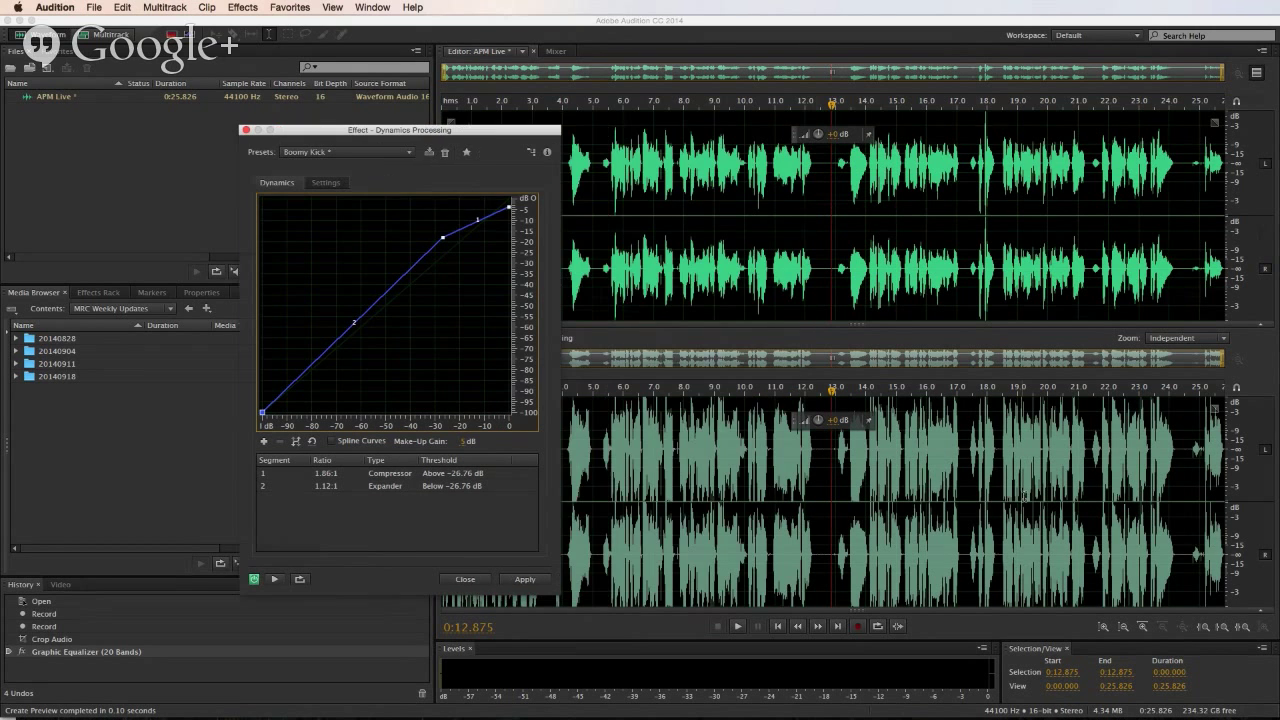
- In the Dynamics Processing settings, lower the gain processor's output gain to about -5.6 dB
{"action": "left_click", "coordinate": [326, 182]}
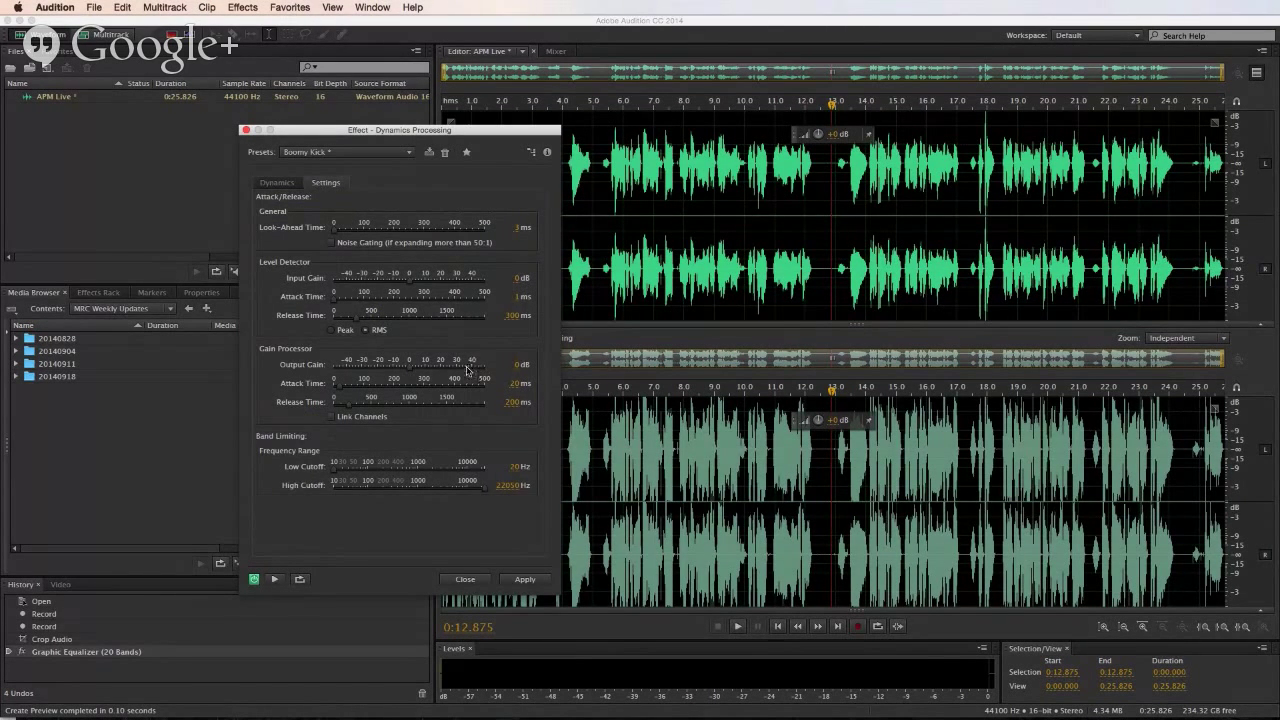
{"action": "left_click_drag", "start_coordinate": [408, 368], "coordinate": [405, 369]}
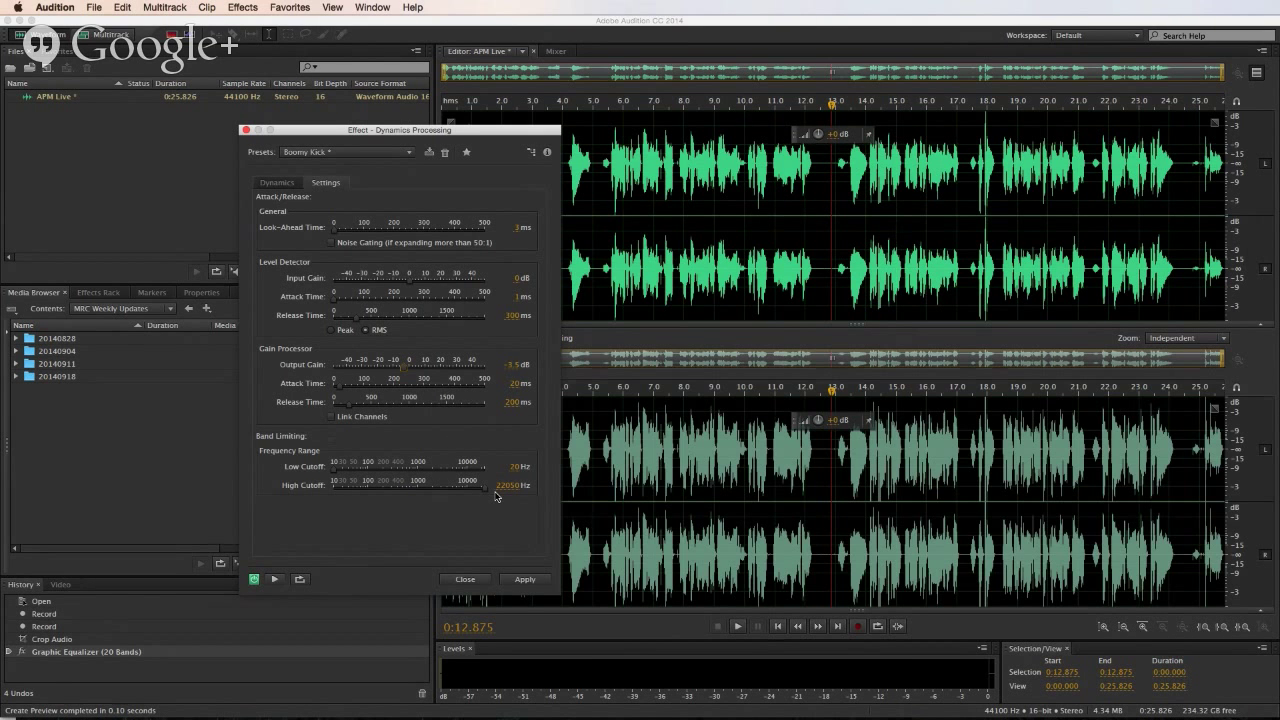
{"action": "left_click_drag", "start_coordinate": [404, 371], "coordinate": [401, 371]}
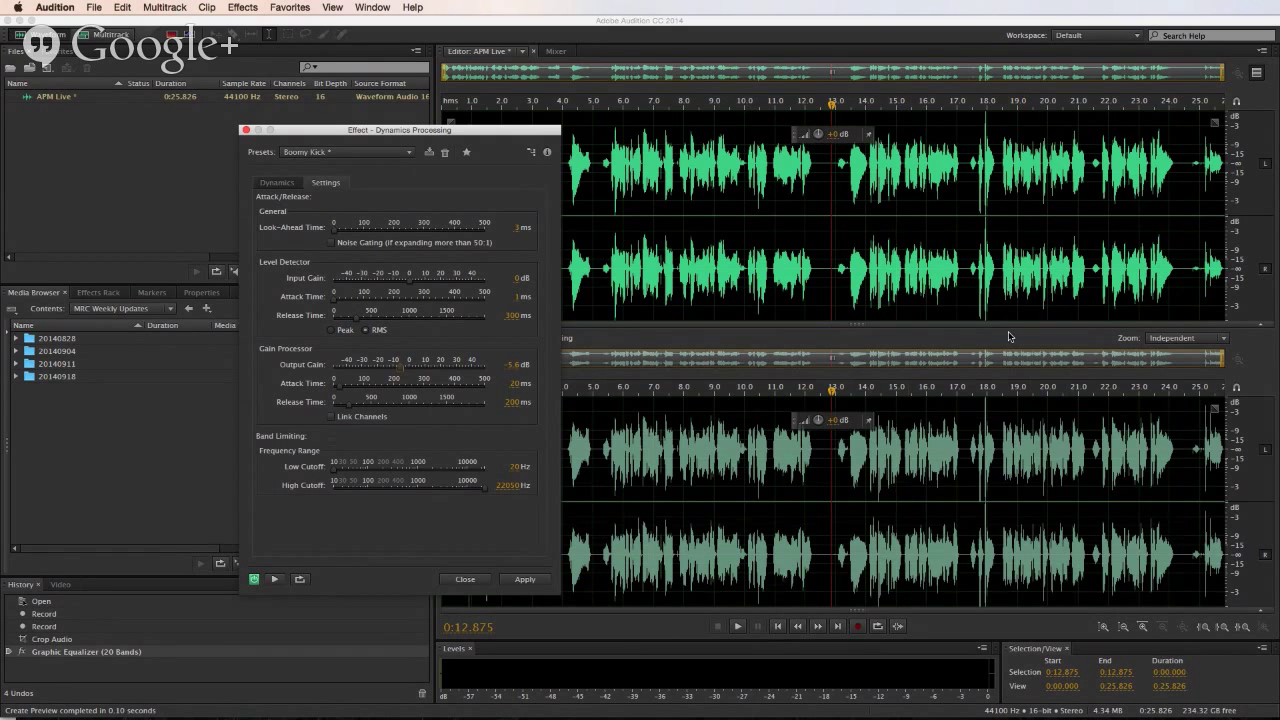
- Move the curve's knee to a threshold of about -28.38 dB with 2.75:1 compression, and apply the dynamics effect
{"action": "left_click", "coordinate": [275, 182]}
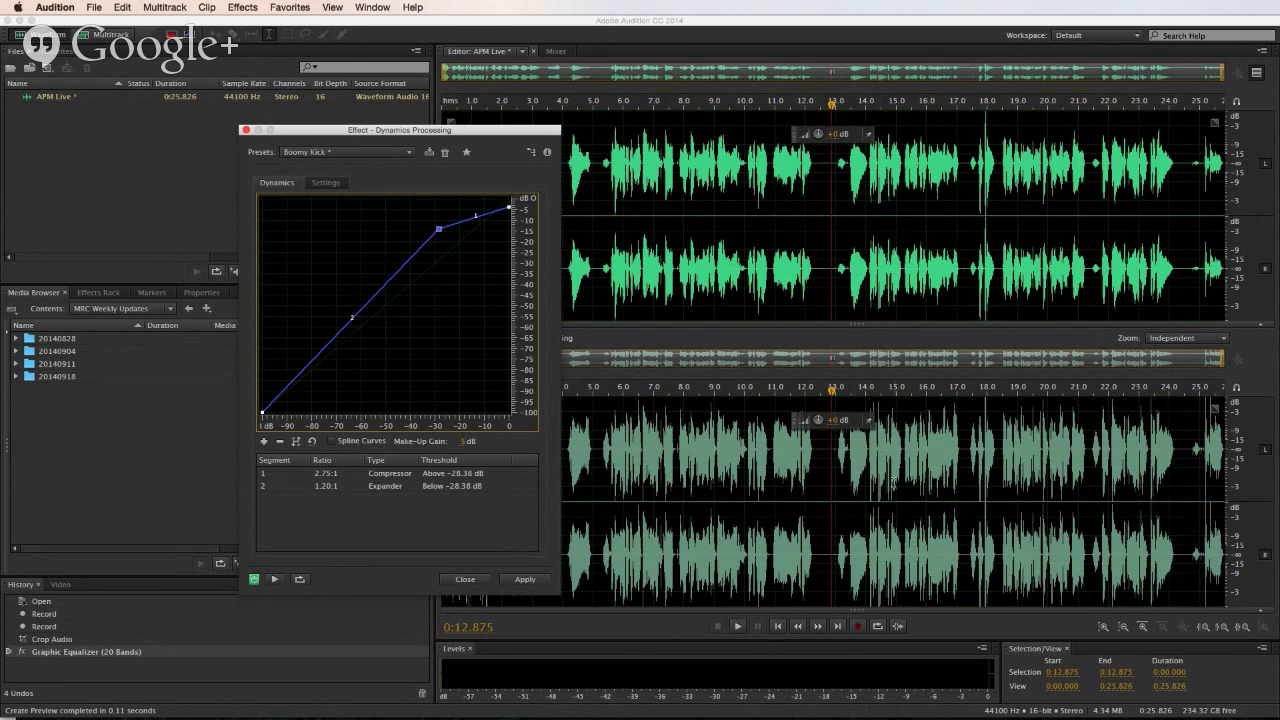
{"action": "left_click", "coordinate": [522, 580]}
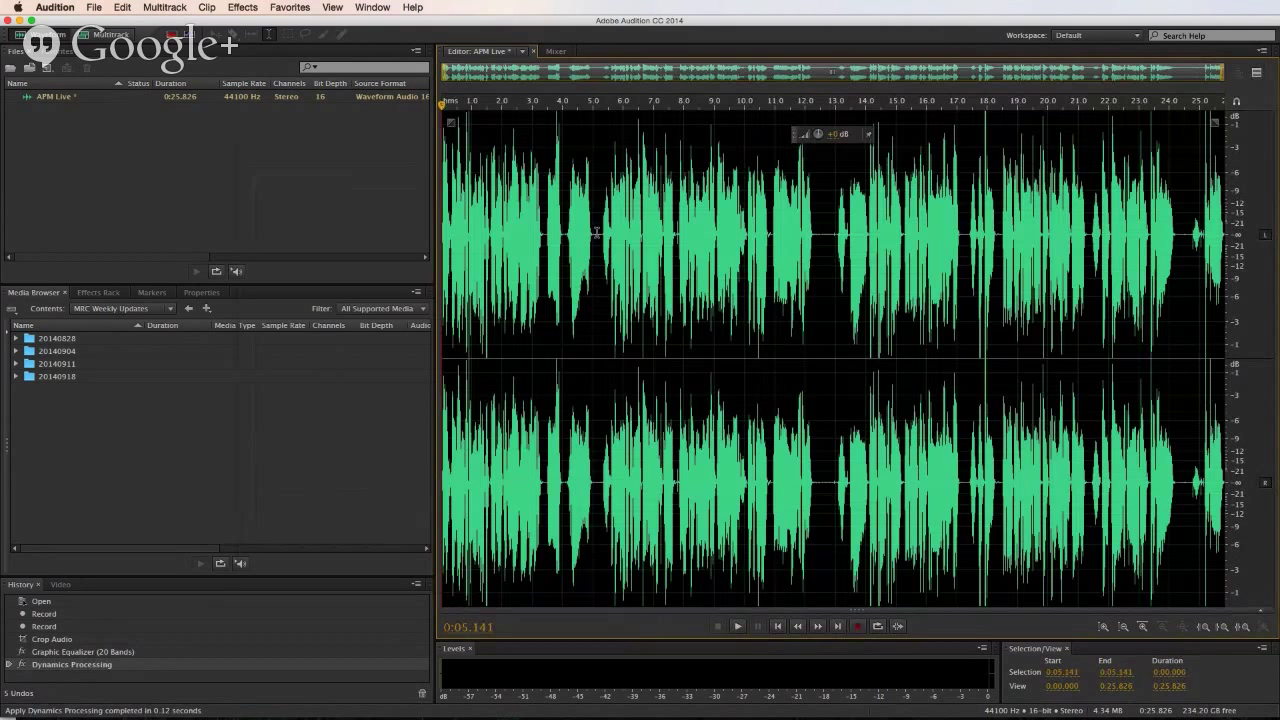
{"action": "left_click", "coordinate": [596, 232]}
- Create a multitrack session with the default settings, place APM Live at the start of Track 1 and play it
{"action": "left_click", "coordinate": [86, 36]}
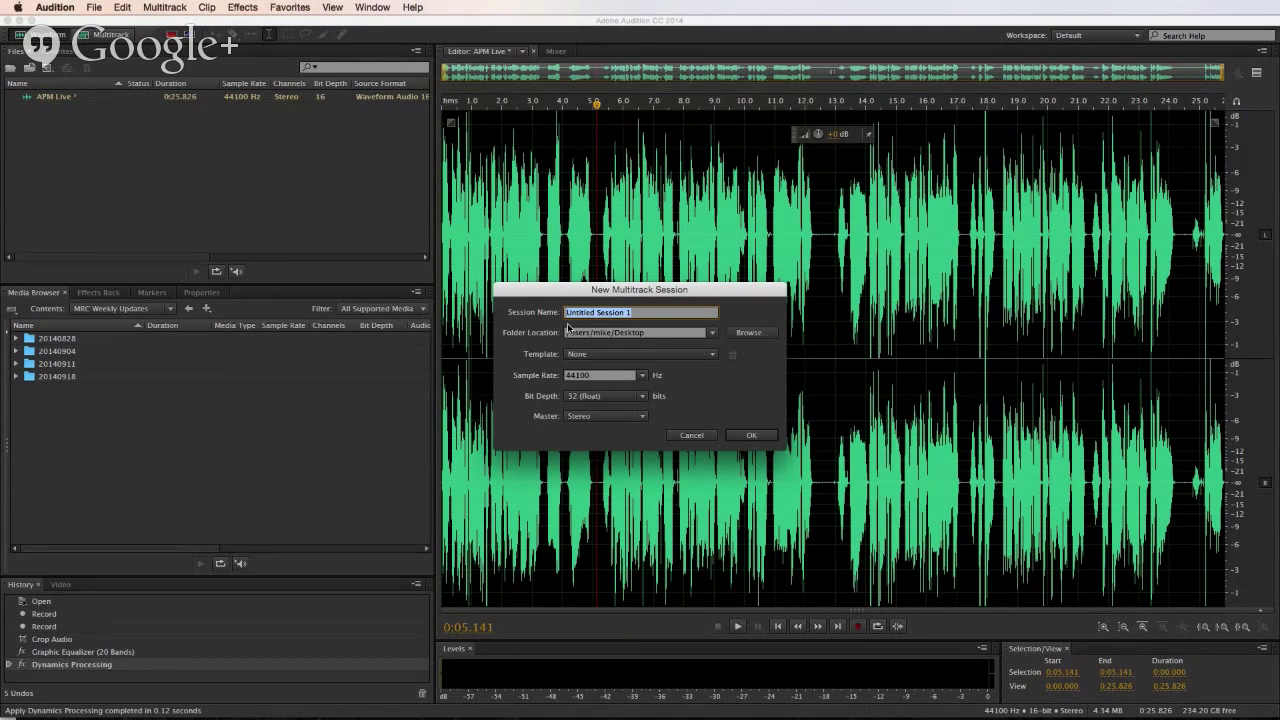
{"action": "left_click", "coordinate": [753, 435]}
{"action": "left_click_drag", "start_coordinate": [48, 93], "coordinate": [604, 121]}
{"action": "key", "text": "space"}
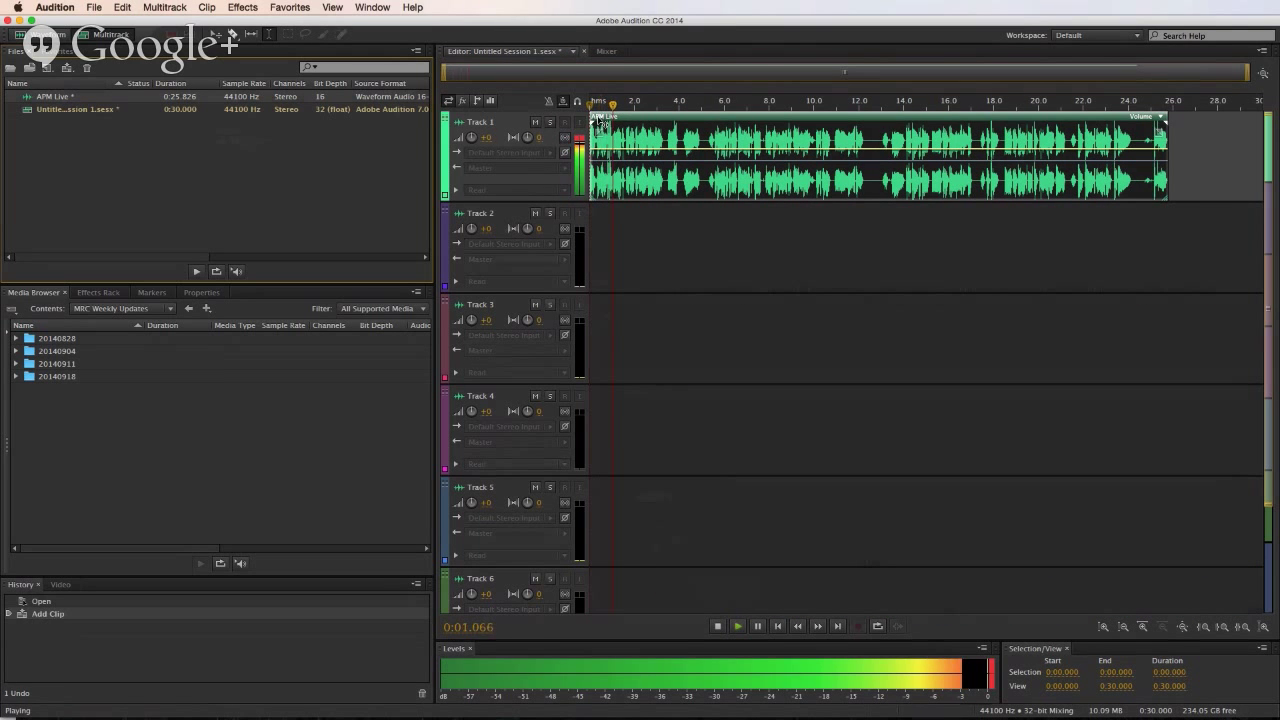
{"action": "key", "text": "space"}
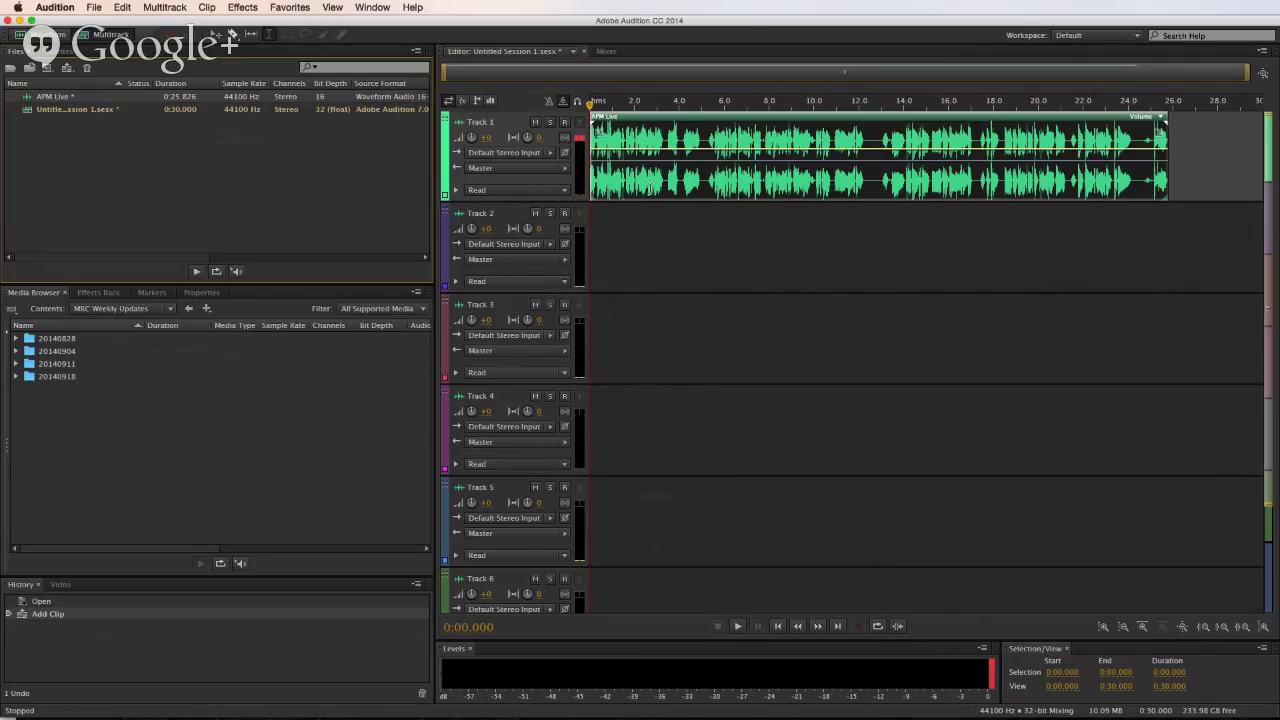
- Shift the voice clip to start at about 0.5 s and add Bed_Wiggle_Womp.wav from folder 20140918 to the start of Track 2
{"action": "left_click_drag", "start_coordinate": [668, 180], "coordinate": [679, 180]}
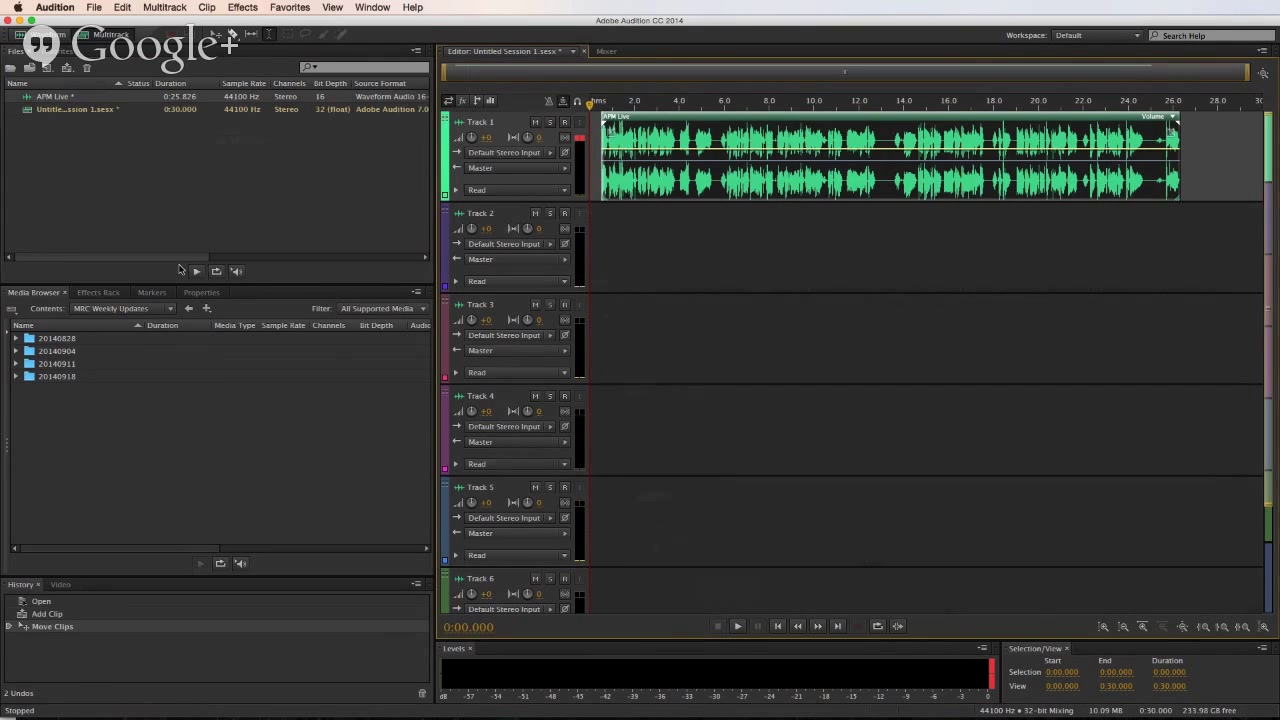
{"action": "left_click", "coordinate": [16, 376]}
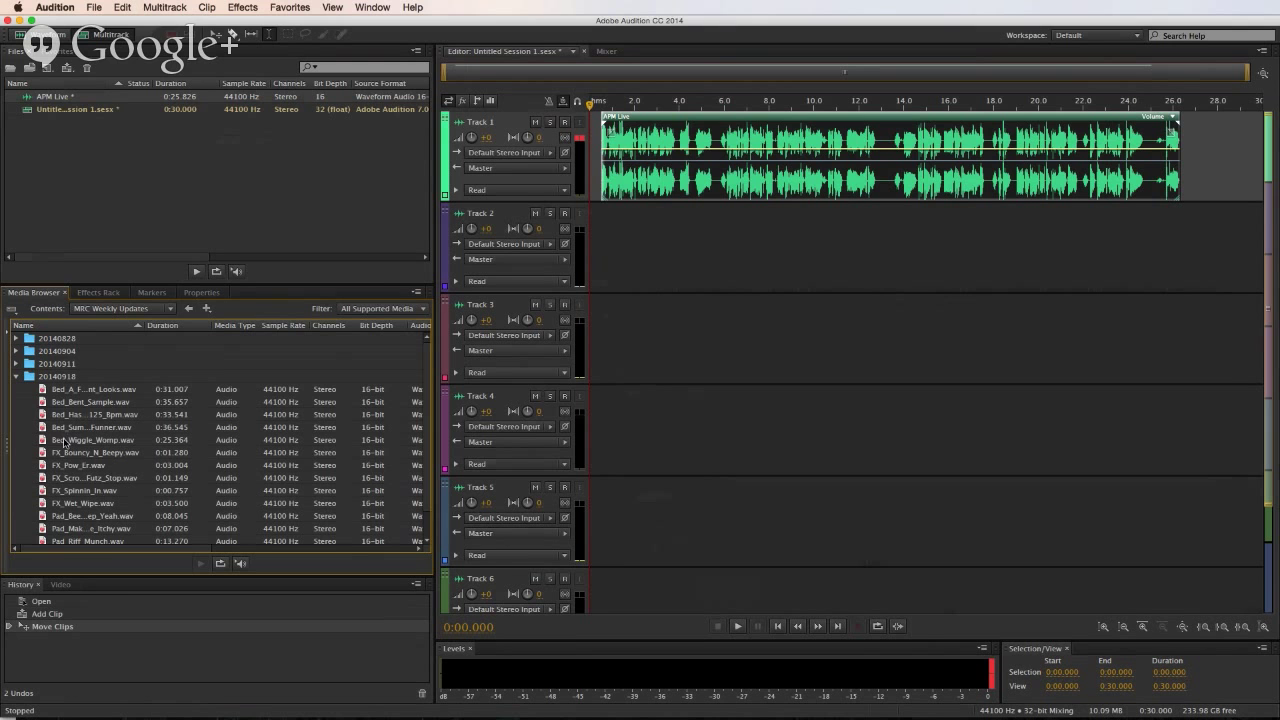
{"action": "left_click_drag", "start_coordinate": [64, 442], "coordinate": [577, 247]}
- Move the voice clip to start at about 0.75 s, near the music bed's first beat, and play the mix
{"action": "scroll", "coordinate": [595, 108], "scroll_direction": "up", "scroll_amount": 4}
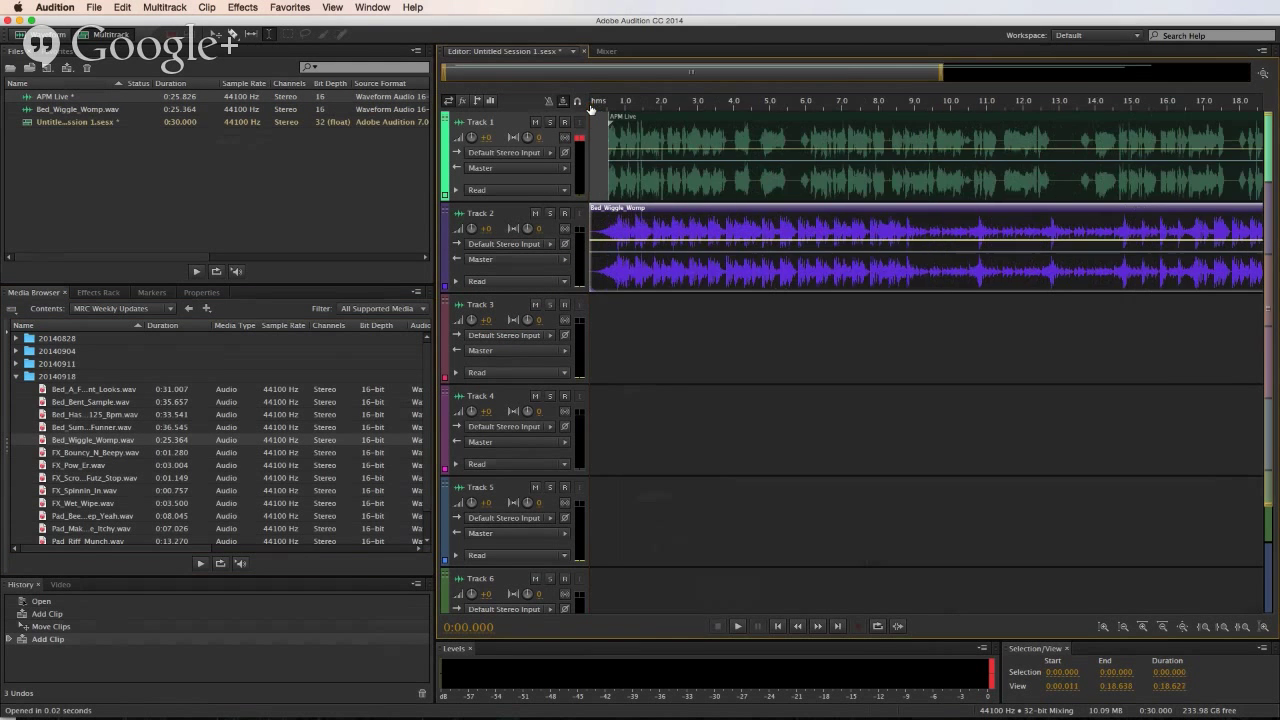
{"action": "left_click_drag", "start_coordinate": [663, 179], "coordinate": [680, 179]}
{"action": "key", "text": "space"}
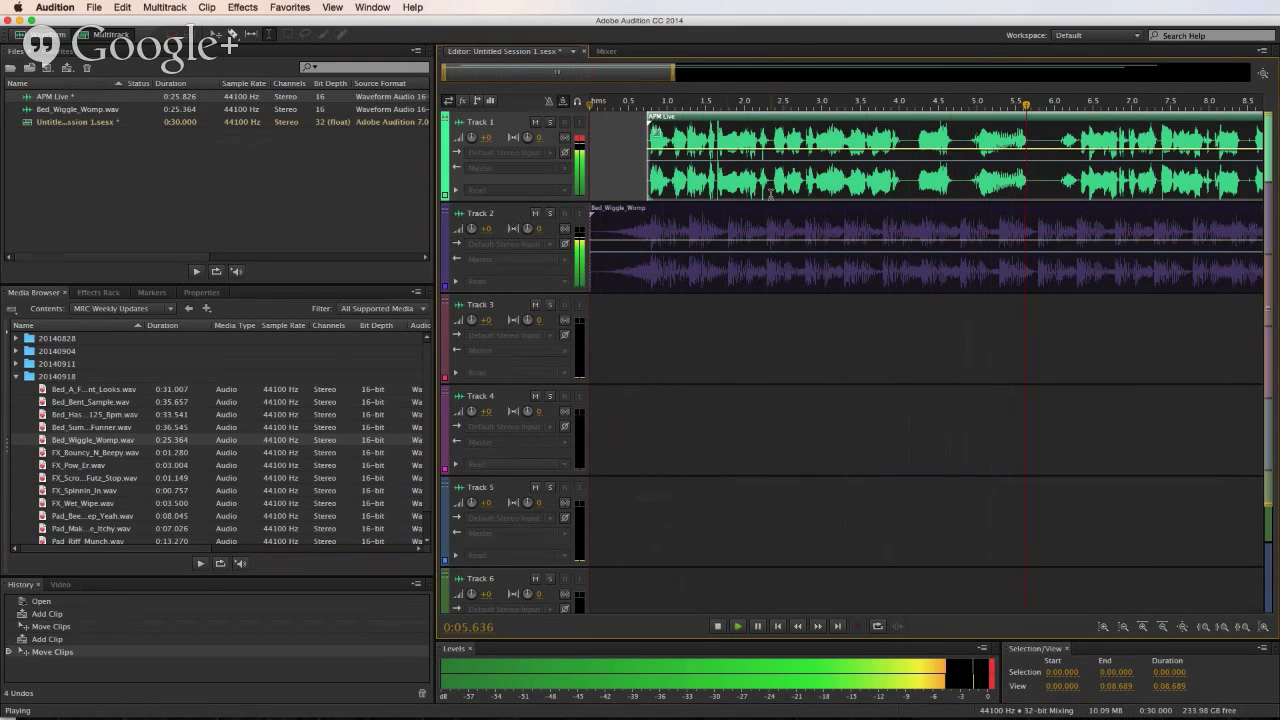
{"action": "key", "text": "space"}
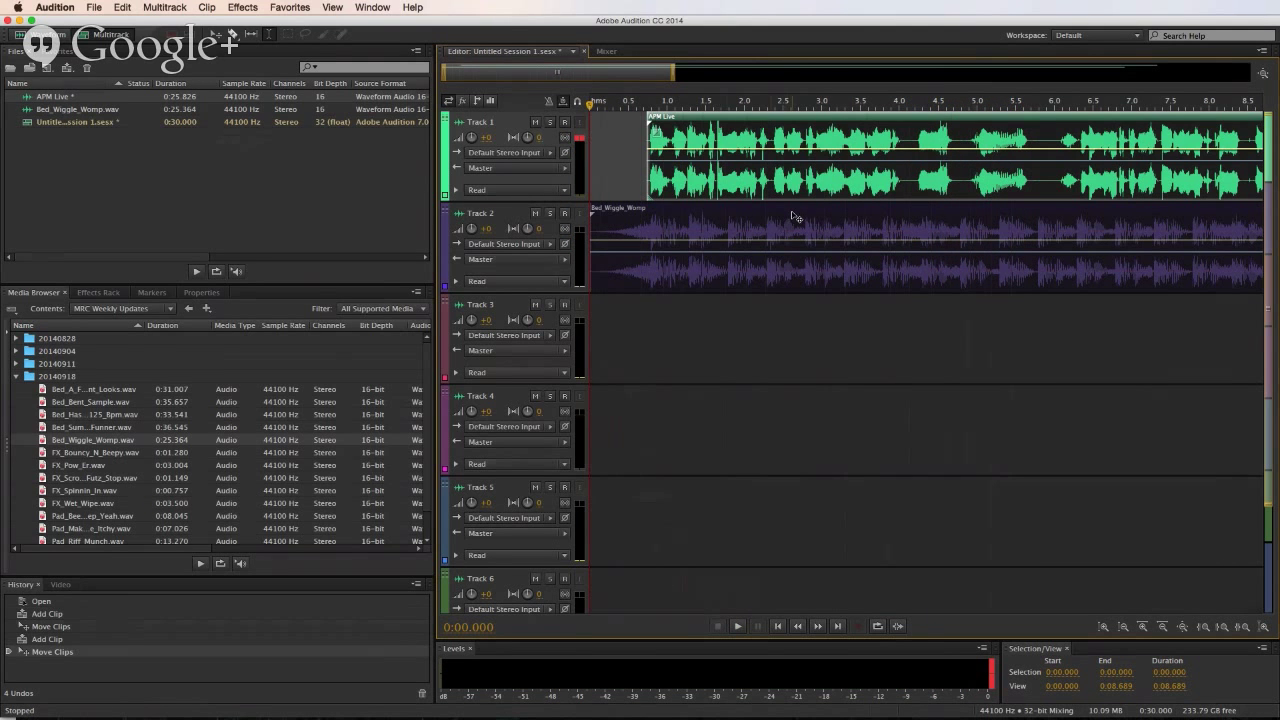
- Fine-tune the voice clip's start to about 0.74 s so the first word lines up with the bed's first beat
{"action": "left_click", "coordinate": [632, 104]}
{"action": "scroll", "coordinate": [632, 104], "scroll_direction": "up", "scroll_amount": 5}
{"action": "left_click_drag", "start_coordinate": [746, 186], "coordinate": [749, 186]}
{"action": "scroll", "coordinate": [748, 220], "scroll_direction": "up", "scroll_amount": 4}
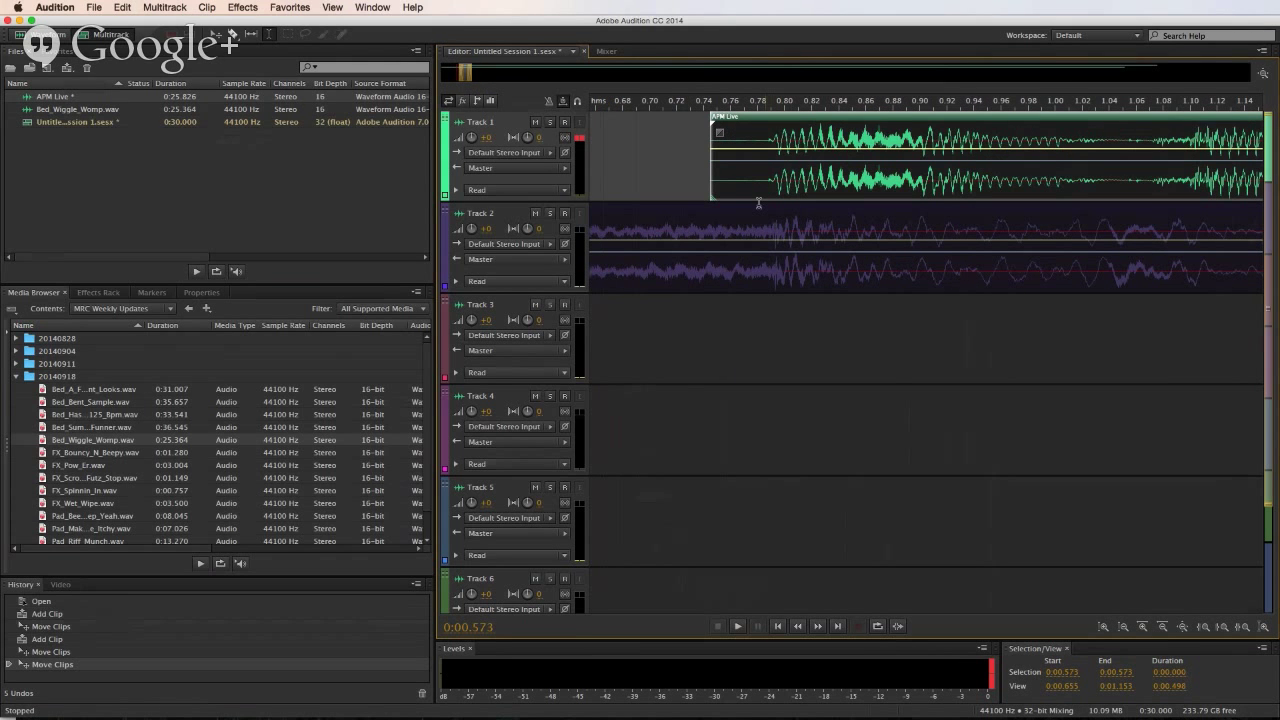
- Add volume keyframes to the Bed_Wiggle_Womp clip at about 0.79 s and lower the bed's volume from there on
{"action": "scroll", "coordinate": [730, 108], "scroll_direction": "down", "scroll_amount": 5}
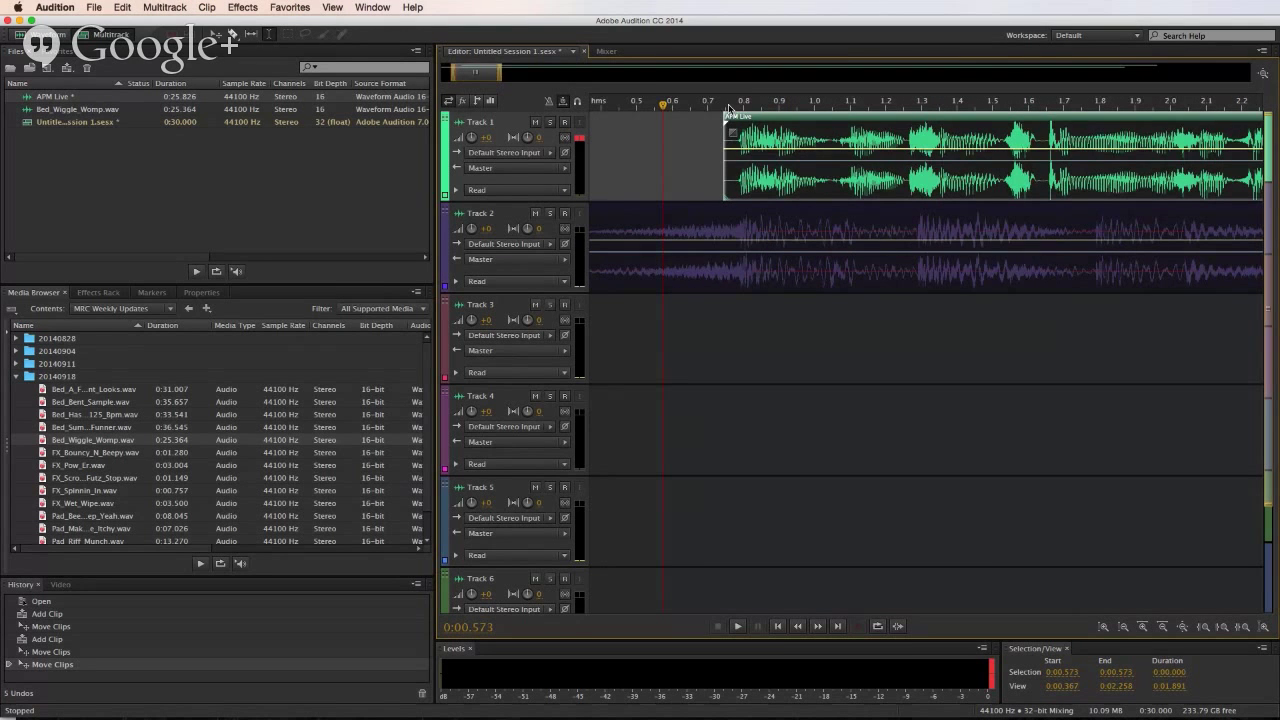
{"action": "scroll", "coordinate": [730, 108], "scroll_direction": "up", "scroll_amount": 6}
{"action": "scroll", "coordinate": [850, 209], "scroll_direction": "down", "scroll_amount": 3}
{"action": "left_click", "coordinate": [853, 215]}
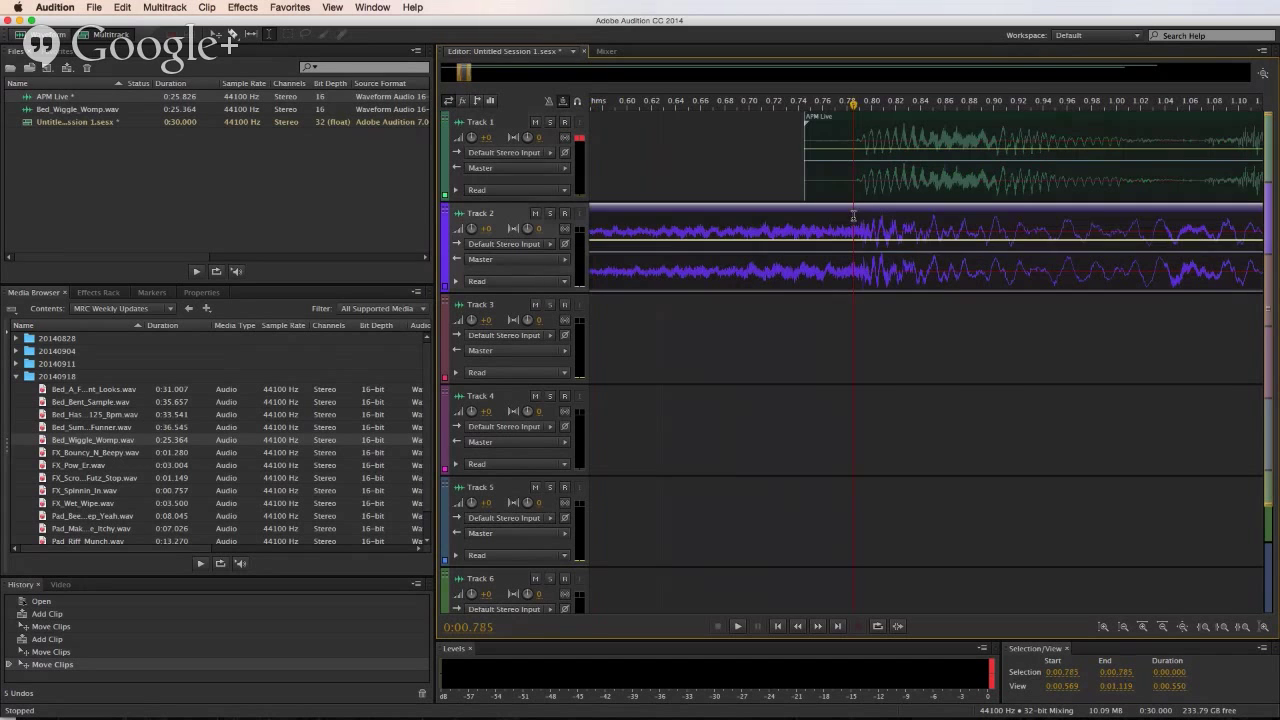
{"action": "scroll", "coordinate": [855, 108], "scroll_direction": "up", "scroll_amount": 1}
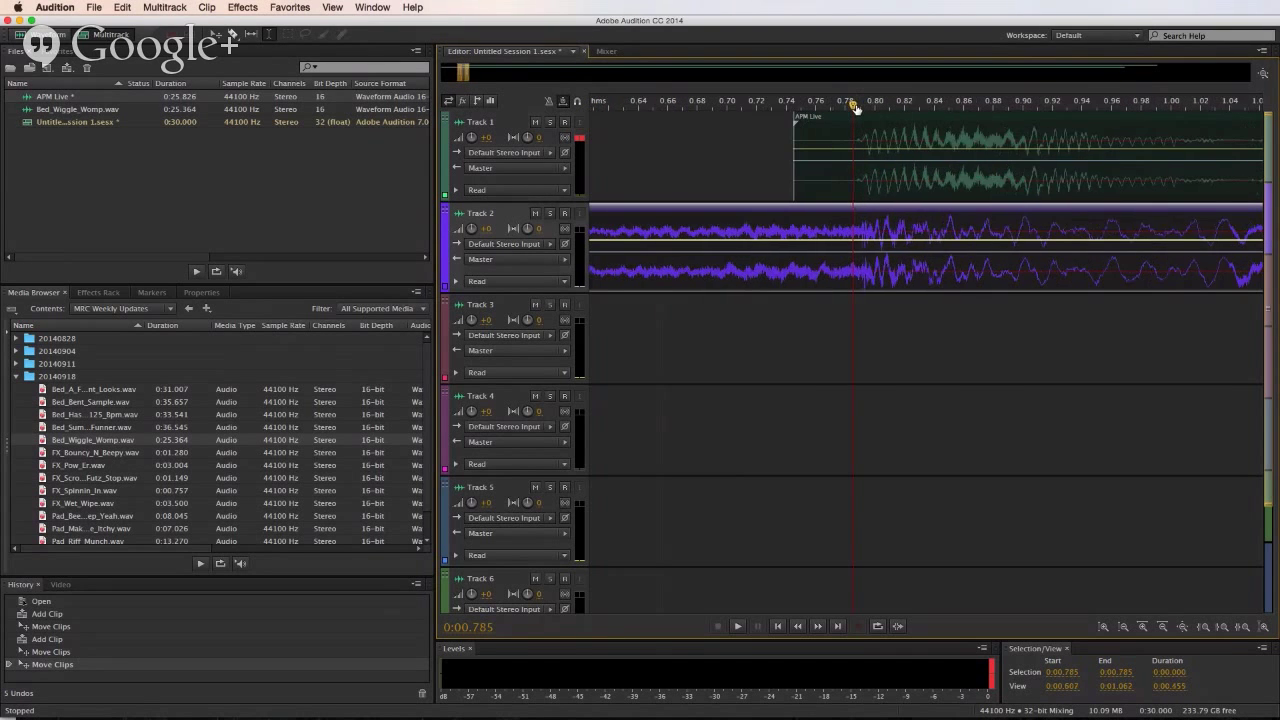
{"action": "left_click", "coordinate": [870, 242]}
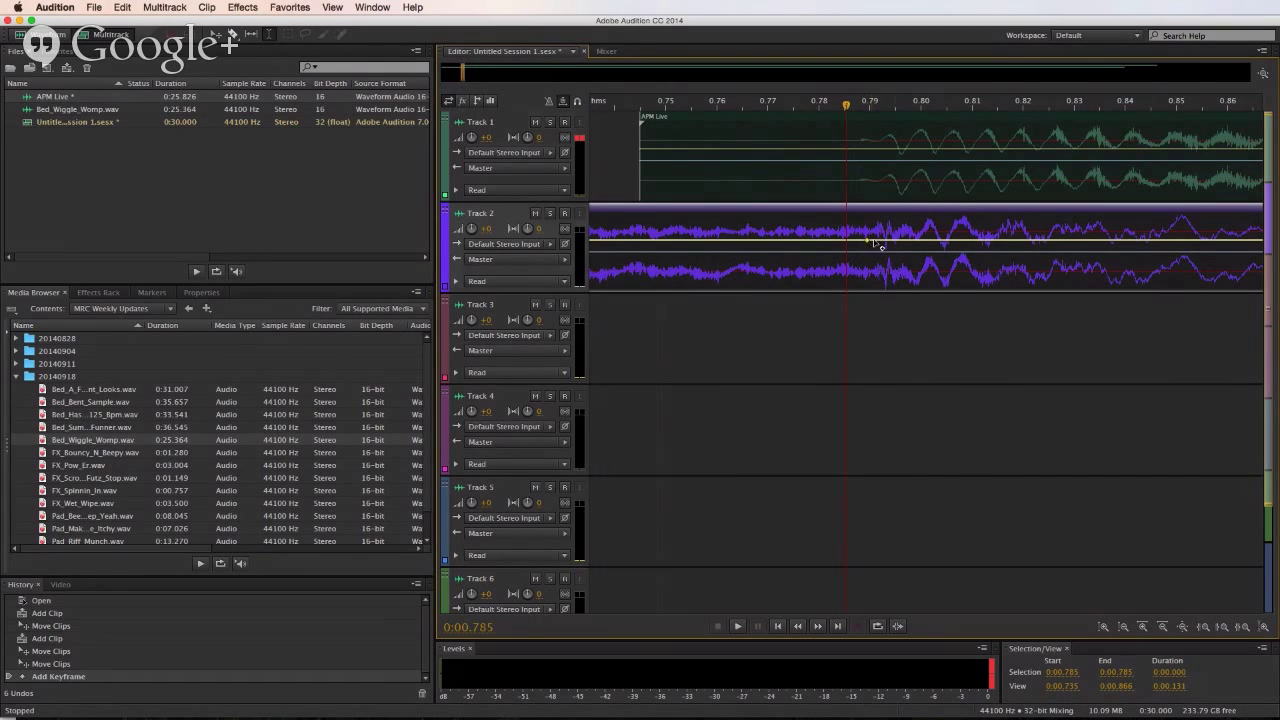
{"action": "left_click_drag", "start_coordinate": [883, 243], "coordinate": [882, 262]}
- Play the mix from about 0.77 s to check the voice over the lowered music bed
{"action": "left_click", "coordinate": [744, 304]}
{"action": "key", "text": "space"}
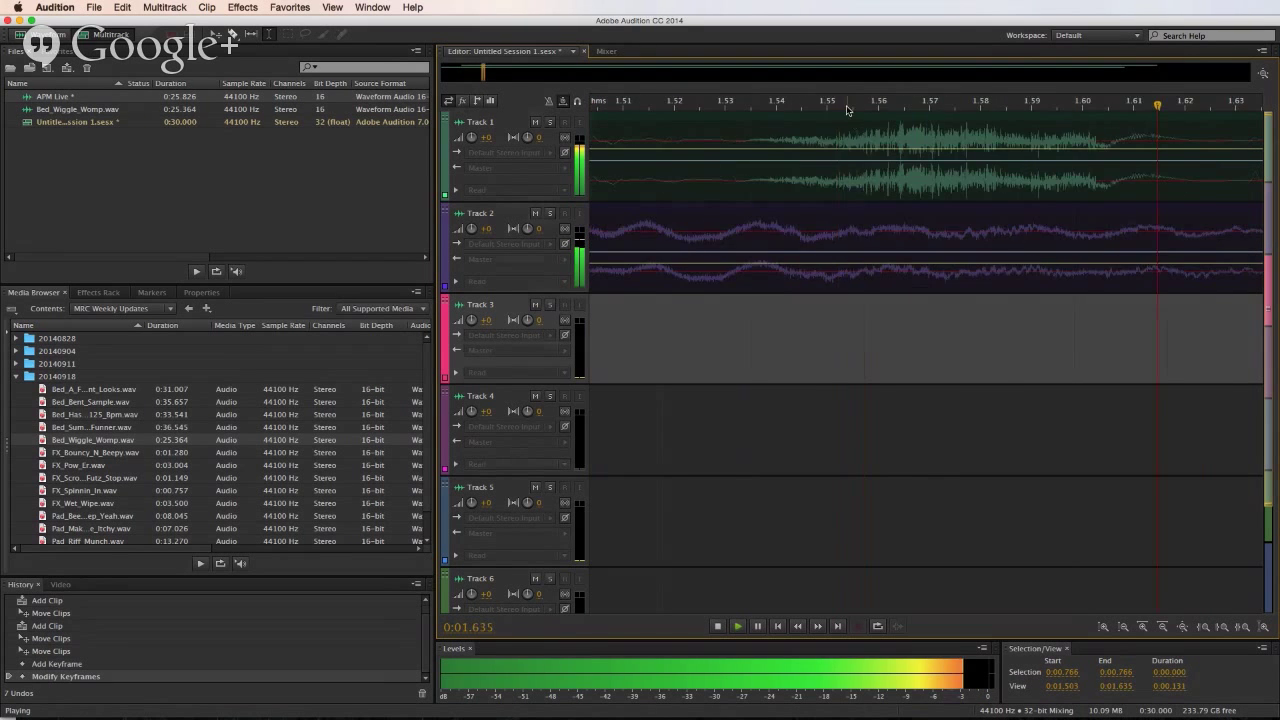
{"action": "scroll", "coordinate": [845, 105], "scroll_direction": "down", "scroll_amount": 10}
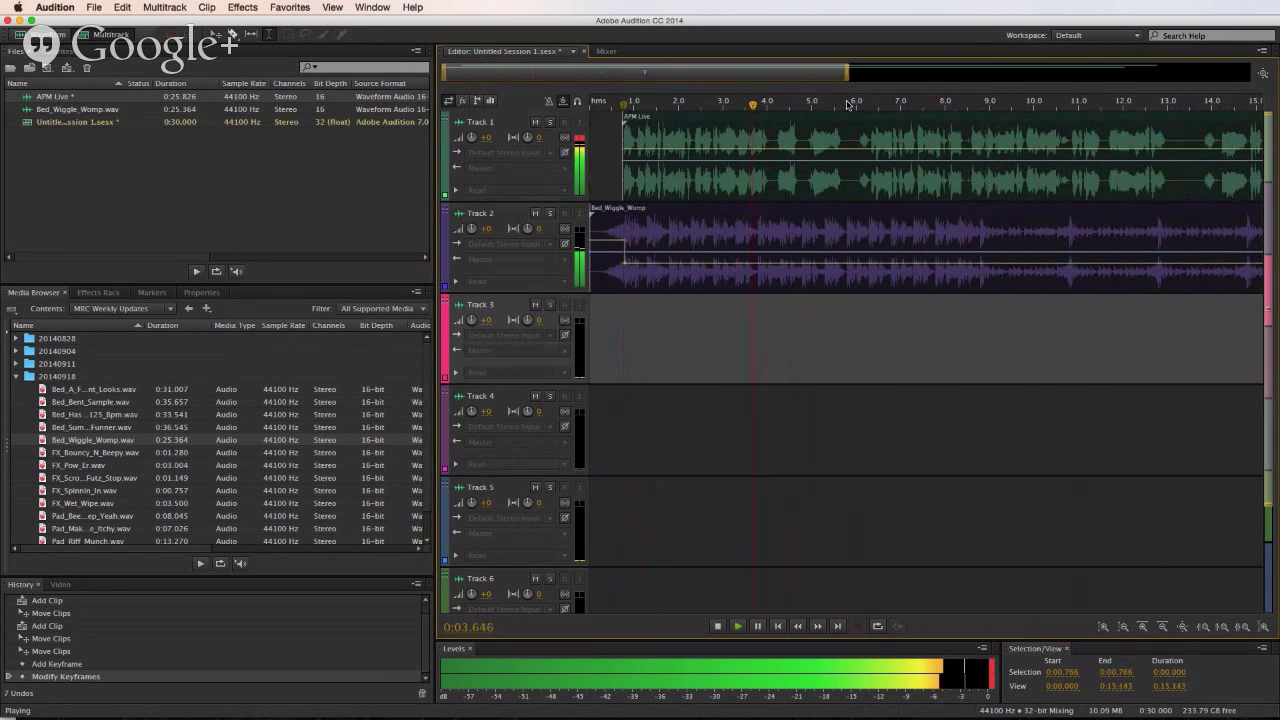
- Stop playback and show the effects rack for Track 1
{"action": "key", "text": "space"}
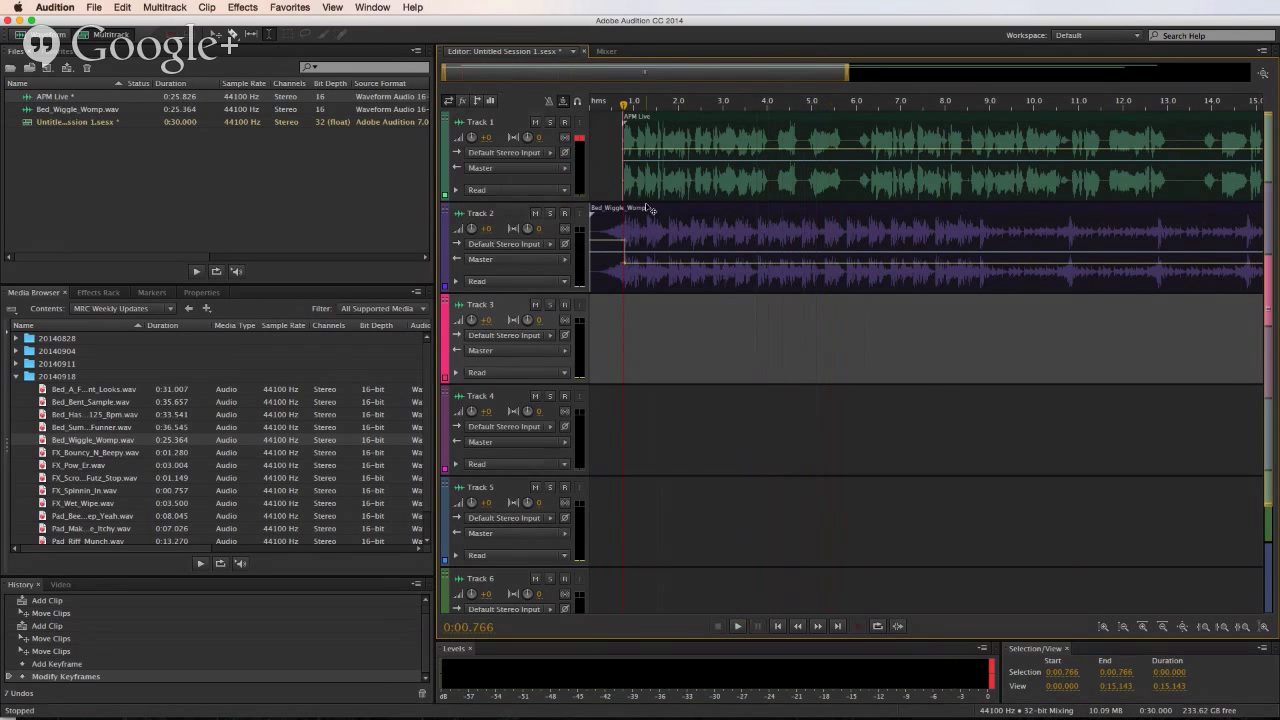
{"action": "left_click", "coordinate": [612, 185]}
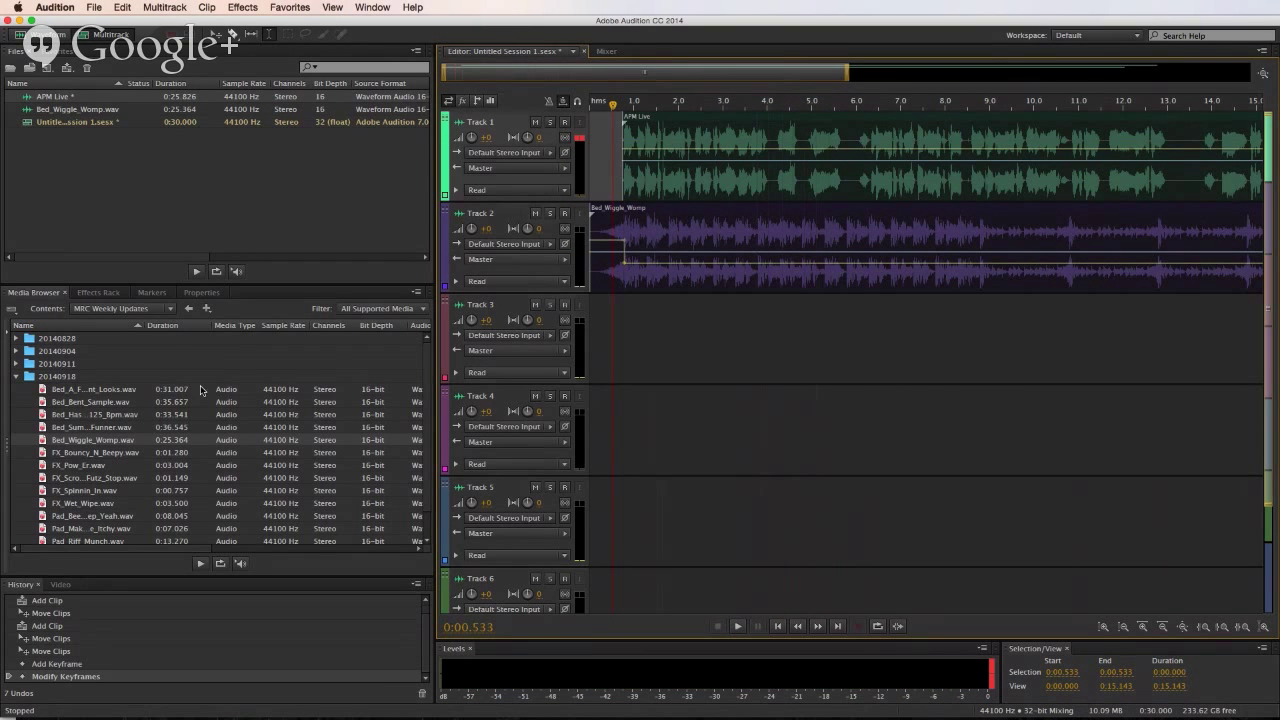
{"action": "left_click", "coordinate": [99, 293]}
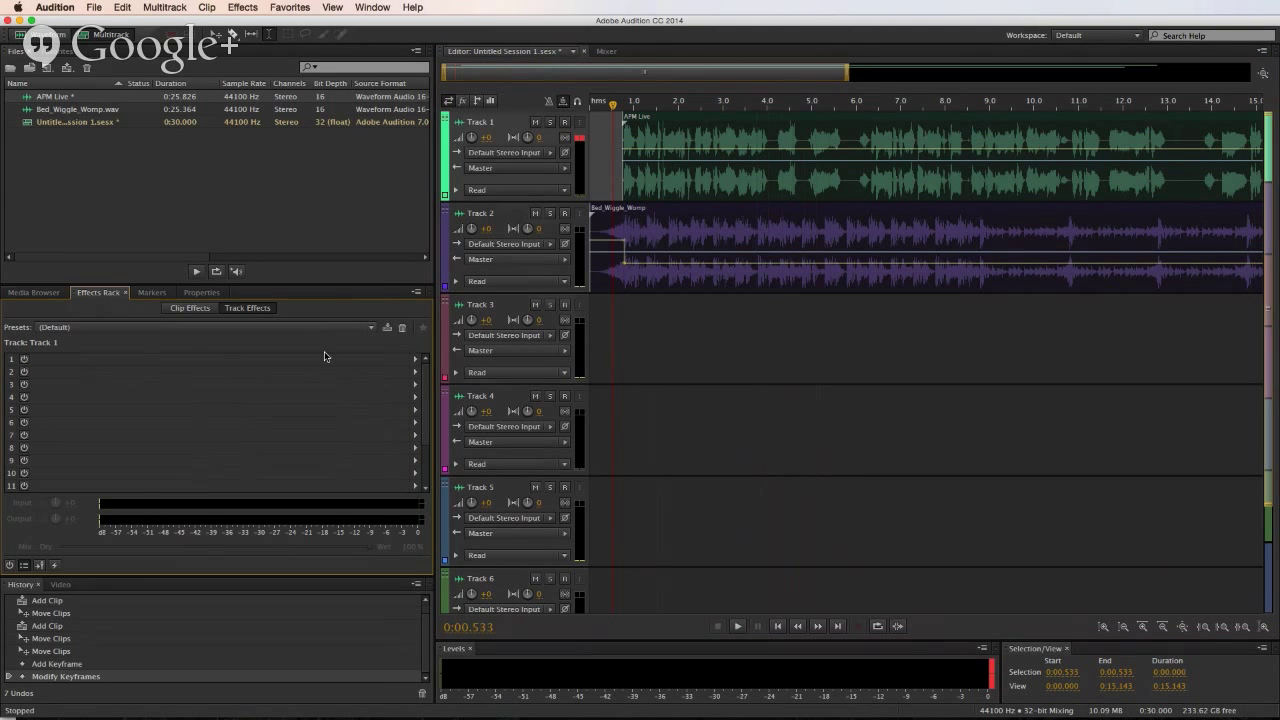
- Insert a Graphic Equalizer (20 Bands) in the first effect slot of Track 1 without adjusting its bands
{"action": "left_click", "coordinate": [415, 361]}
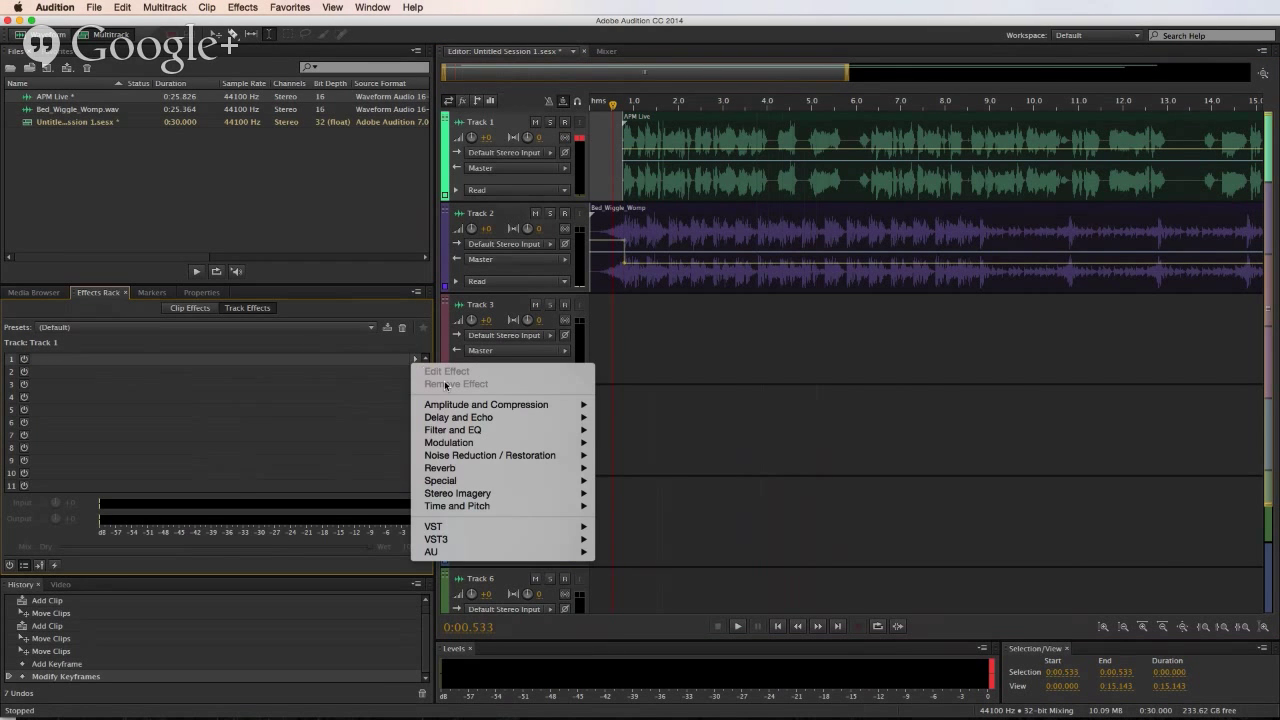
{"action": "mouse_move", "coordinate": [512, 409]}
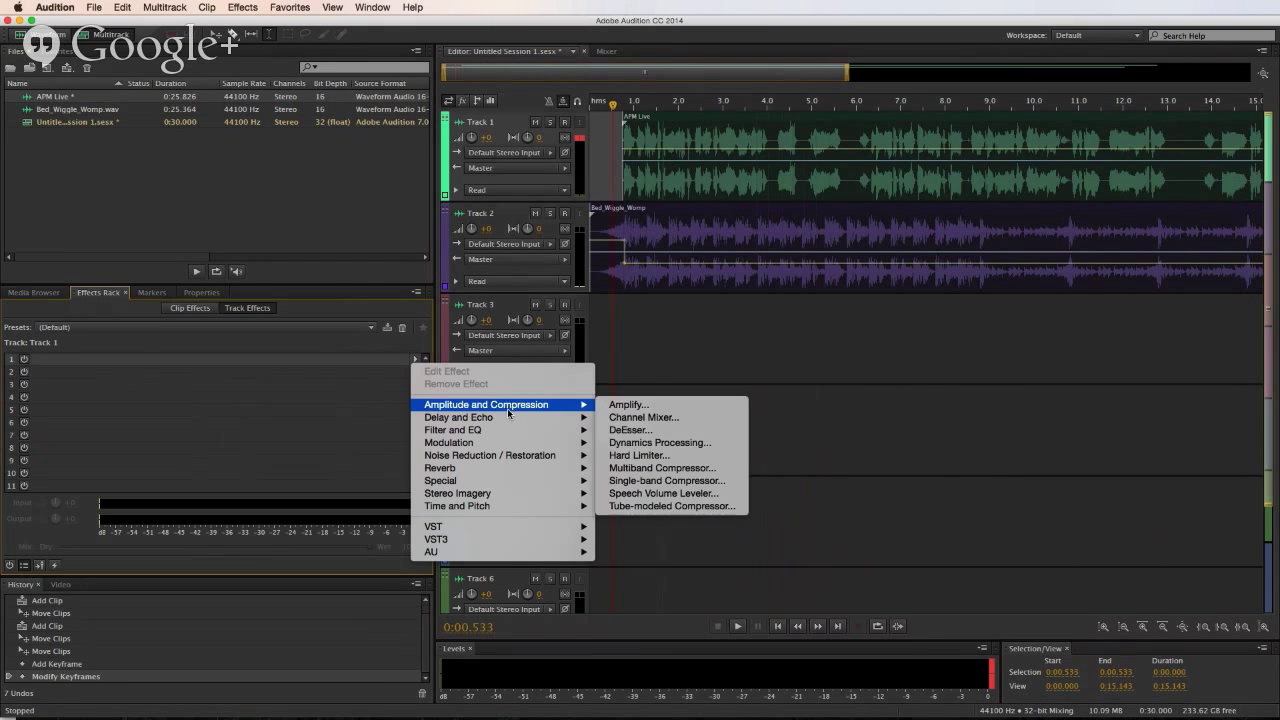
{"action": "mouse_move", "coordinate": [503, 431]}
{"action": "left_click", "coordinate": [660, 457]}
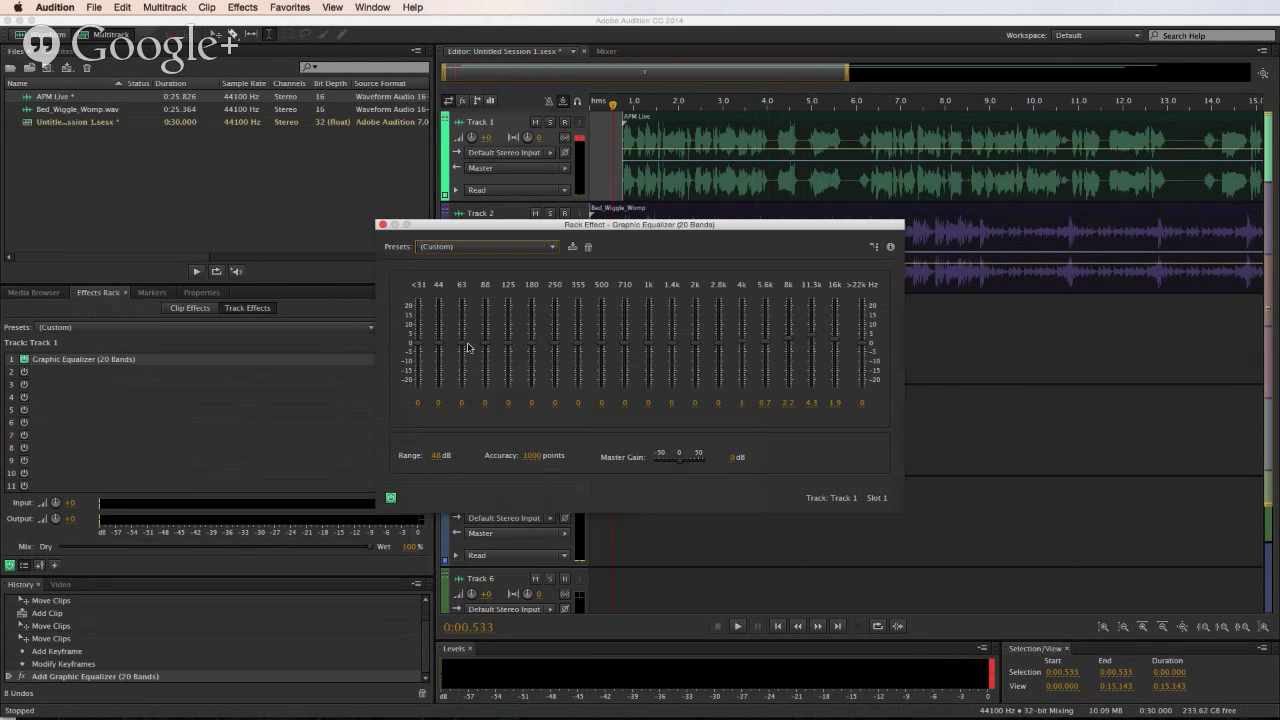
{"action": "left_click", "coordinate": [382, 225]}
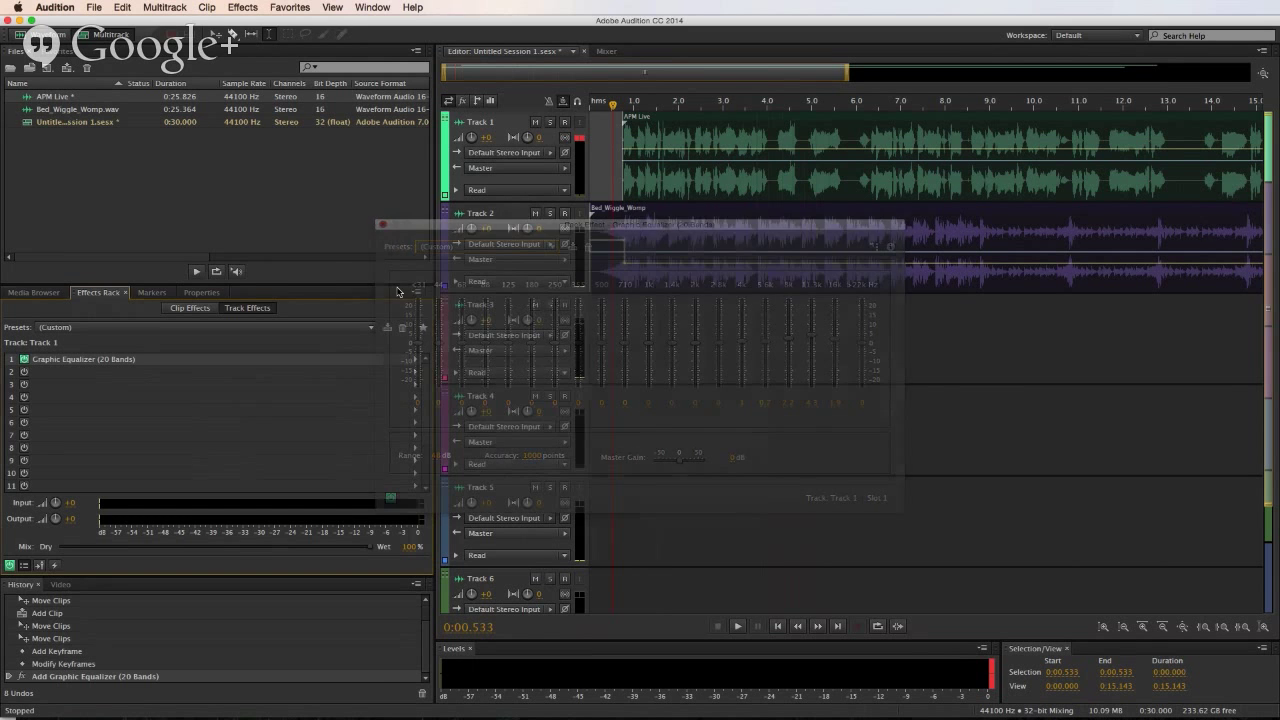
- Replace the equalizer in Track 1's first effect slot with a Scientific Filter using the Drop Off Below 250Hz preset
{"action": "left_click", "coordinate": [415, 359]}
{"action": "mouse_move", "coordinate": [507, 432]}
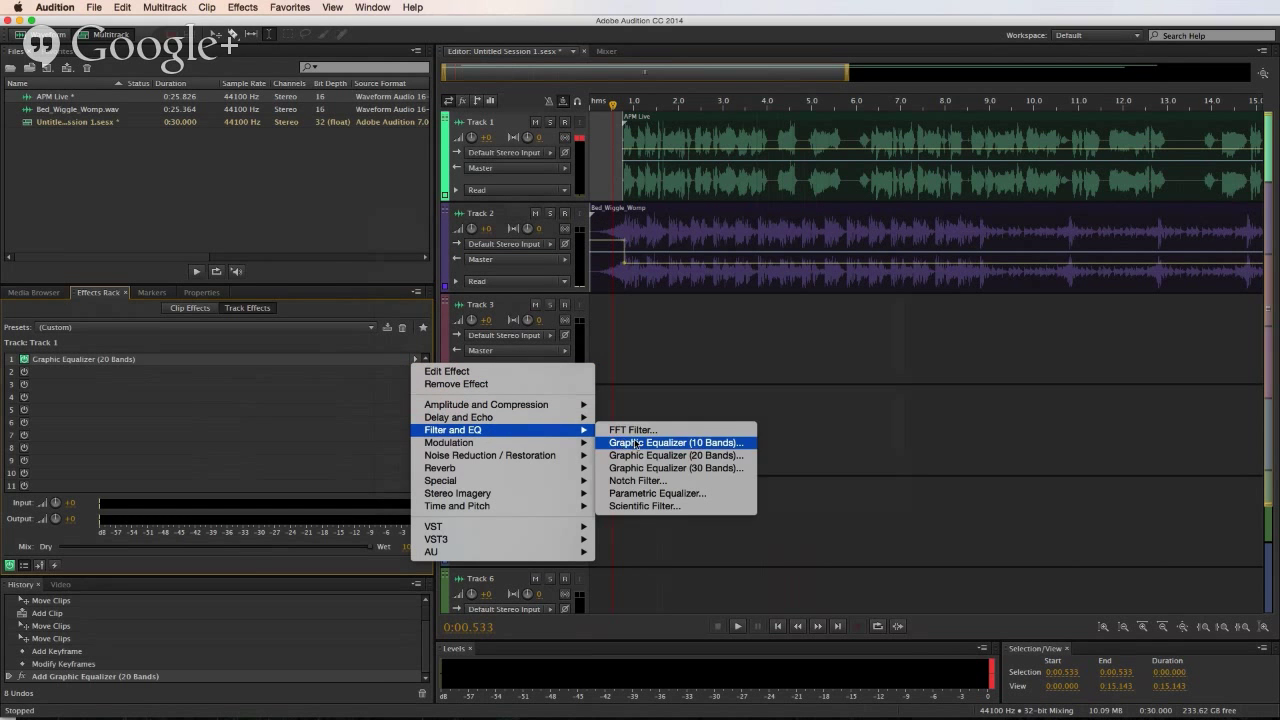
{"action": "left_click", "coordinate": [650, 507]}
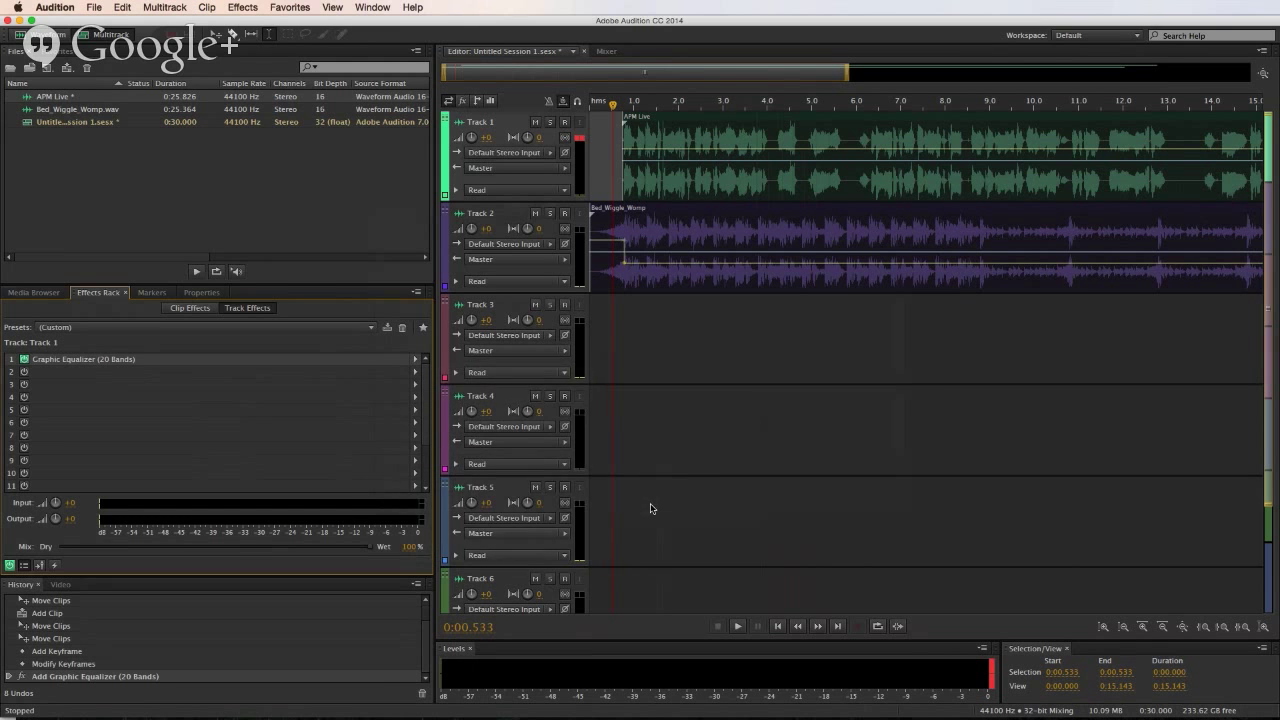
{"action": "left_click", "coordinate": [470, 205]}
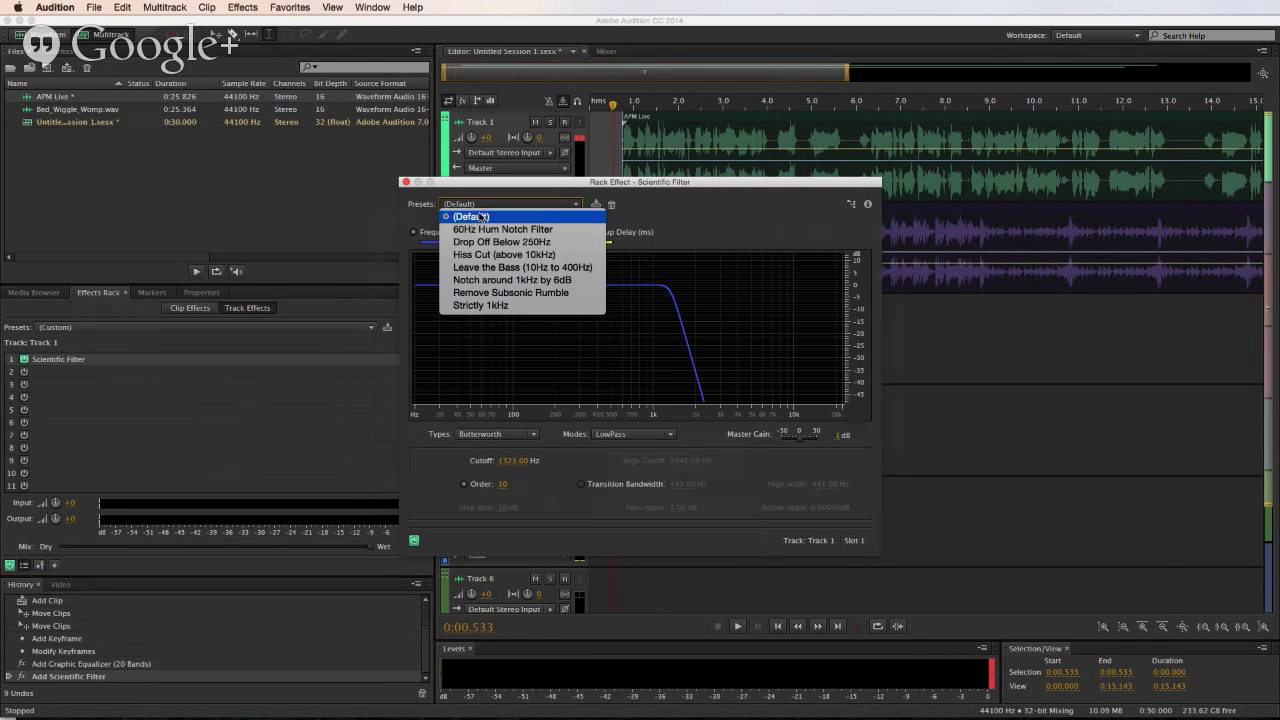
{"action": "left_click", "coordinate": [490, 242]}
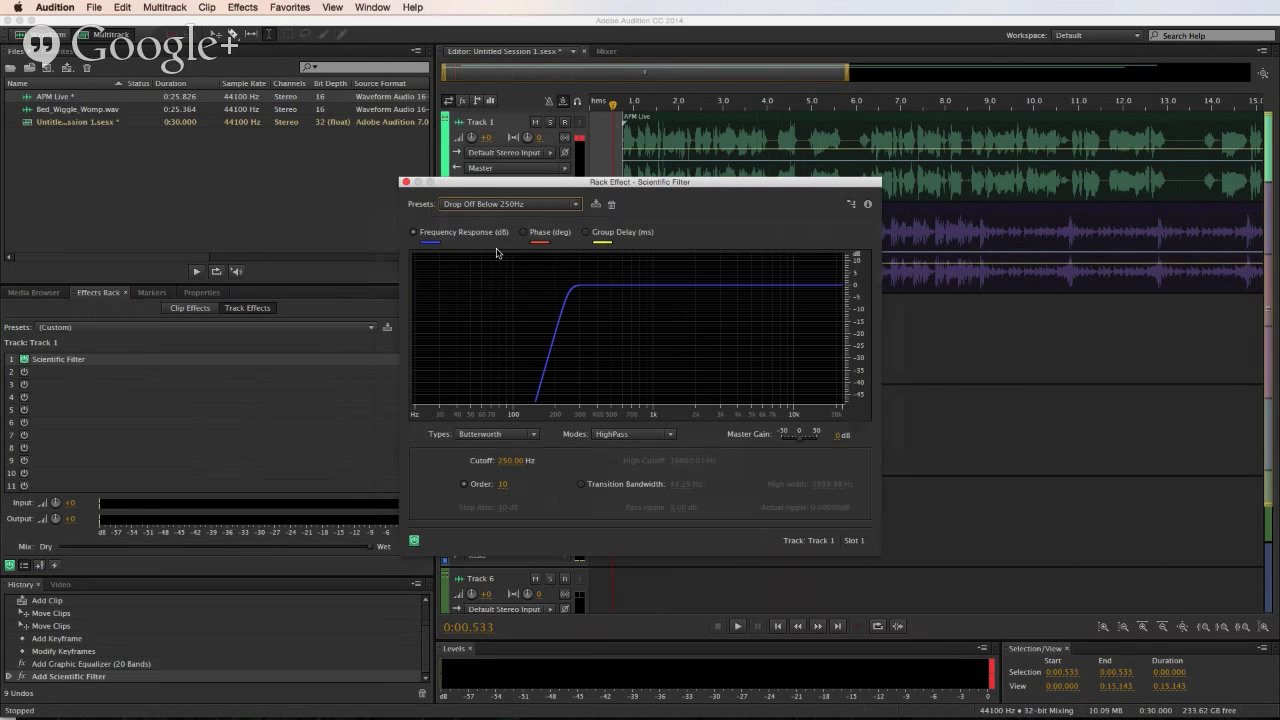
- Play the mix from about 0.48 s to hear the filtered voice over the bed
{"action": "left_click", "coordinate": [611, 110]}
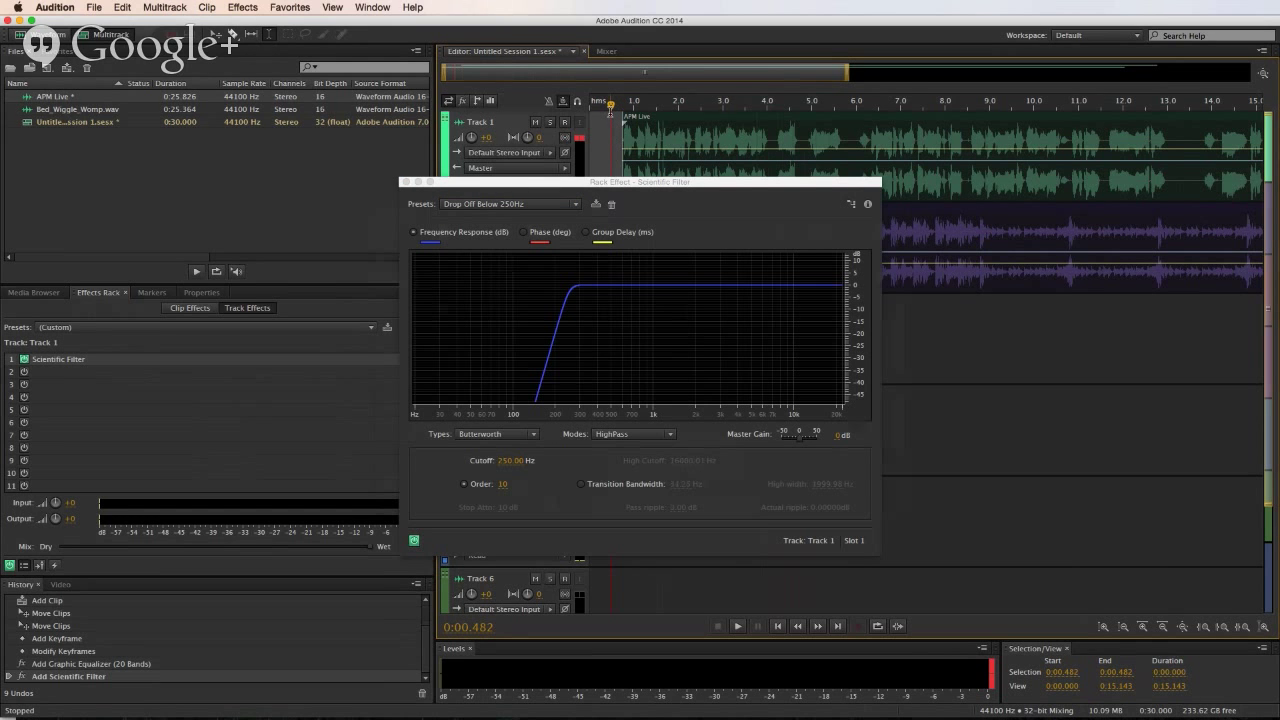
{"action": "key", "text": "space"}
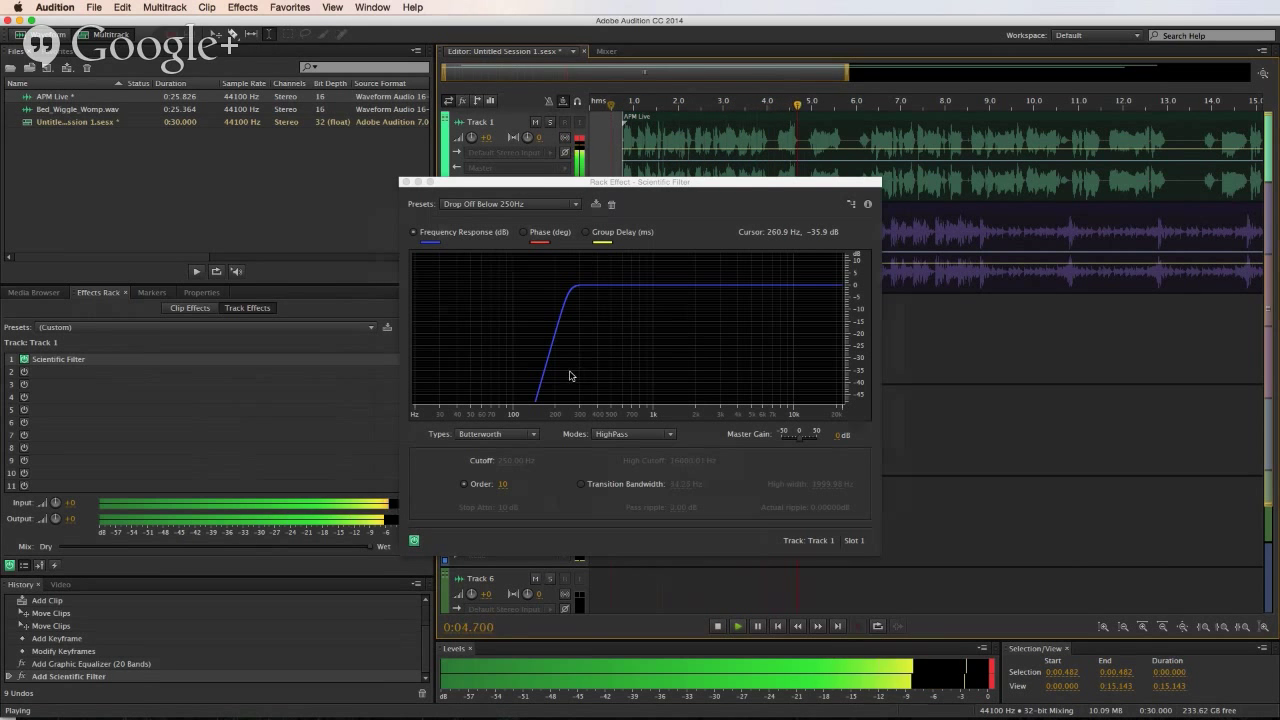
{"action": "key", "text": "space"}
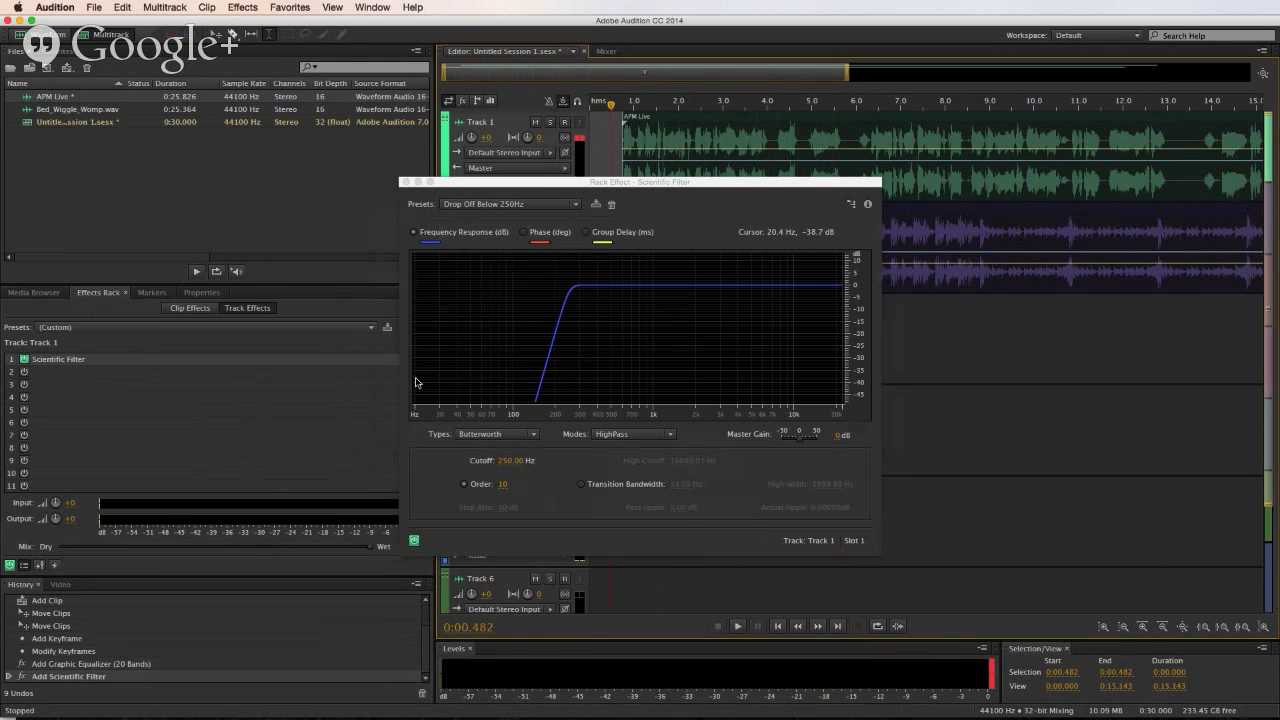
- Compare the voice in playback with the Scientific Filter bypassed and with it switched back on
{"action": "left_click", "coordinate": [23, 359]}
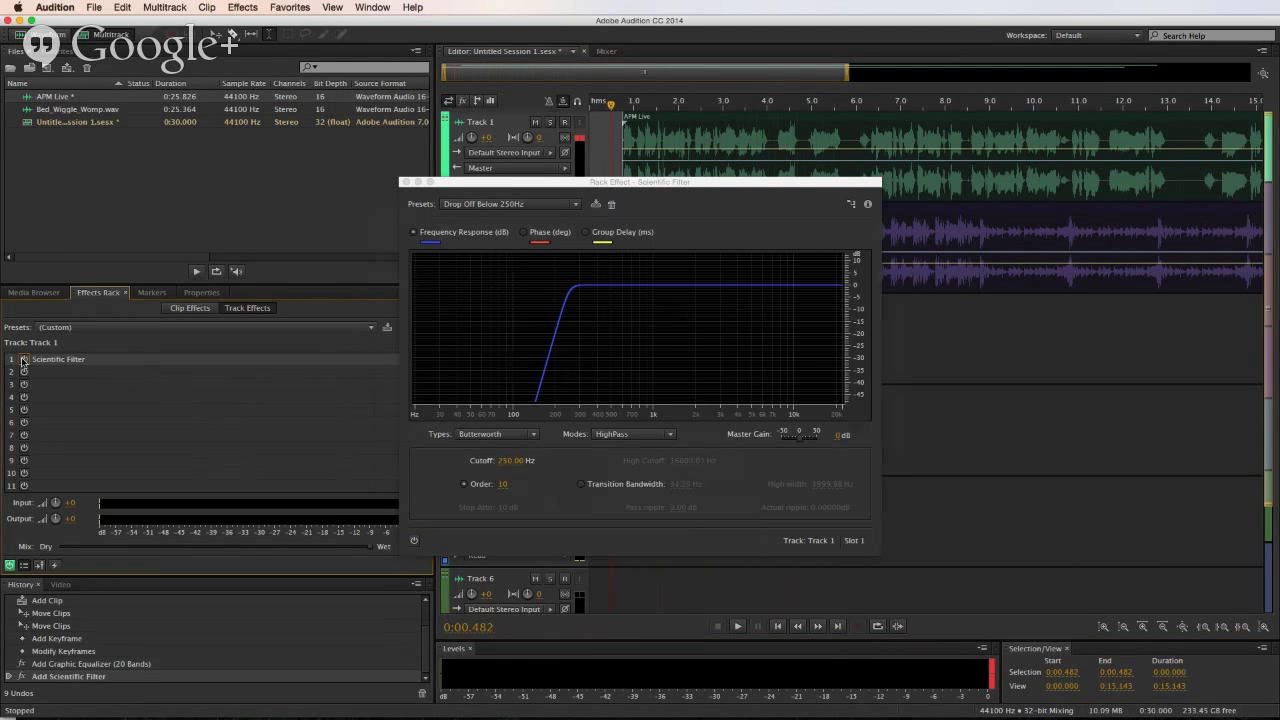
{"action": "key", "text": "space"}
{"action": "key", "text": "space"}
{"action": "left_click", "coordinate": [23, 359]}
{"action": "key", "text": "space"}
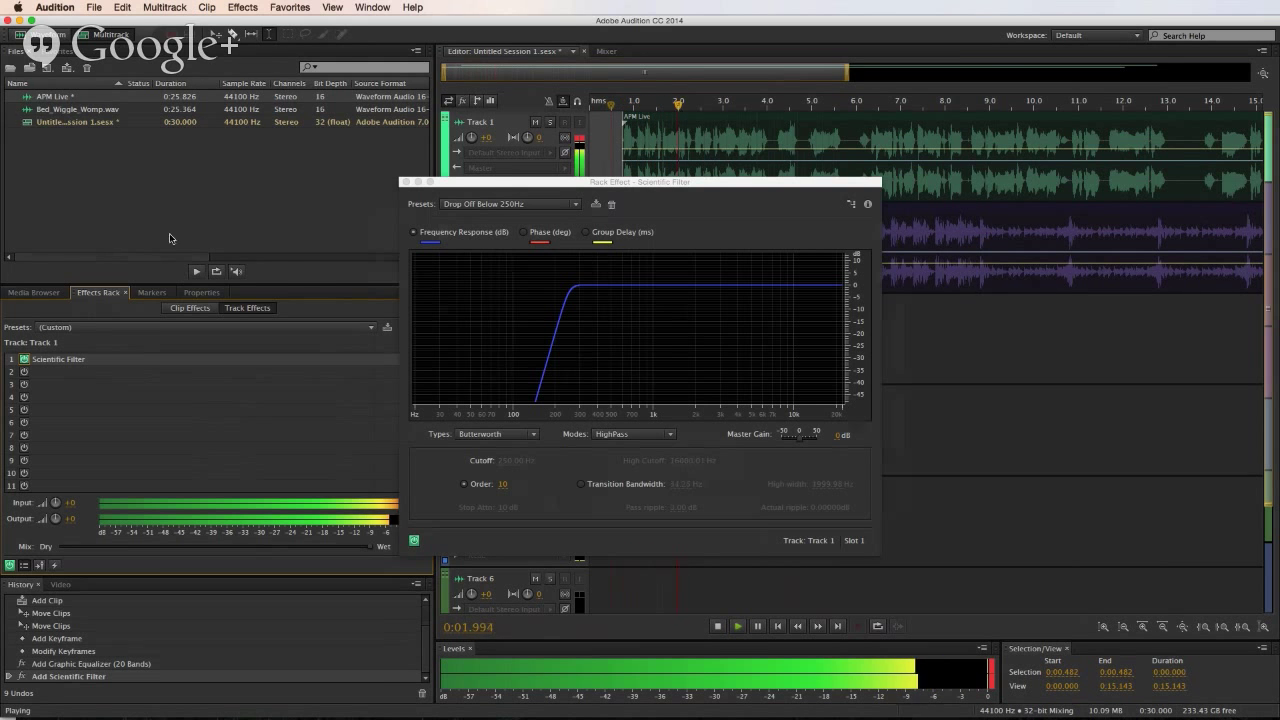
{"action": "key", "text": "space"}
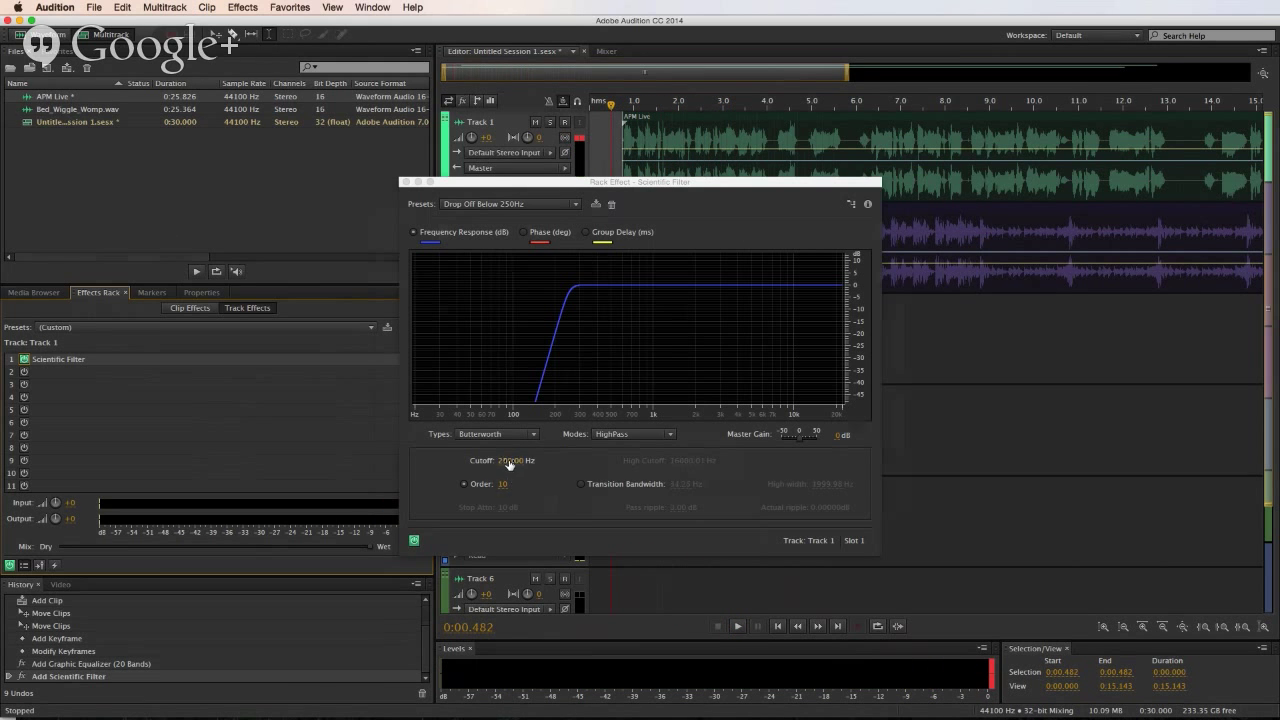
- Set the Scientific Filter's cutoff to 100 Hz and play the mix from about 0.61 s
{"action": "left_click", "coordinate": [510, 461]}
{"action": "type", "text": "100"}
{"action": "key", "text": "Return"}
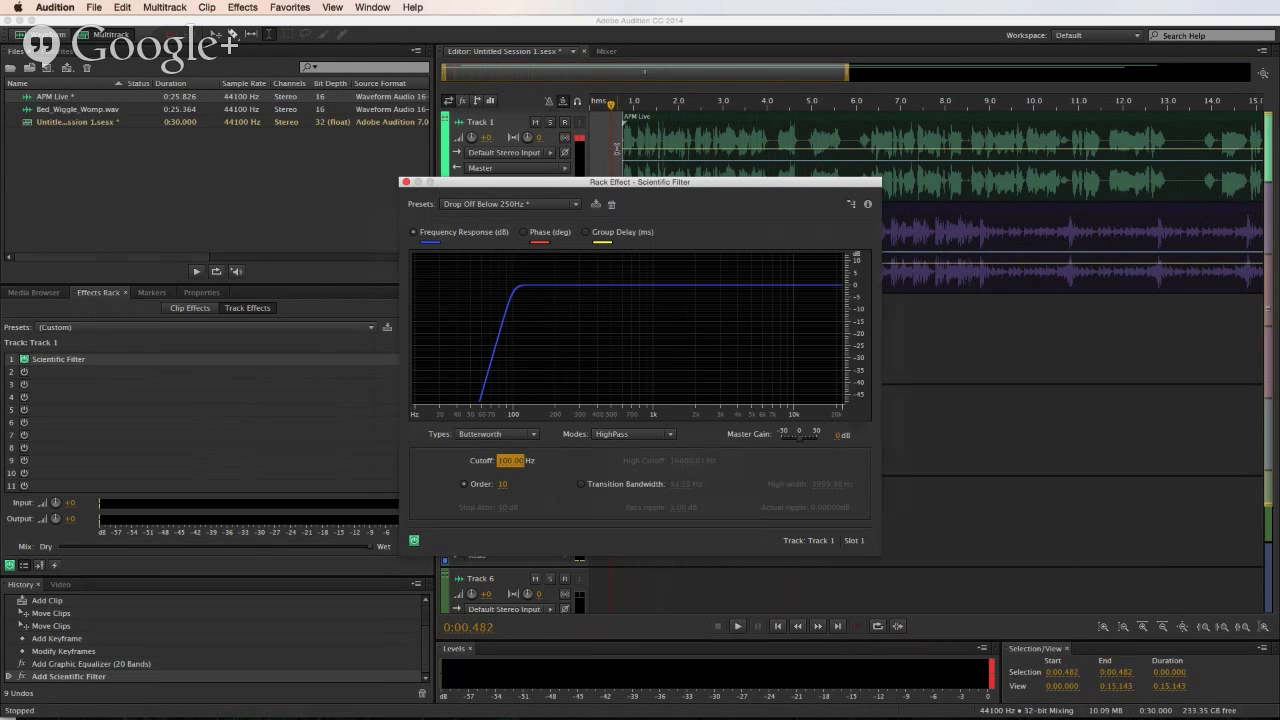
{"action": "left_click", "coordinate": [616, 176]}
{"action": "key", "text": "space"}
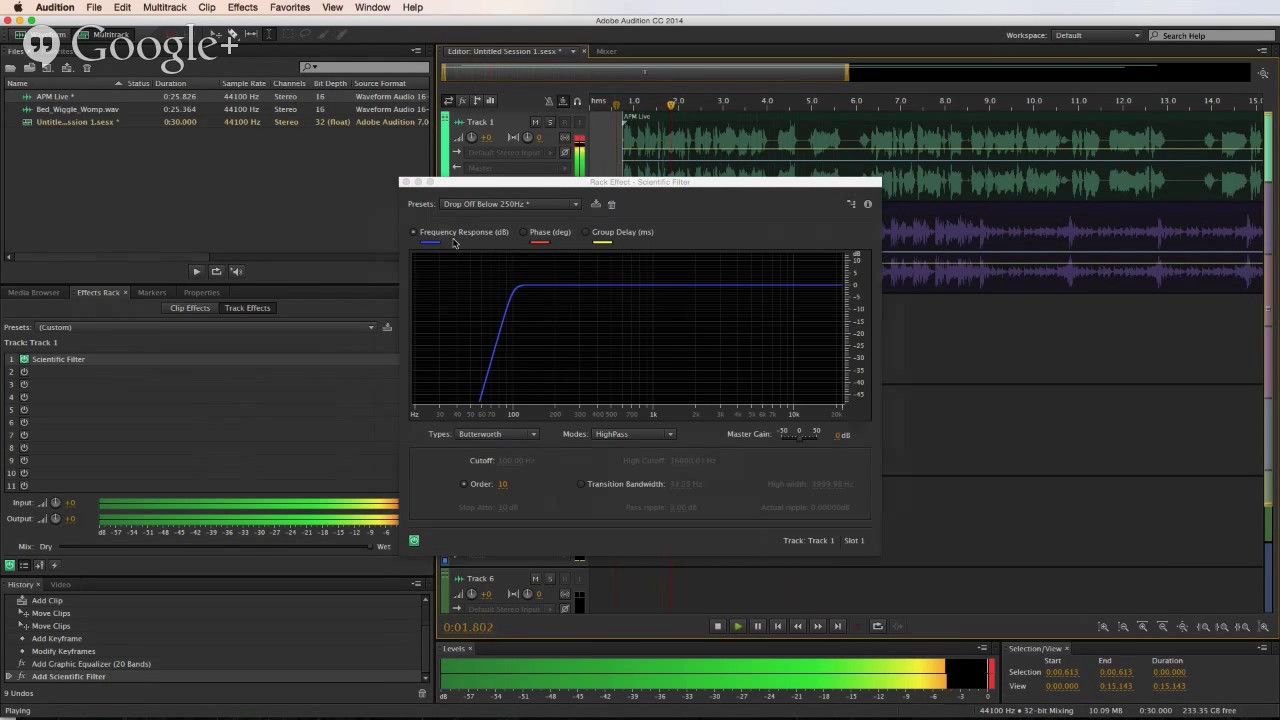
{"action": "key", "text": "space"}
- Raise the Scientific Filter's cutoff to about 135 Hz and play the mix again
{"action": "left_click", "coordinate": [509, 459]}
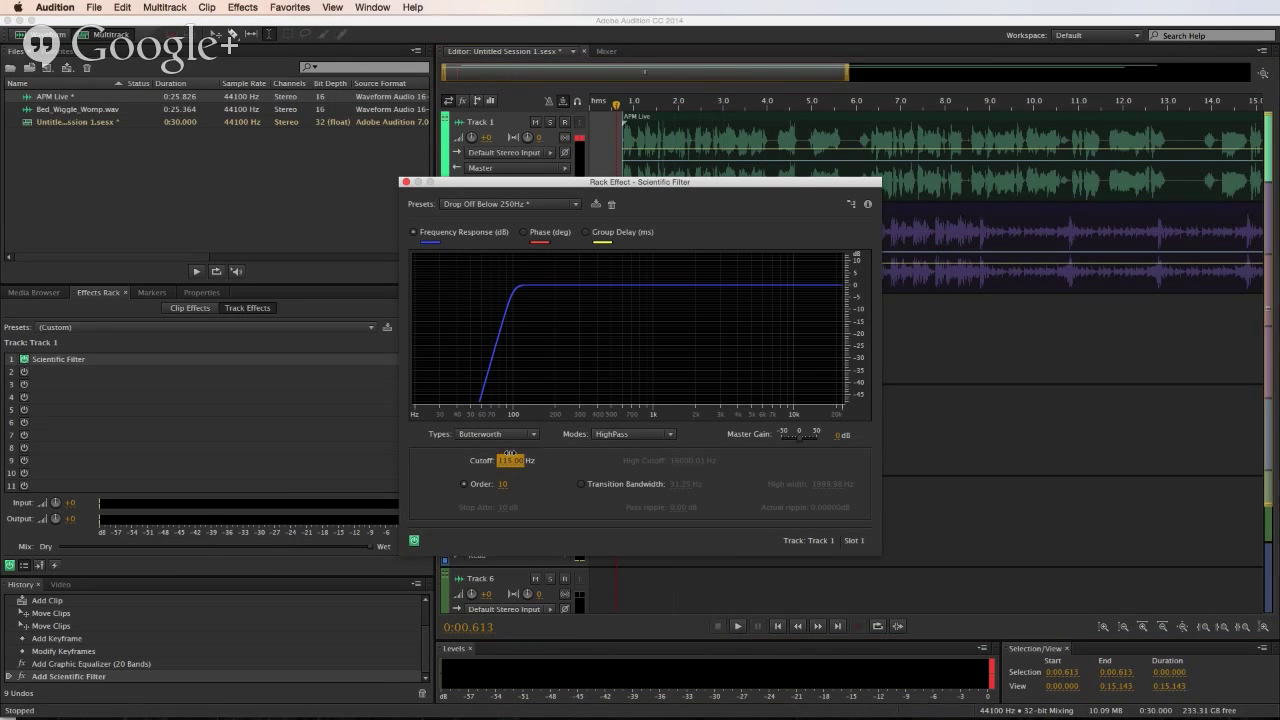
{"action": "key", "text": "Return"}
{"action": "key", "text": "space"}
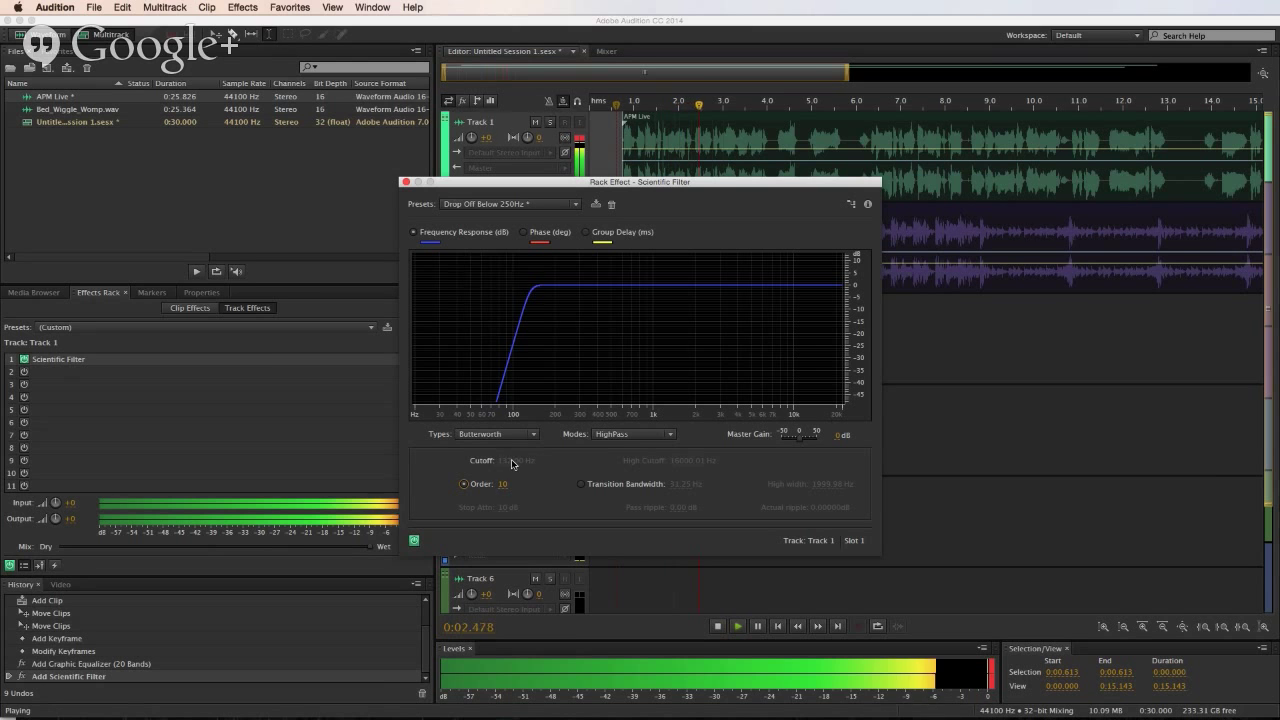
{"action": "key", "text": "space"}
- Raise the Scientific Filter's cutoff to about 150 Hz, audition the mix and close the filter settings
{"action": "left_click", "coordinate": [510, 459]}
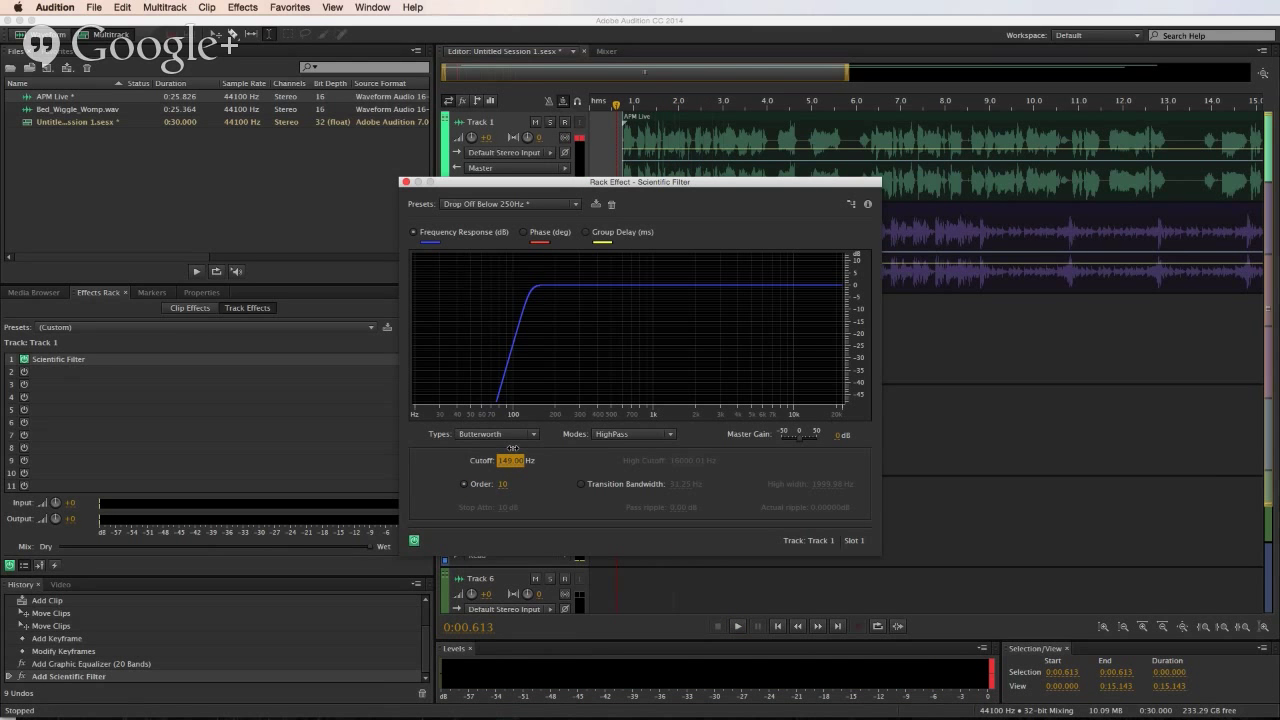
{"action": "key", "text": "Return"}
{"action": "key", "text": "space"}
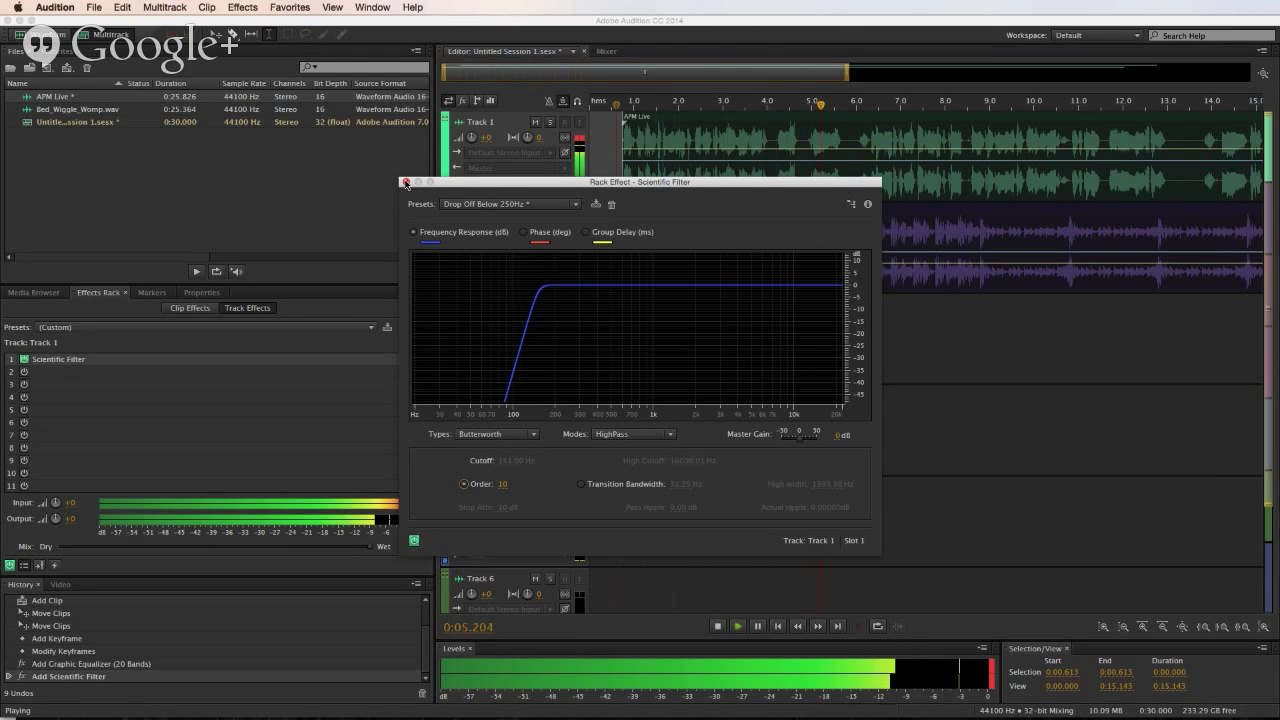
{"action": "key", "text": "space"}
{"action": "left_click", "coordinate": [405, 182]}
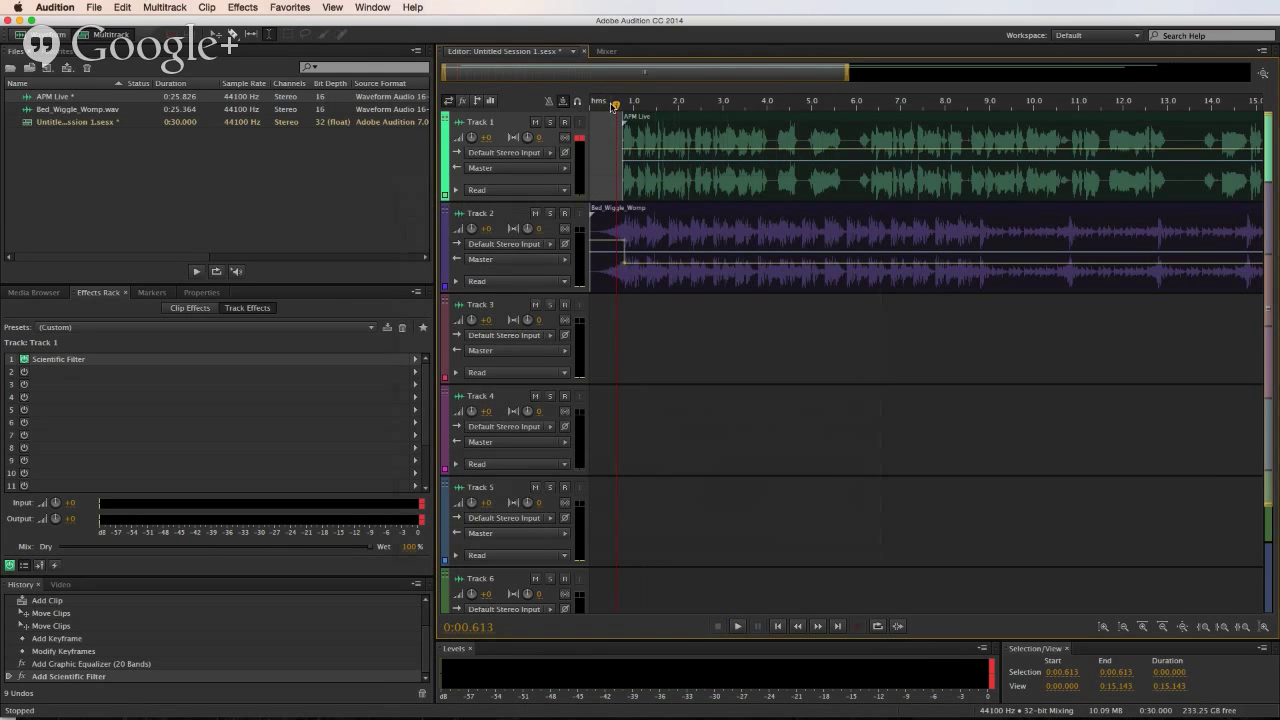
- Nudge the APM Live voice clip on Track 1 to start at about 0.76 s and play the mix
{"action": "scroll", "coordinate": [613, 106], "scroll_direction": "up", "scroll_amount": 5}
{"action": "left_click_drag", "start_coordinate": [674, 183], "coordinate": [676, 183]}
{"action": "scroll", "coordinate": [864, 174], "scroll_direction": "right", "scroll_amount": 1}
{"action": "scroll", "coordinate": [865, 173], "scroll_direction": "right", "scroll_amount": 1}
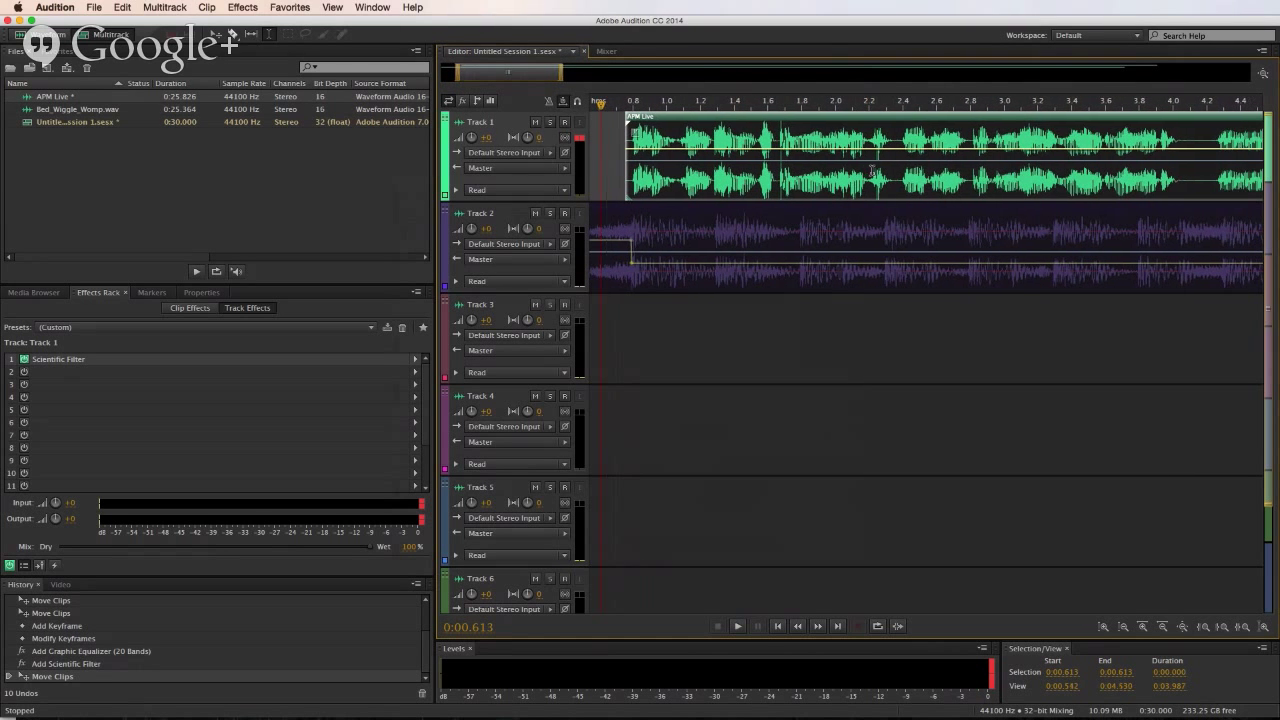
{"action": "key", "text": "space"}
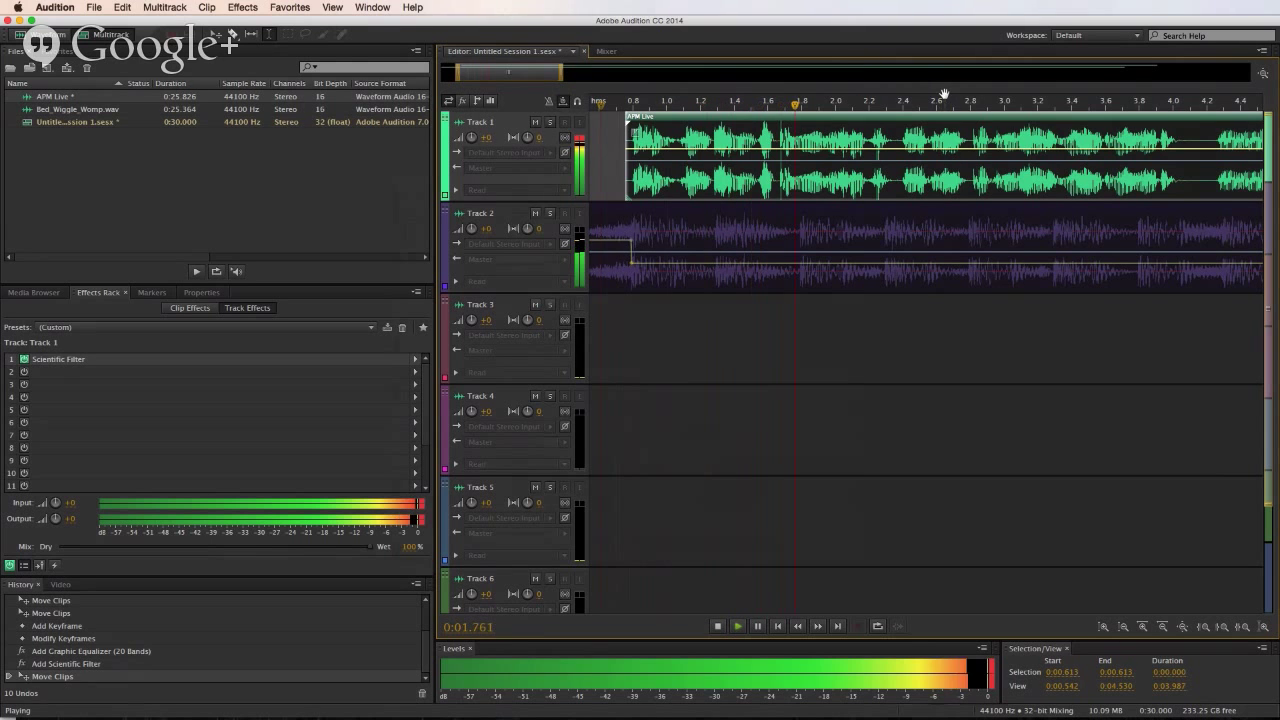
{"action": "scroll", "coordinate": [945, 97], "scroll_direction": "down", "scroll_amount": 1}
{"action": "scroll", "coordinate": [945, 97], "scroll_direction": "down", "scroll_amount": 1}
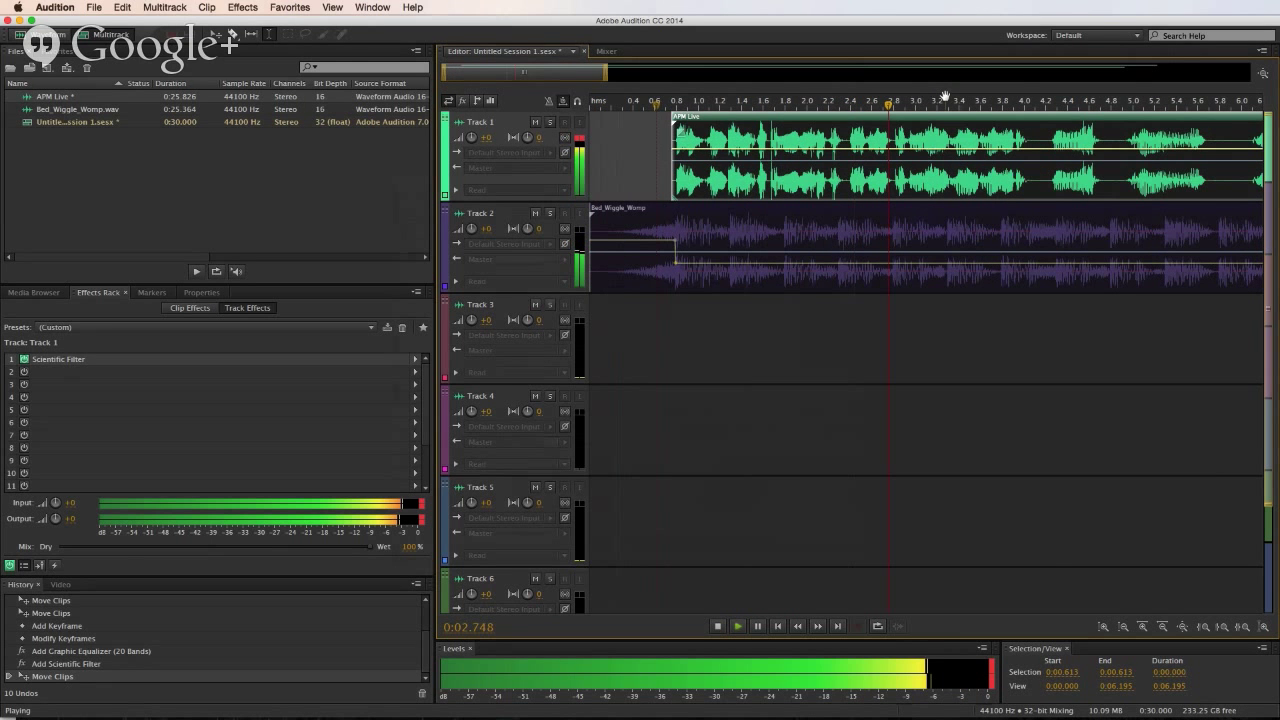
{"action": "key", "text": "space"}
- Cut the pause between phrases, from about 4.07 to 4.24 s, out of the voice clip, leaving a gap
{"action": "scroll", "coordinate": [945, 97], "scroll_direction": "up", "scroll_amount": 3}
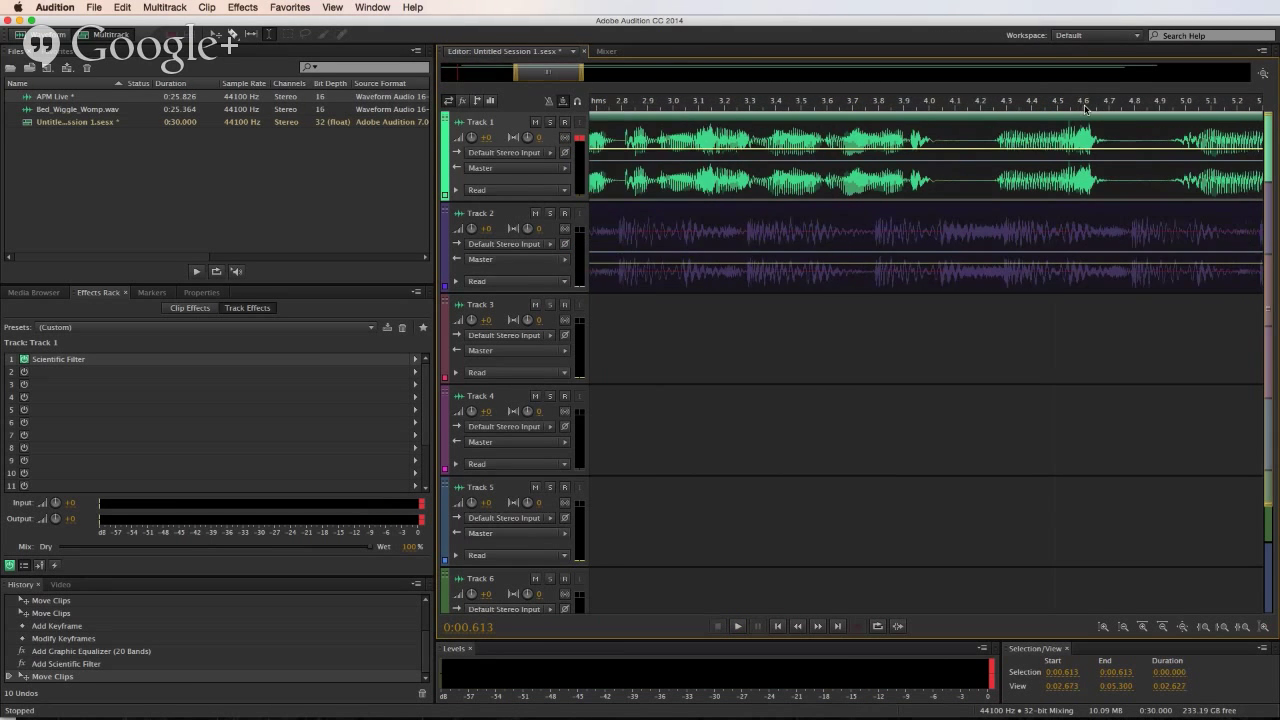
{"action": "left_click_drag", "start_coordinate": [915, 170], "coordinate": [957, 172]}
{"action": "key", "text": "Delete"}
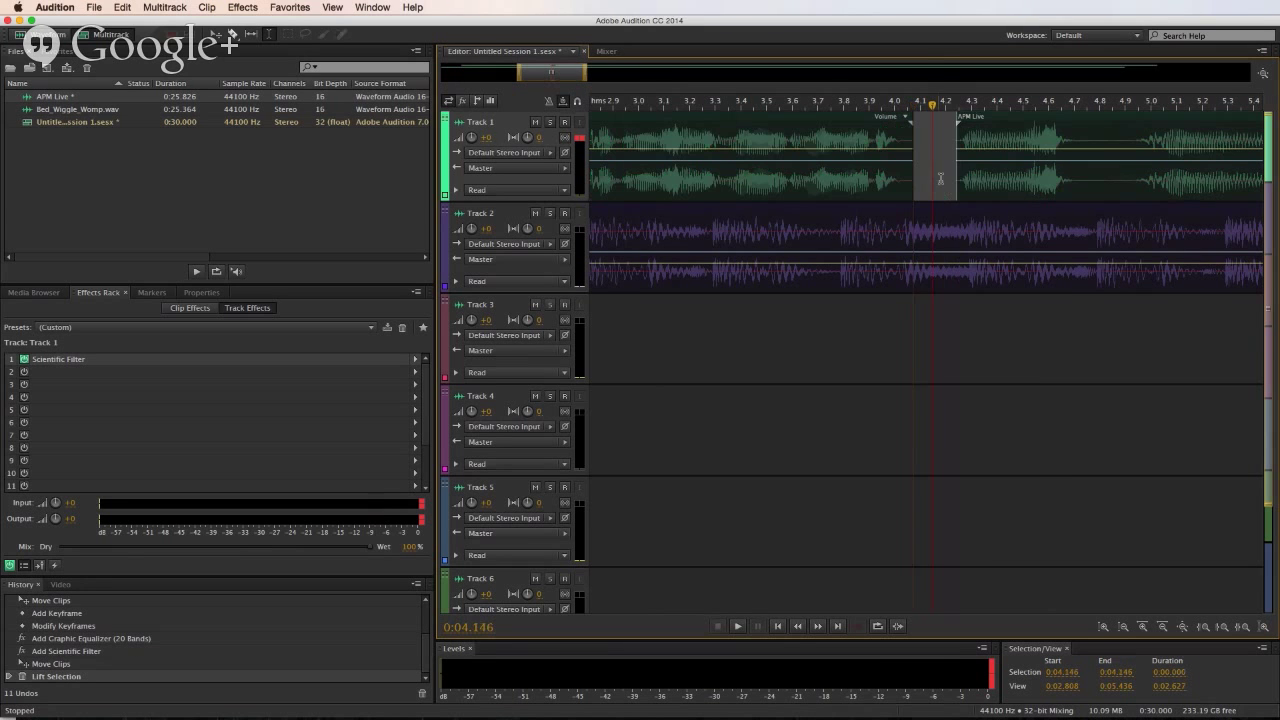
- Move the Bed_Wiggle_Womp clip from Track 2 down to Track 3
{"action": "left_click", "coordinate": [971, 184]}
{"action": "scroll", "coordinate": [971, 107], "scroll_direction": "up", "scroll_amount": 2}
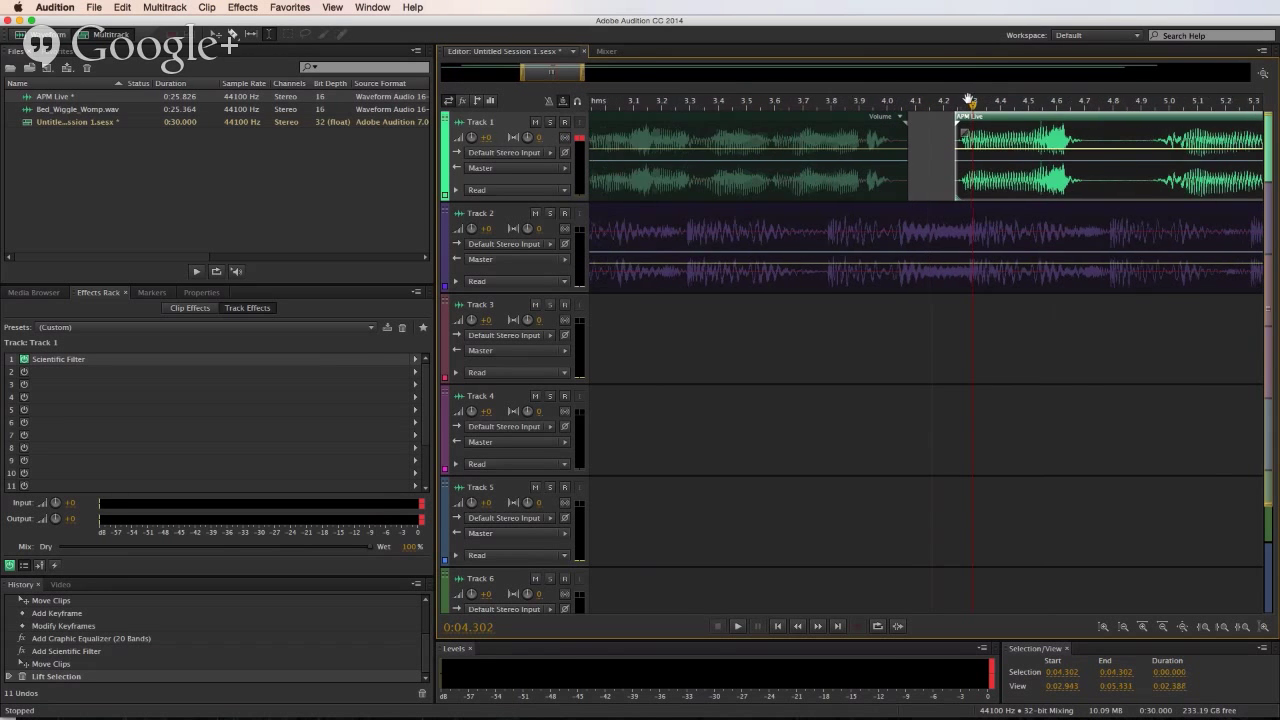
{"action": "left_click_drag", "start_coordinate": [975, 234], "coordinate": [970, 320]}
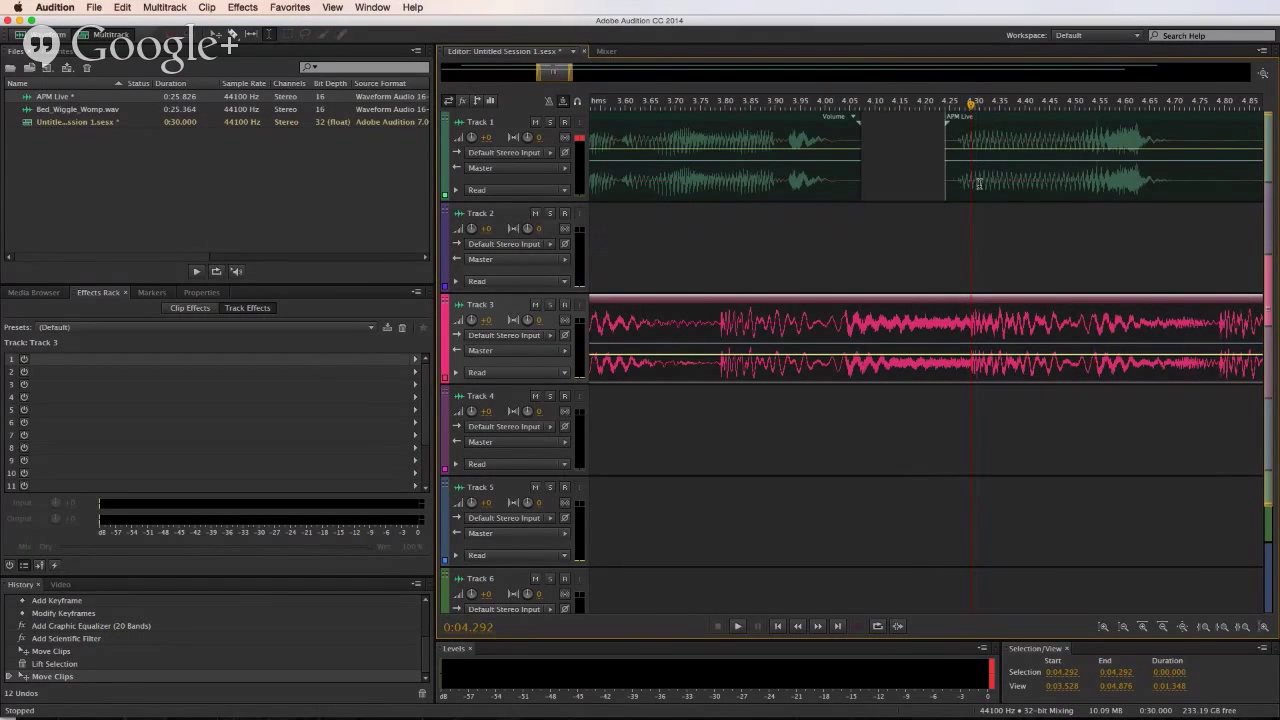
- Nudge the second voice clip to start at about 4.26 s, aligned with the bed's beat, and briefly play from there
{"action": "left_click_drag", "start_coordinate": [977, 184], "coordinate": [987, 184]}
{"action": "left_click", "coordinate": [971, 247]}
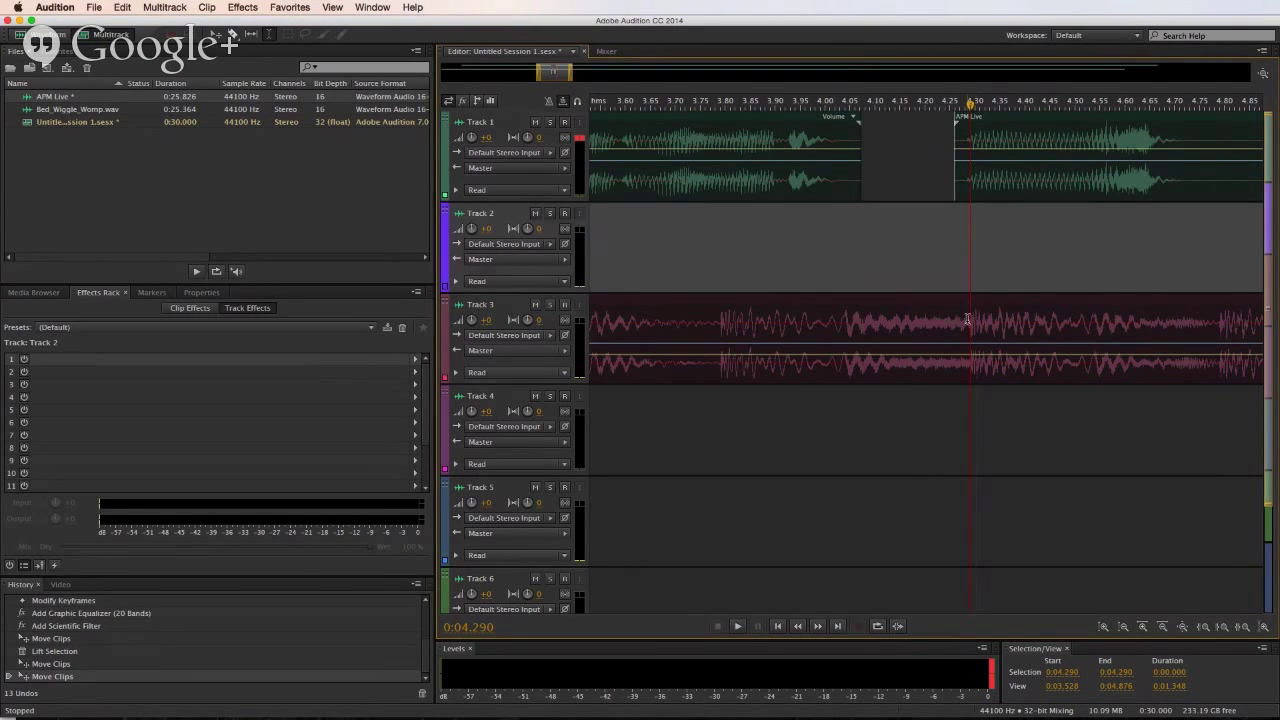
{"action": "left_click", "coordinate": [967, 320]}
{"action": "key", "text": "space"}
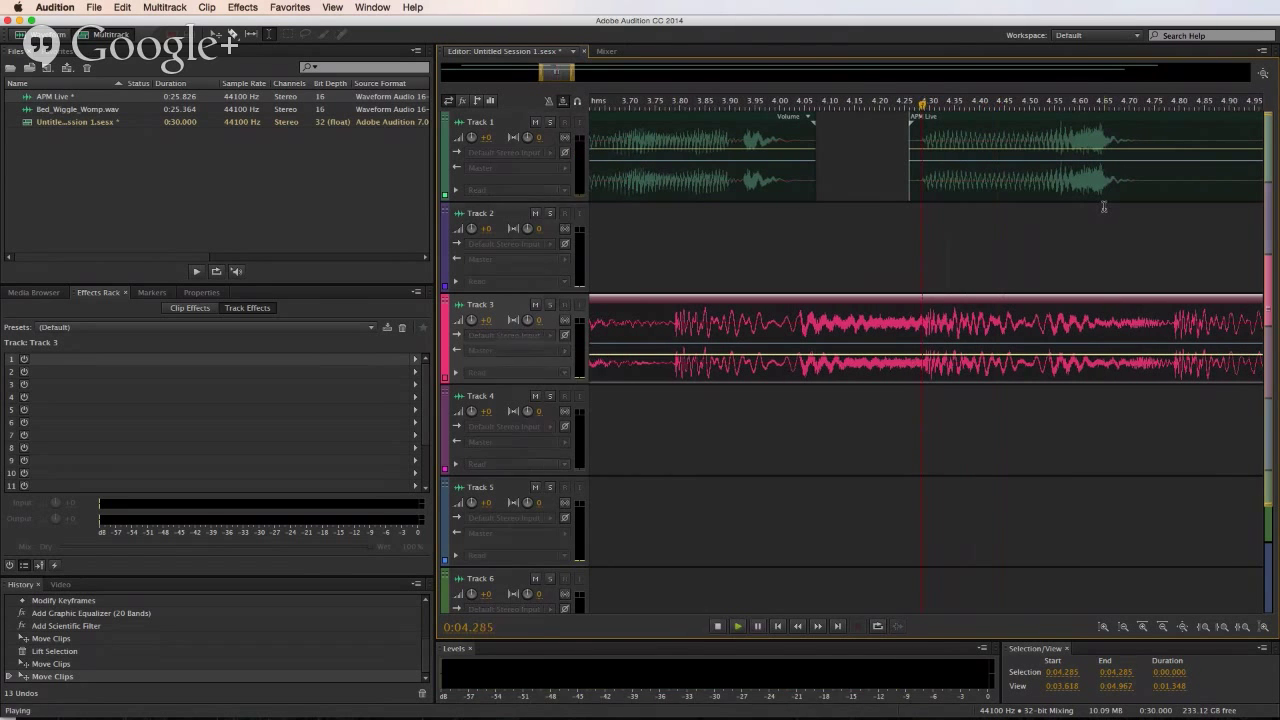
{"action": "key", "text": "space"}
- Play the mix from about 0.74 s to check the timing of the split voice clips against the bed
{"action": "scroll", "coordinate": [955, 104], "scroll_direction": "down", "scroll_amount": 1}
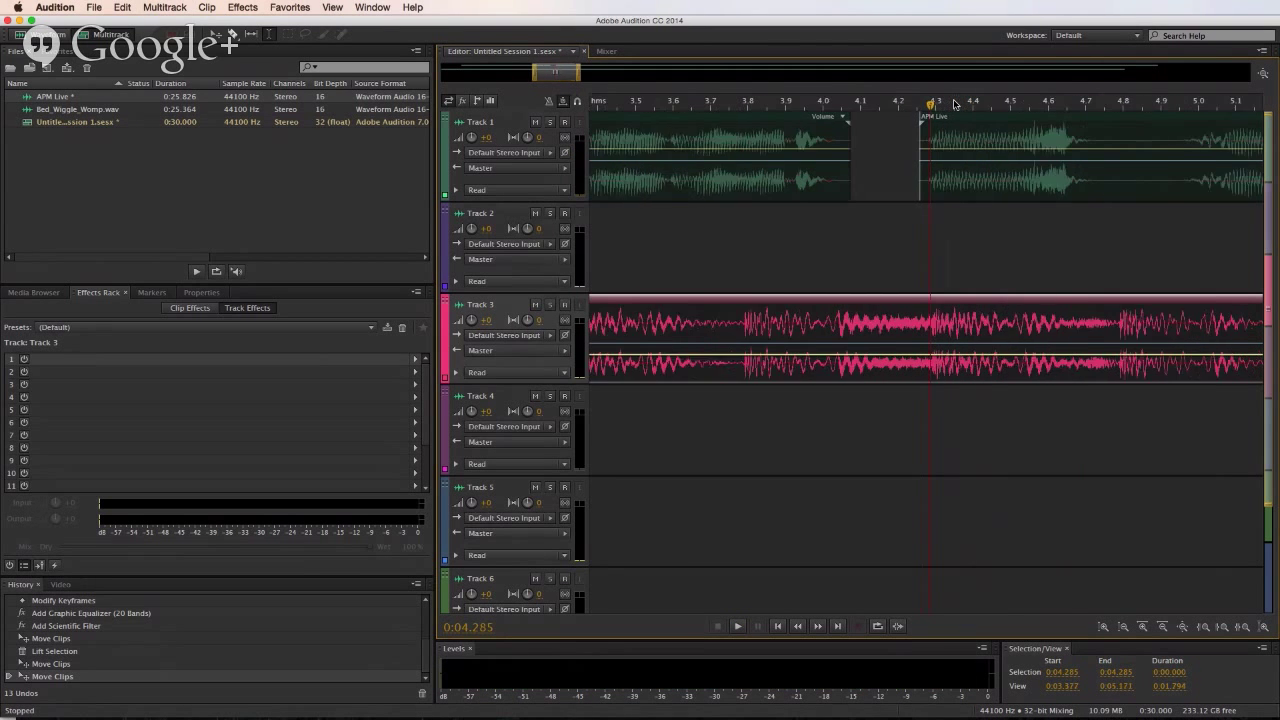
{"action": "scroll", "coordinate": [955, 104], "scroll_direction": "down", "scroll_amount": 3}
{"action": "left_click", "coordinate": [677, 255]}
{"action": "key", "text": "space"}
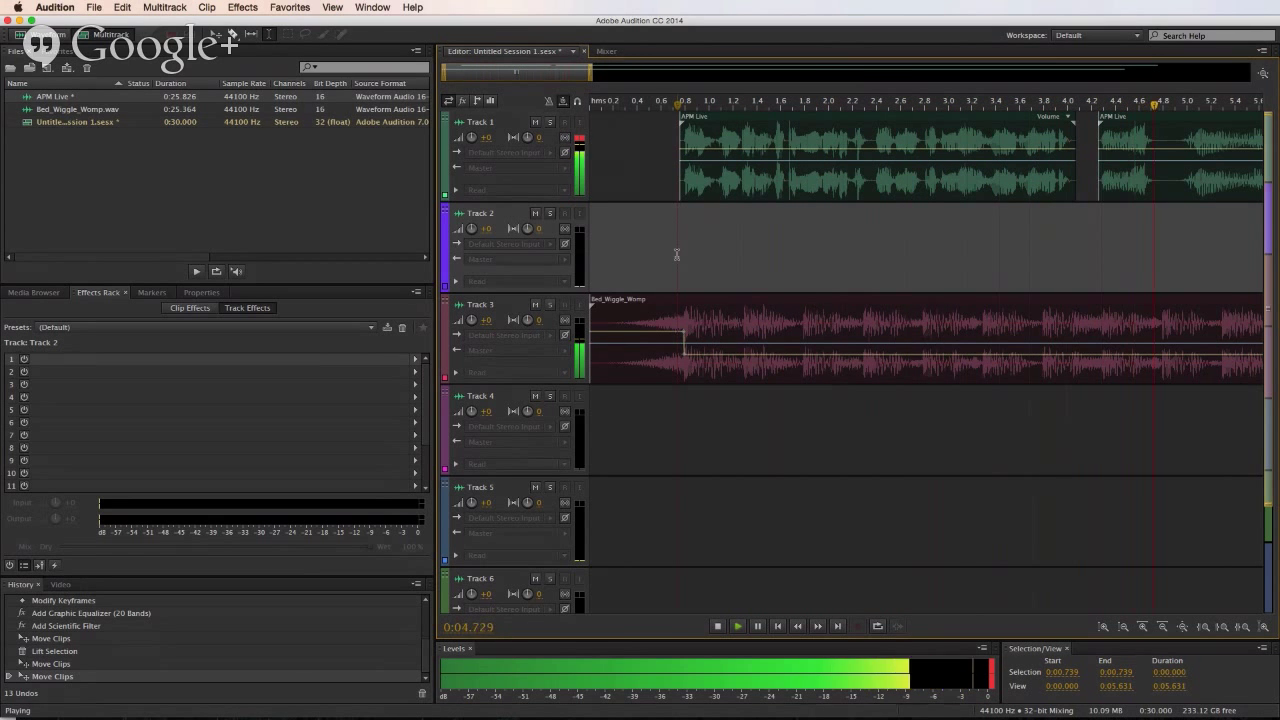
- Stop playback and cut the pause from about 4.73 to 4.94 s out of the second voice clip, leaving a gap
{"action": "key", "text": "space"}
{"action": "scroll", "coordinate": [1094, 192], "scroll_direction": "right", "scroll_amount": 2}
{"action": "left_click_drag", "start_coordinate": [1094, 192], "coordinate": [1120, 185]}
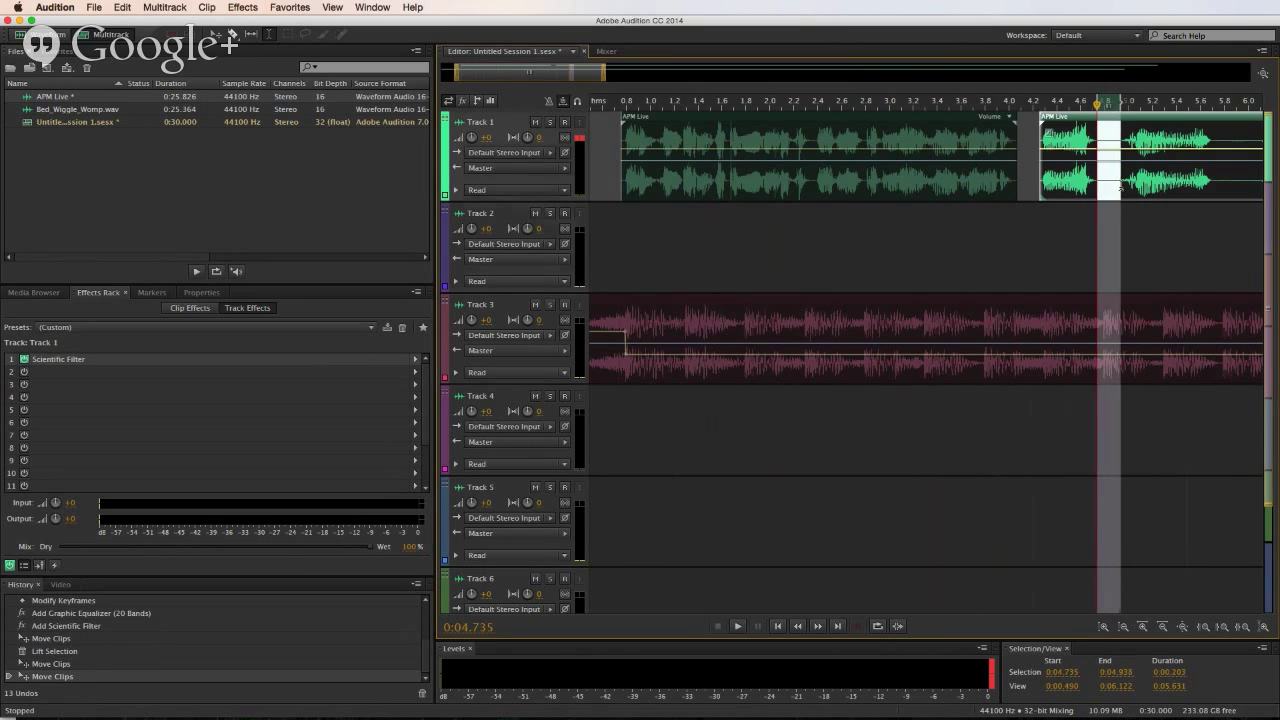
{"action": "key", "text": "Delete"}
{"action": "scroll", "coordinate": [1122, 107], "scroll_direction": "up", "scroll_amount": 3}
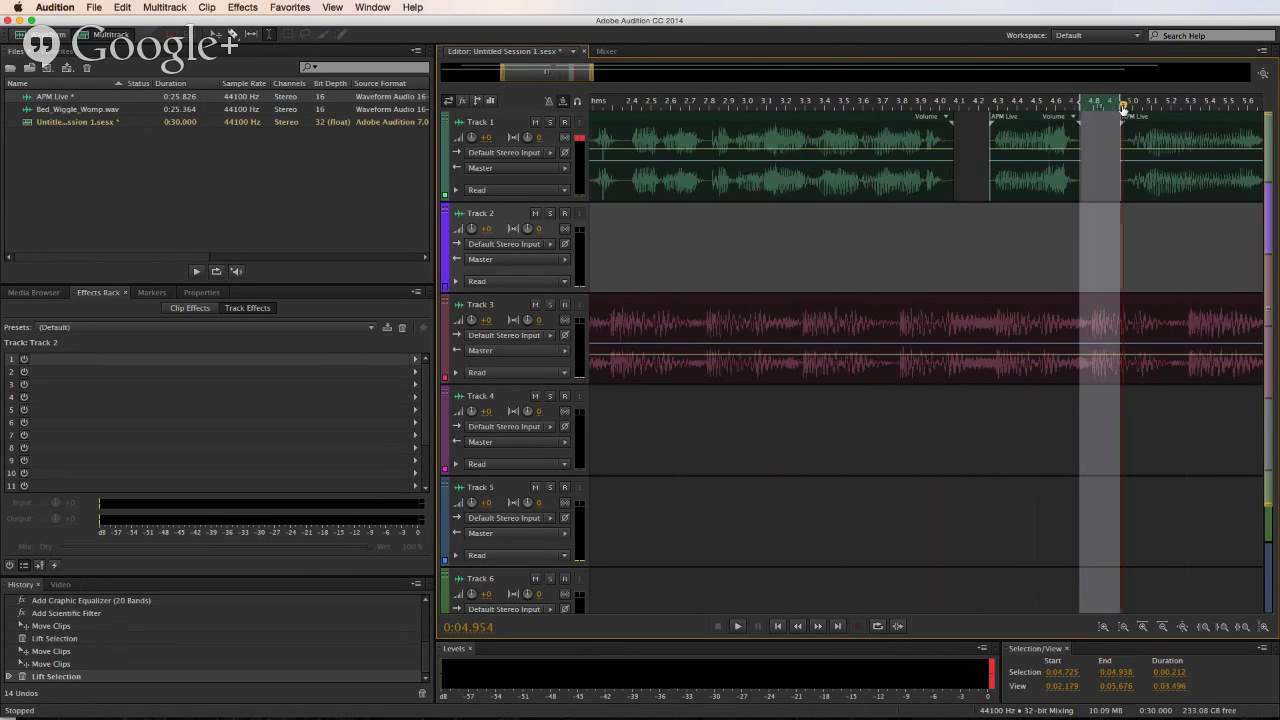
- Move the voice clip after the new gap earlier to start at about 4.66 s, and play the join from 4.3 s
{"action": "left_click", "coordinate": [929, 272]}
{"action": "left_click_drag", "start_coordinate": [1166, 180], "coordinate": [1068, 180]}
{"action": "left_click", "coordinate": [920, 238]}
{"action": "key", "text": "space"}
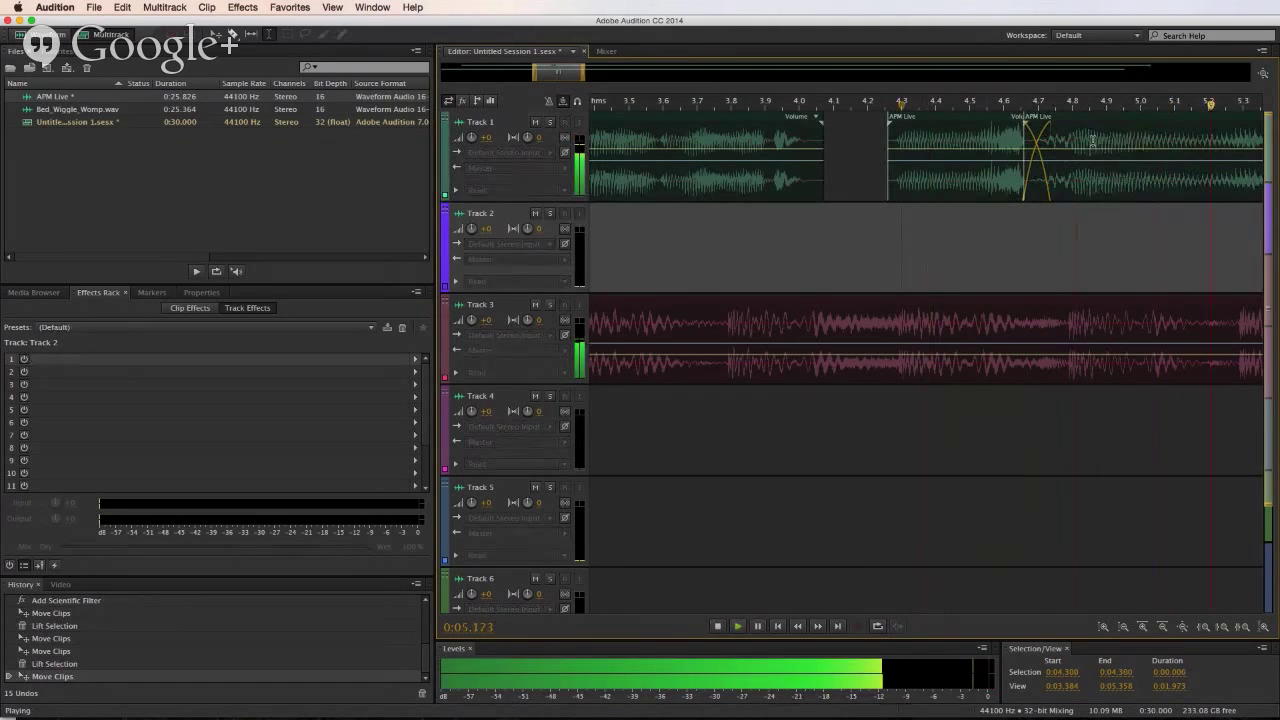
{"action": "key", "text": "space"}
- Move that voice clip to start at about 4.78 s and play from about 4.03 s to check its timing
{"action": "scroll", "coordinate": [955, 203], "scroll_direction": "down", "scroll_amount": 4}
{"action": "left_click", "coordinate": [879, 223]}
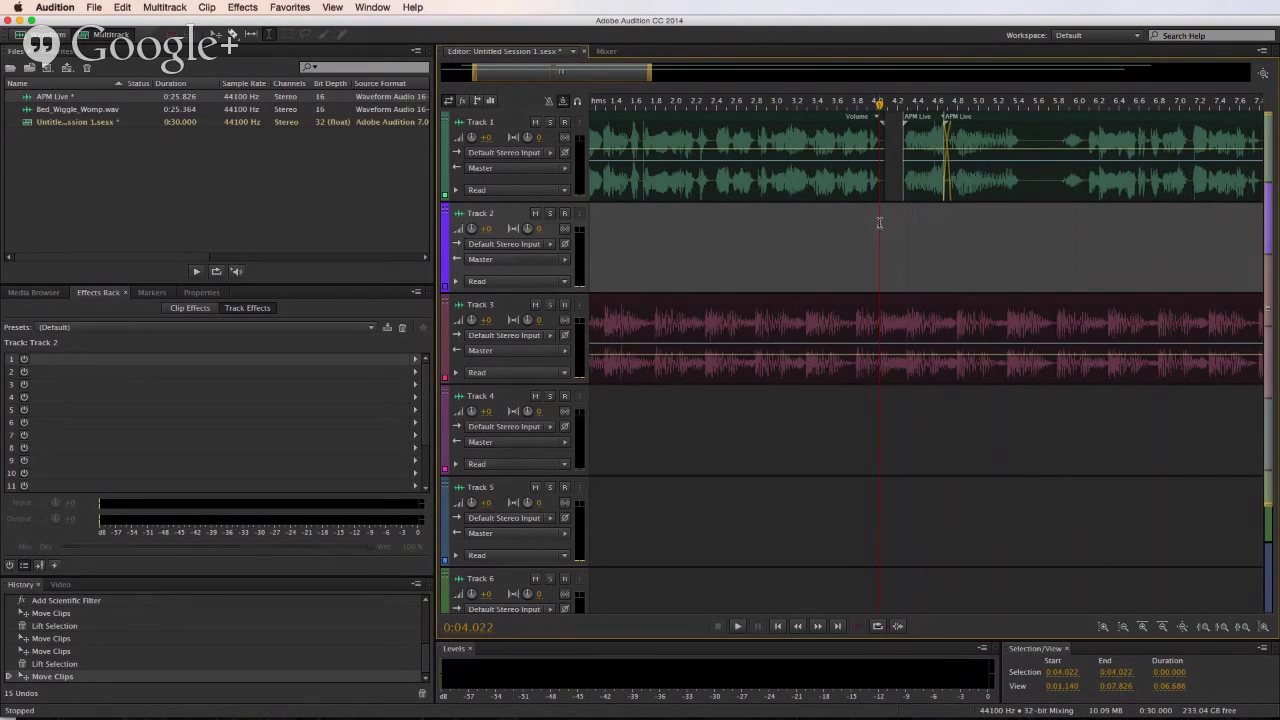
{"action": "left_click_drag", "start_coordinate": [975, 192], "coordinate": [968, 190]}
{"action": "left_click", "coordinate": [880, 223]}
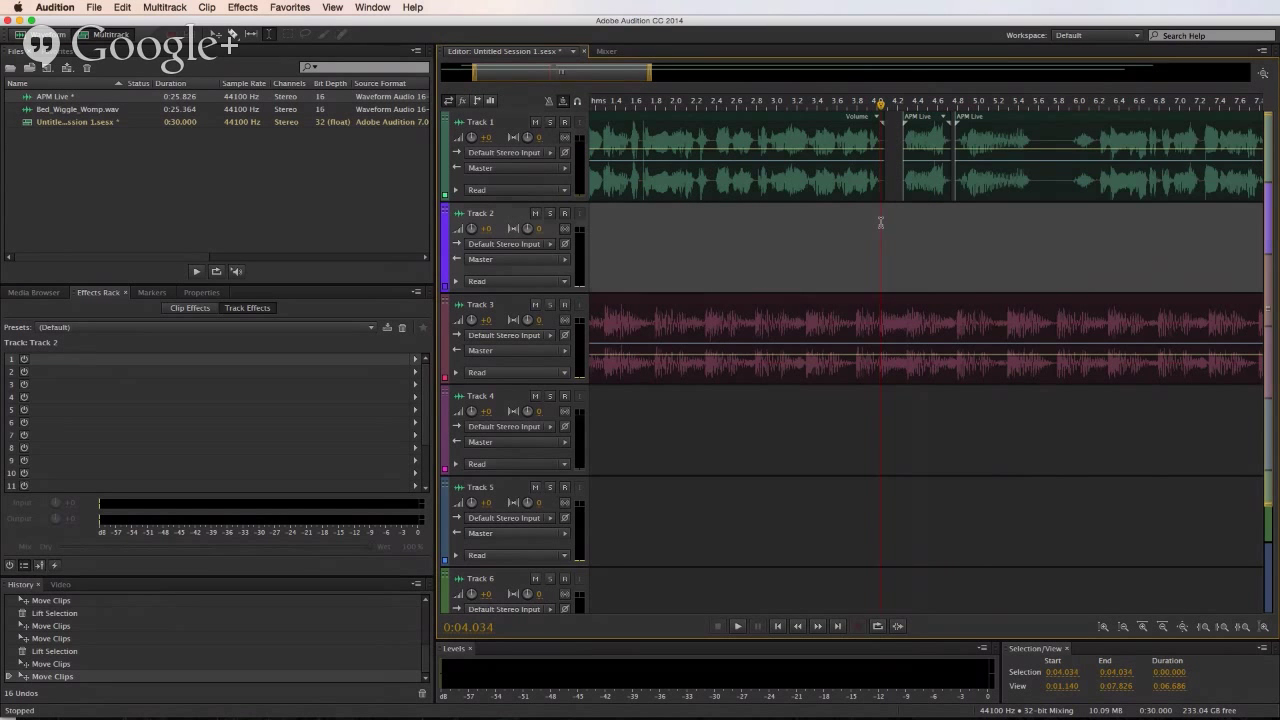
{"action": "key", "text": "space"}
{"action": "key", "text": "space"}
{"action": "key", "text": "space"}
- Cut the pause from about 5.58 to 5.91 s out of the third voice clip, staying in the multitrack session
{"action": "left_click_drag", "start_coordinate": [1036, 185], "coordinate": [1053, 182]}
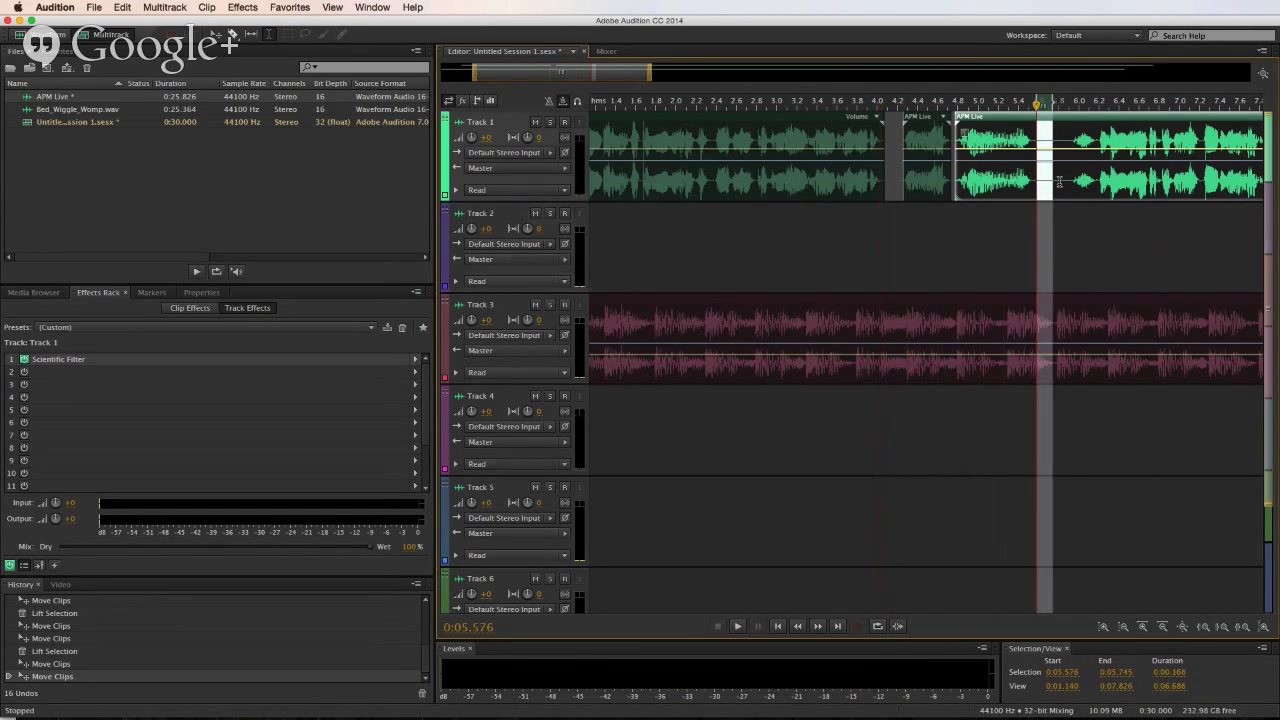
{"action": "key", "text": "Delete"}
{"action": "double_click", "coordinate": [977, 185]}
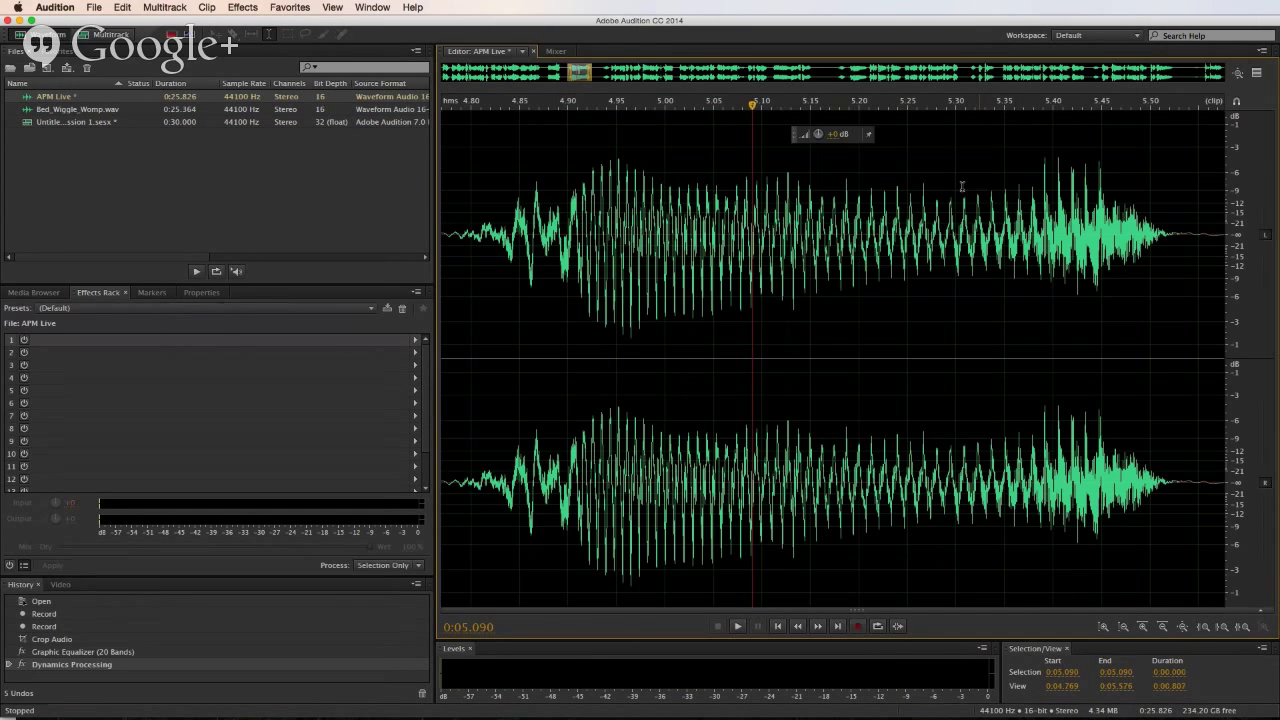
{"action": "left_click", "coordinate": [104, 37]}
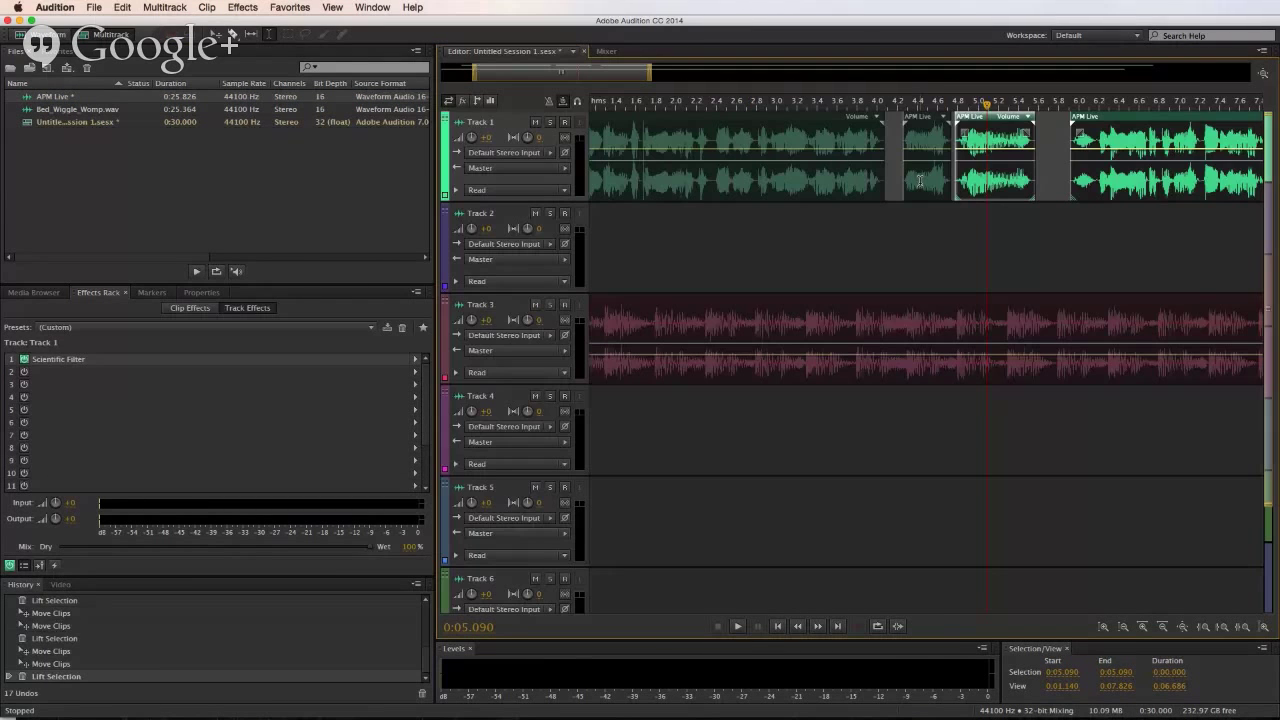
- Try to mix down the selected voice clips on Track 1 to a new file, and return to the multitrack session
{"action": "left_click", "coordinate": [242, 7]}
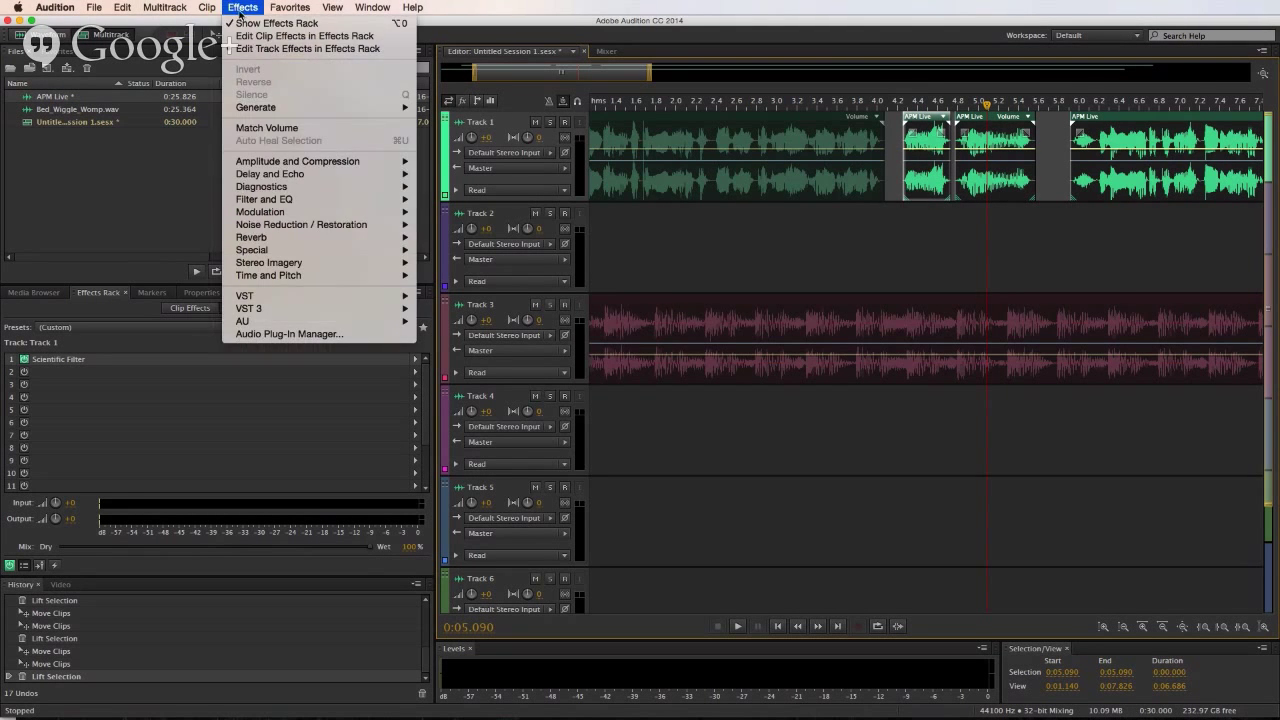
{"action": "mouse_move", "coordinate": [165, 8]}
{"action": "mouse_move", "coordinate": [200, 23]}
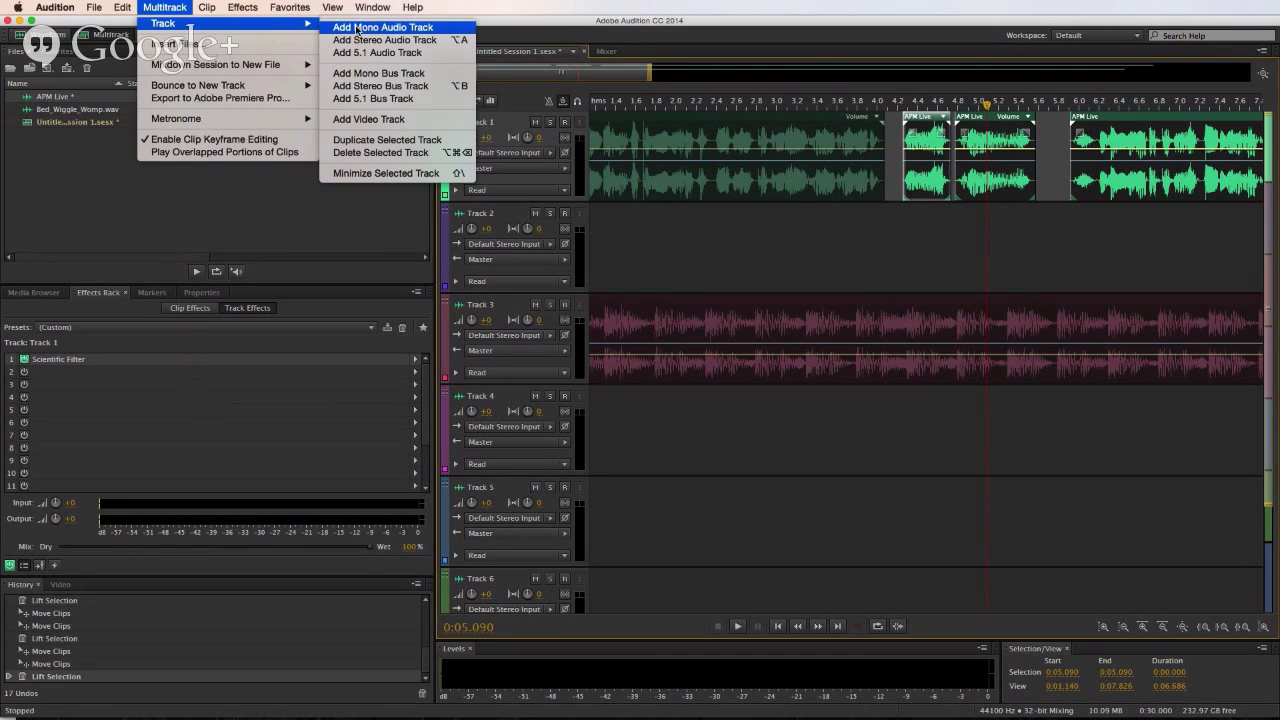
{"action": "mouse_move", "coordinate": [290, 66]}
{"action": "left_click", "coordinate": [358, 90]}
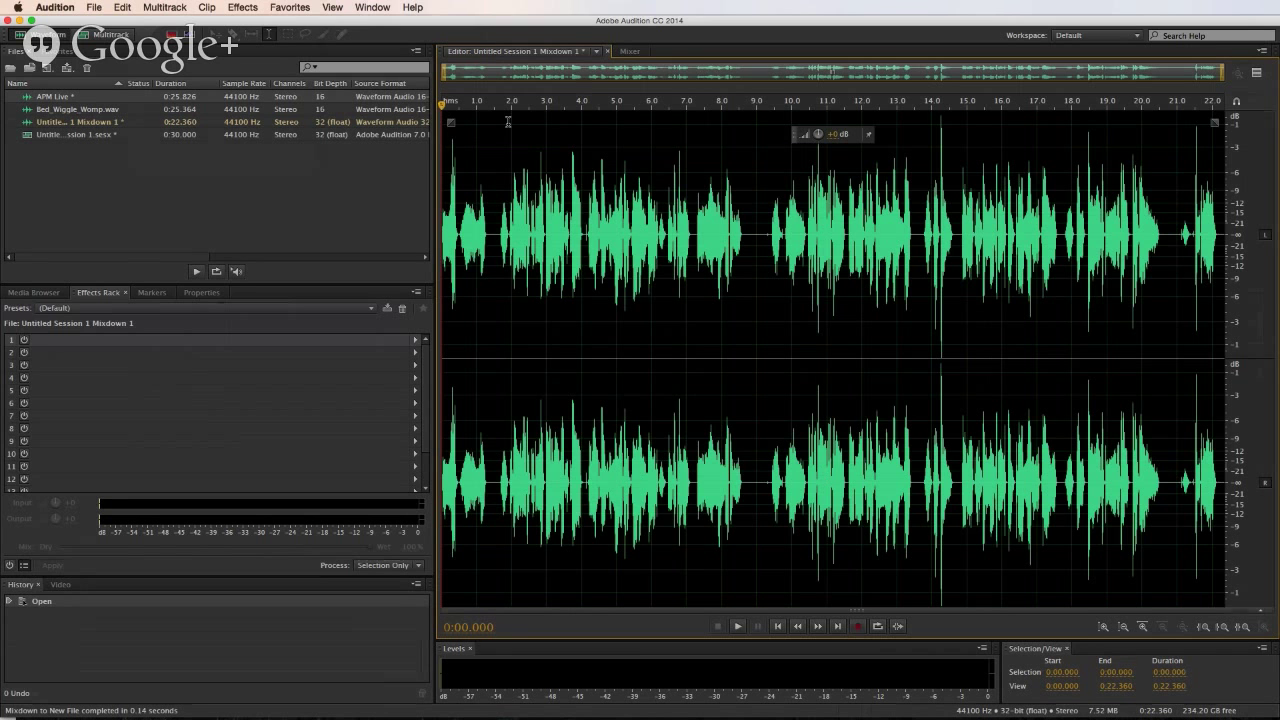
{"action": "left_click", "coordinate": [85, 36]}
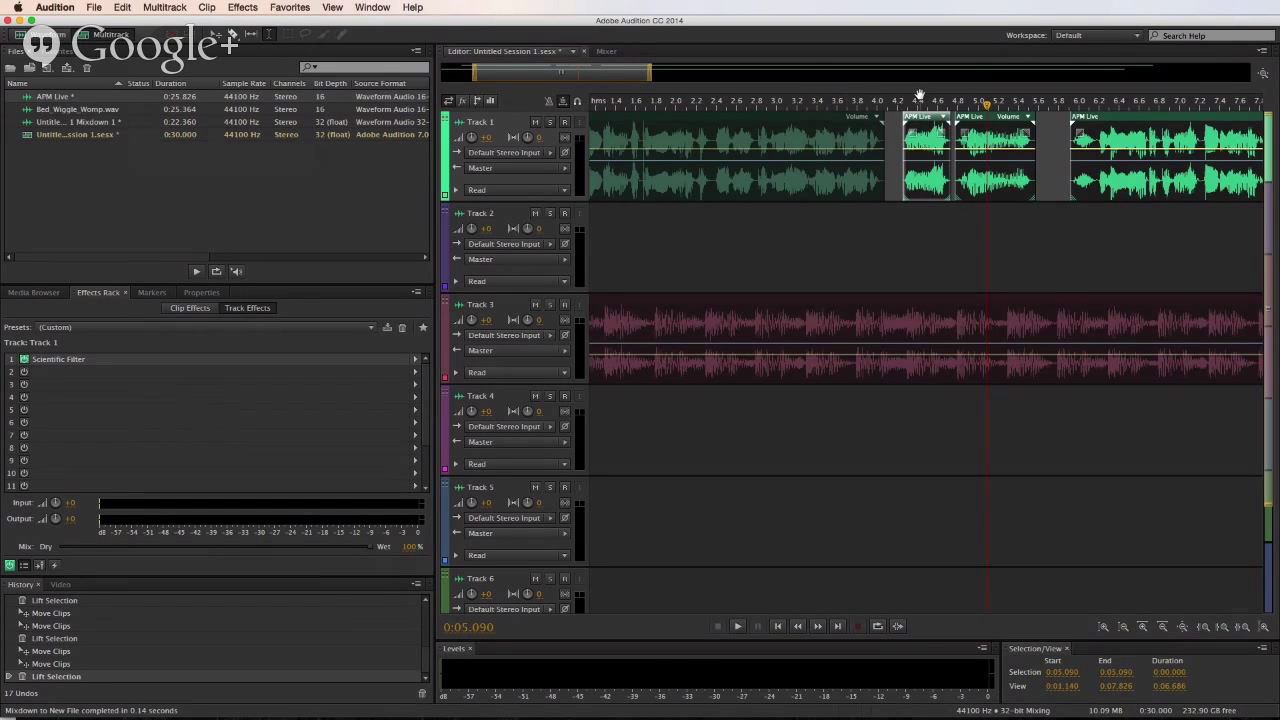
- Deselect the long last voice clip and mix down only the two short selected clips to a new file
{"action": "key", "text": "minus"}
{"action": "left_click", "coordinate": [868, 181], "text": "super"}
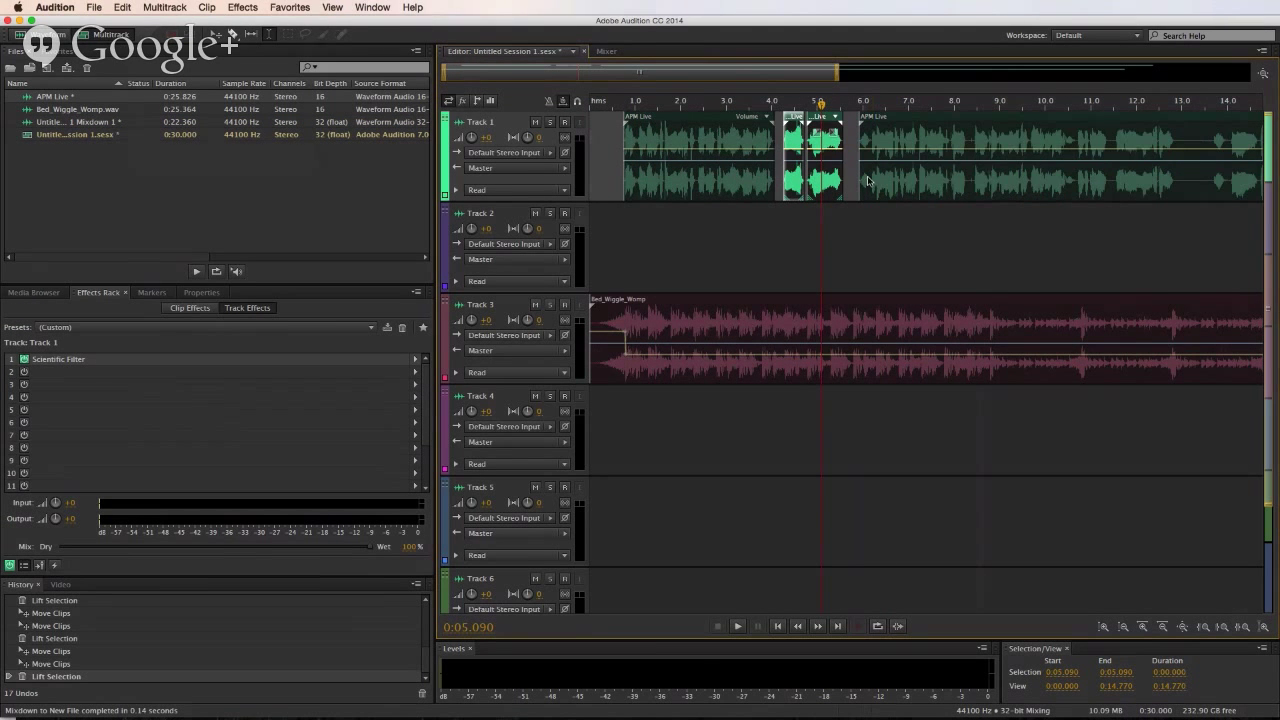
{"action": "left_click", "coordinate": [166, 7]}
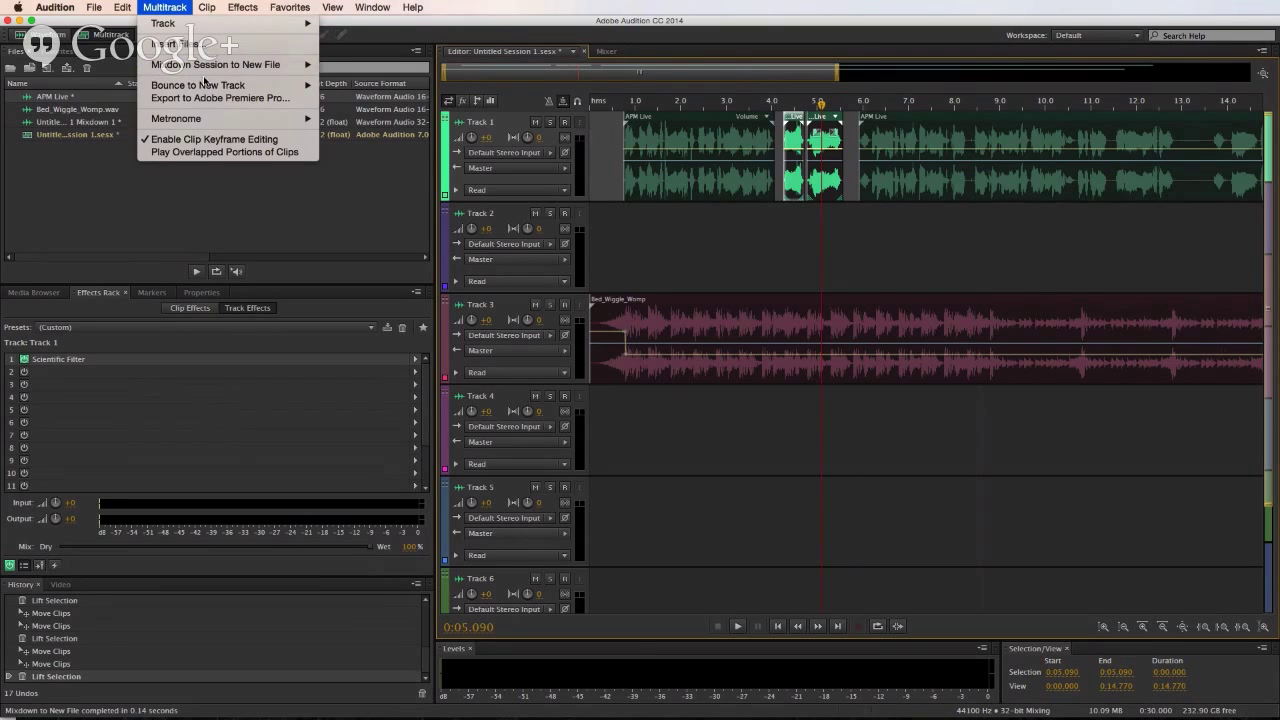
{"action": "mouse_move", "coordinate": [214, 66]}
{"action": "left_click", "coordinate": [368, 90]}
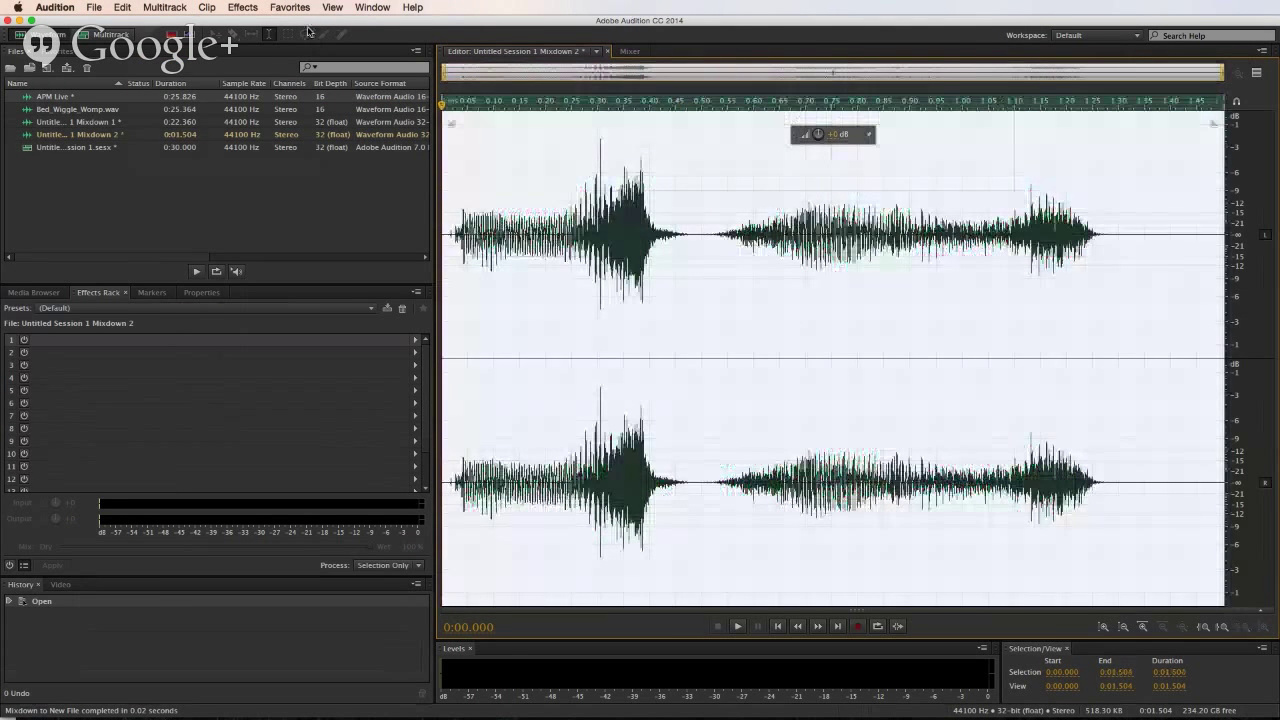
- Reverse the new mixdown file and insert 5 seconds of silence at its end
{"action": "left_click", "coordinate": [242, 7]}
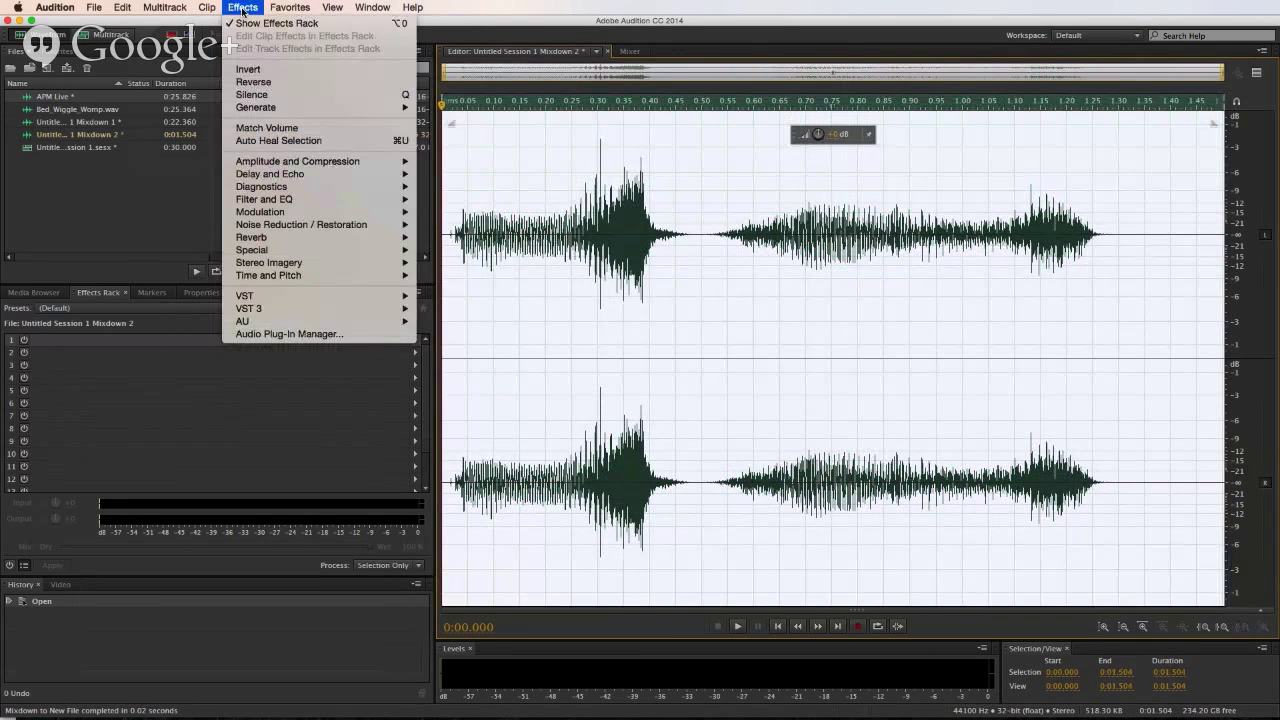
{"action": "left_click", "coordinate": [253, 82]}
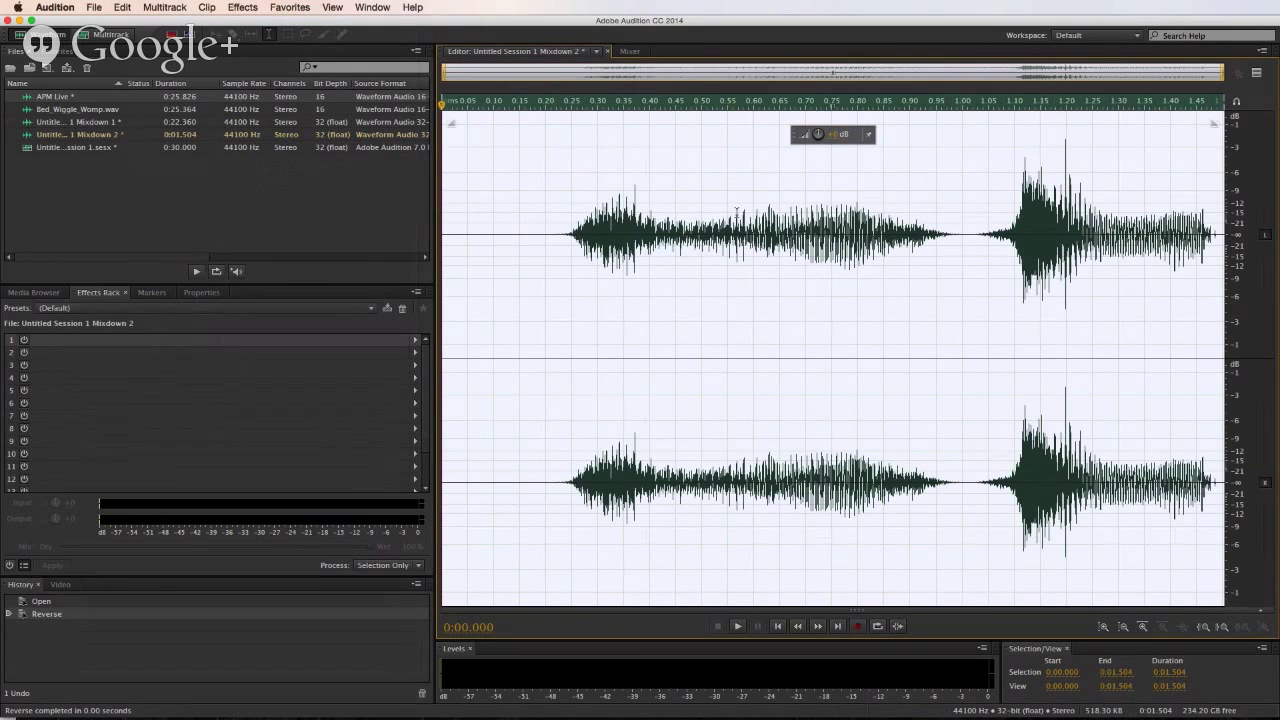
{"action": "left_click", "coordinate": [1217, 194]}
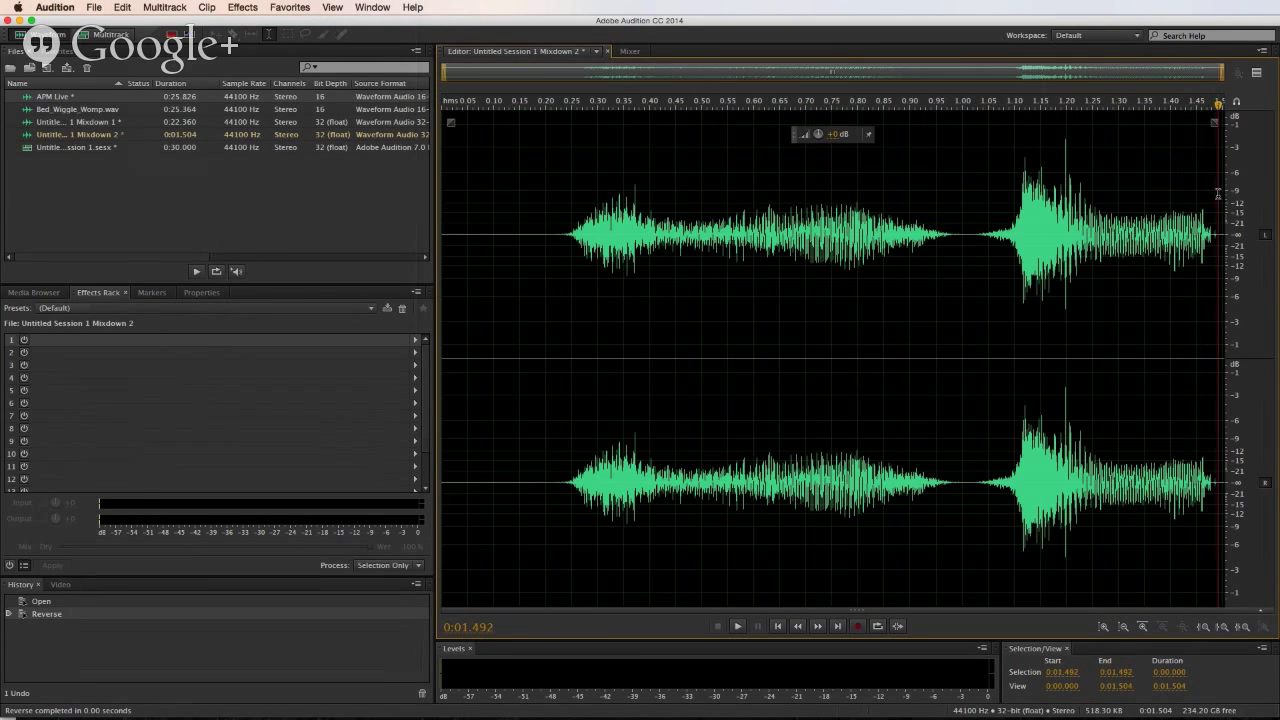
{"action": "left_click", "coordinate": [122, 7]}
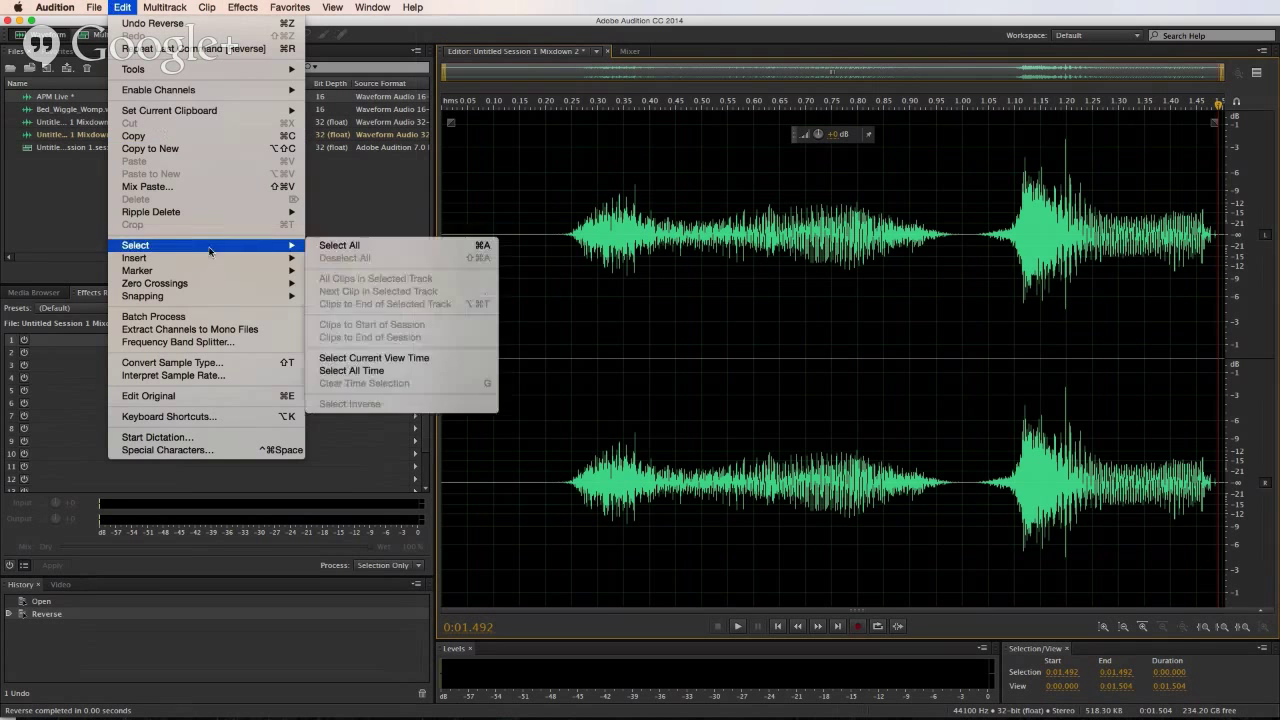
{"action": "mouse_move", "coordinate": [200, 258]}
{"action": "mouse_move", "coordinate": [363, 261]}
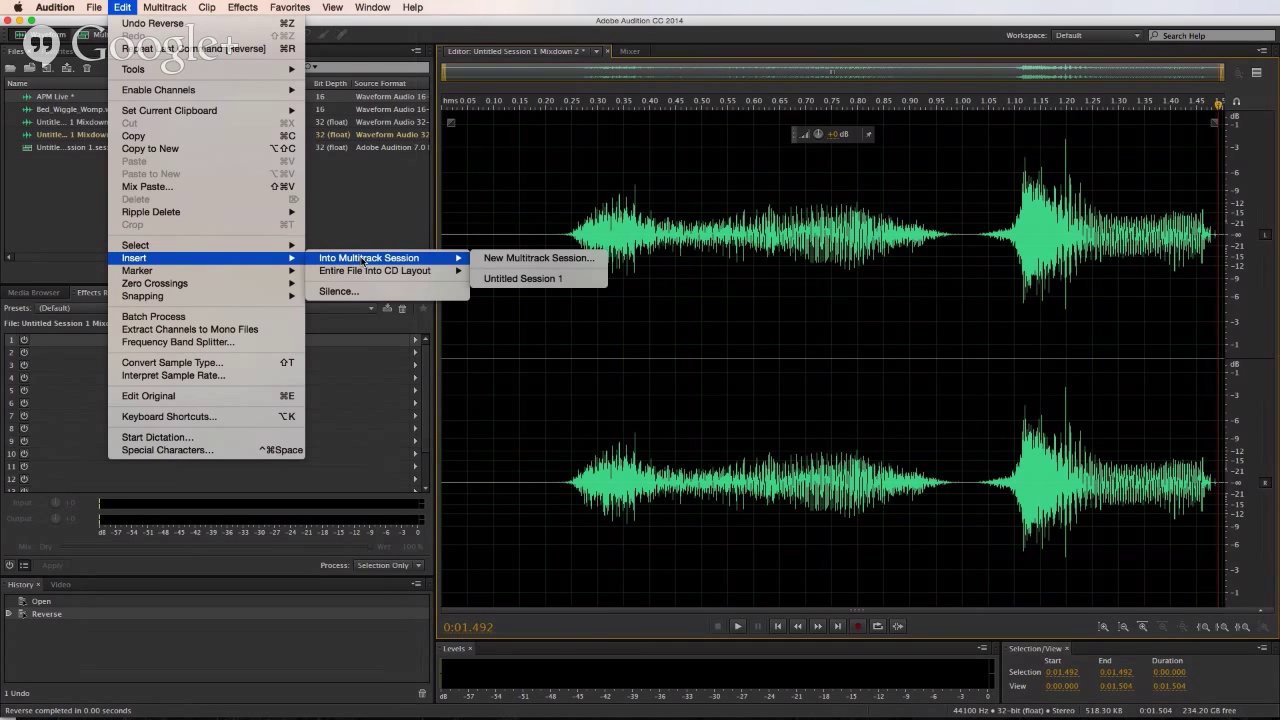
{"action": "left_click", "coordinate": [339, 291]}
{"action": "key", "text": "Return"}
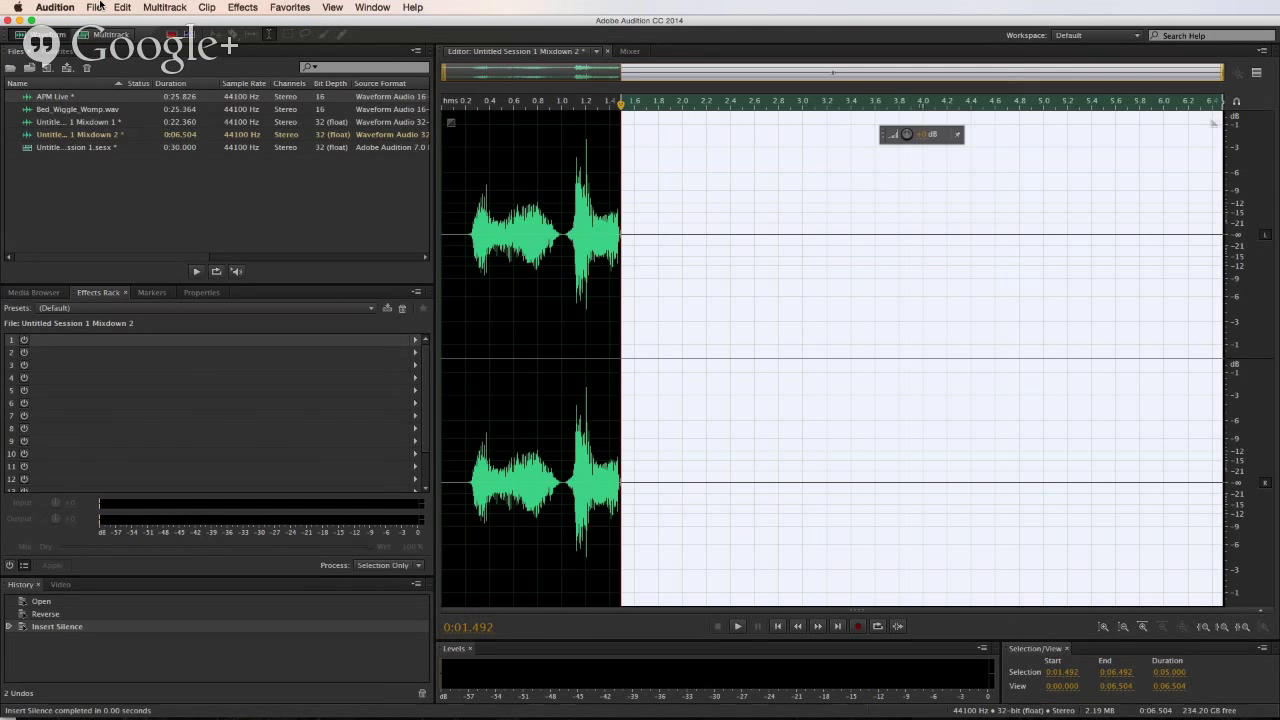
- Apply Studio Reverb with the Vocal Reverb (large) preset to the whole mixdown file, previewing it first
{"action": "key", "text": "super+a"}
{"action": "left_click", "coordinate": [242, 7]}
{"action": "mouse_move", "coordinate": [300, 237]}
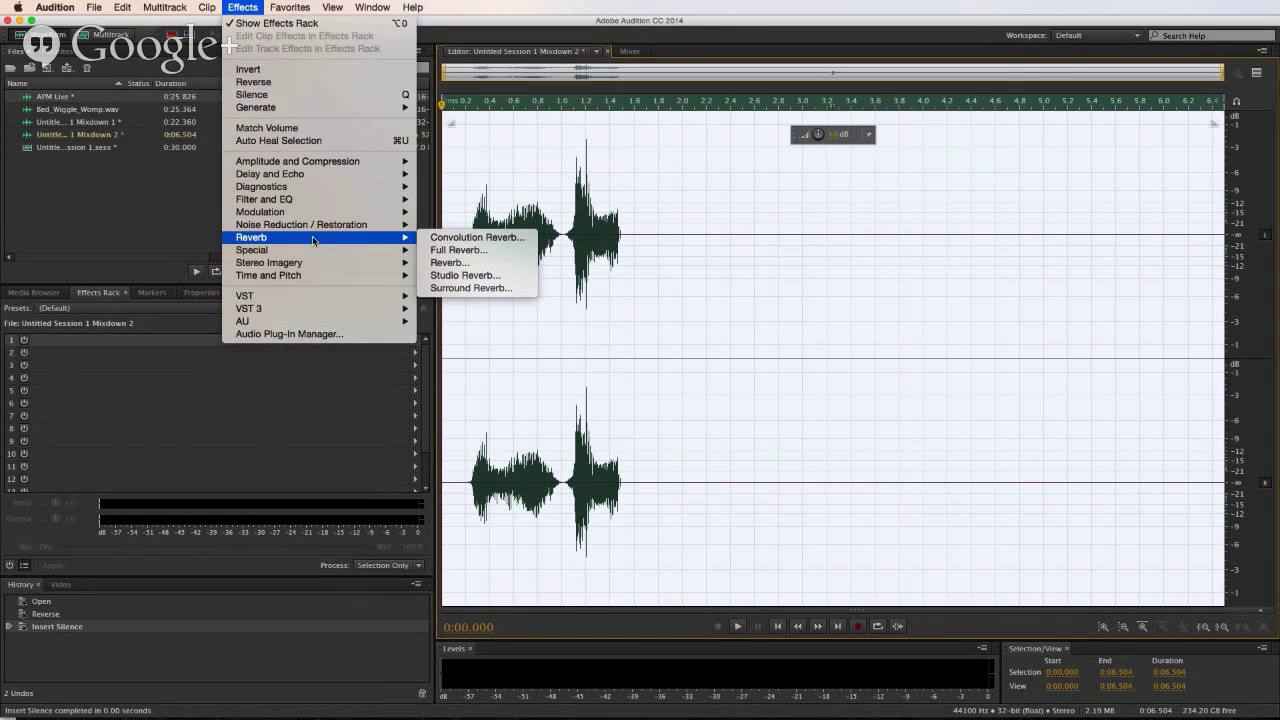
{"action": "left_click", "coordinate": [463, 276]}
{"action": "key", "text": "space"}
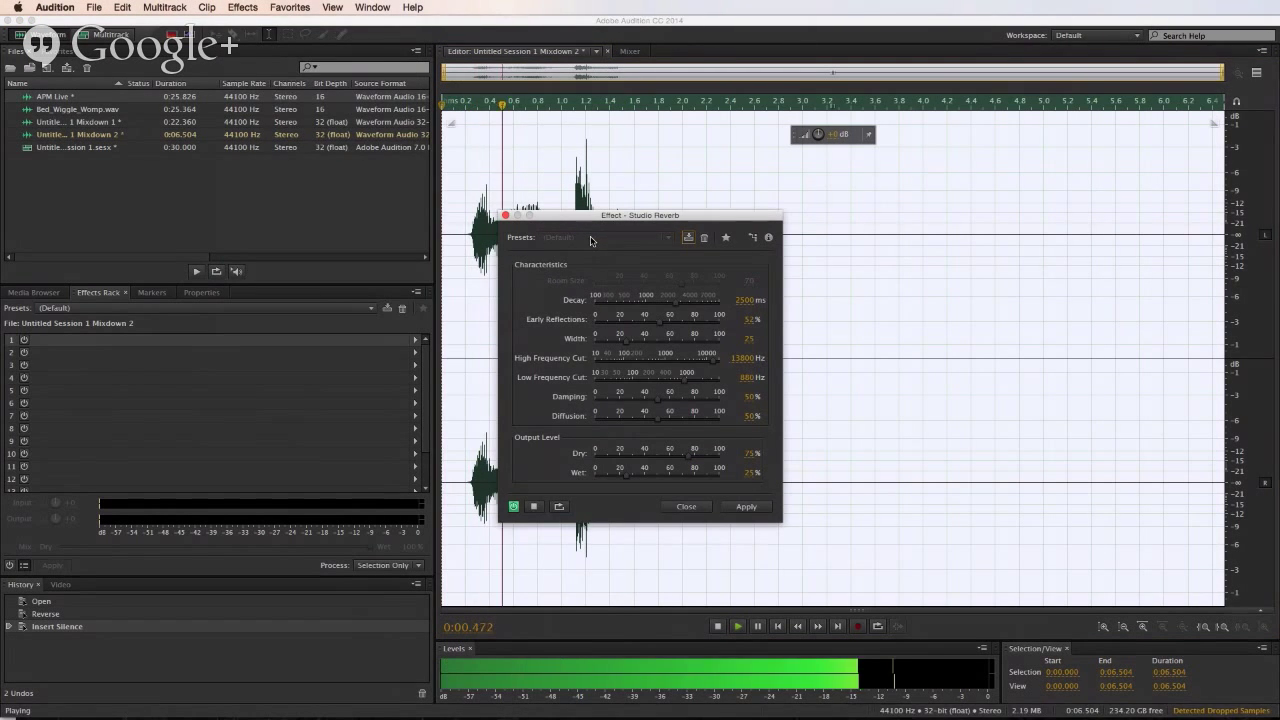
{"action": "left_click", "coordinate": [590, 239]}
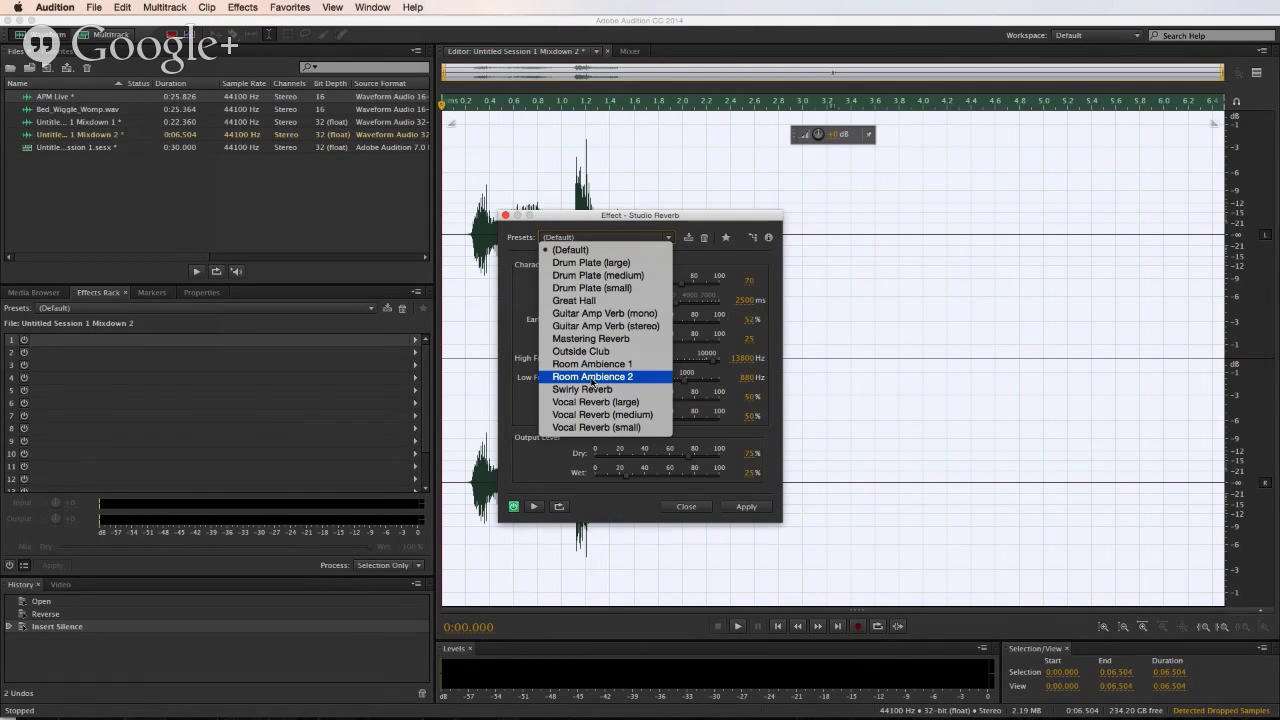
{"action": "left_click", "coordinate": [619, 428]}
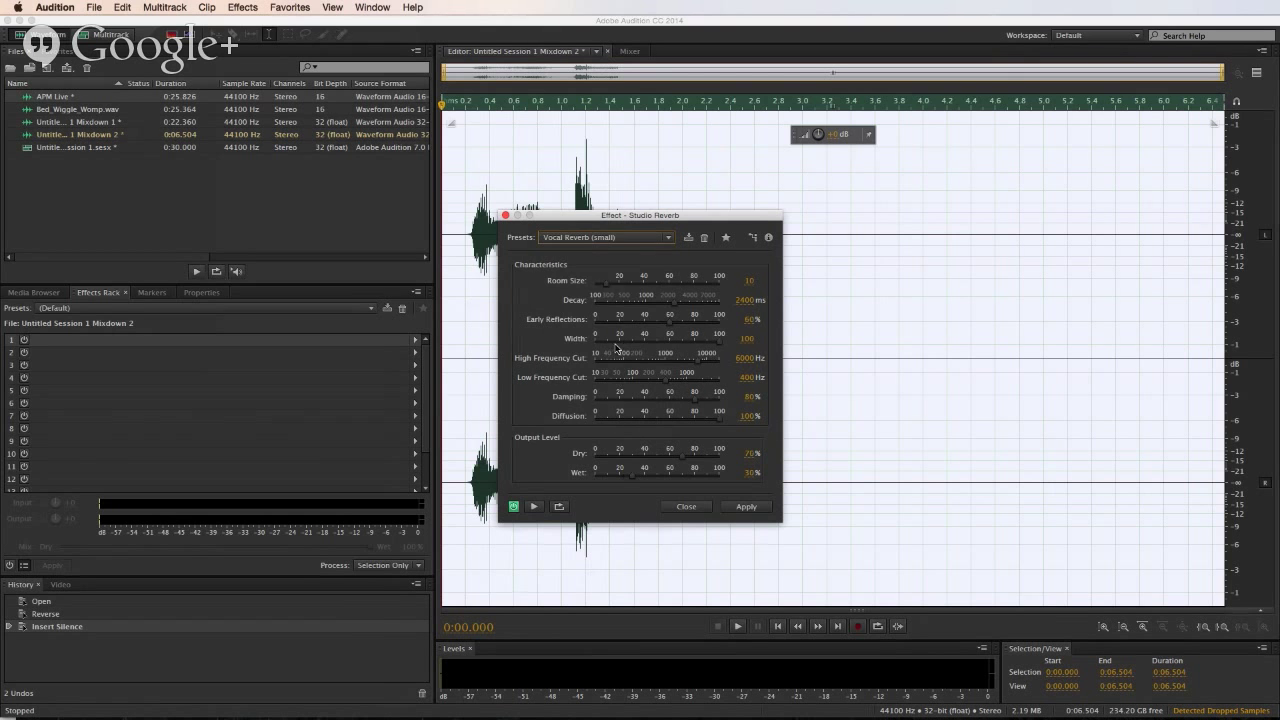
{"action": "left_click", "coordinate": [594, 238]}
{"action": "left_click", "coordinate": [618, 404]}
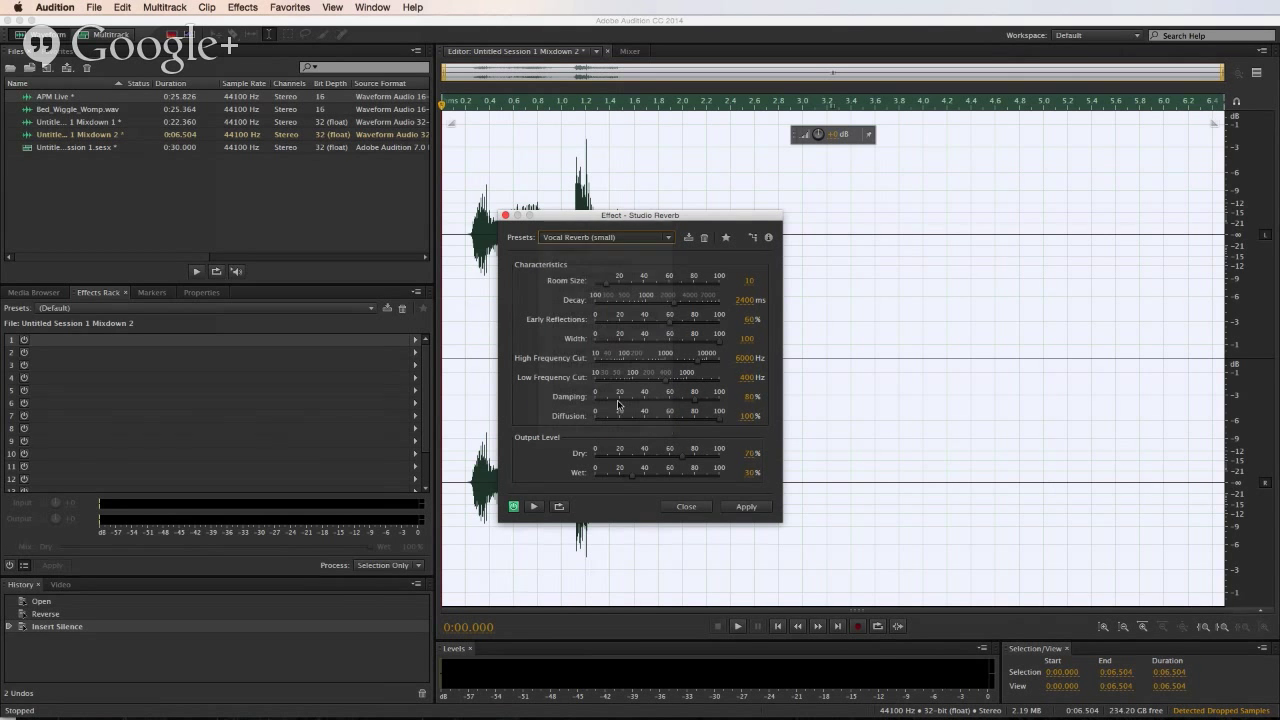
{"action": "key", "text": "space"}
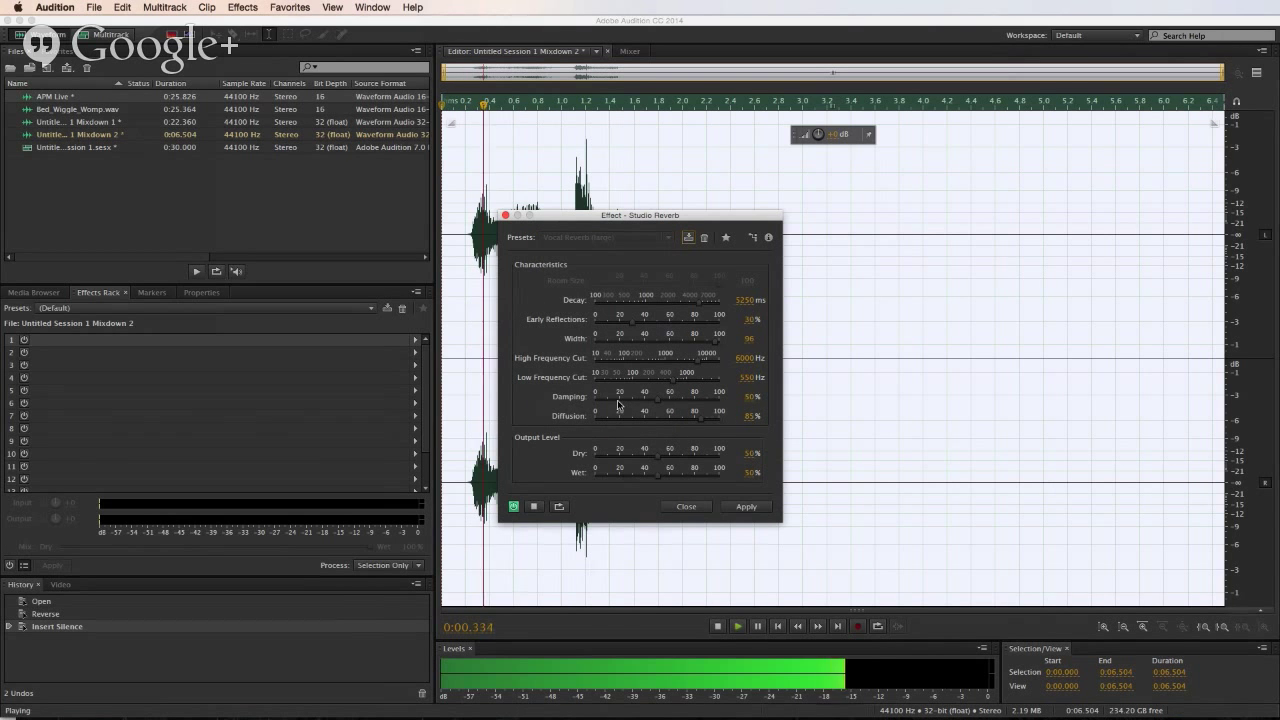
{"action": "left_click", "coordinate": [755, 507]}
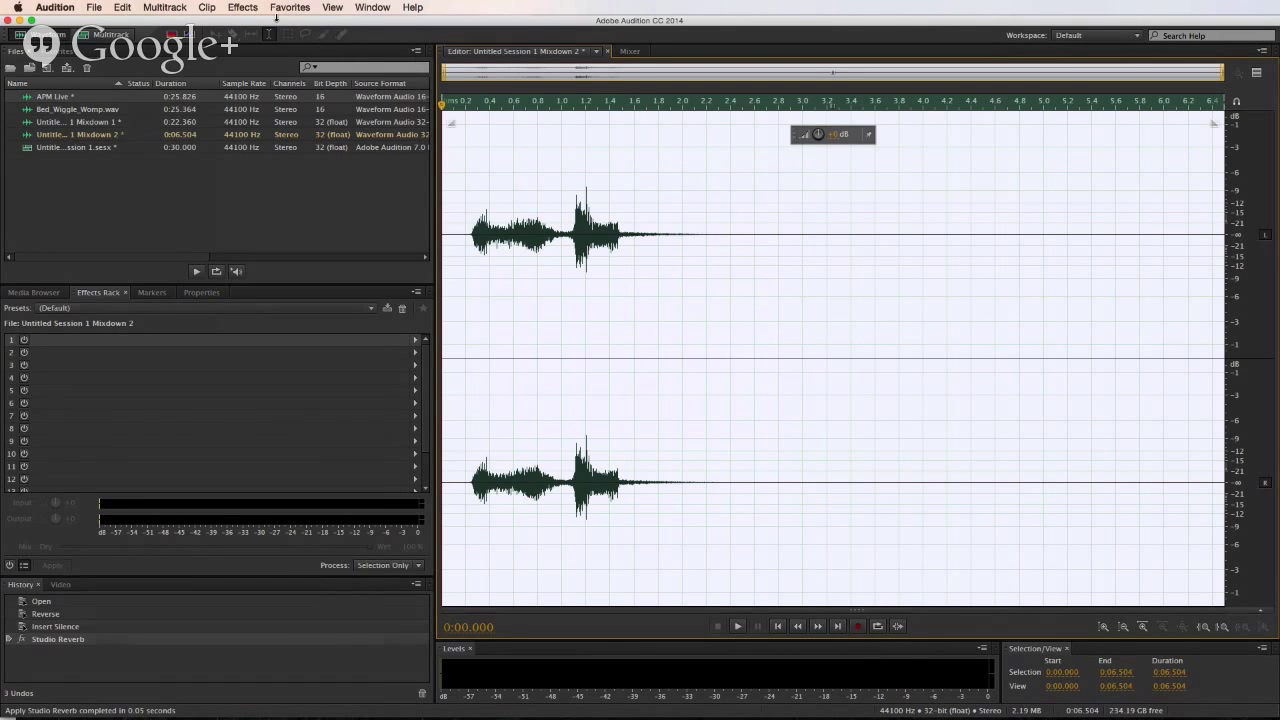
- Normalize the mixdown file to -0.1 dB and reverse it again, checking playback from about 3.93 s
{"action": "left_click", "coordinate": [313, 10]}
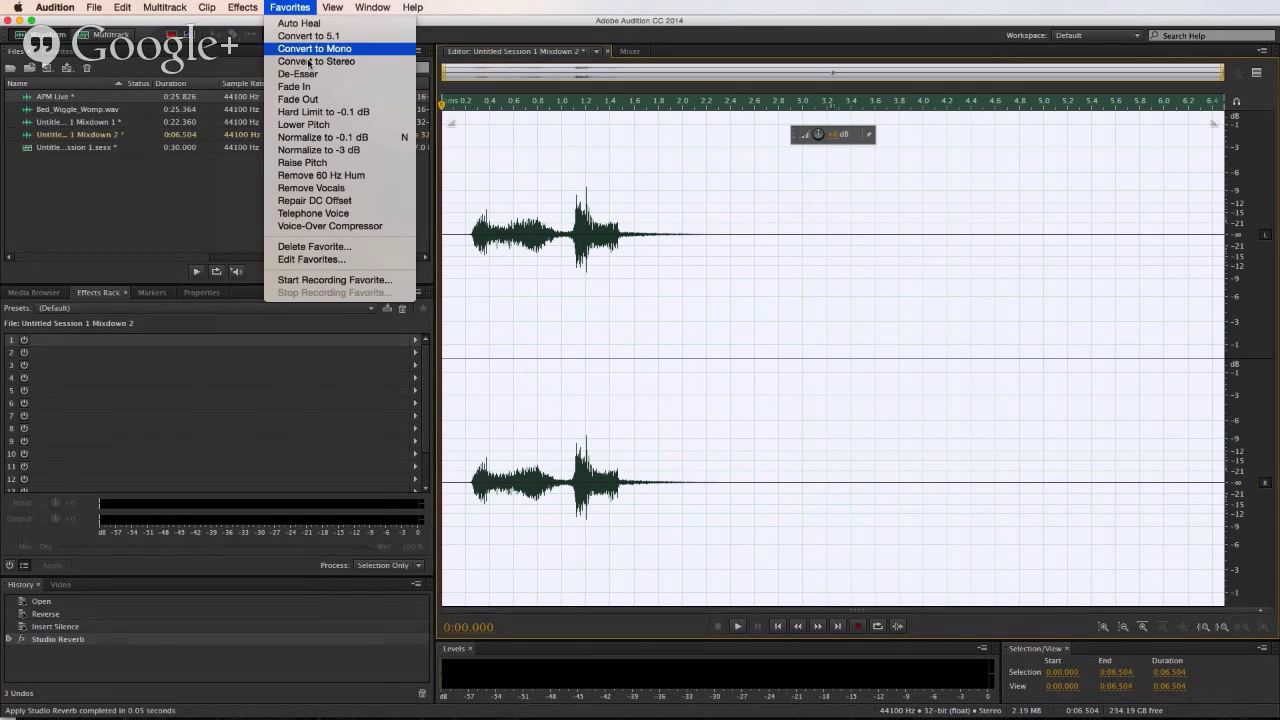
{"action": "left_click", "coordinate": [310, 130]}
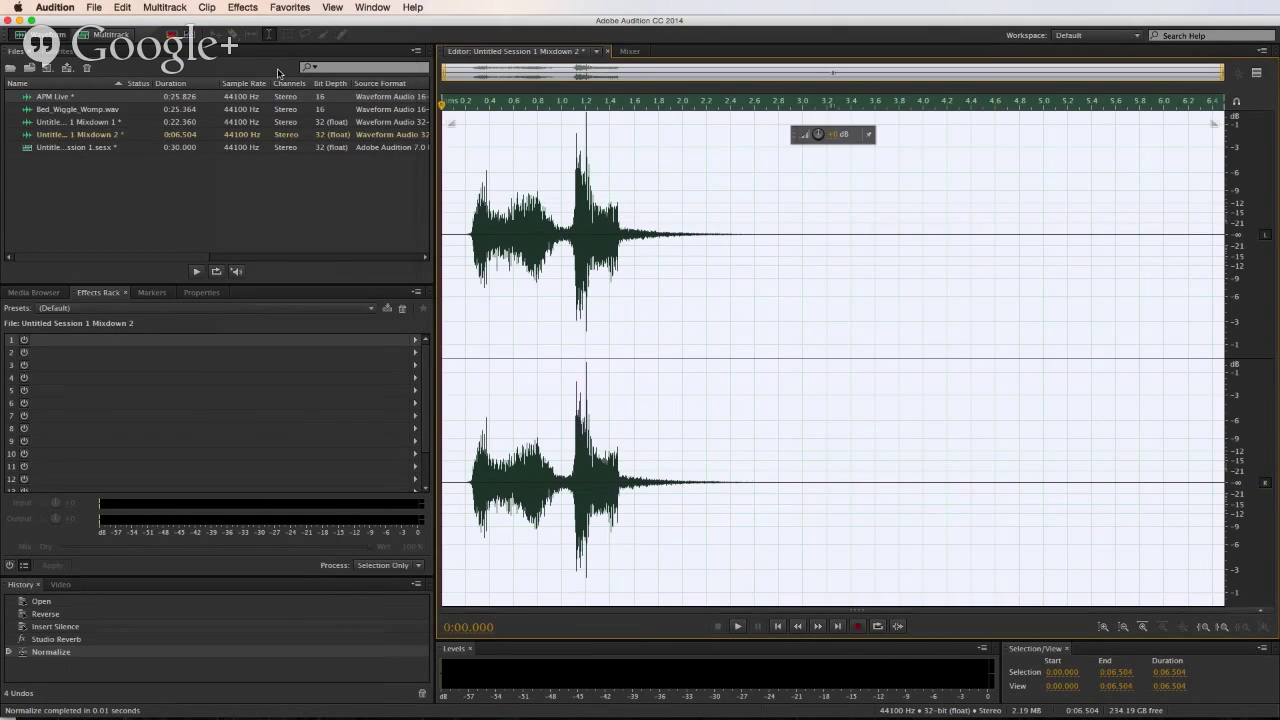
{"action": "left_click", "coordinate": [239, 12]}
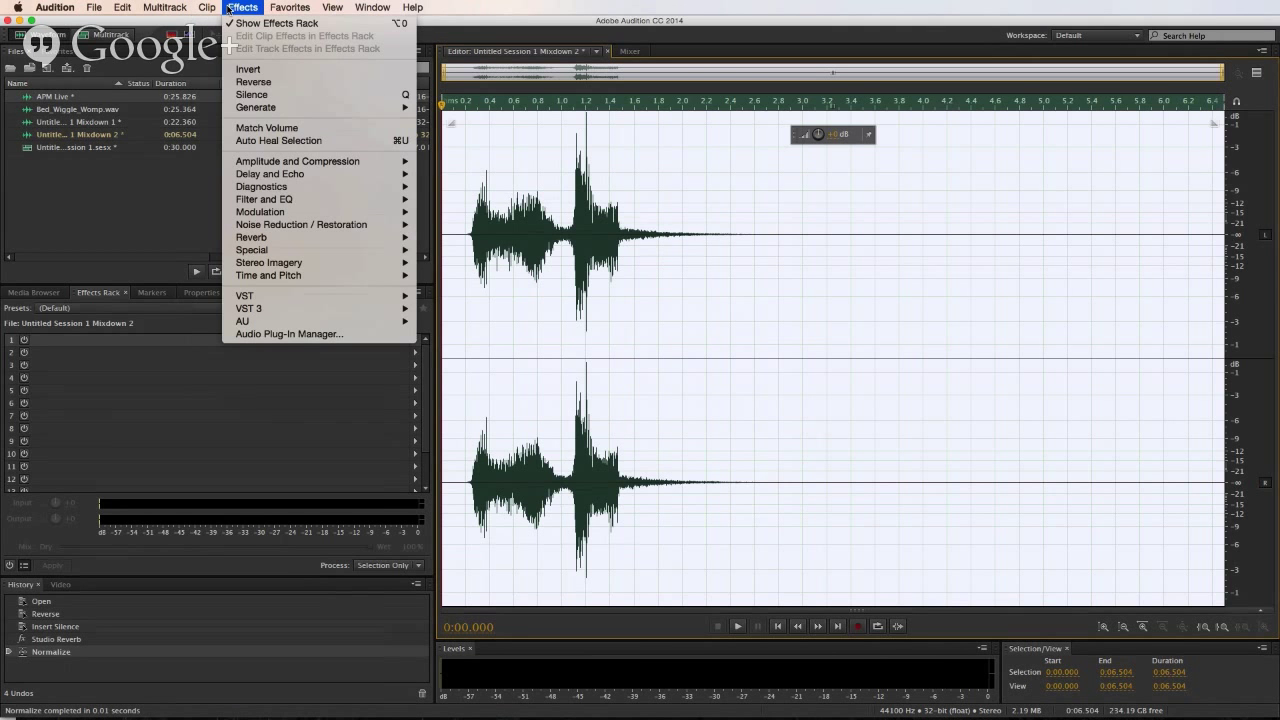
{"action": "left_click", "coordinate": [253, 82]}
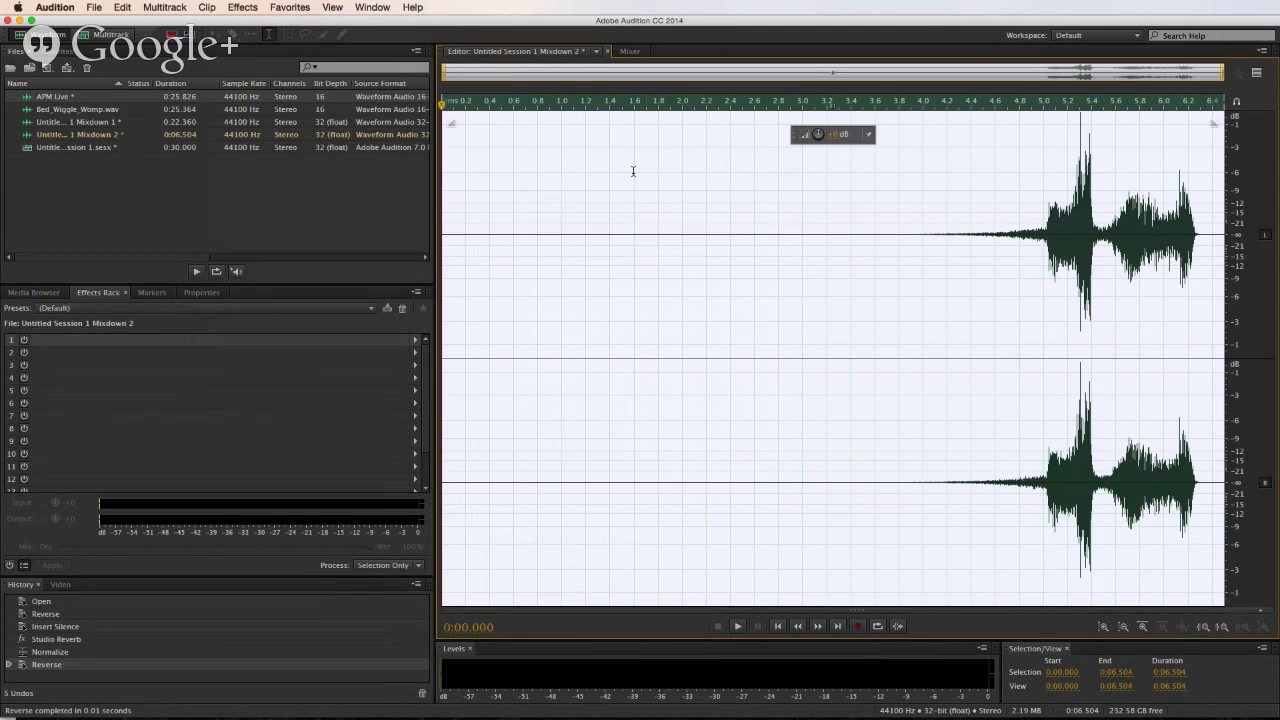
{"action": "left_click", "coordinate": [914, 215]}
{"action": "key", "text": "space"}
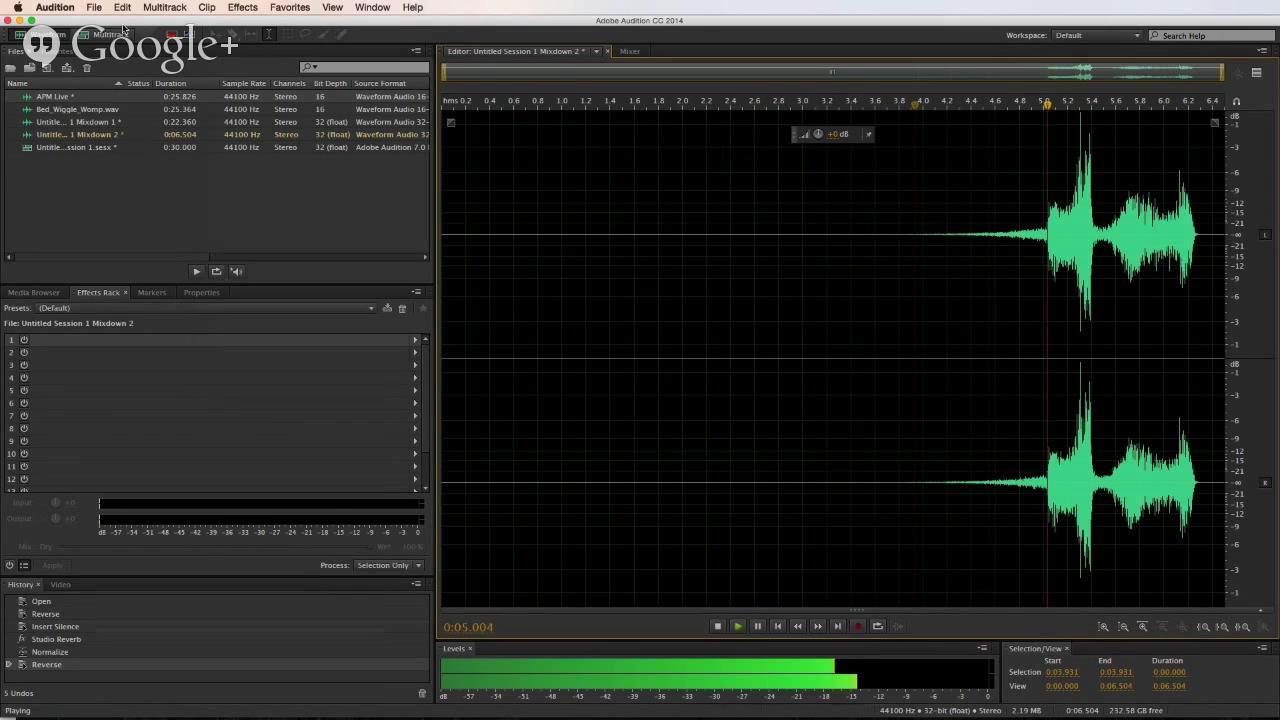
- Place the reverse-reverb mixdown at the start of Track 2 in the session and delete its silent beginning up to about 2.55 s
{"action": "key", "text": "0"}
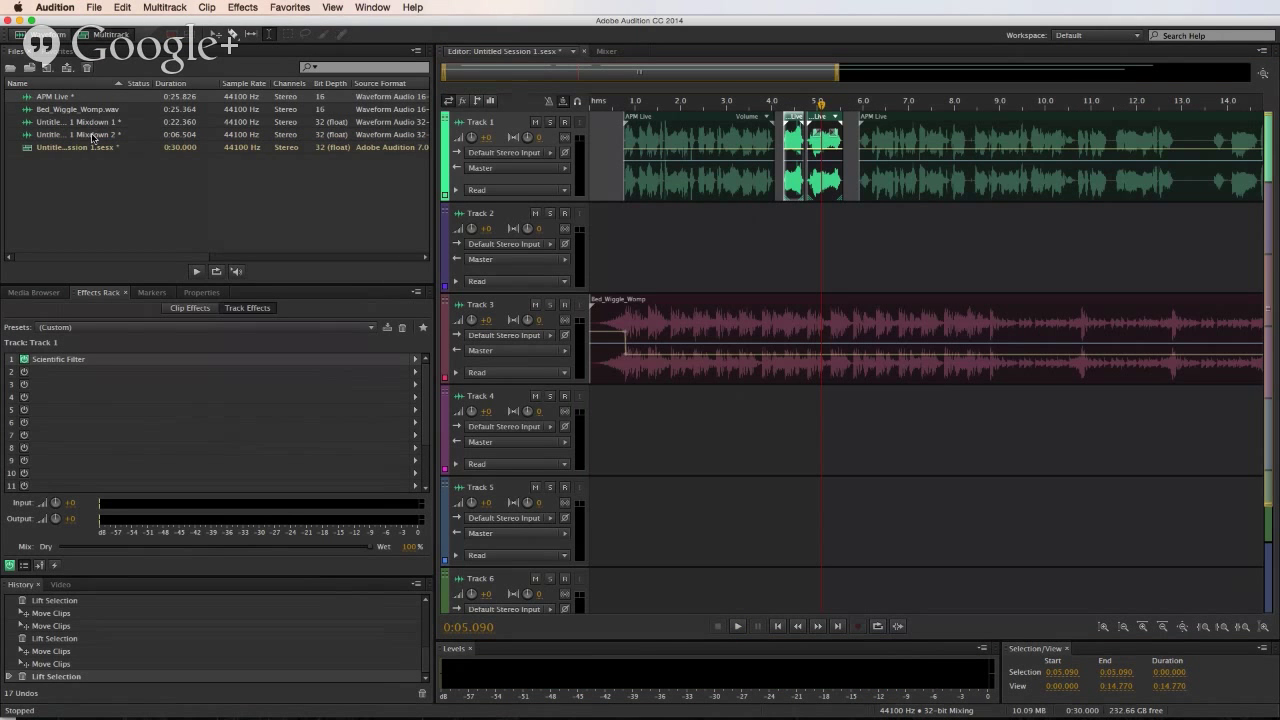
{"action": "left_click_drag", "start_coordinate": [90, 135], "coordinate": [591, 262]}
{"action": "key", "text": "Delete"}
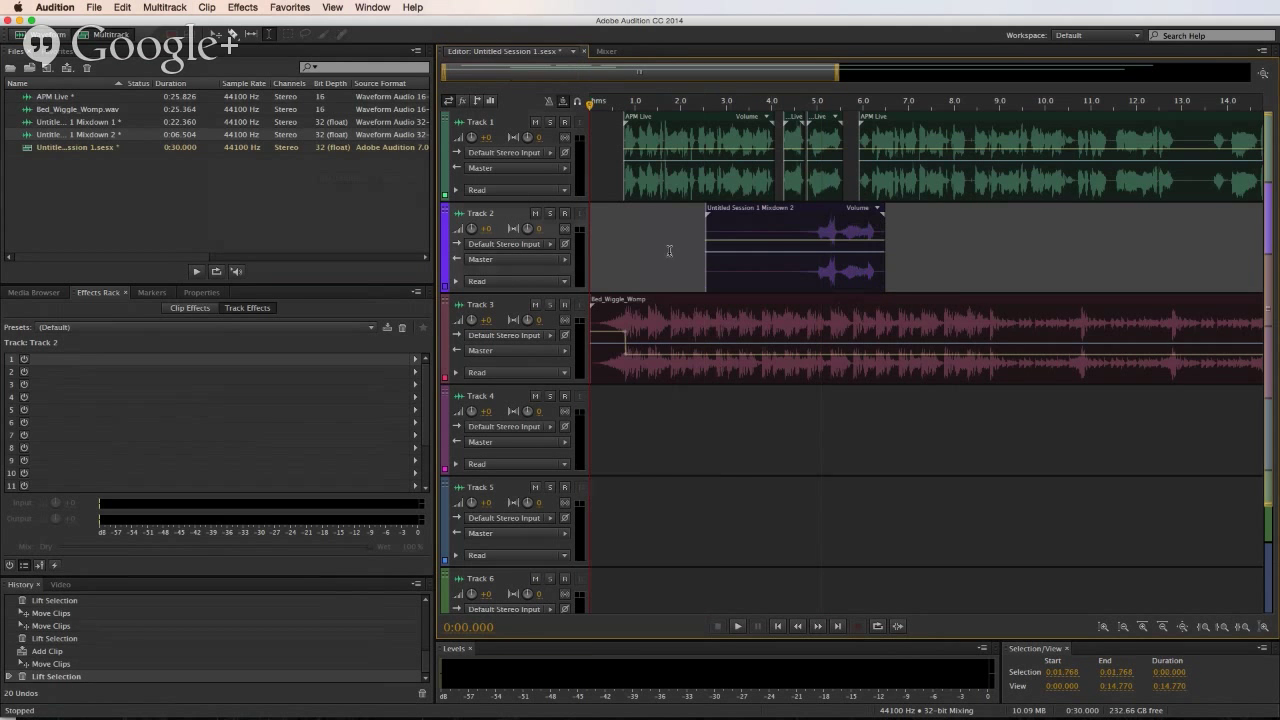
- Give the reverse-reverb clip on Track 2 an about 1.7 s fade-in and move it to start at about 1.8 s, checking playback
{"action": "left_click", "coordinate": [721, 220]}
{"action": "left_click_drag", "start_coordinate": [712, 215], "coordinate": [793, 230]}
{"action": "left_click", "coordinate": [779, 220]}
{"action": "key", "text": "space"}
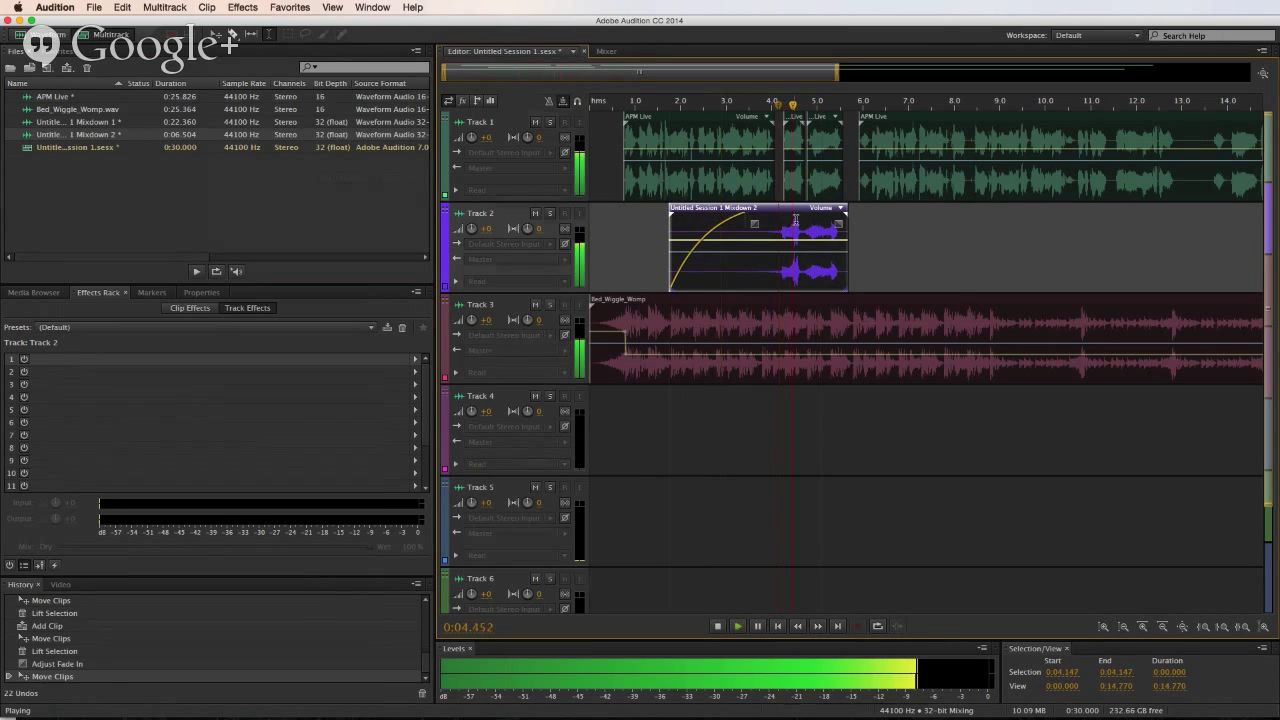
{"action": "key", "text": "space"}
{"action": "scroll", "coordinate": [823, 100], "scroll_direction": "up", "scroll_amount": 5}
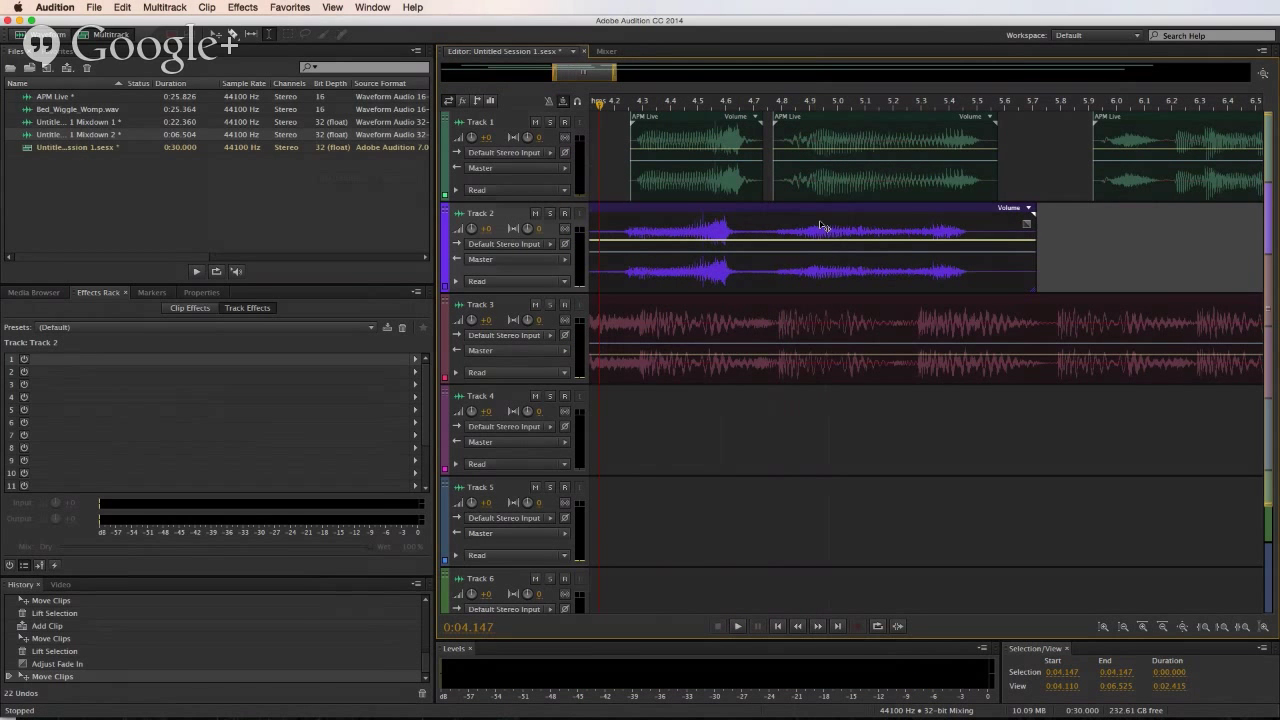
{"action": "left_click_drag", "start_coordinate": [820, 226], "coordinate": [831, 226]}
{"action": "key", "text": "space"}
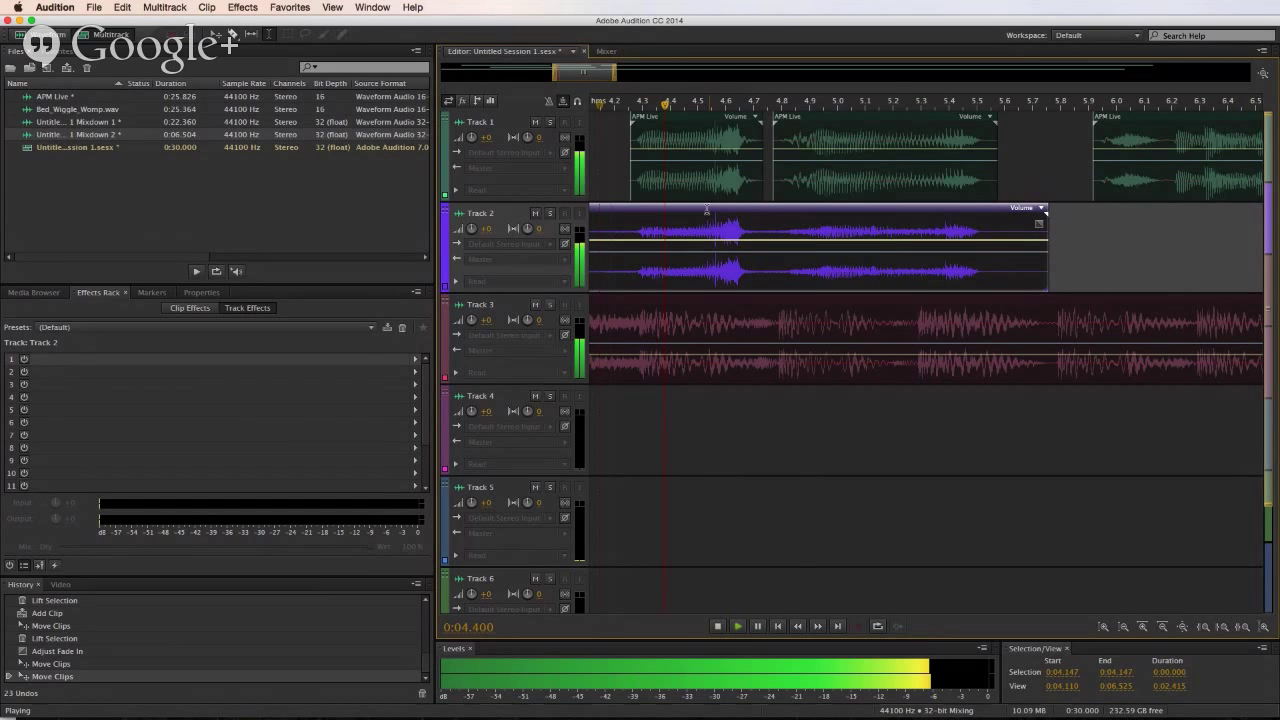
- Adjust the clip envelopes, including pan, of the two short voice clips on Track 1 and play the result
{"action": "left_click", "coordinate": [706, 150]}
{"action": "left_click", "coordinate": [830, 150]}
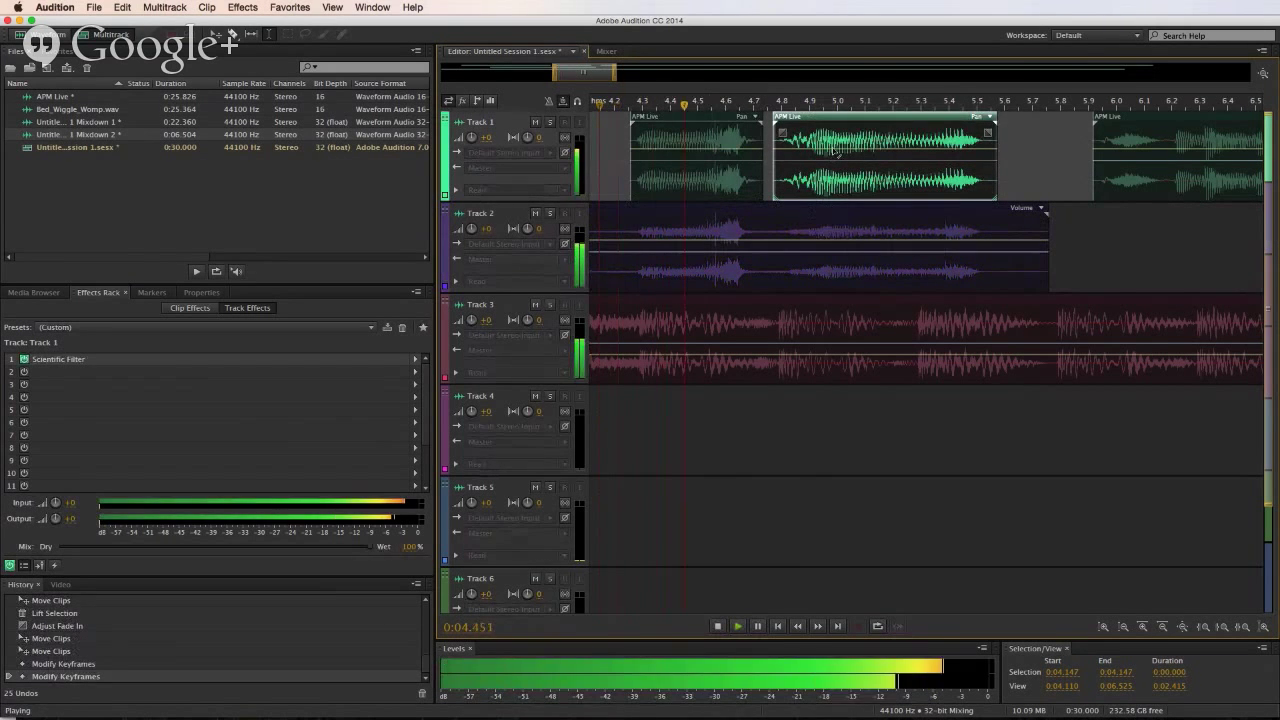
{"action": "key", "text": "space"}
{"action": "scroll", "coordinate": [828, 145], "scroll_direction": "down", "scroll_amount": 6}
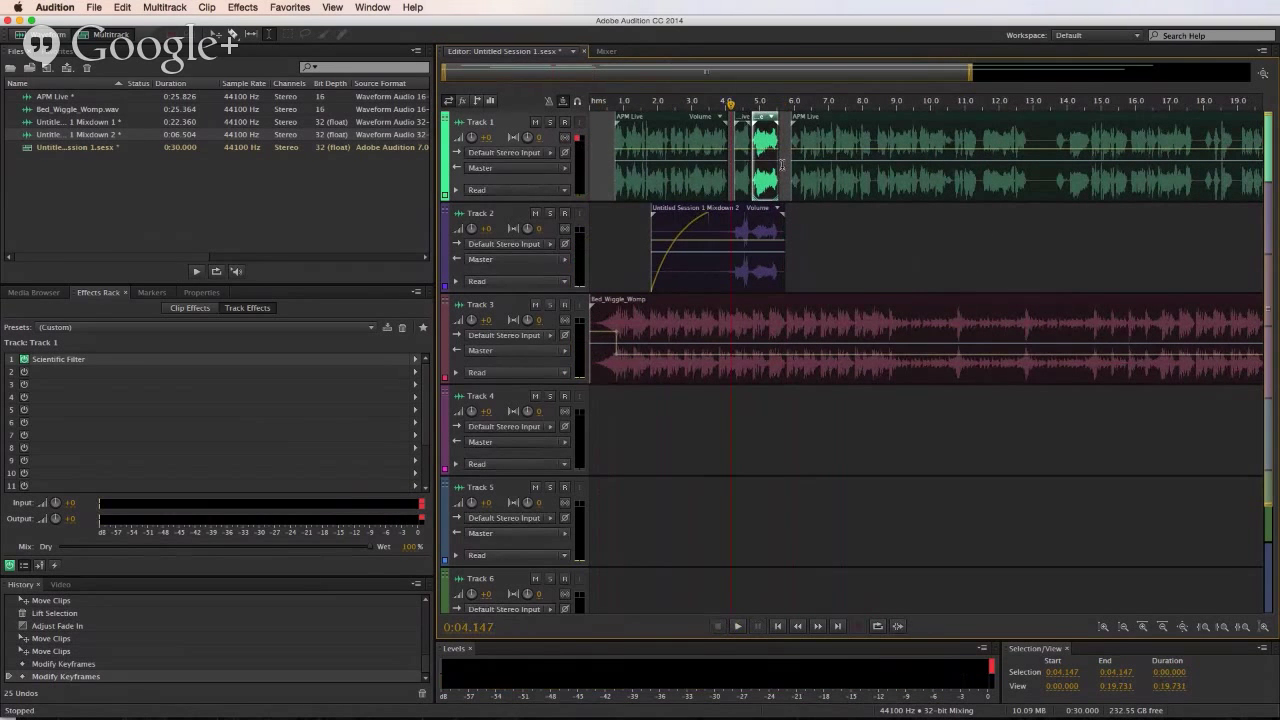
{"action": "key", "text": "space"}
{"action": "key", "text": "space"}
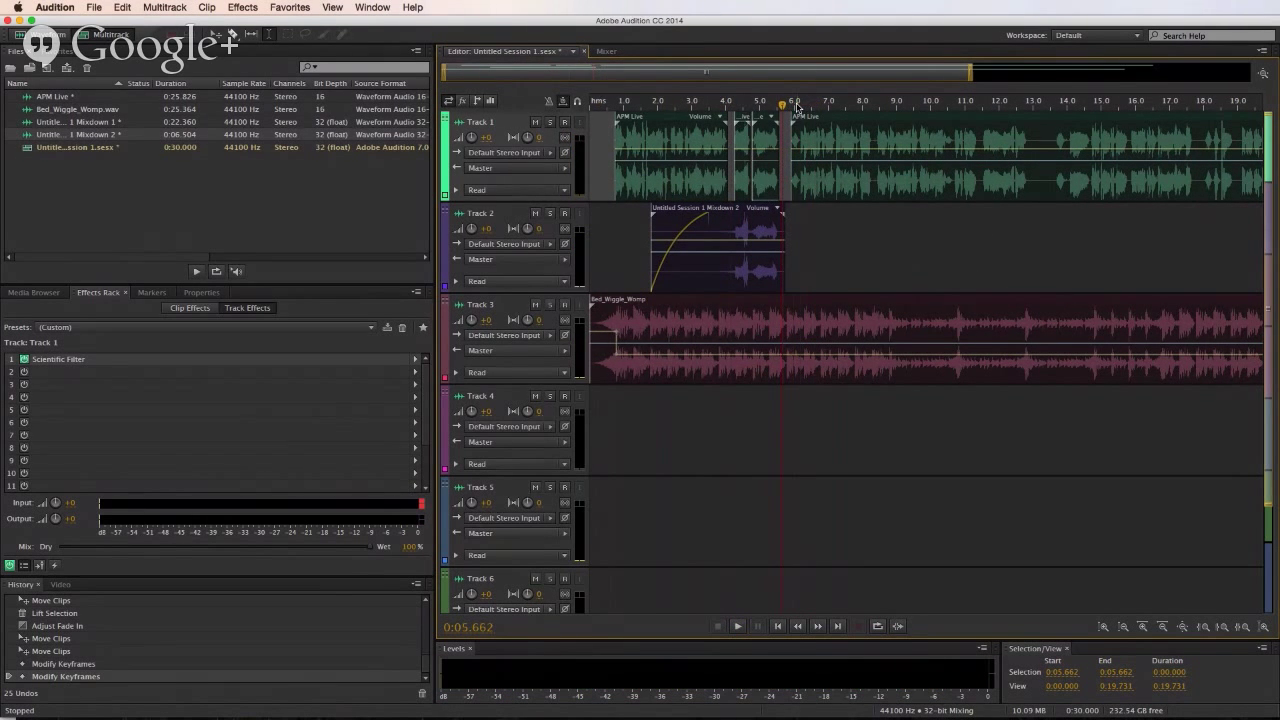
- Trim the beginning of the long voice clip on Track 1 to start at about 6.2 s, checking it in playback
{"action": "scroll", "coordinate": [797, 110], "scroll_direction": "up", "scroll_amount": 6}
{"action": "left_click_drag", "start_coordinate": [757, 141], "coordinate": [826, 127]}
{"action": "key", "text": "space"}
{"action": "key", "text": "space"}
{"action": "key", "text": "space"}
{"action": "key", "text": "space"}
{"action": "left_click", "coordinate": [746, 137]}
{"action": "key", "text": "space"}
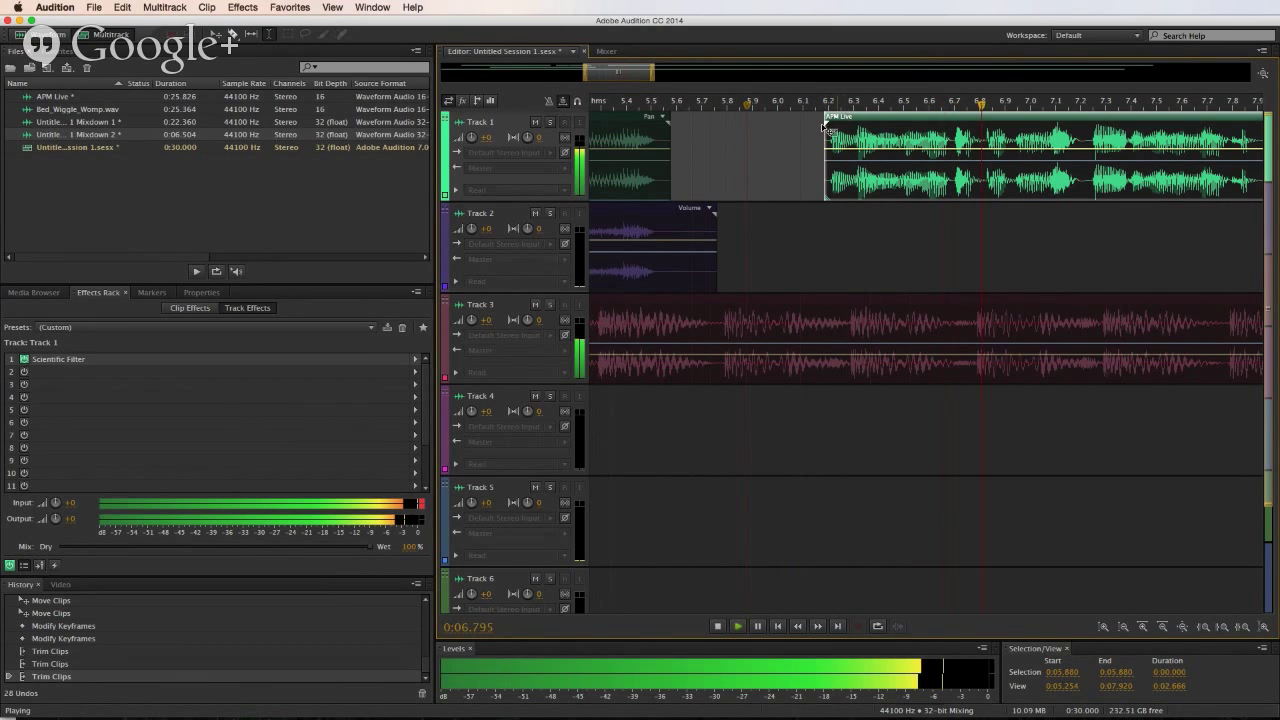
{"action": "scroll", "coordinate": [828, 107], "scroll_direction": "down", "scroll_amount": 3}
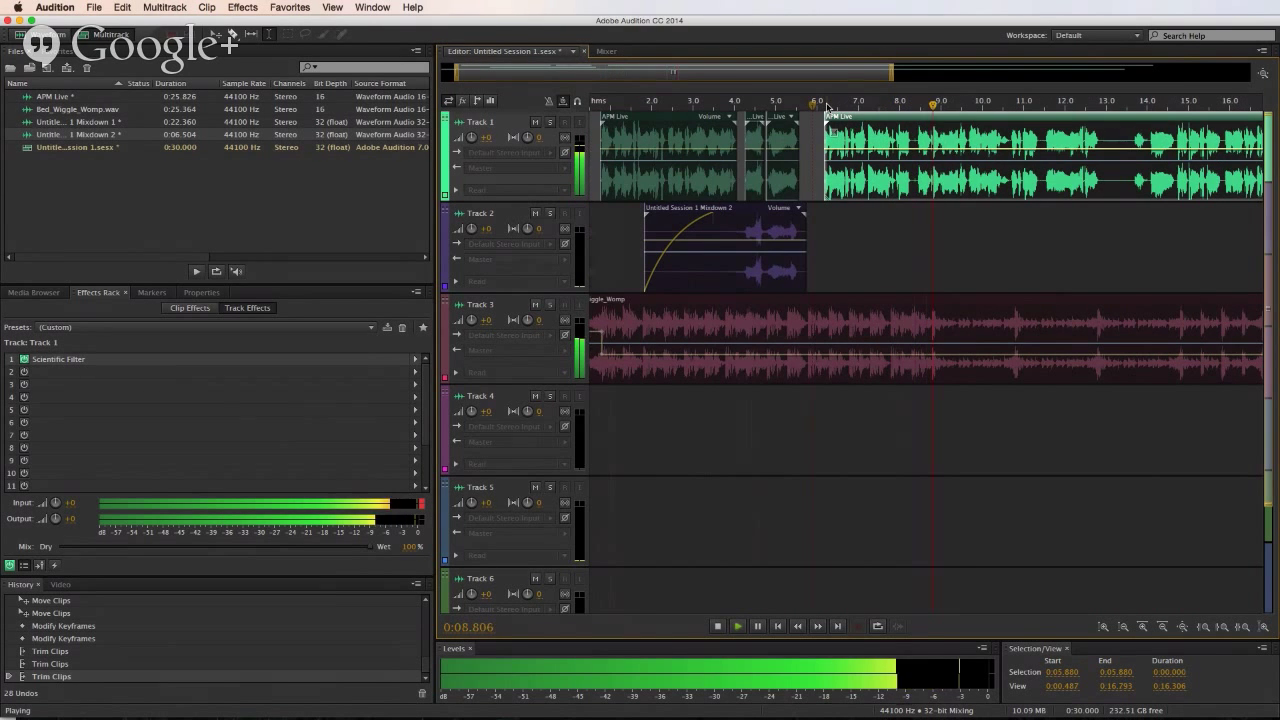
{"action": "key", "text": "space"}
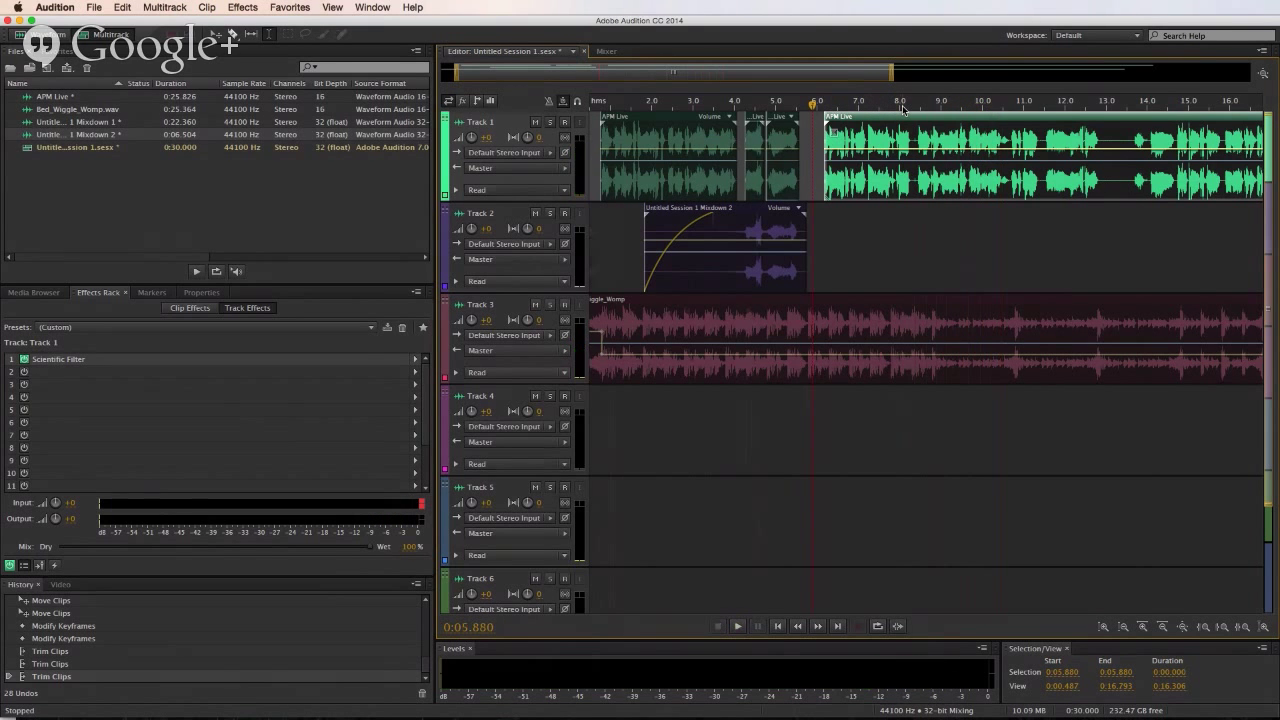
- Move the trimmed long voice clip on Track 1 earlier to start at about 5.75 s, just after the short phrases
{"action": "scroll", "coordinate": [897, 107], "scroll_direction": "up", "scroll_amount": 2}
{"action": "key", "text": "space"}
{"action": "left_click_drag", "start_coordinate": [714, 193], "coordinate": [629, 176]}
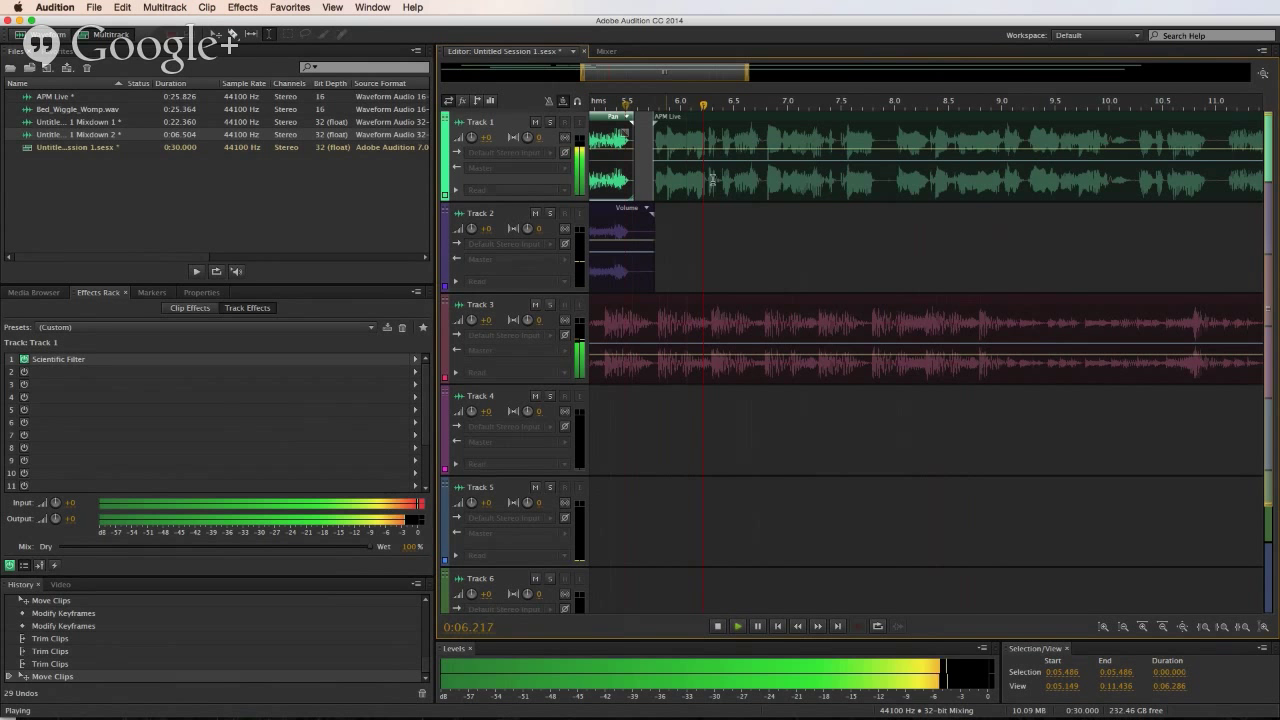
- Cut the voice clip on Track 1 after about 7.9 s, start the remaining part at about 8.8 s, and check playback
{"action": "left_click_drag", "start_coordinate": [880, 185], "coordinate": [997, 188]}
{"action": "key", "text": "Delete"}
{"action": "left_click", "coordinate": [786, 215]}
{"action": "key", "text": "space"}
{"action": "key", "text": "space"}
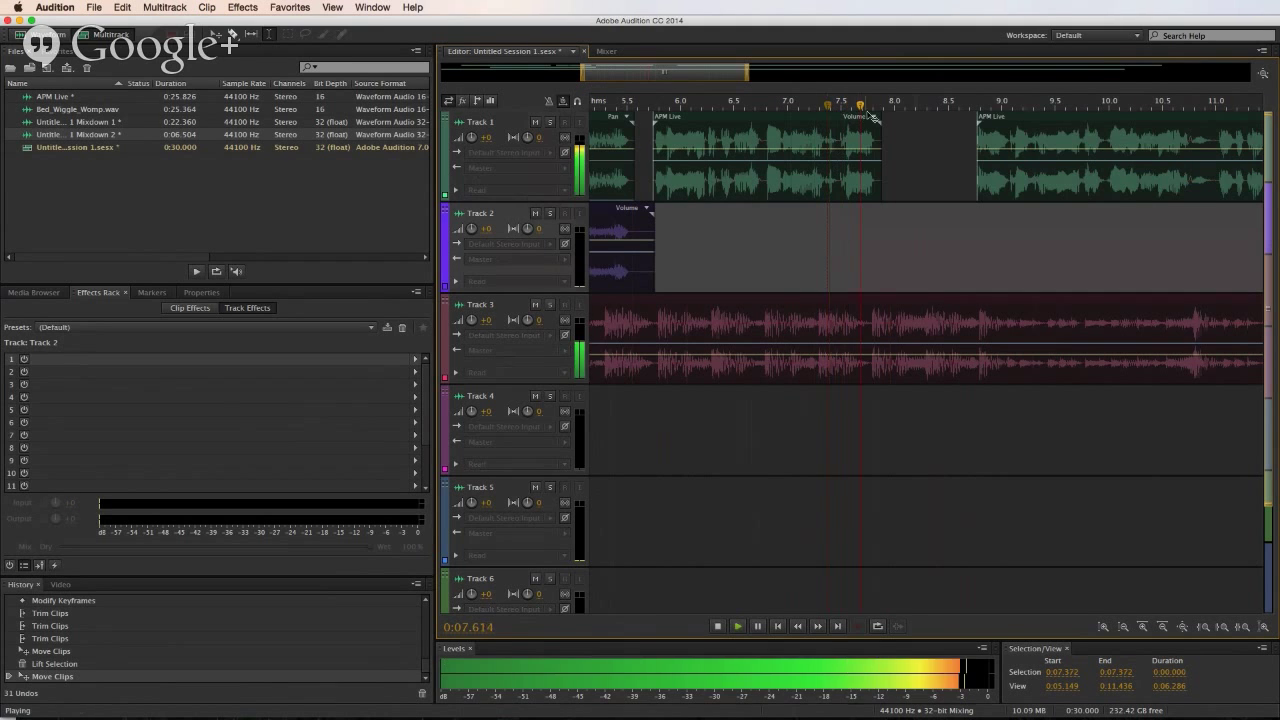
{"action": "key", "text": "space"}
{"action": "left_click", "coordinate": [828, 250]}
- Select the phrase's last word on Track 1 from 7.483 to 7.951 s for copying and set the insertion point at 7.783 s on Track 2
{"action": "scroll", "coordinate": [866, 114], "scroll_direction": "up", "scroll_amount": 5}
{"action": "left_click_drag", "start_coordinate": [760, 186], "coordinate": [936, 176]}
{"action": "key", "text": "super+space"}
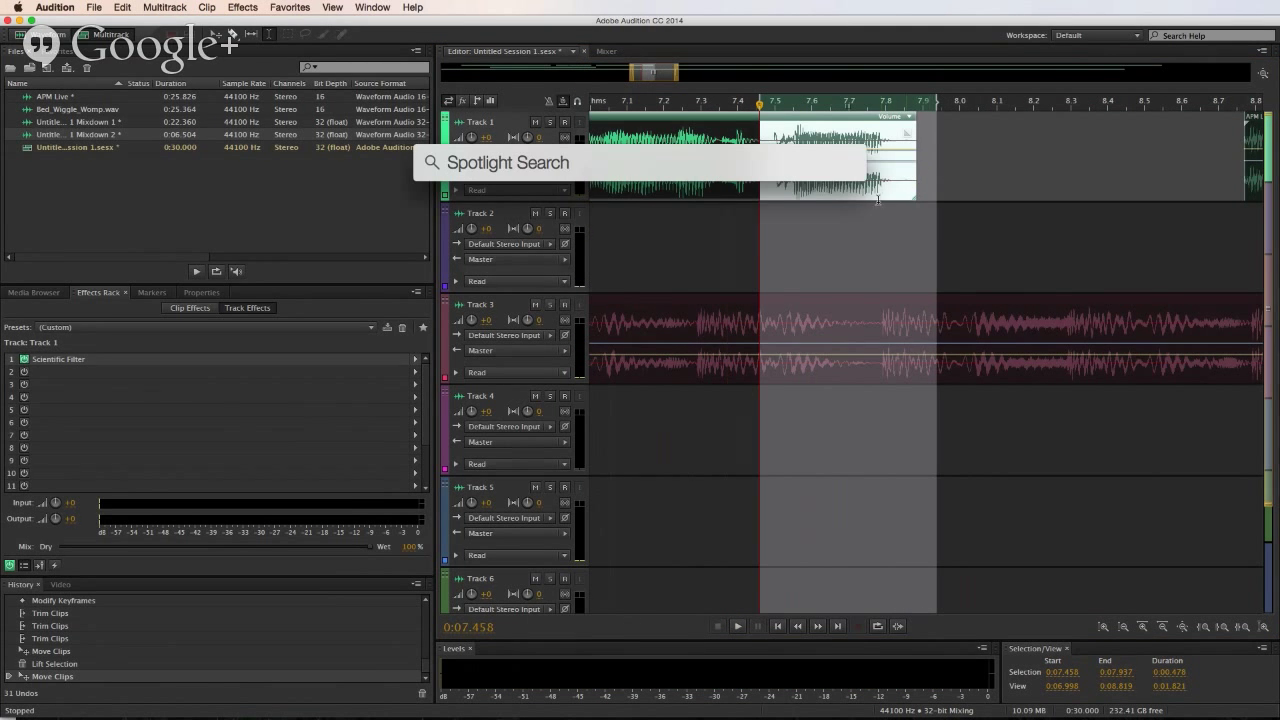
{"action": "key", "text": "Escape"}
{"action": "left_click_drag", "start_coordinate": [769, 188], "coordinate": [941, 175]}
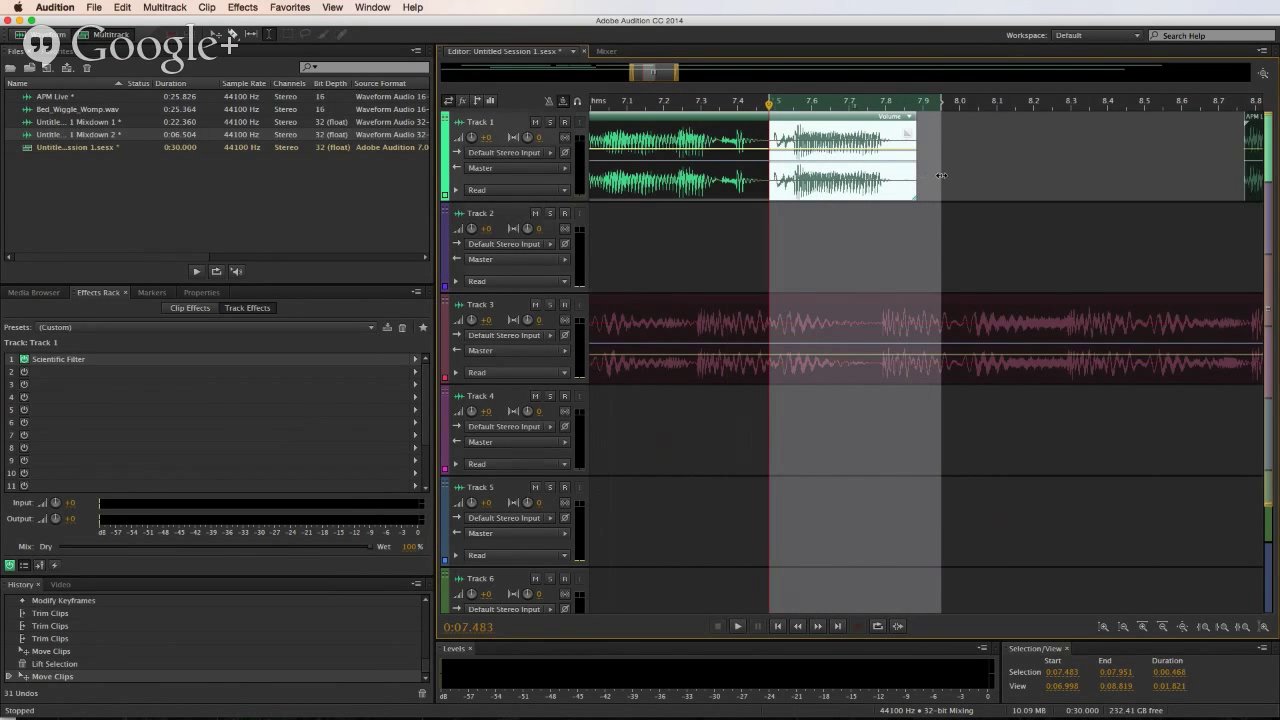
{"action": "left_click", "coordinate": [868, 263]}
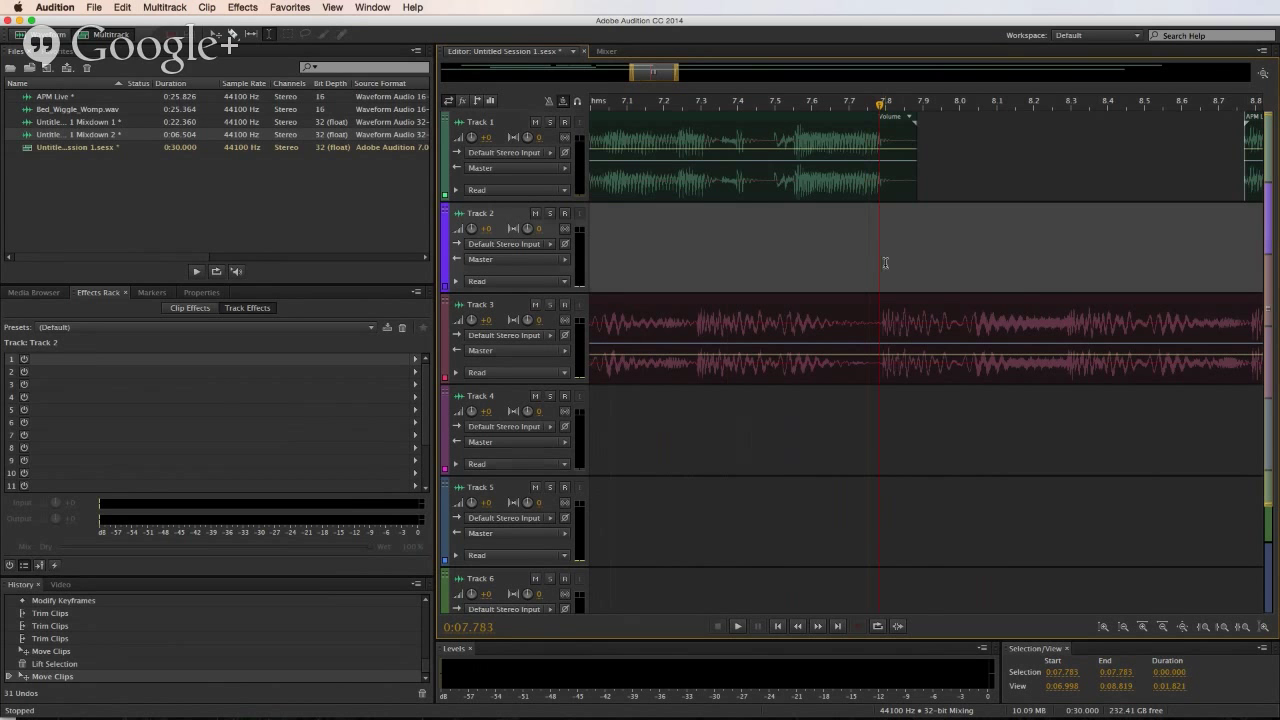
- Paste the word on Track 2 at about 7.78 and 8.29 s and on Track 1 at about 8.05 s, checking playback
{"action": "key", "text": "super+v"}
{"action": "left_click", "coordinate": [976, 183]}
{"action": "key", "text": "super+v"}
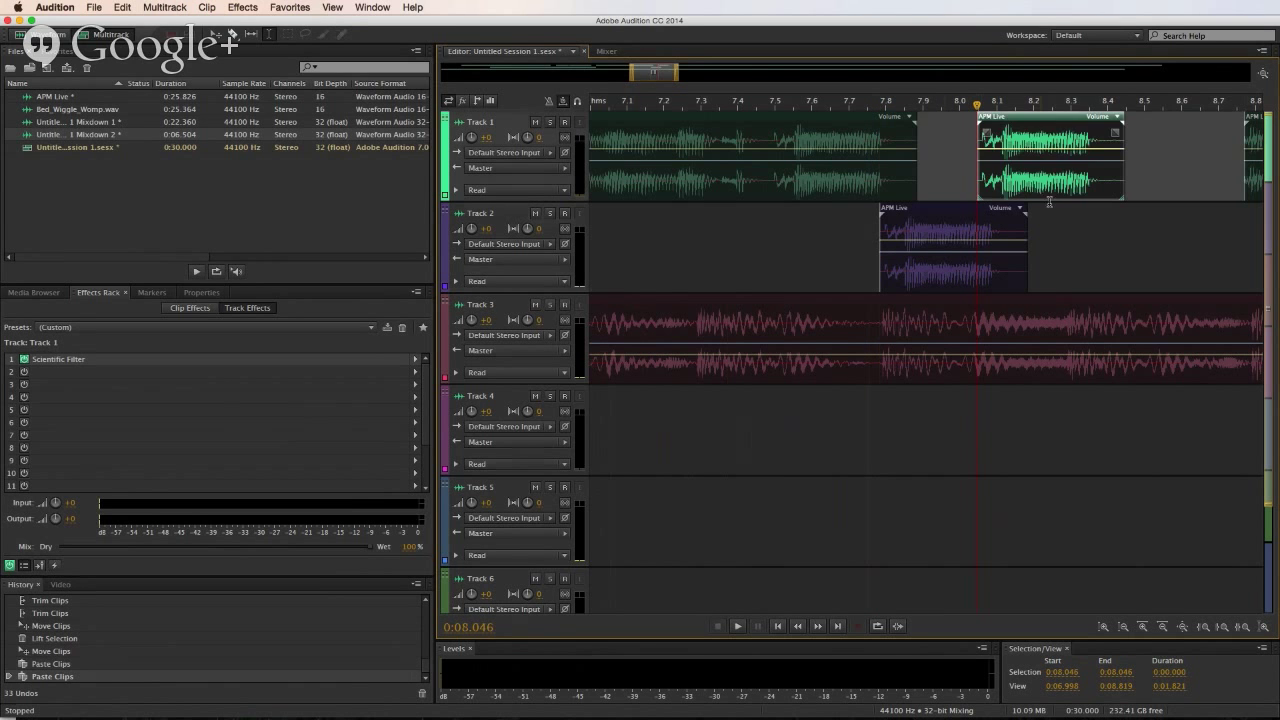
{"action": "left_click", "coordinate": [1067, 264]}
{"action": "key", "text": "super+v"}
{"action": "left_click", "coordinate": [709, 234]}
{"action": "key", "text": "space"}
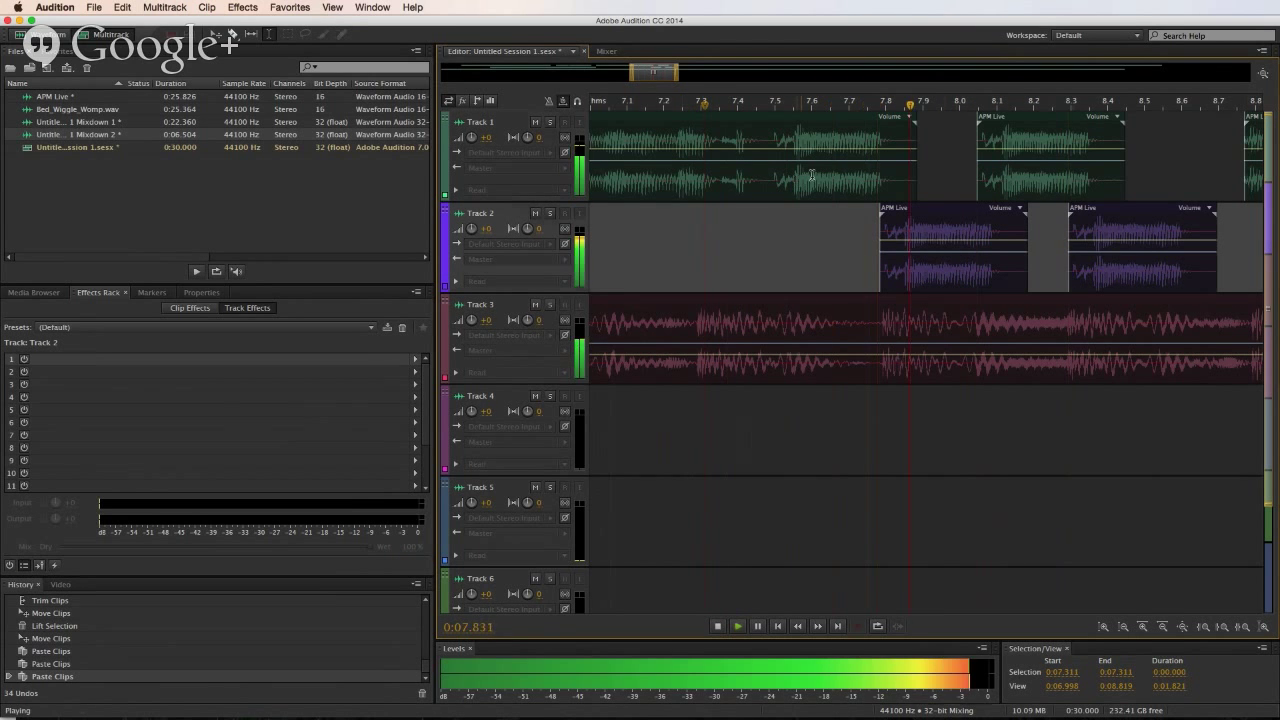
{"action": "key", "text": "space"}
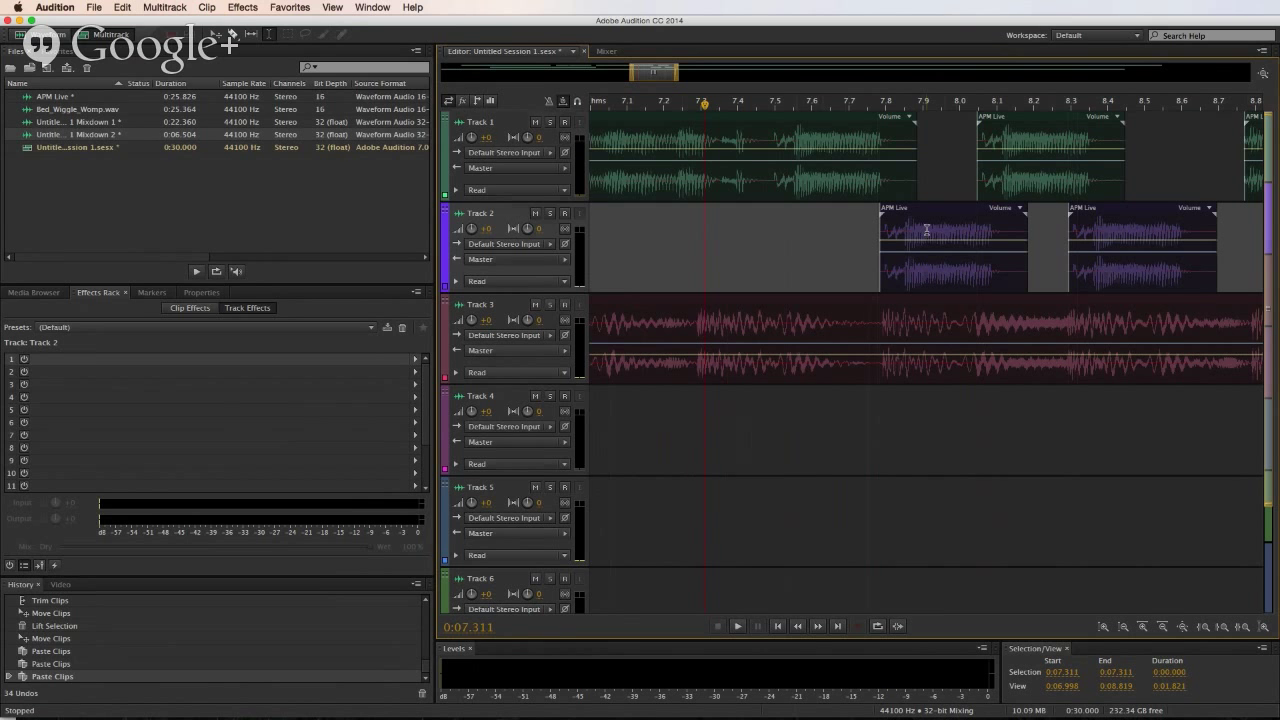
- Delete both pasted copies of the word from Track 2
{"action": "left_click", "coordinate": [944, 216]}
{"action": "key", "text": "Delete"}
{"action": "left_click", "coordinate": [1105, 240]}
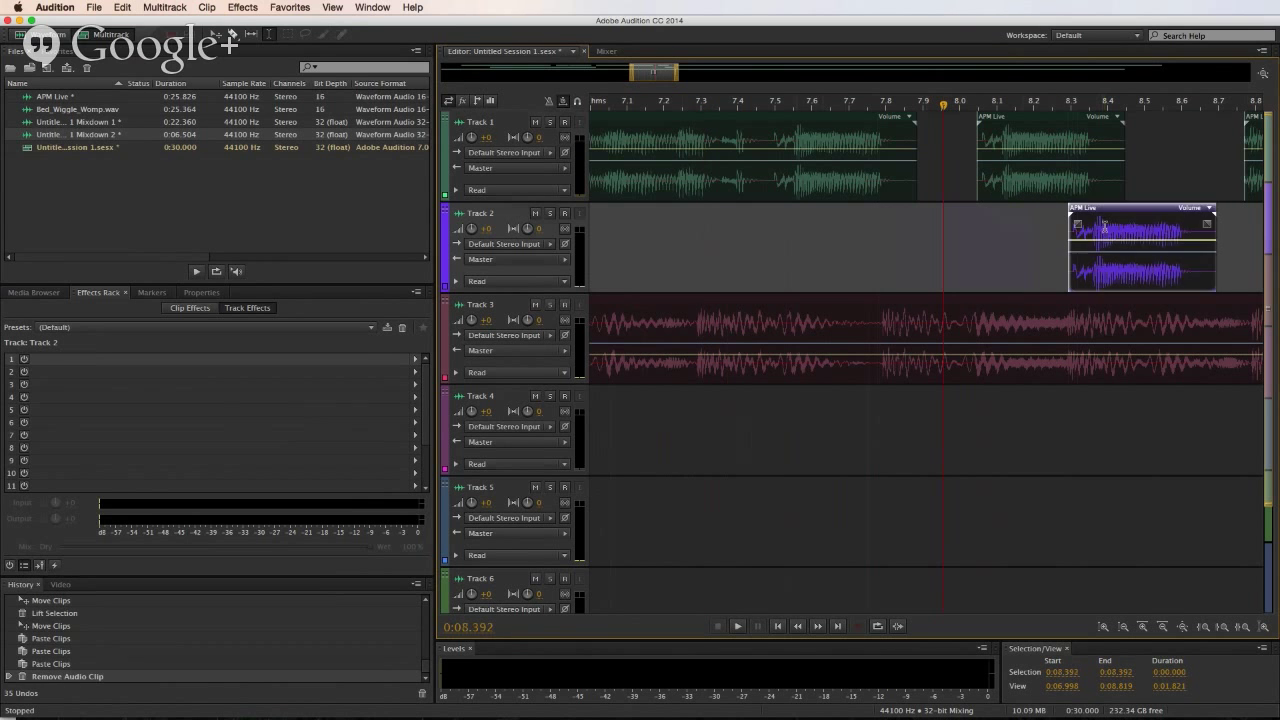
{"action": "key", "text": "Delete"}
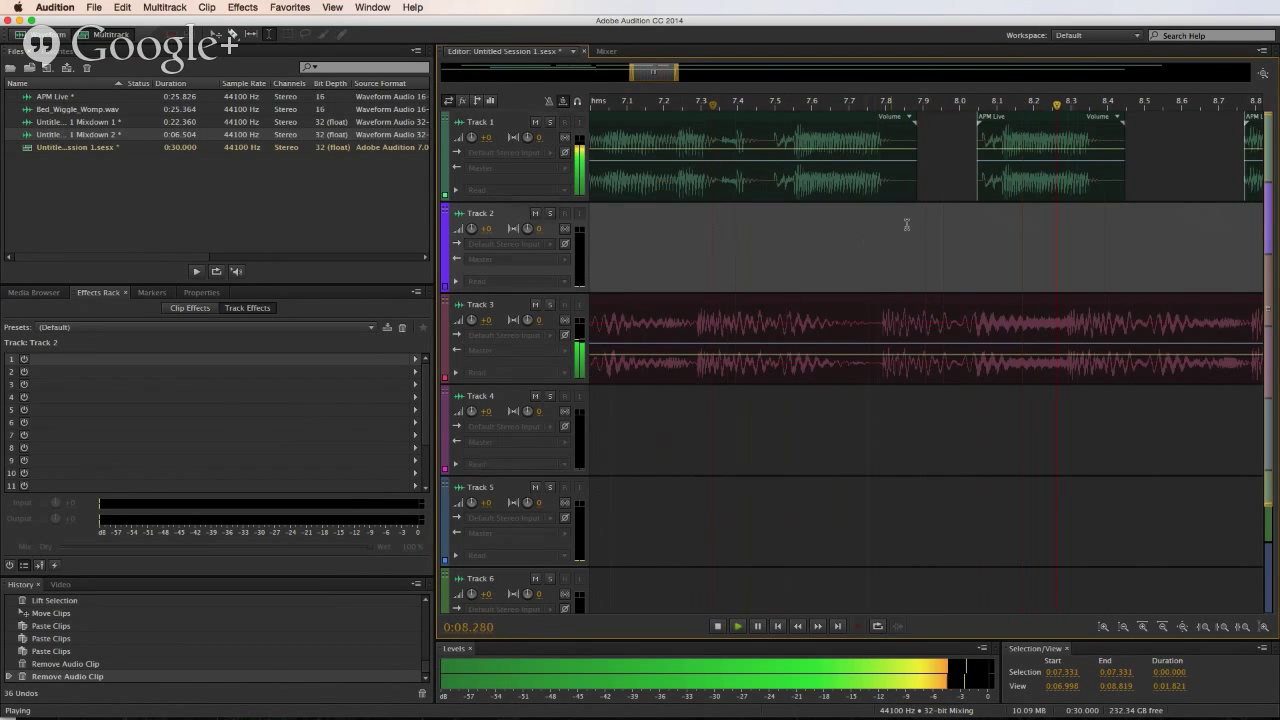
- Try the remaining copy on Track 1 at about 8.2 s, and delete it
{"action": "left_click_drag", "start_coordinate": [990, 140], "coordinate": [1066, 182]}
{"action": "key", "text": "space"}
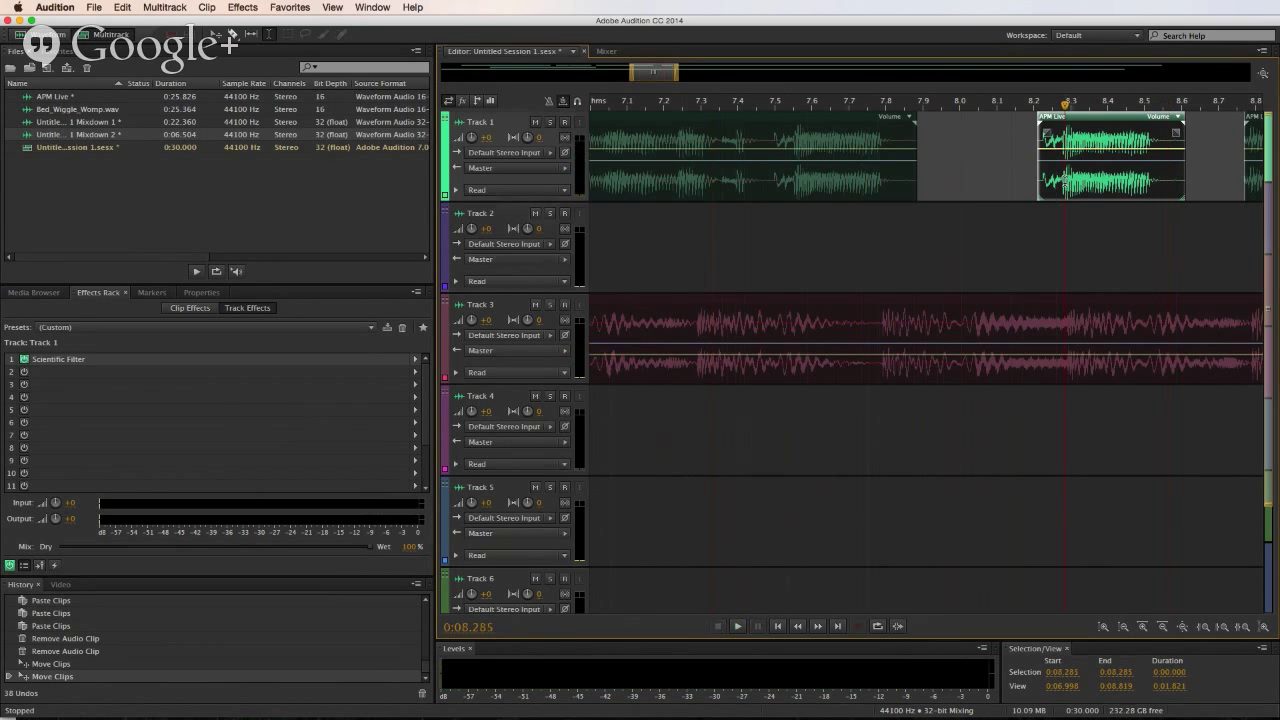
{"action": "key", "text": "Delete"}
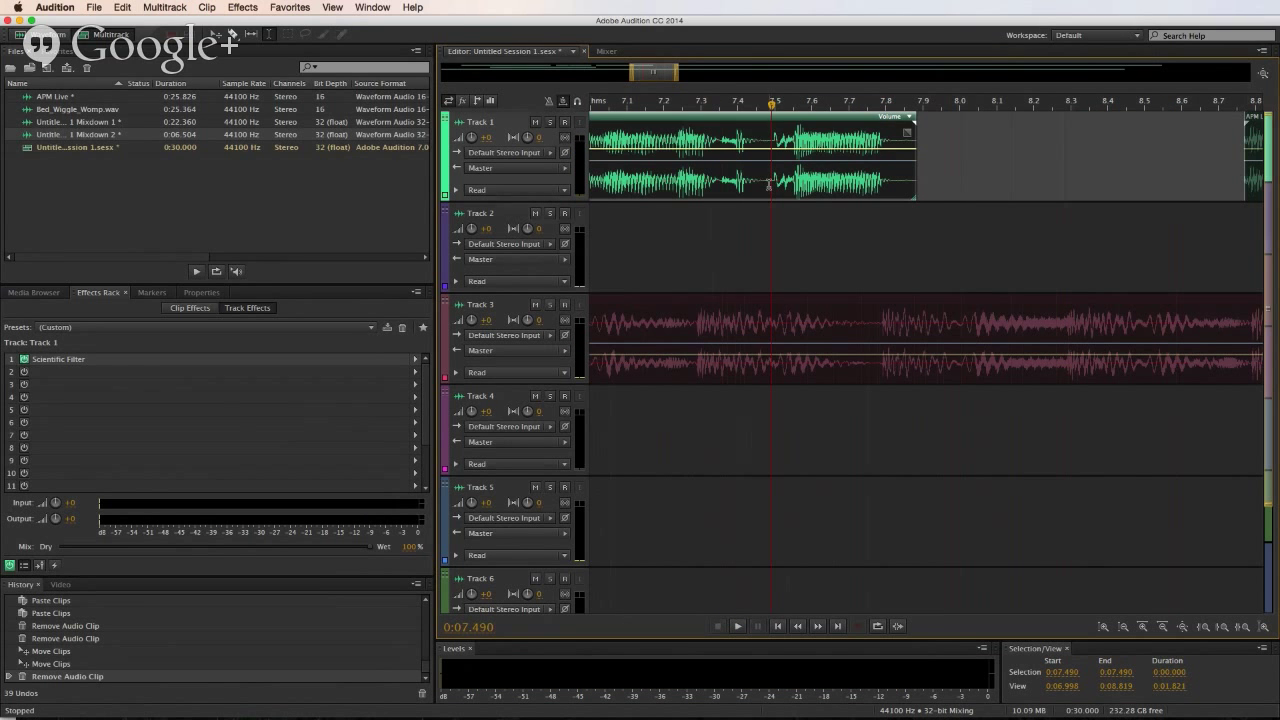
- Separate the phrase's last word from the voice clip at about 7.45 s on Track 1 and move it to start at about 7.73 s
{"action": "left_click_drag", "start_coordinate": [766, 186], "coordinate": [900, 187]}
{"action": "key", "text": "Delete"}
{"action": "key", "text": "space"}
- Paste six copies of a short voice slice, about 0.05 s long, on Track 2 between about 7.33 and 7.72 s and play the stutter
{"action": "key", "text": "super+c"}
{"action": "left_click", "coordinate": [857, 214]}
{"action": "key", "text": "super+v"}
{"action": "left_click", "coordinate": [831, 214]}
{"action": "key", "text": "super+v"}
{"action": "left_click", "coordinate": [812, 220]}
{"action": "key", "text": "super+v"}
{"action": "left_click", "coordinate": [784, 231]}
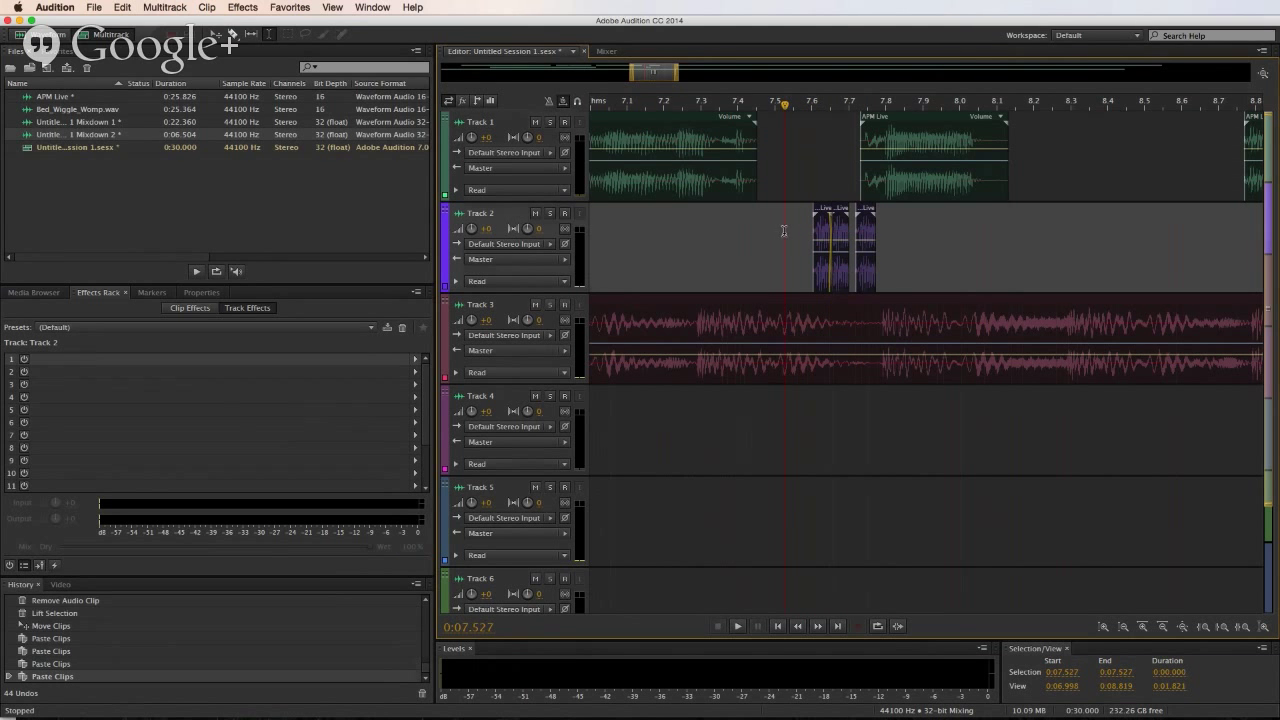
{"action": "left_click", "coordinate": [712, 240]}
{"action": "key", "text": "super+v"}
{"action": "left_click", "coordinate": [662, 240]}
{"action": "key", "text": "space"}
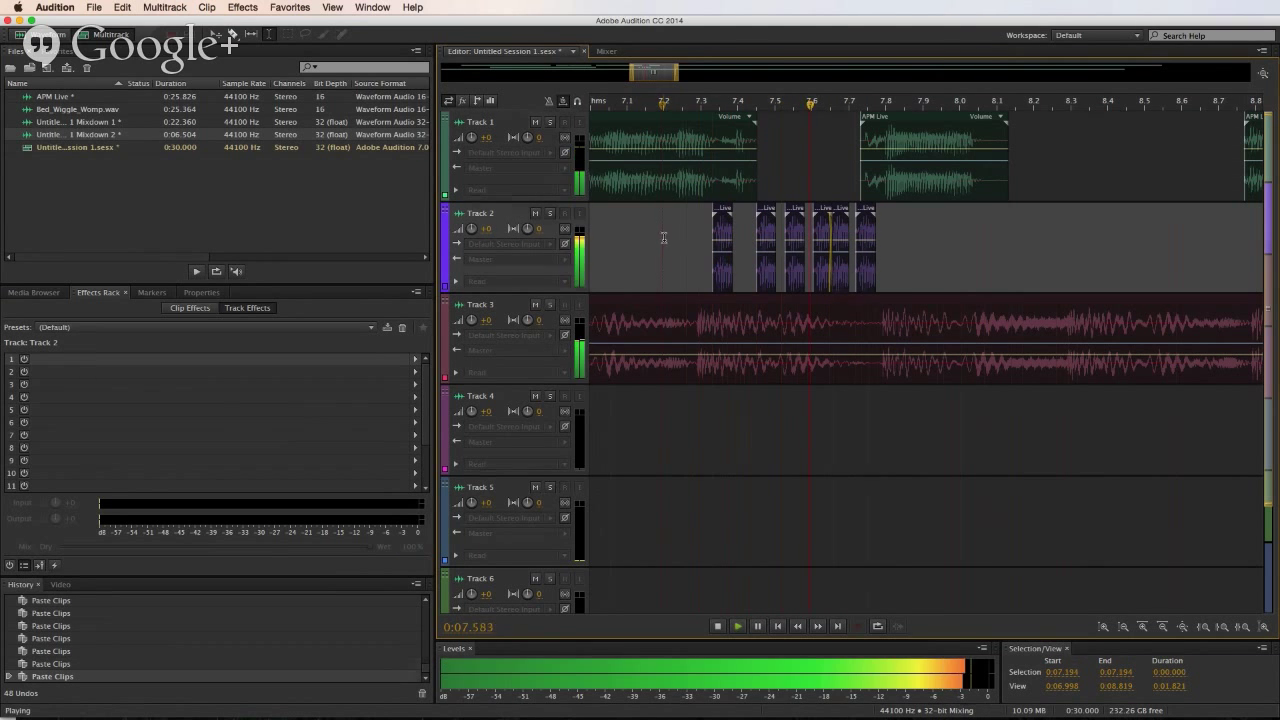
- Delete the earliest stutter slice, pasted at about 7.33 s on Track 2, after trying it slightly later, and check playback
{"action": "left_click_drag", "start_coordinate": [718, 253], "coordinate": [741, 265]}
{"action": "key", "text": "space"}
{"action": "left_click", "coordinate": [705, 263]}
{"action": "key", "text": "space"}
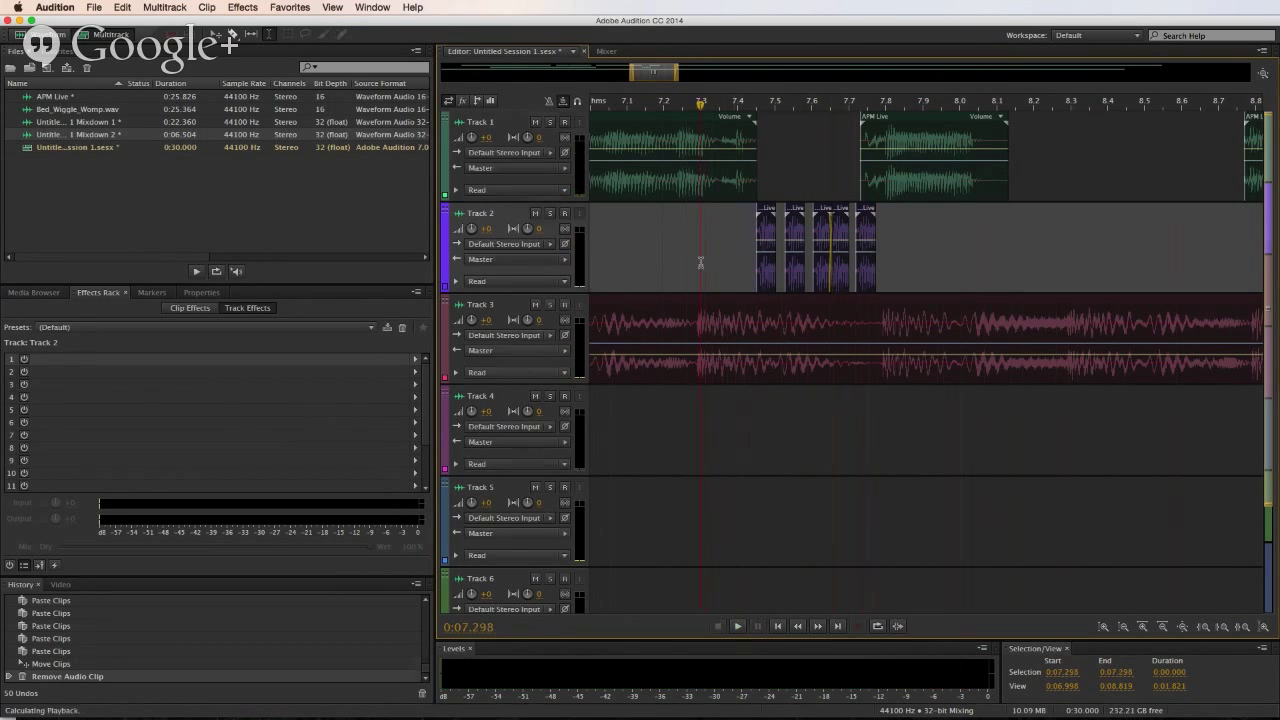
- Extend the voice clip's end on Track 1 to about 7.49 s and delete the overlapping stutter slice on Track 2, checking playback
{"action": "left_click", "coordinate": [735, 179]}
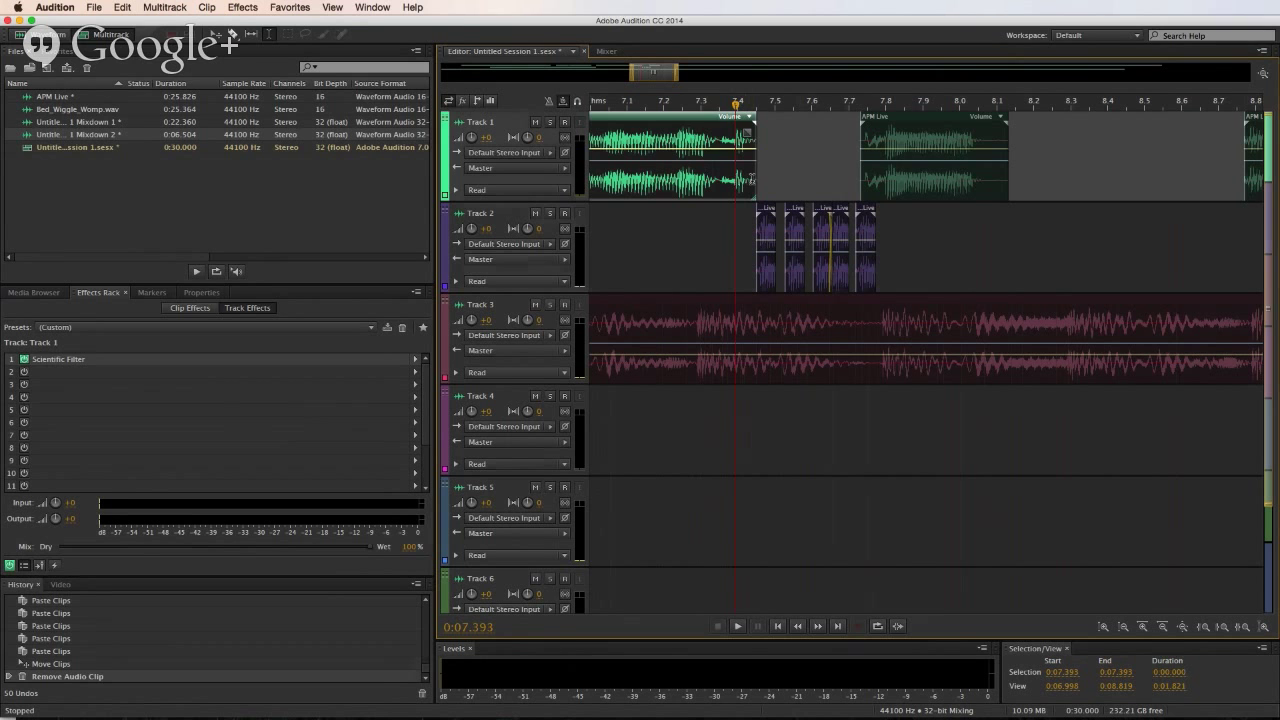
{"action": "left_click_drag", "start_coordinate": [756, 180], "coordinate": [768, 180]}
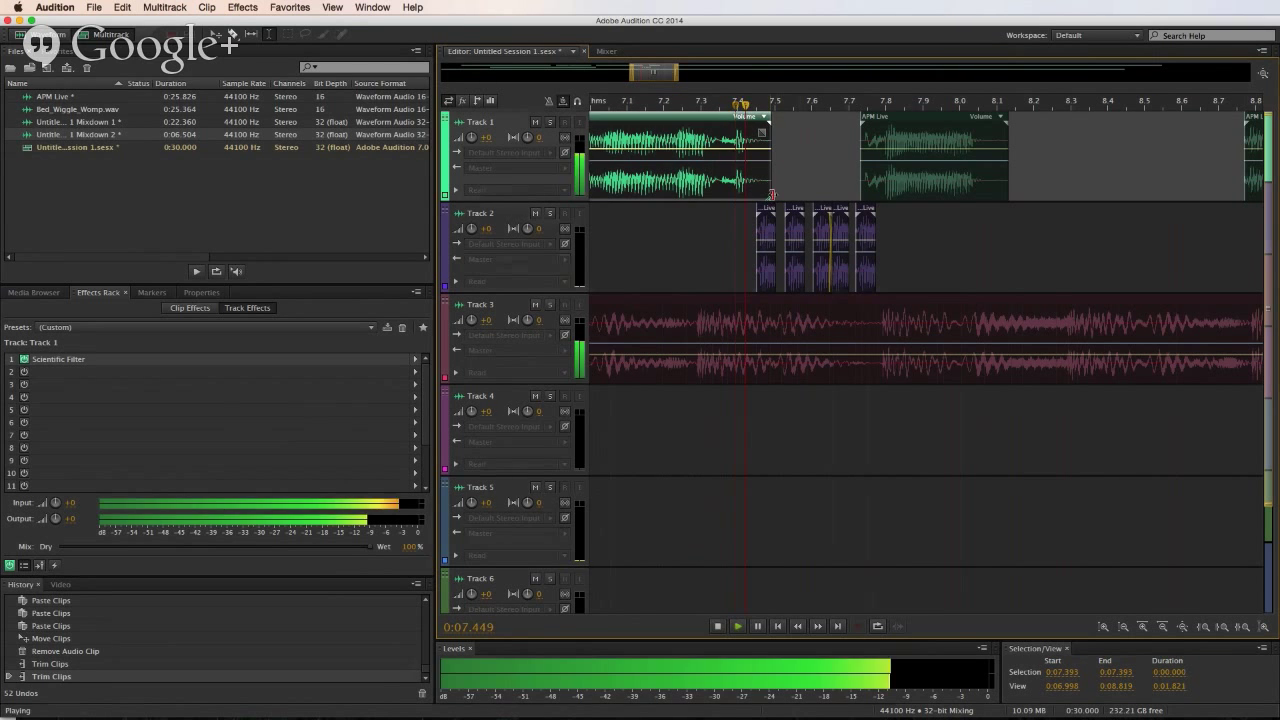
{"action": "left_click", "coordinate": [763, 220]}
{"action": "left_click", "coordinate": [708, 227]}
{"action": "key", "text": "space"}
{"action": "key", "text": "space"}
{"action": "left_click", "coordinate": [686, 224]}
{"action": "key", "text": "space"}
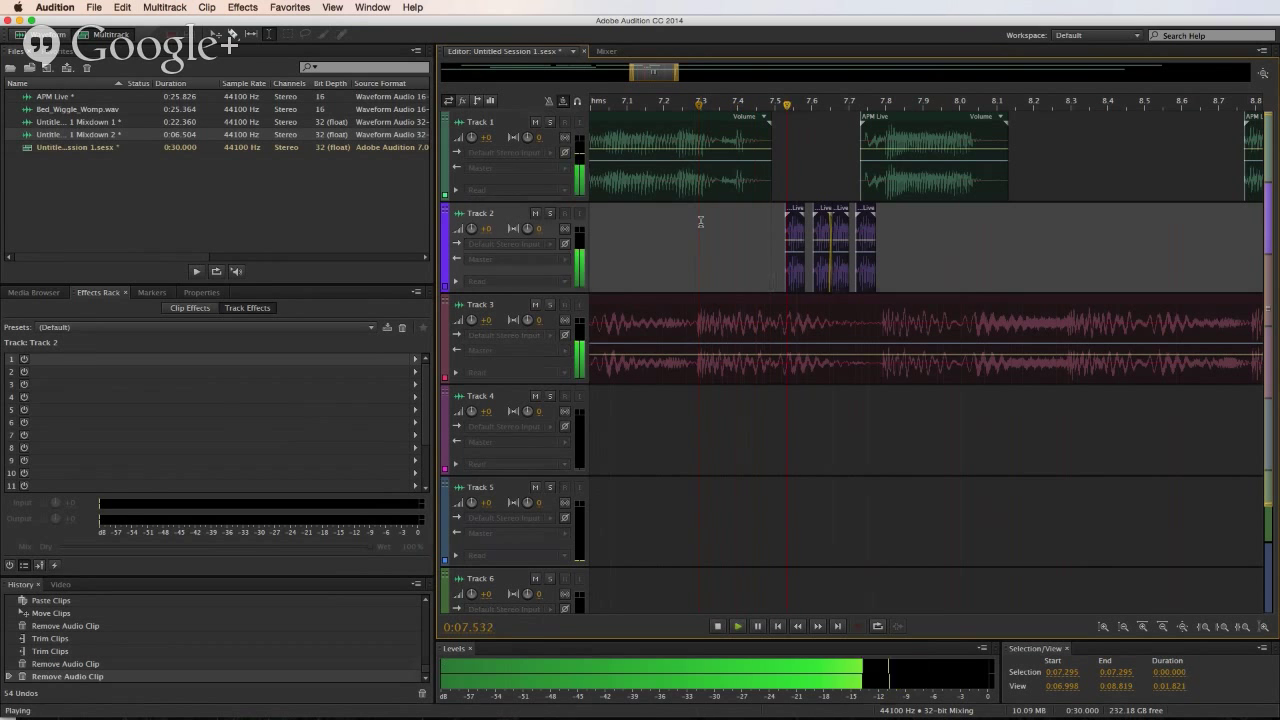
- Shift the two middle stutter slices on Track 2 so the four slices are evenly spaced, and check playback
{"action": "key", "text": "space"}
{"action": "key", "text": "space"}
{"action": "left_click_drag", "start_coordinate": [816, 234], "coordinate": [824, 245]}
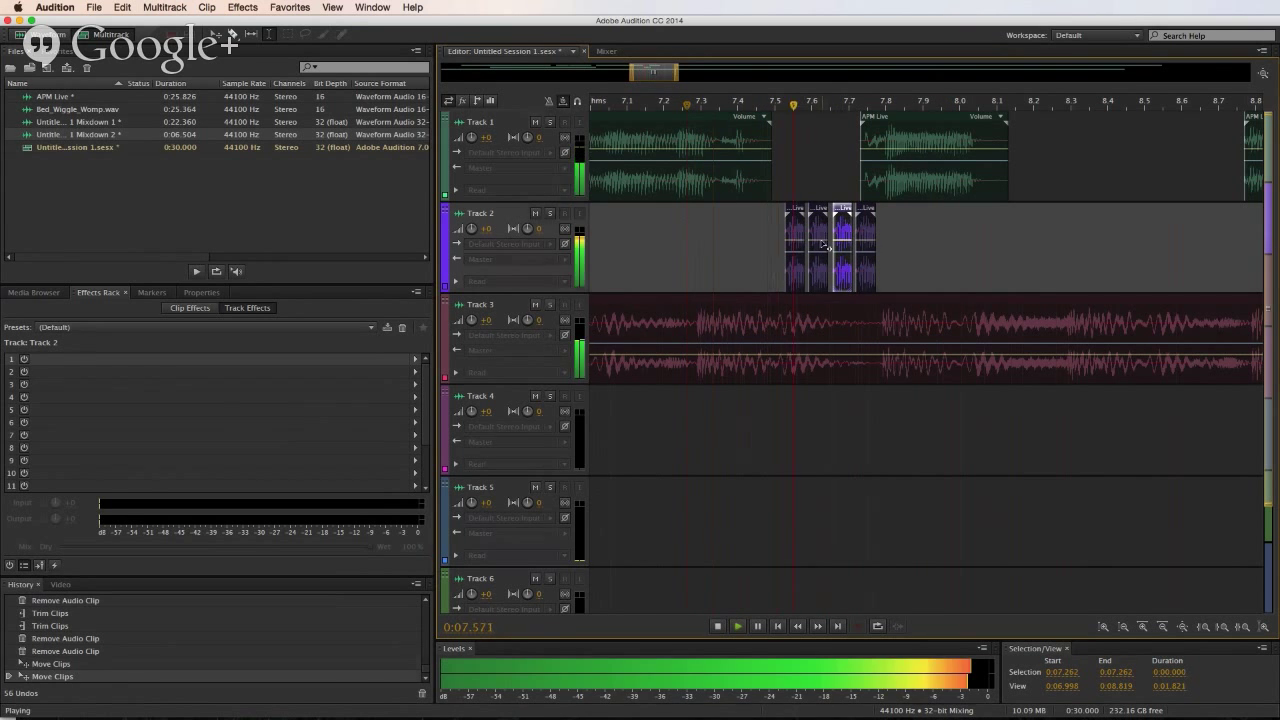
{"action": "key", "text": "space"}
- Adjust the envelopes of the first three stutter slices on Track 2 and listen to the passage
{"action": "left_click", "coordinate": [800, 220]}
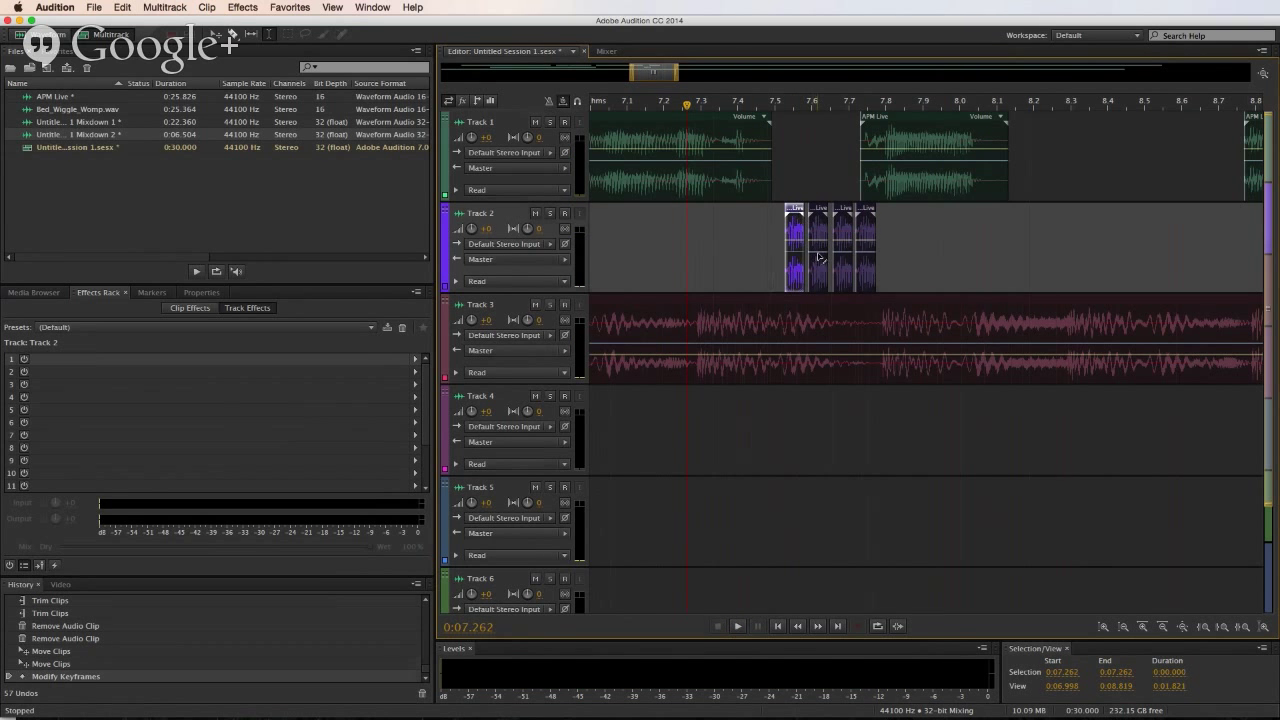
{"action": "left_click", "coordinate": [818, 258]}
{"action": "left_click", "coordinate": [843, 258]}
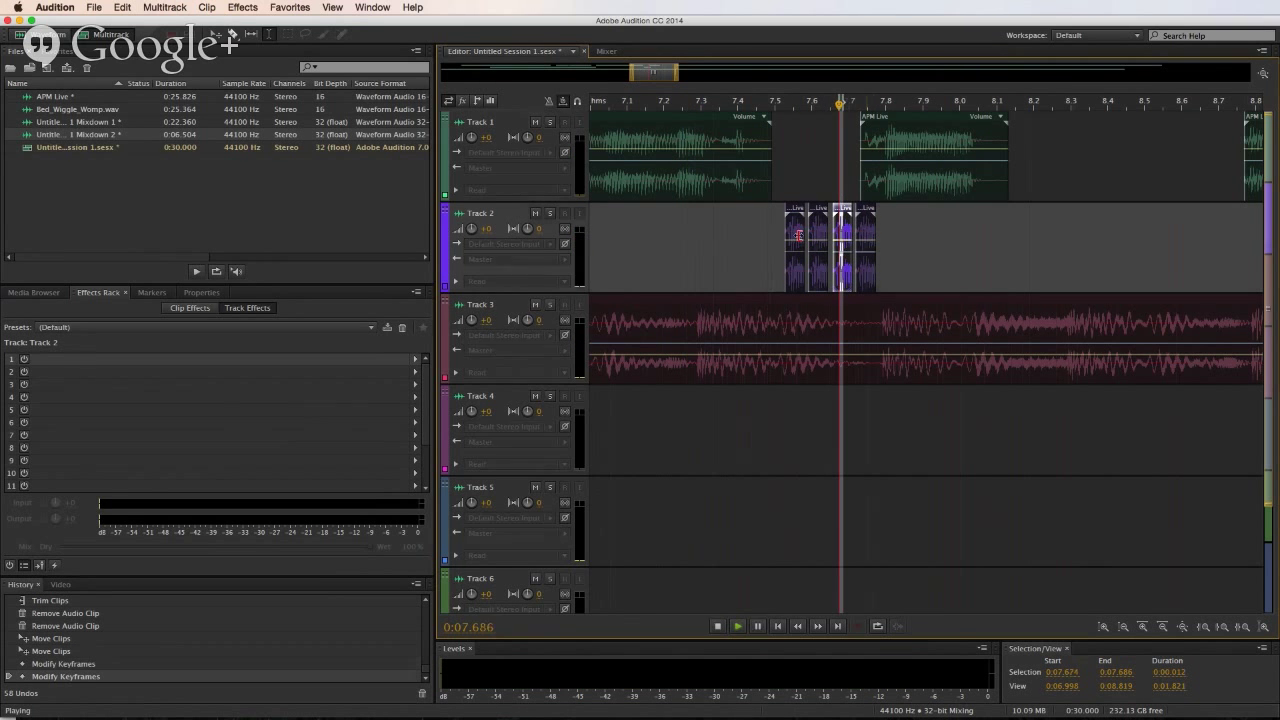
{"action": "left_click", "coordinate": [828, 194]}
{"action": "key", "text": "space"}
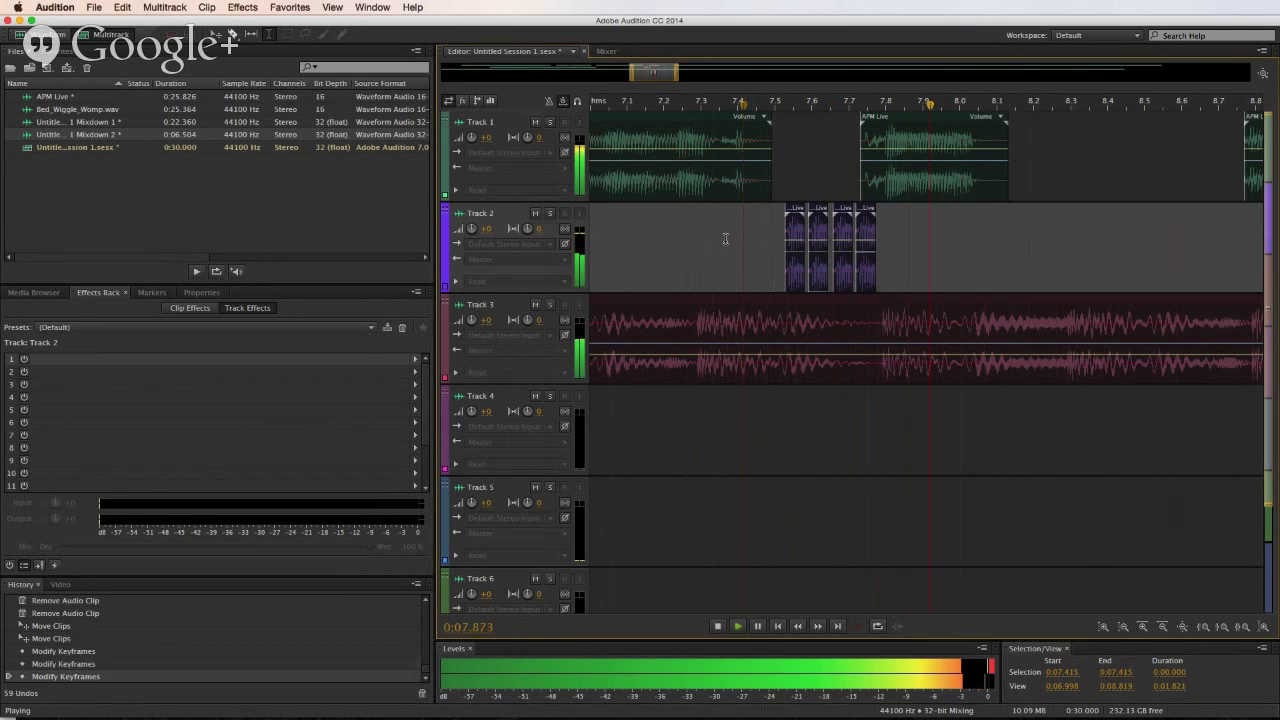
{"action": "scroll", "coordinate": [799, 111], "scroll_direction": "down", "scroll_amount": 5}
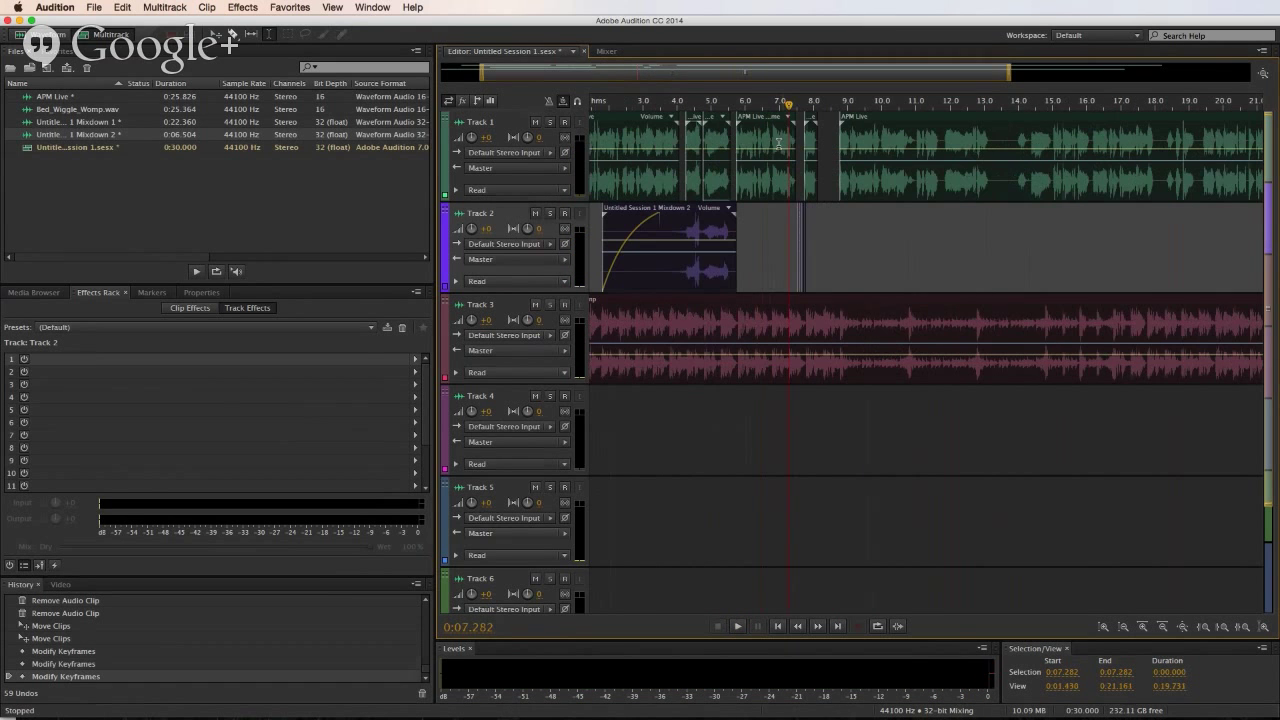
{"action": "key", "text": "space"}
- Place FX_Wet_Wipe.wav on Track 4 from about 4.6 to 8.1 s, after trying the Futz_Stop effect from the 20140918 folder
{"action": "left_click", "coordinate": [30, 292]}
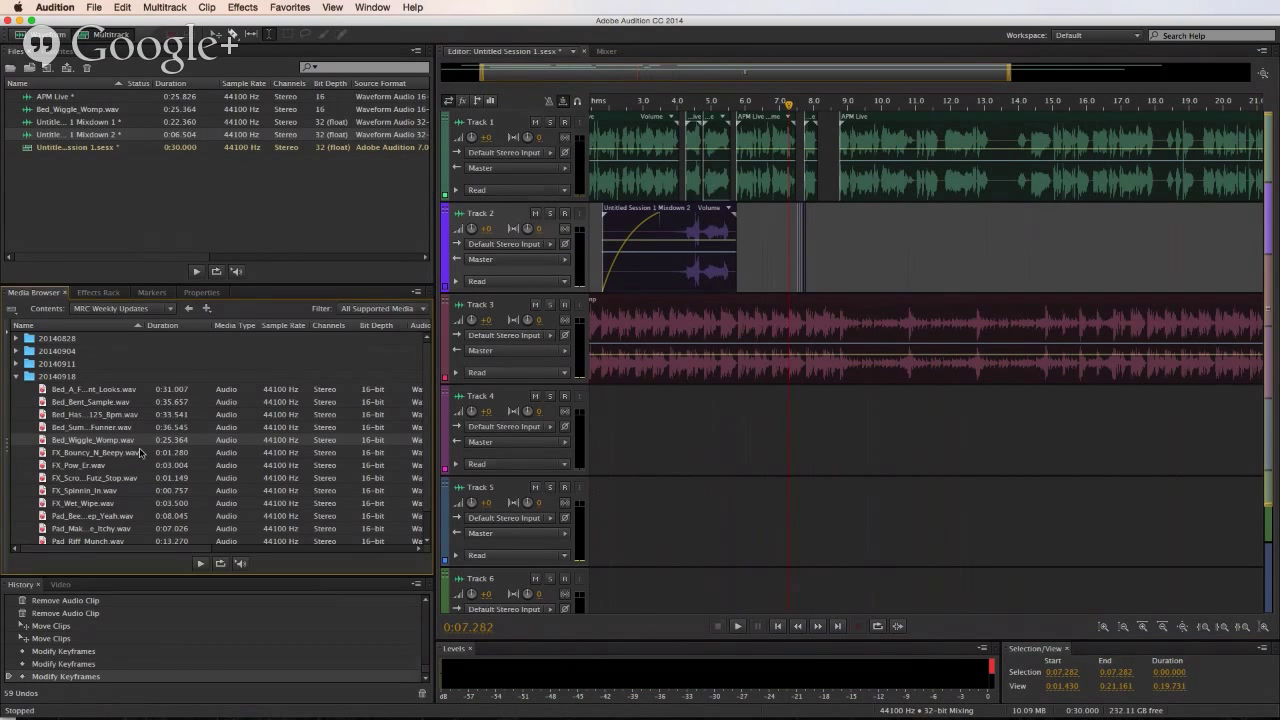
{"action": "left_click_drag", "start_coordinate": [89, 478], "coordinate": [778, 466]}
{"action": "left_click_drag", "start_coordinate": [88, 503], "coordinate": [785, 432]}
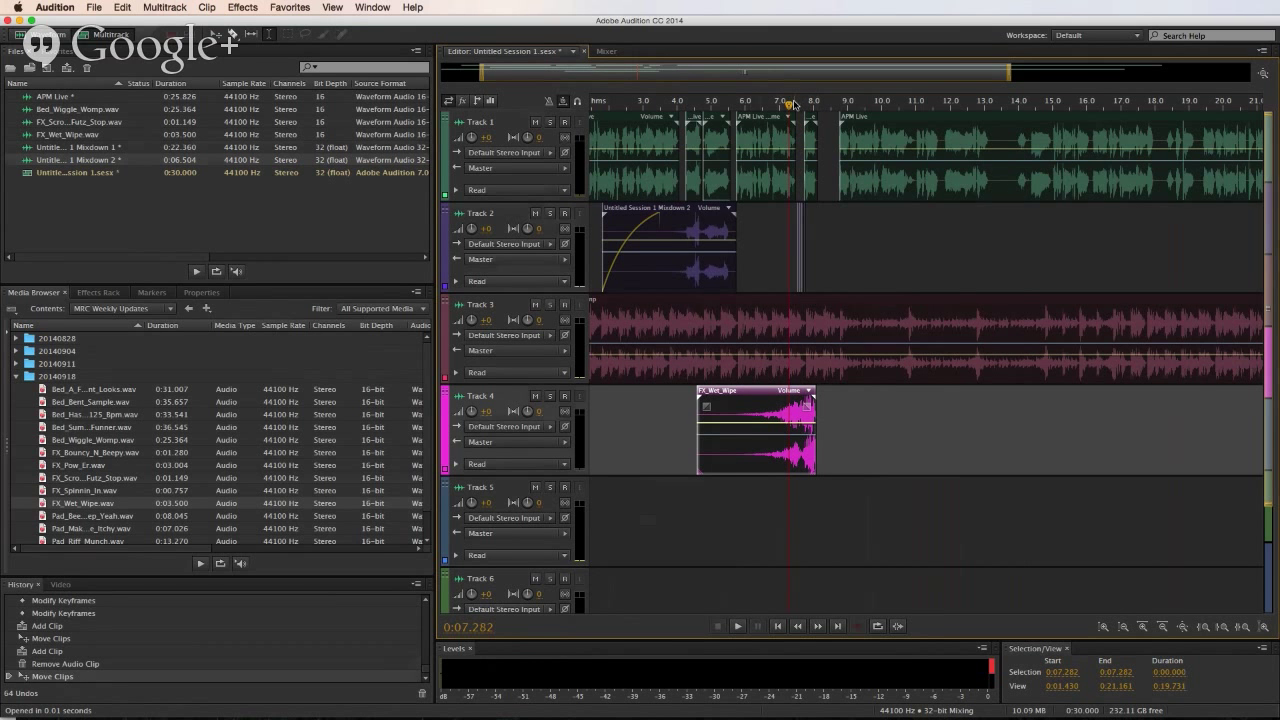
{"action": "scroll", "coordinate": [793, 104], "scroll_direction": "up", "scroll_amount": 10}
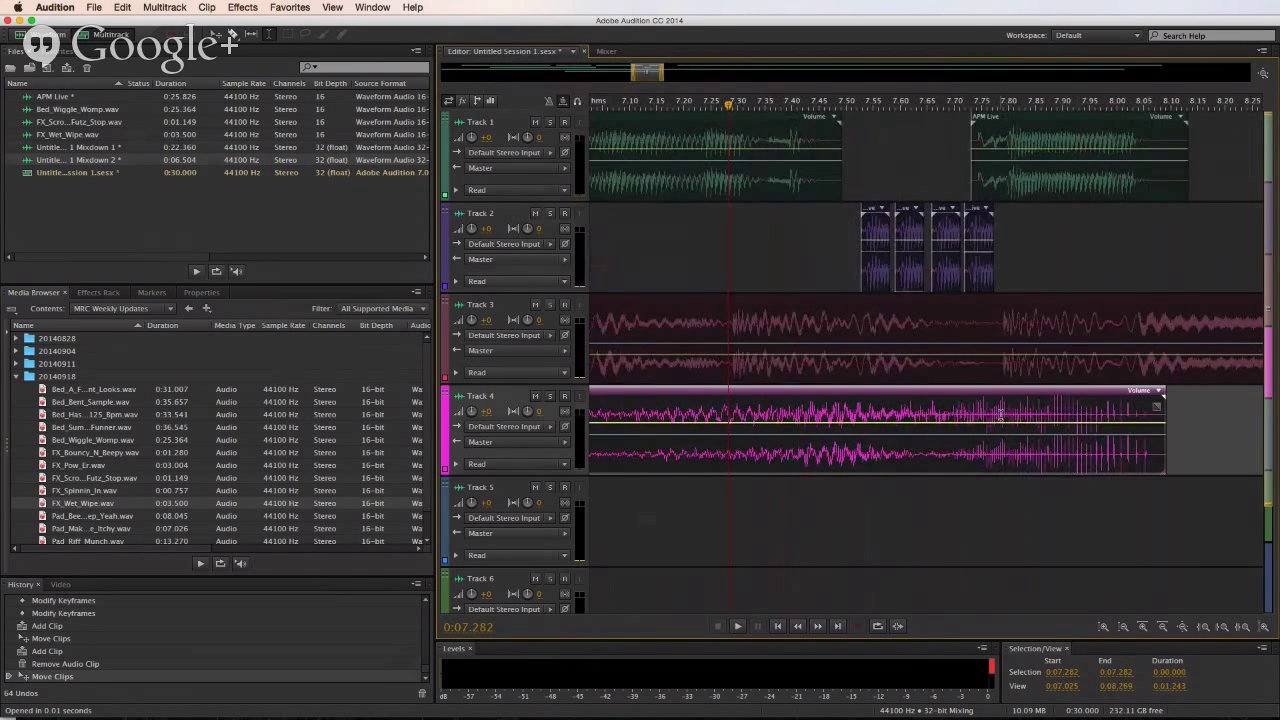
- Move the FX_Wet_Wipe clip on Track 4 earlier so it ends at about 7.8 s, and check playback
{"action": "left_click_drag", "start_coordinate": [1000, 447], "coordinate": [884, 443]}
{"action": "key", "text": "space"}
{"action": "key", "text": "space"}
{"action": "left_click", "coordinate": [684, 250]}
{"action": "key", "text": "space"}
{"action": "scroll", "coordinate": [795, 116], "scroll_direction": "down", "scroll_amount": 5}
{"action": "left_click", "coordinate": [691, 249]}
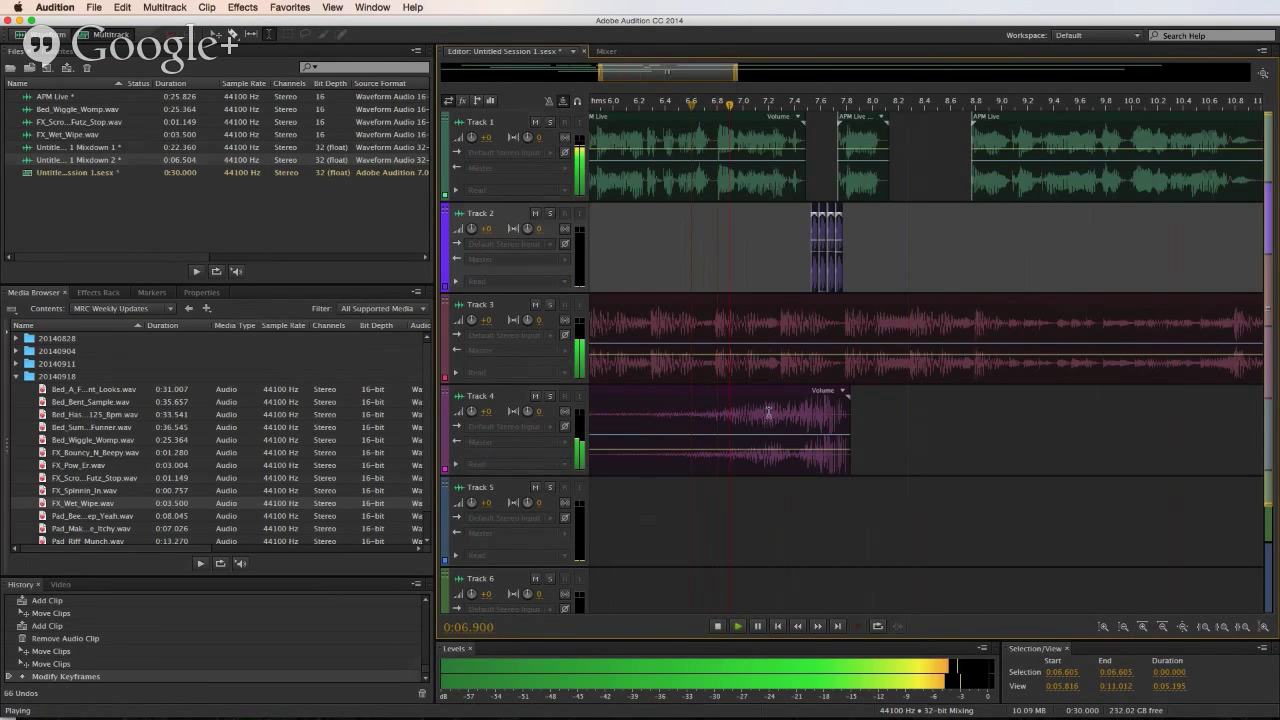
- Adjust the volume envelope of the FX_Wet_Wipe clip on Track 4 below its original level and listen through the passage
{"action": "left_click_drag", "start_coordinate": [773, 456], "coordinate": [783, 438]}
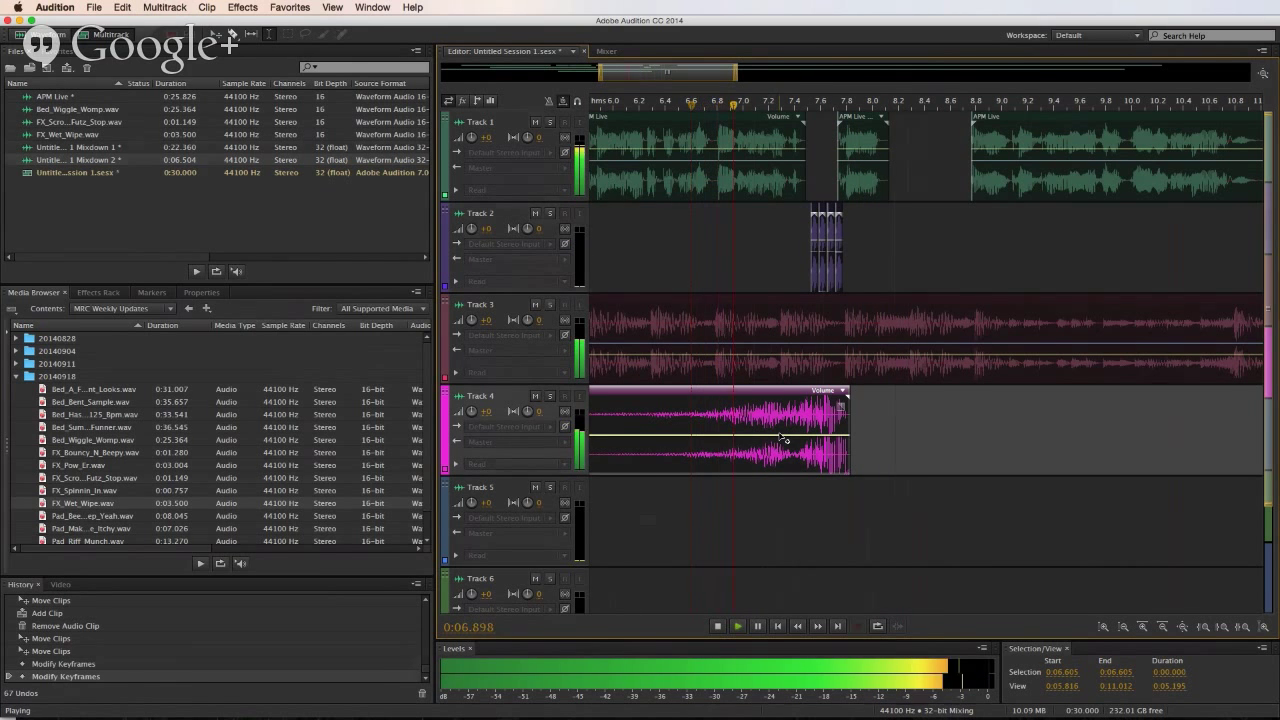
{"action": "key", "text": "space"}
{"action": "key", "text": "space"}
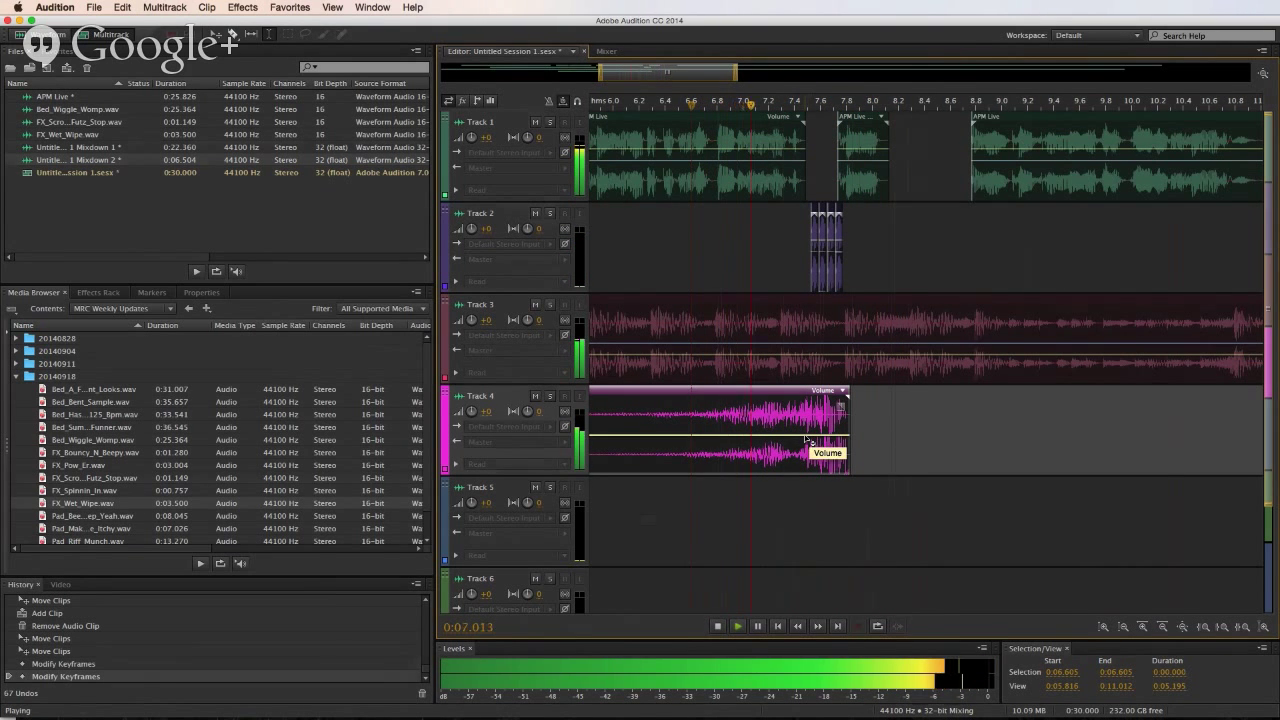
{"action": "left_click", "coordinate": [968, 197]}
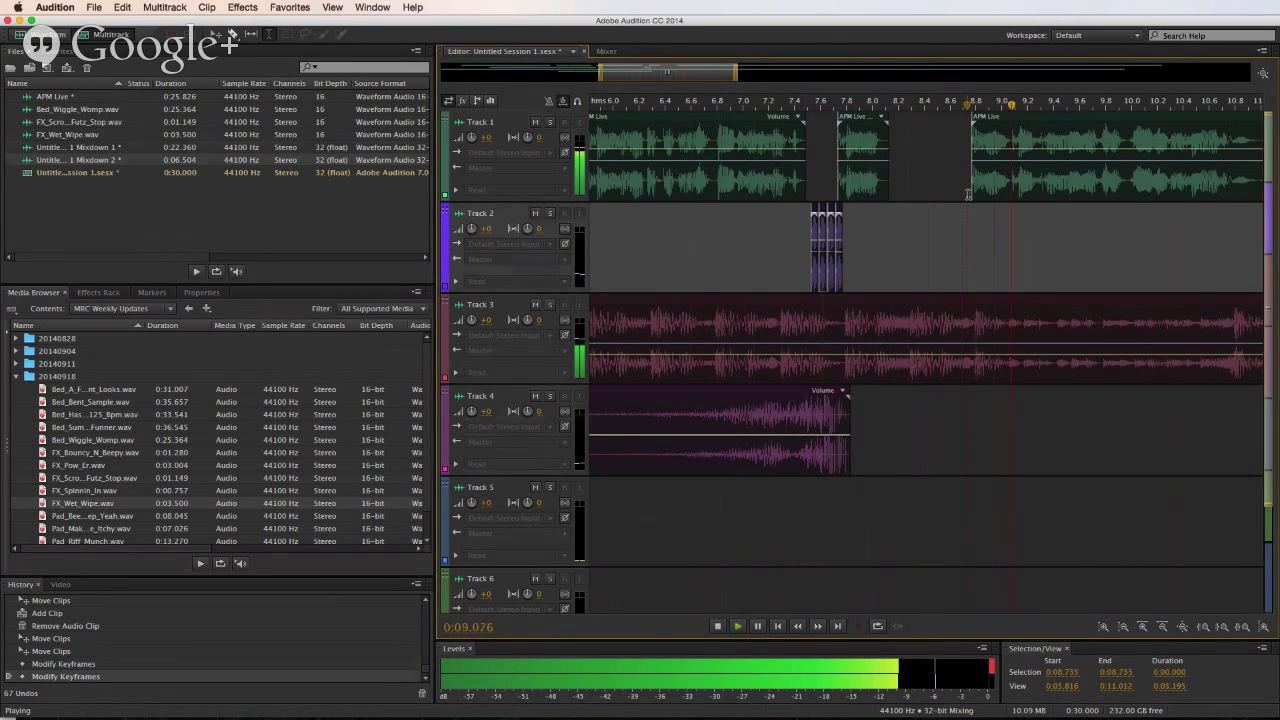
{"action": "scroll", "coordinate": [988, 107], "scroll_direction": "down", "scroll_amount": 6}
{"action": "key", "text": "space"}
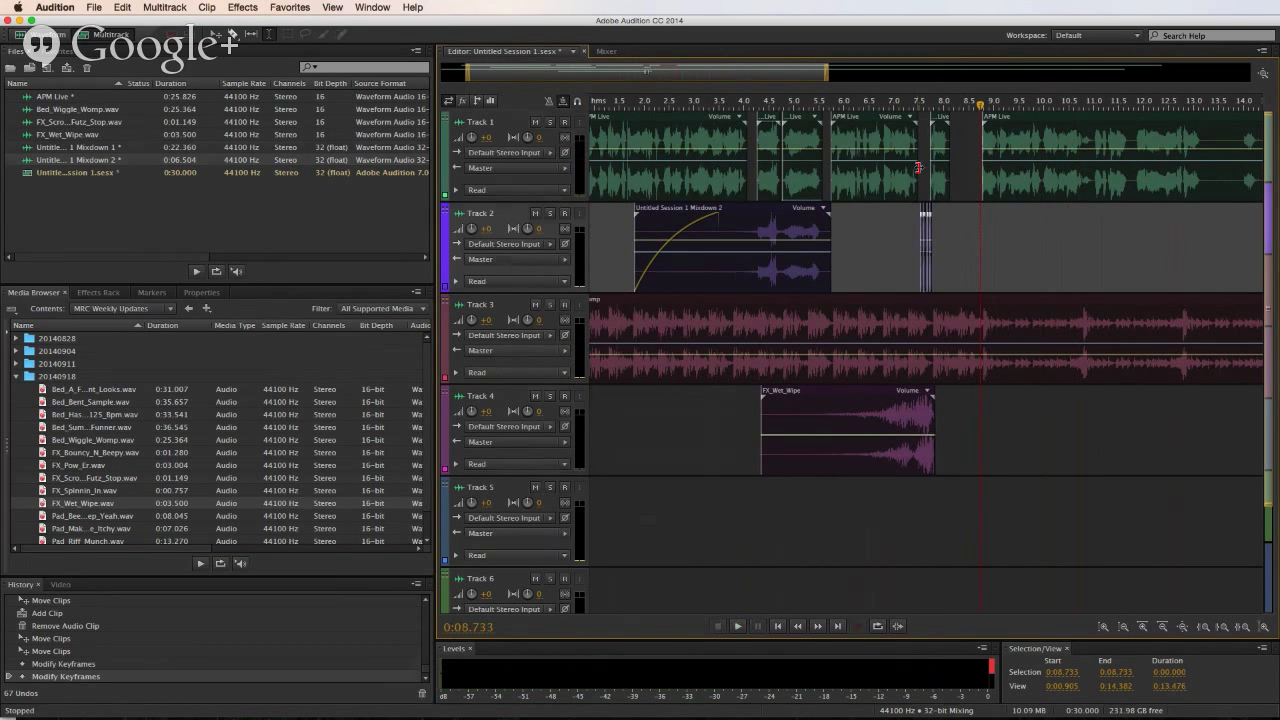
- Copy the short Track 1 voice clip after the stutter slices to Track 2 at about 7.97 s and to Track 1 at about 8.23 s
{"action": "left_click", "coordinate": [927, 124]}
{"action": "key", "text": "space"}
{"action": "scroll", "coordinate": [958, 107], "scroll_direction": "up", "scroll_amount": 15}
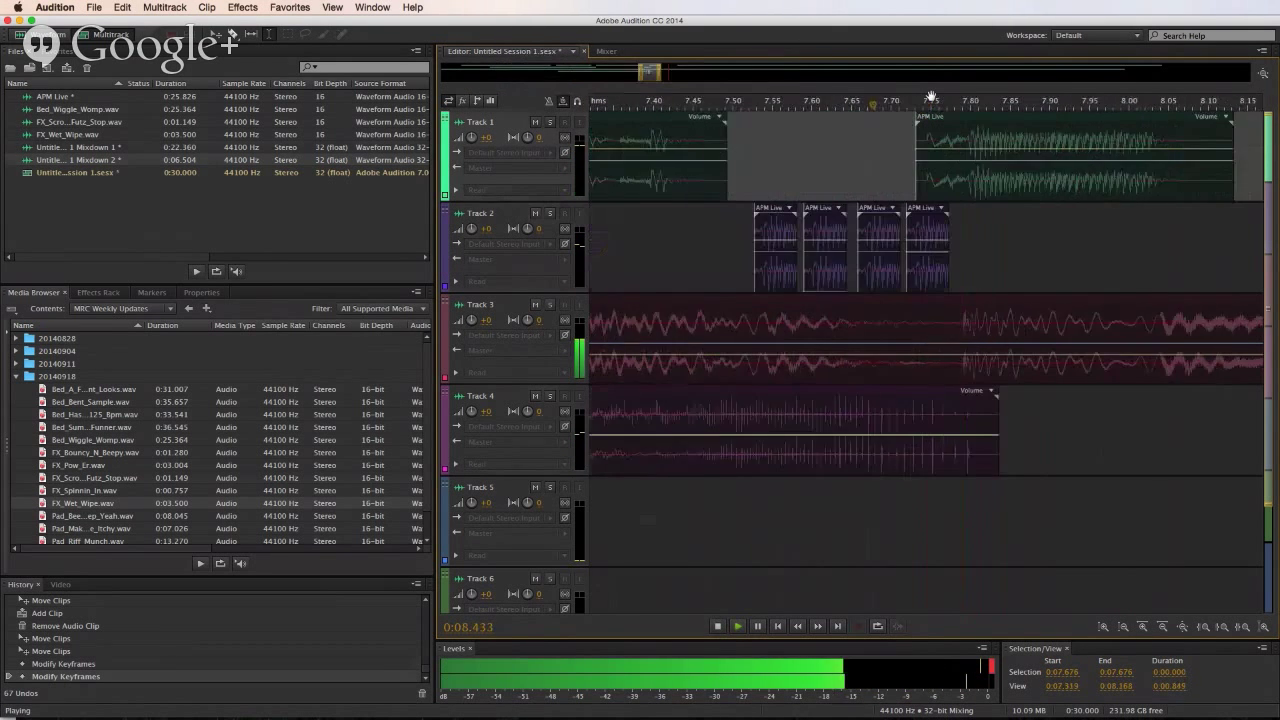
{"action": "key", "text": "space"}
{"action": "scroll", "coordinate": [958, 107], "scroll_direction": "down", "scroll_amount": 5}
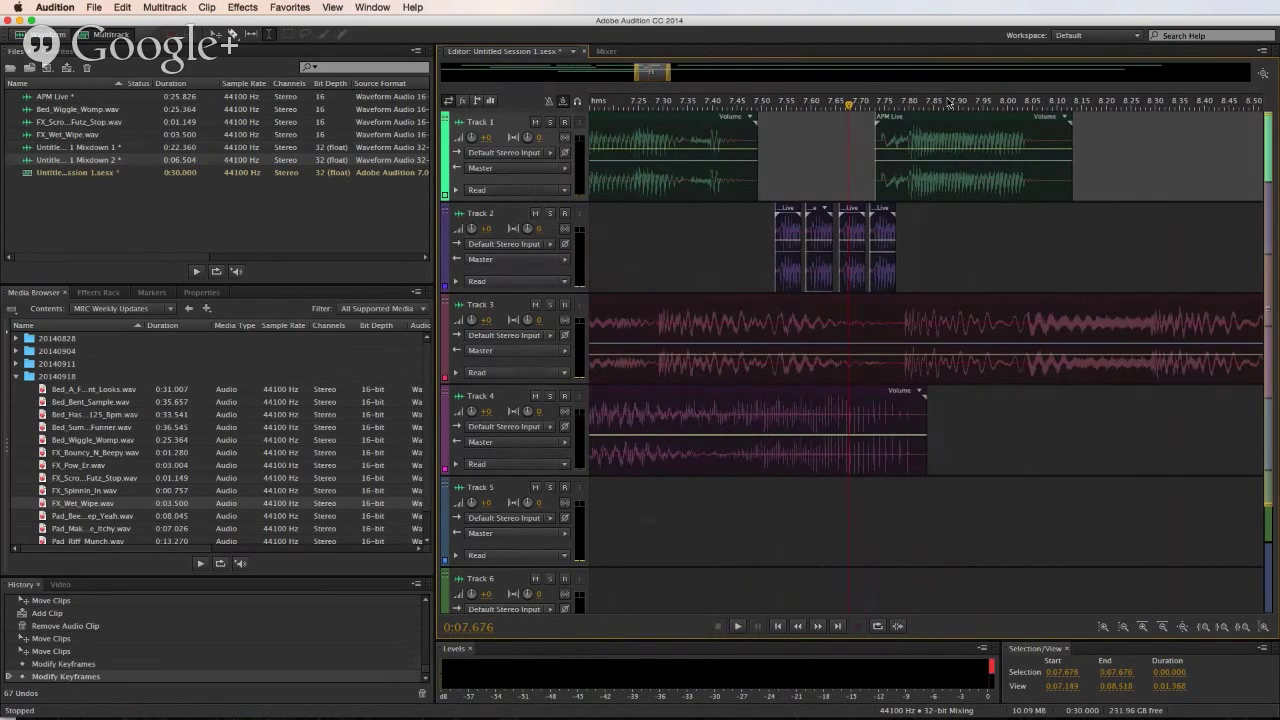
{"action": "left_click_drag", "start_coordinate": [916, 127], "coordinate": [1127, 150]}
{"action": "left_click", "coordinate": [1027, 262]}
{"action": "left_click", "coordinate": [1144, 161]}
{"action": "key", "text": "space"}
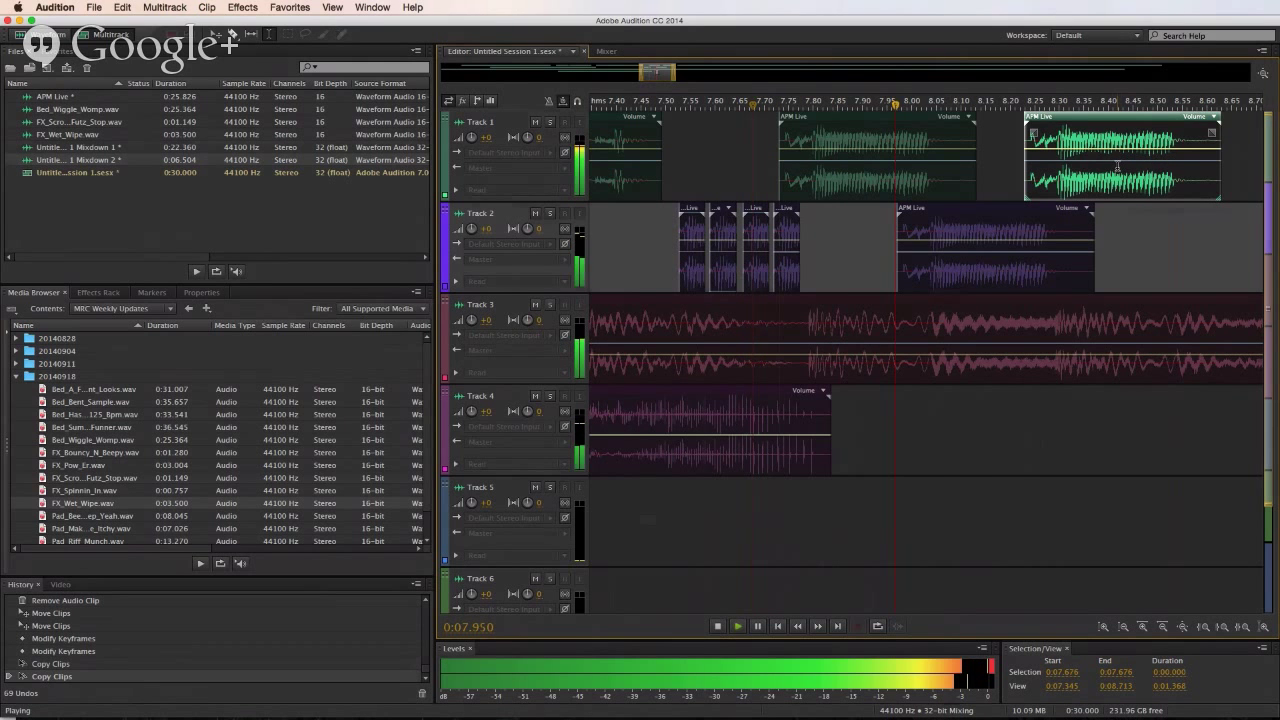
- Adjust the envelopes of the two copied voice clips on Tracks 1 and 2, and play the repeats
{"action": "left_click", "coordinate": [1020, 268]}
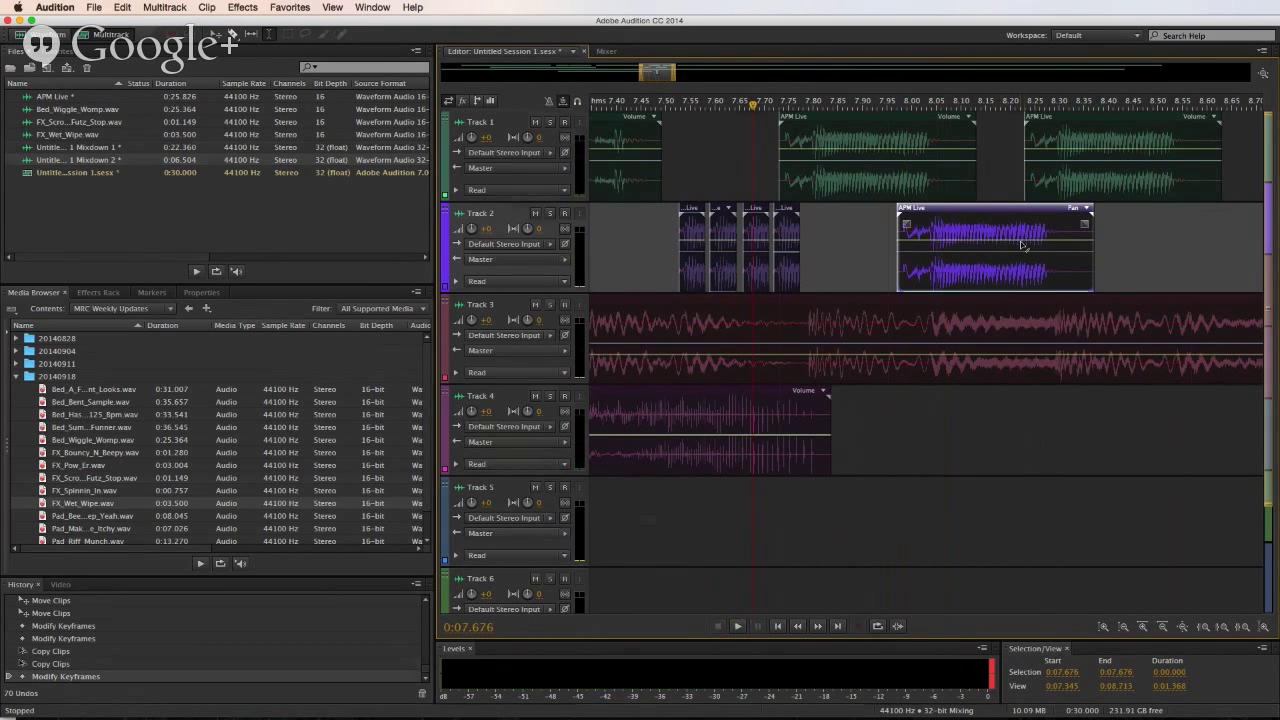
{"action": "left_click", "coordinate": [1100, 160]}
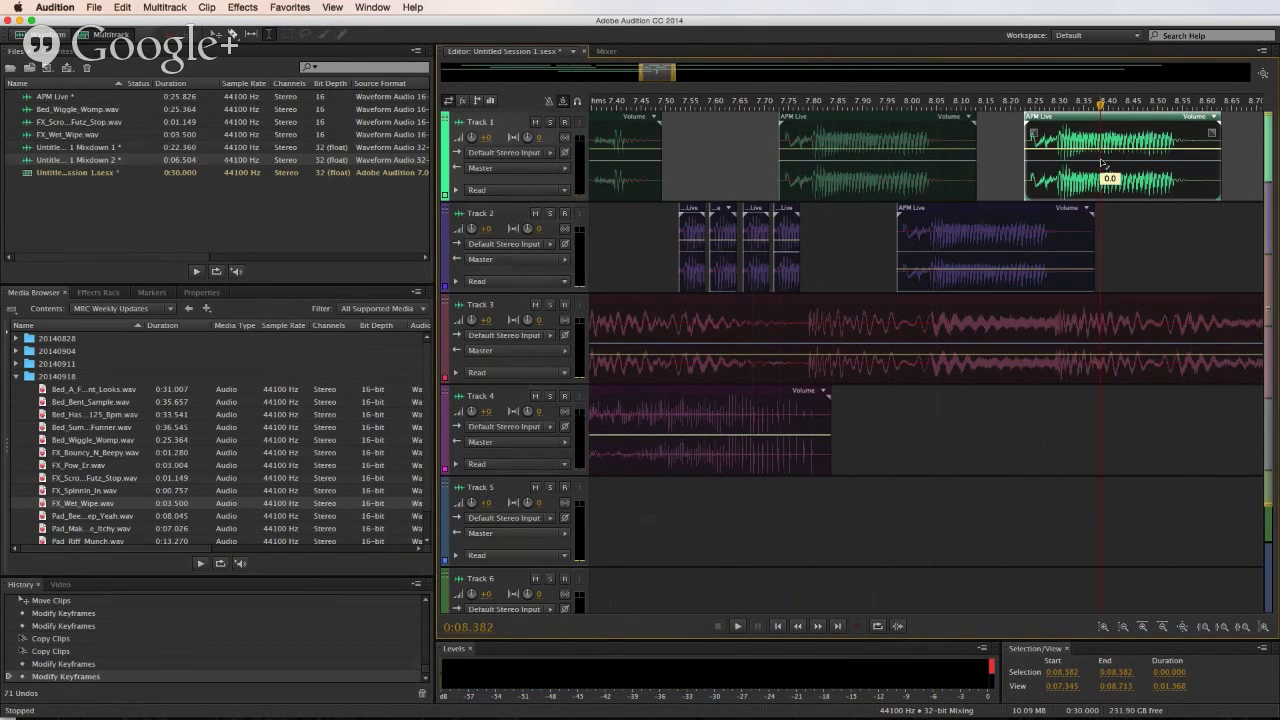
{"action": "key", "text": "space"}
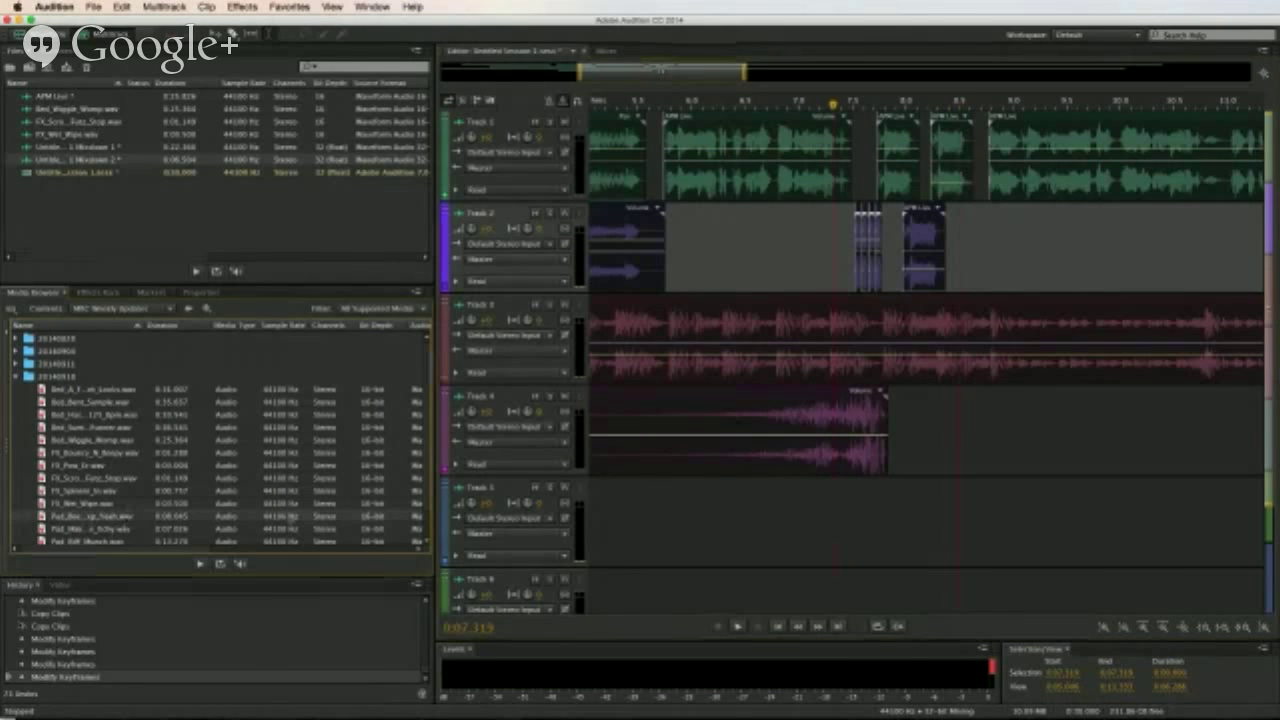
- Add the Pad_Bee...ep_Yeah.wav file to Track 4 and trim it to a short piece from about 8.35 to 8.75 s
{"action": "left_click_drag", "start_coordinate": [90, 516], "coordinate": [1100, 440]}
{"action": "key", "text": "Delete"}
{"action": "left_click", "coordinate": [1089, 464]}
{"action": "left_click", "coordinate": [1120, 445]}
{"action": "key", "text": "Delete"}
{"action": "left_click", "coordinate": [978, 474]}
{"action": "left_click", "coordinate": [915, 520]}
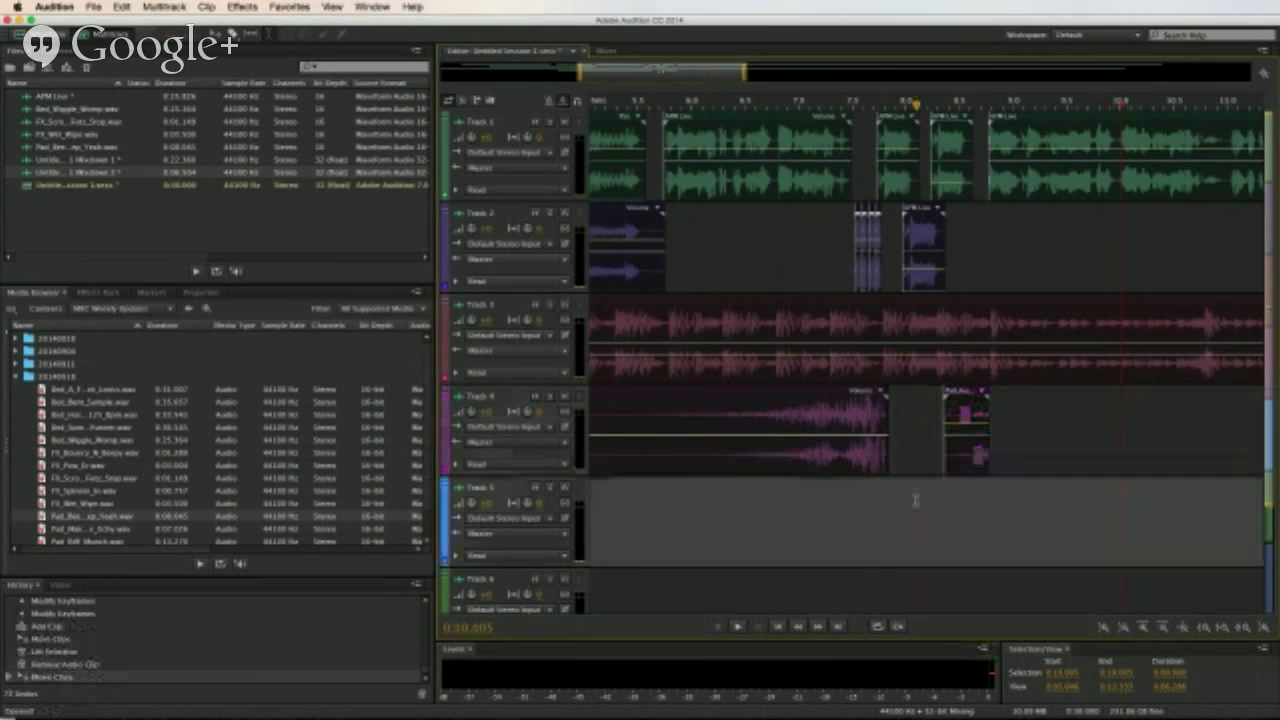
{"action": "key", "text": "space"}
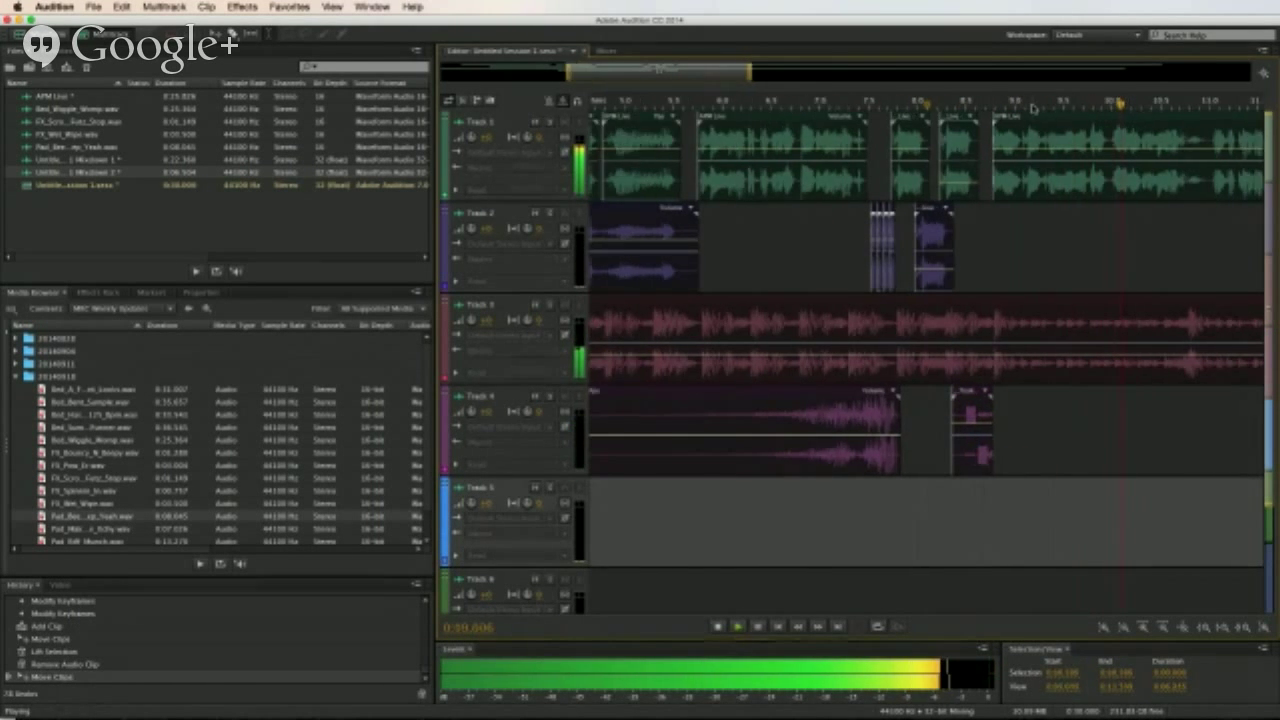
- Remove the audio on Track 1 between about 10.8 and 11.0 s and listen to the surrounding phrases
{"action": "key", "text": "minus"}
{"action": "key", "text": "minus"}
{"action": "key", "text": "minus"}
{"action": "key", "text": "space"}
{"action": "left_click_drag", "start_coordinate": [1030, 190], "coordinate": [1046, 196]}
{"action": "key", "text": "Delete"}
{"action": "key", "text": "space"}
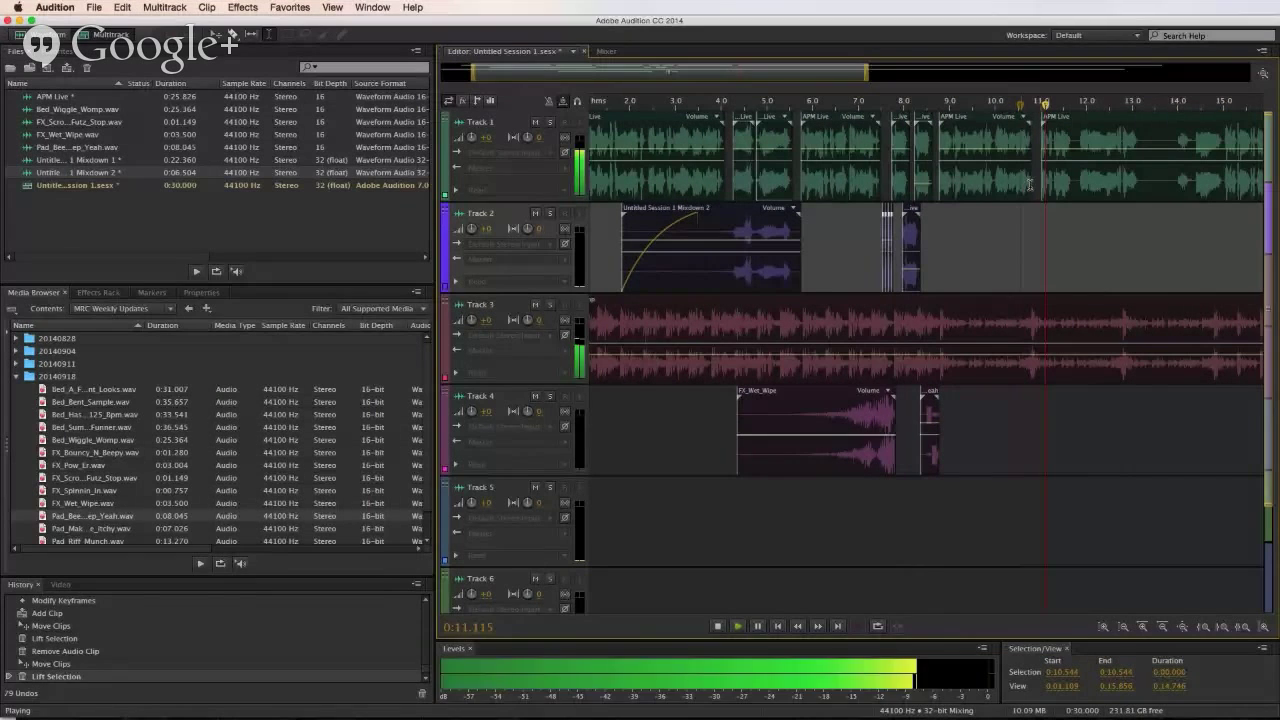
{"action": "key", "text": "space"}
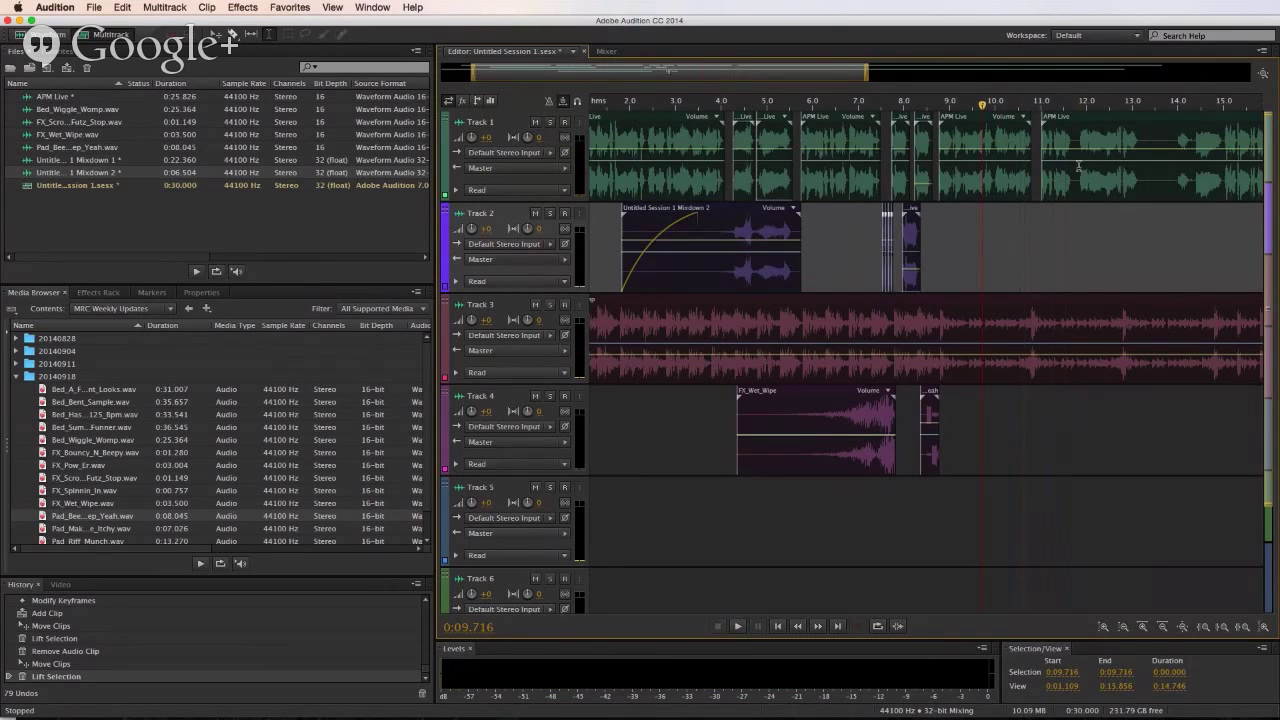
- Listen to the following phrase and remove the Track 1 audio between about 13.2 and 14.3 s
{"action": "scroll", "coordinate": [1058, 108], "scroll_direction": "up", "scroll_amount": 4}
{"action": "left_click", "coordinate": [946, 260]}
{"action": "key", "text": "space"}
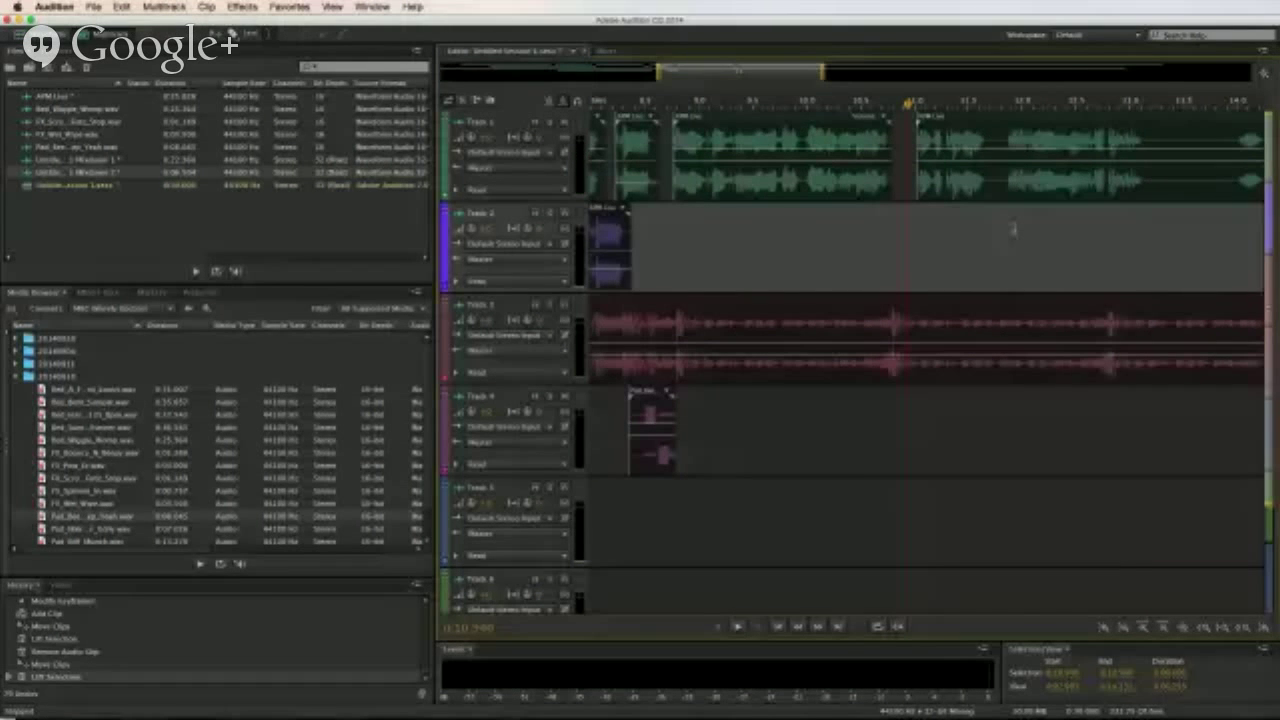
{"action": "key", "text": "space"}
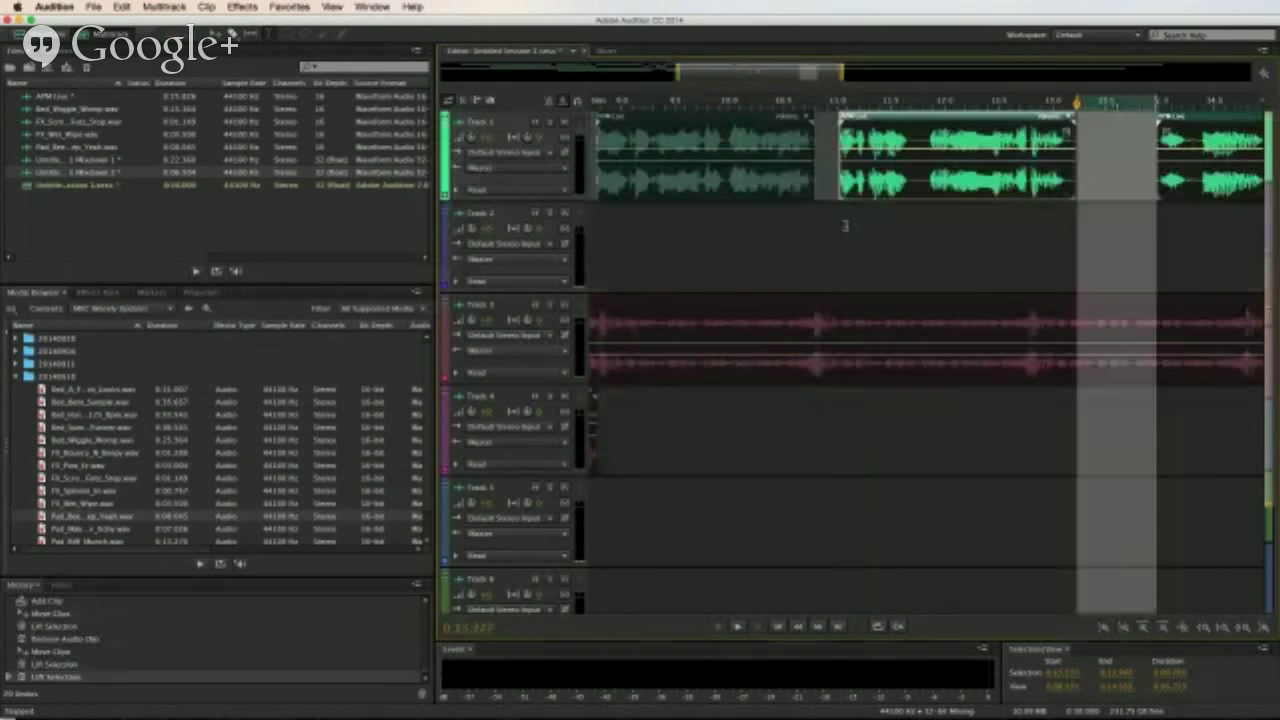
{"action": "left_click", "coordinate": [1193, 150]}
{"action": "key", "text": "space"}
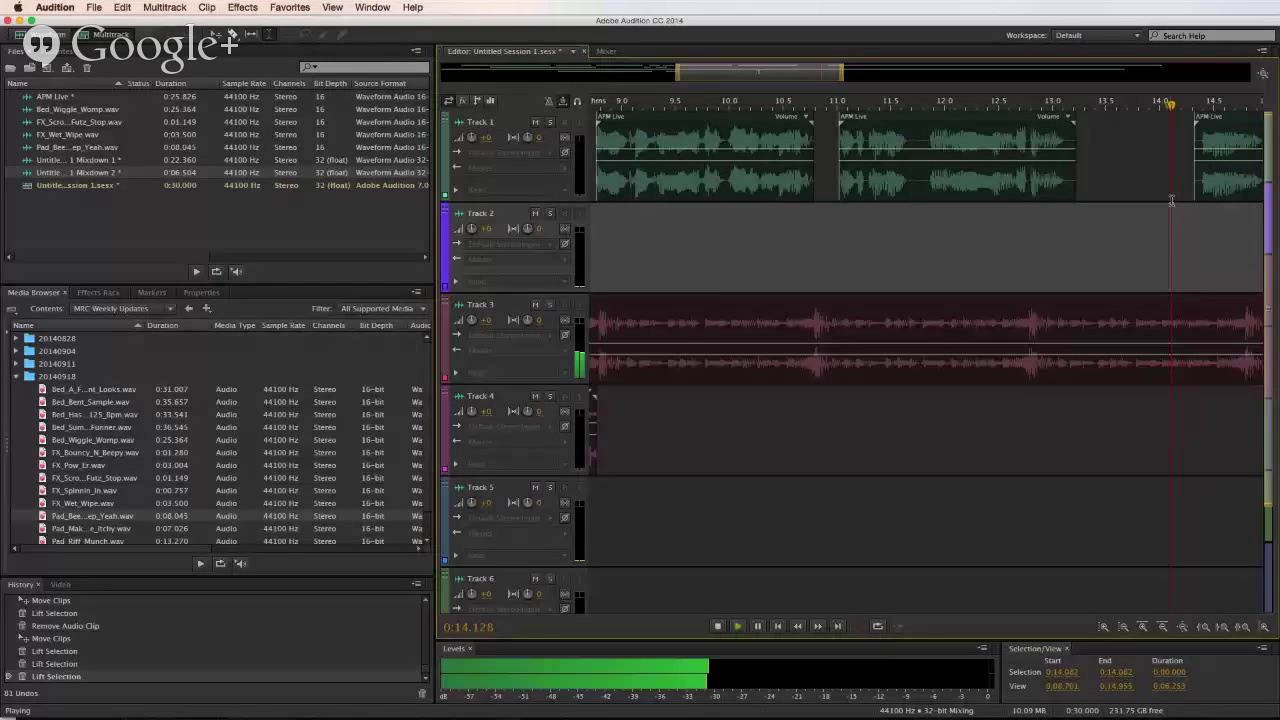
{"action": "left_click", "coordinate": [1181, 107]}
{"action": "key", "text": "minus"}
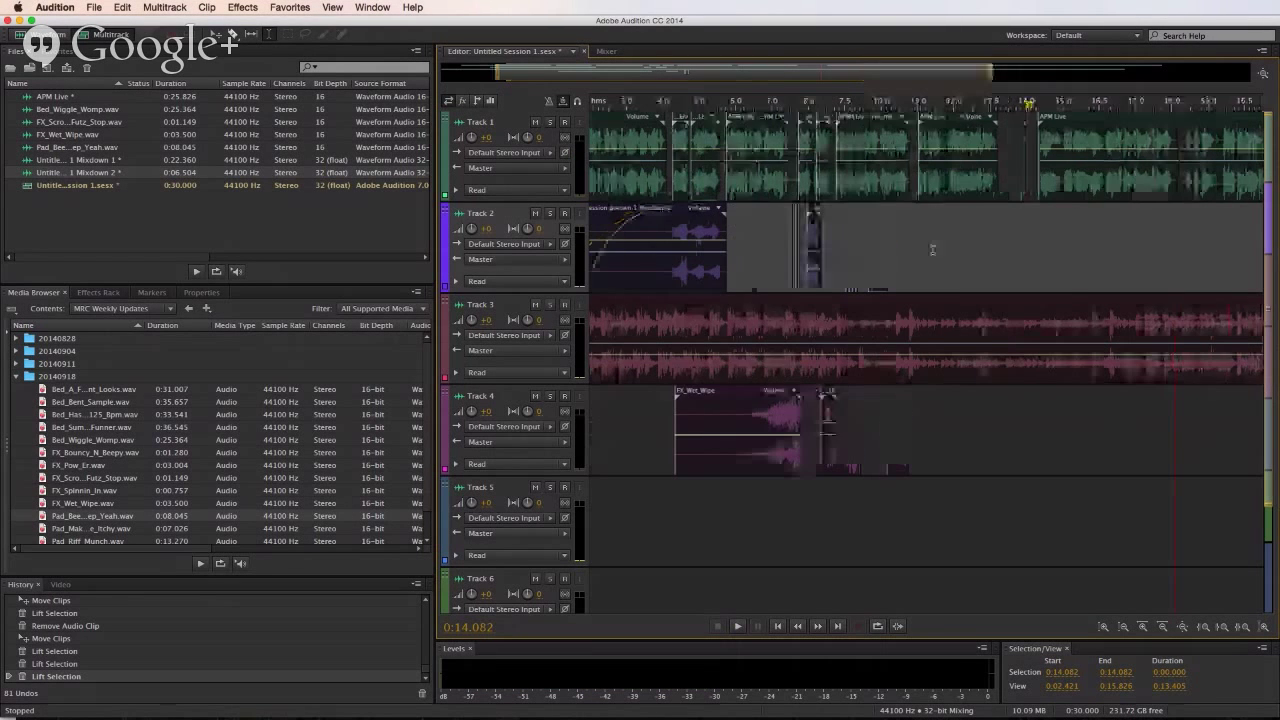
- Copy the Track 1 voice phrase from about 11.85 s to its clip's end onto Track 5 at about 11.83 s
{"action": "left_click", "coordinate": [927, 170]}
{"action": "key", "text": "space"}
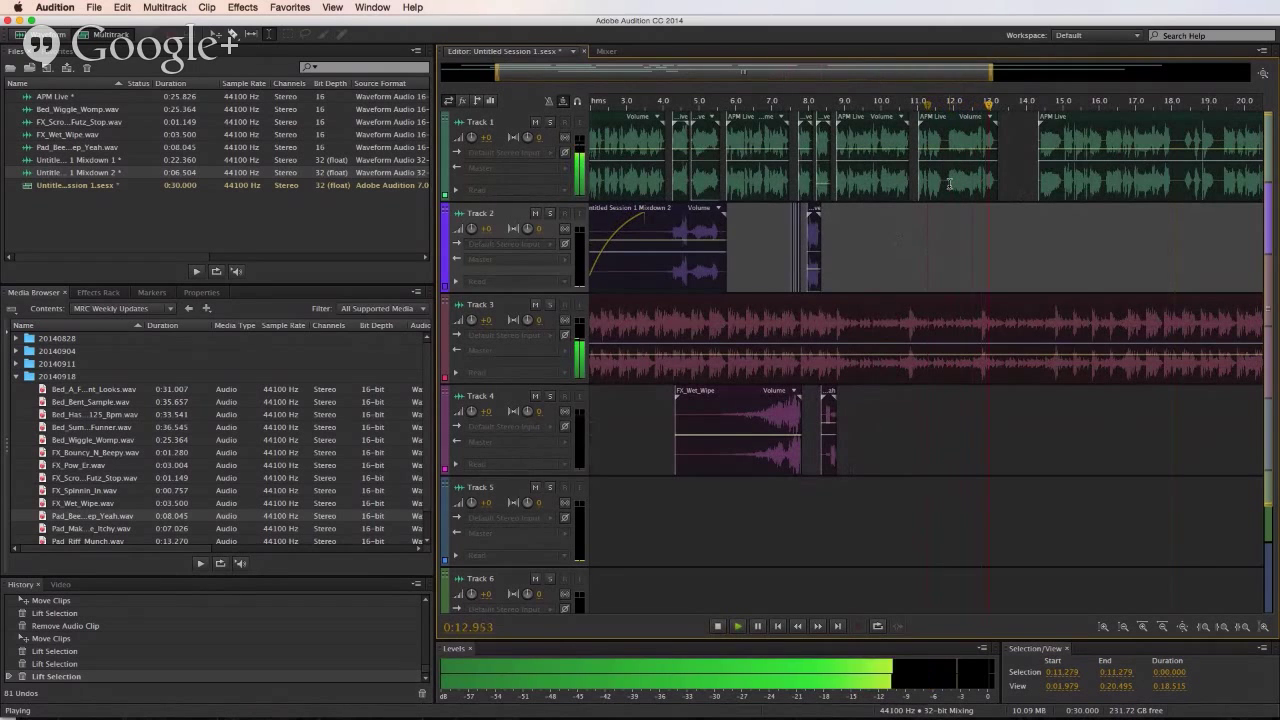
{"action": "double_click", "coordinate": [949, 183]}
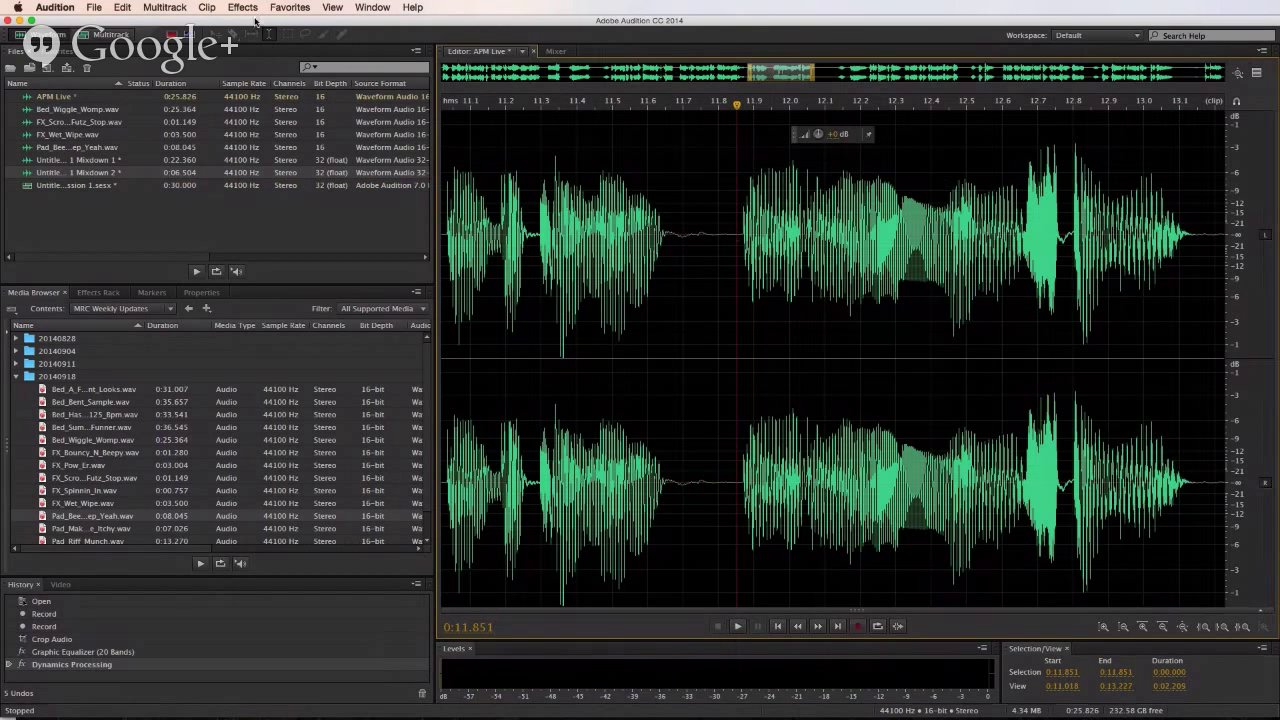
{"action": "left_click", "coordinate": [131, 35]}
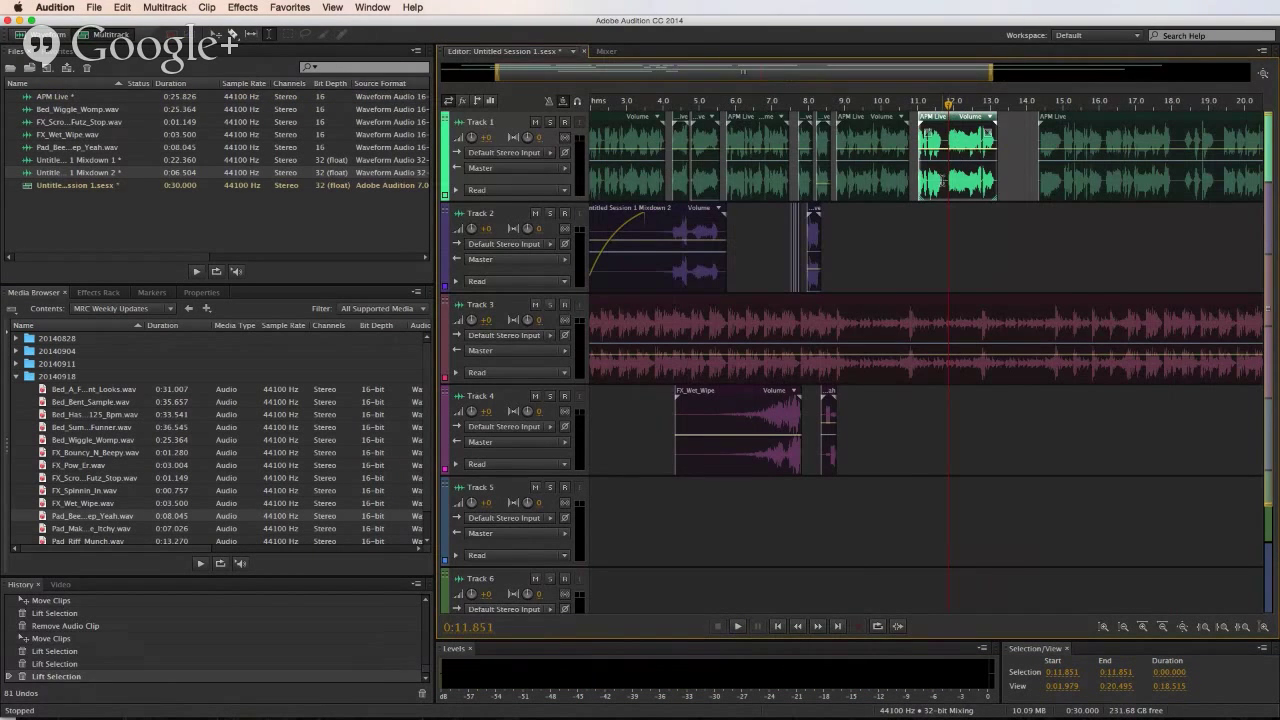
{"action": "left_click_drag", "start_coordinate": [947, 180], "coordinate": [1006, 180]}
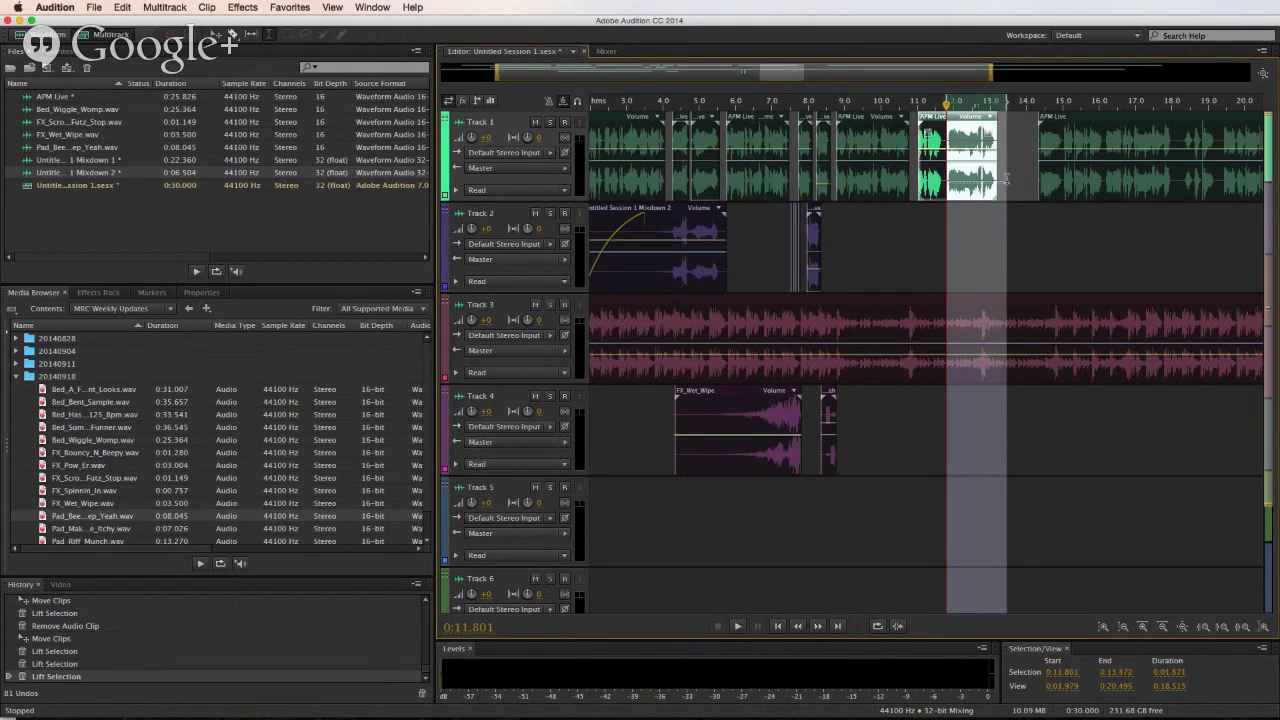
{"action": "left_click", "coordinate": [949, 424]}
{"action": "key", "text": "super+v"}
{"action": "key", "text": "space"}
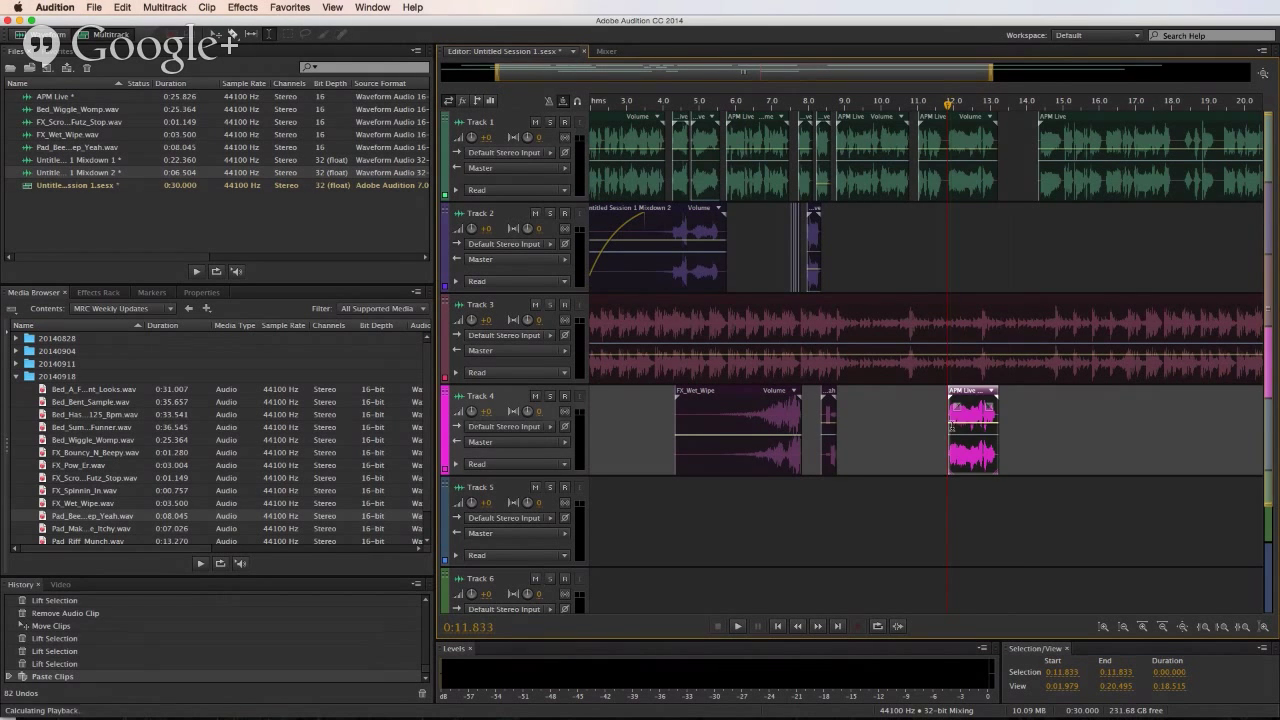
{"action": "left_click_drag", "start_coordinate": [961, 462], "coordinate": [960, 554]}
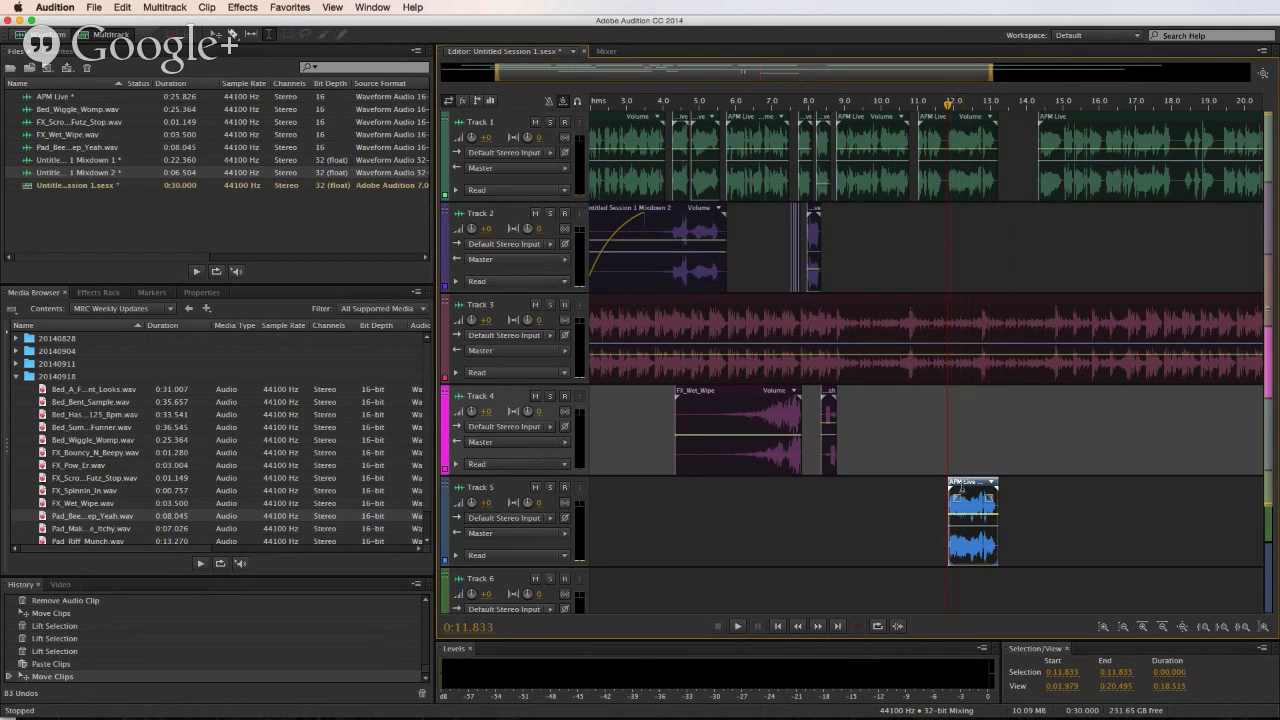
- Add an Echo effect with default settings to Track 5 in the first effects slot, and listen to the echoed phrase
{"action": "left_click", "coordinate": [895, 515]}
{"action": "key", "text": "space"}
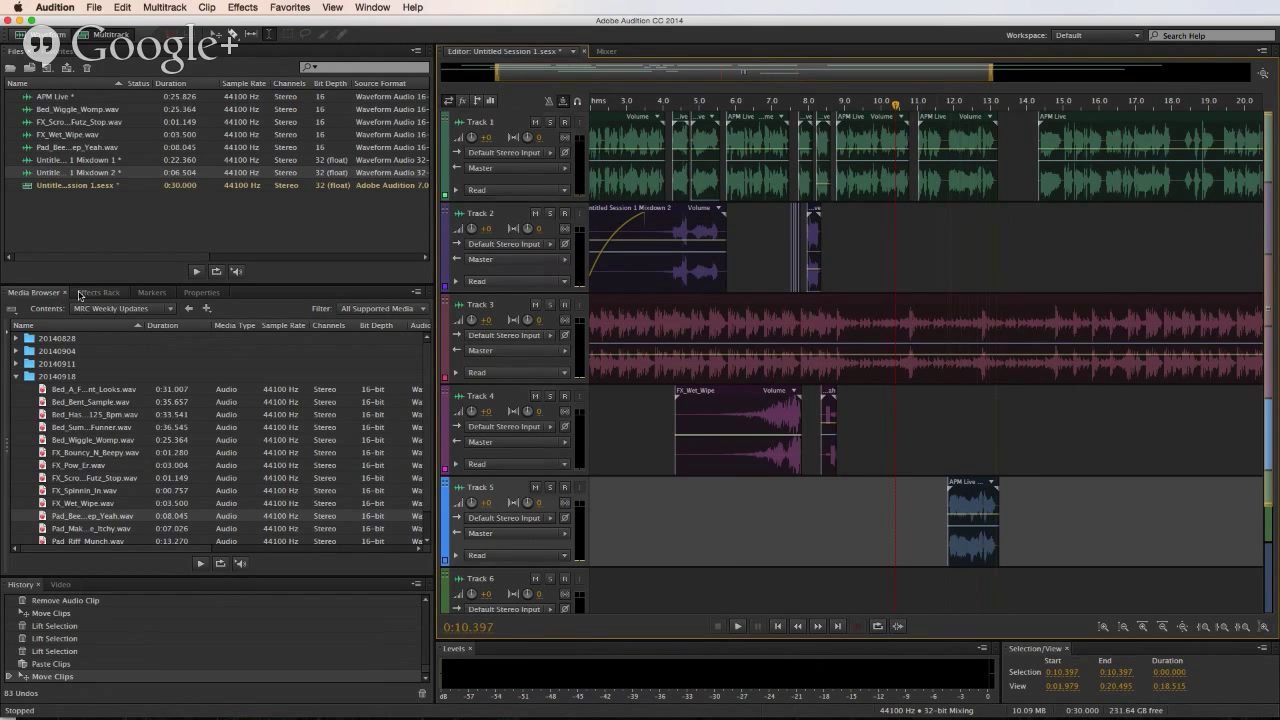
{"action": "left_click", "coordinate": [98, 292]}
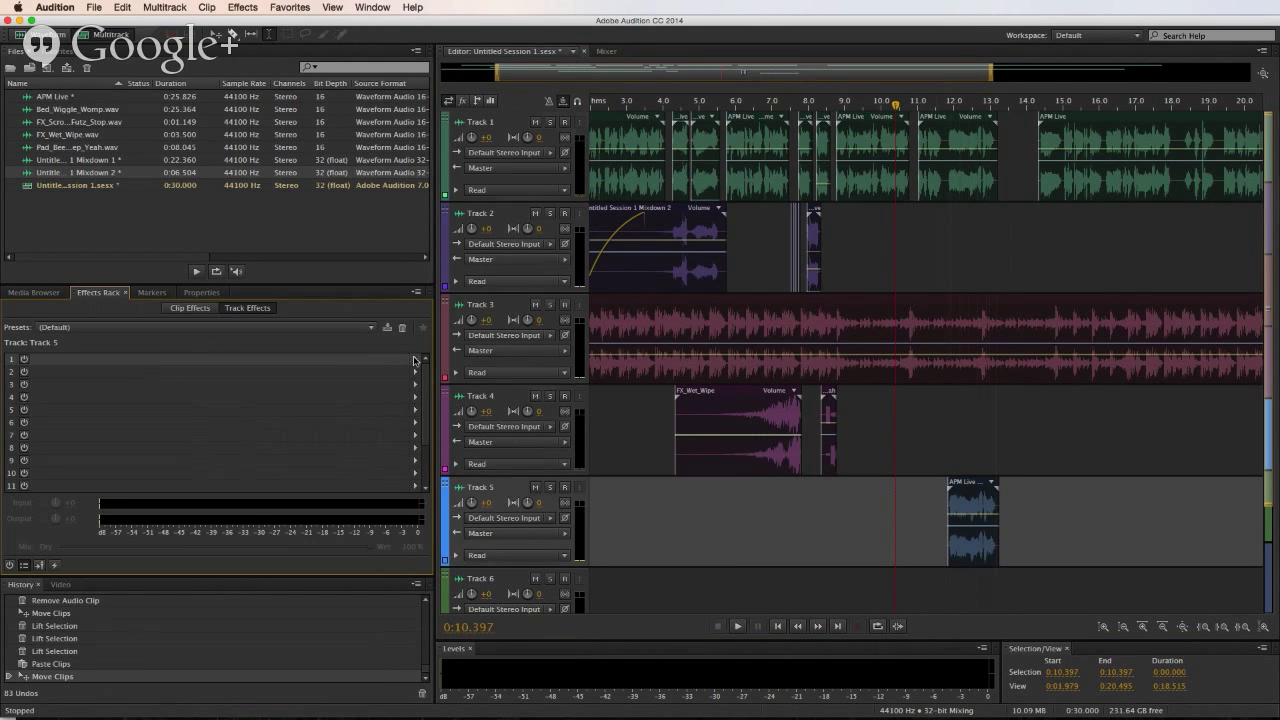
{"action": "left_click", "coordinate": [415, 360]}
{"action": "mouse_move", "coordinate": [500, 418]}
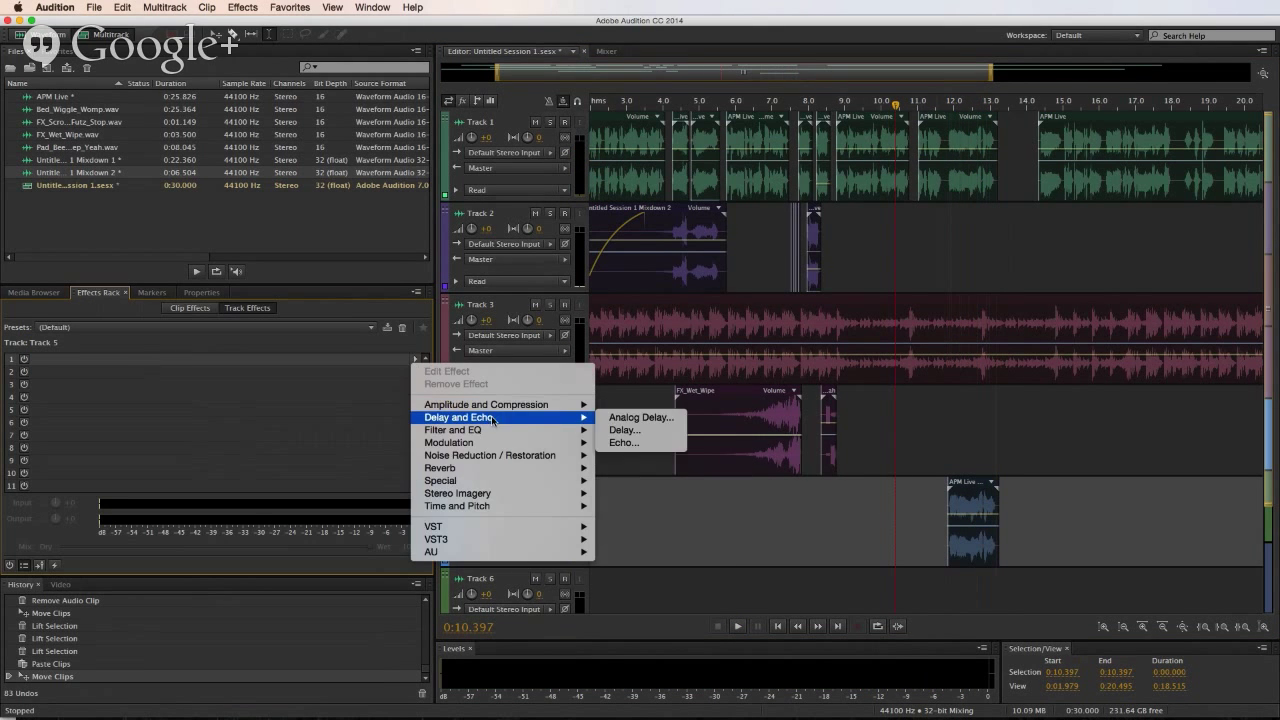
{"action": "left_click", "coordinate": [627, 443]}
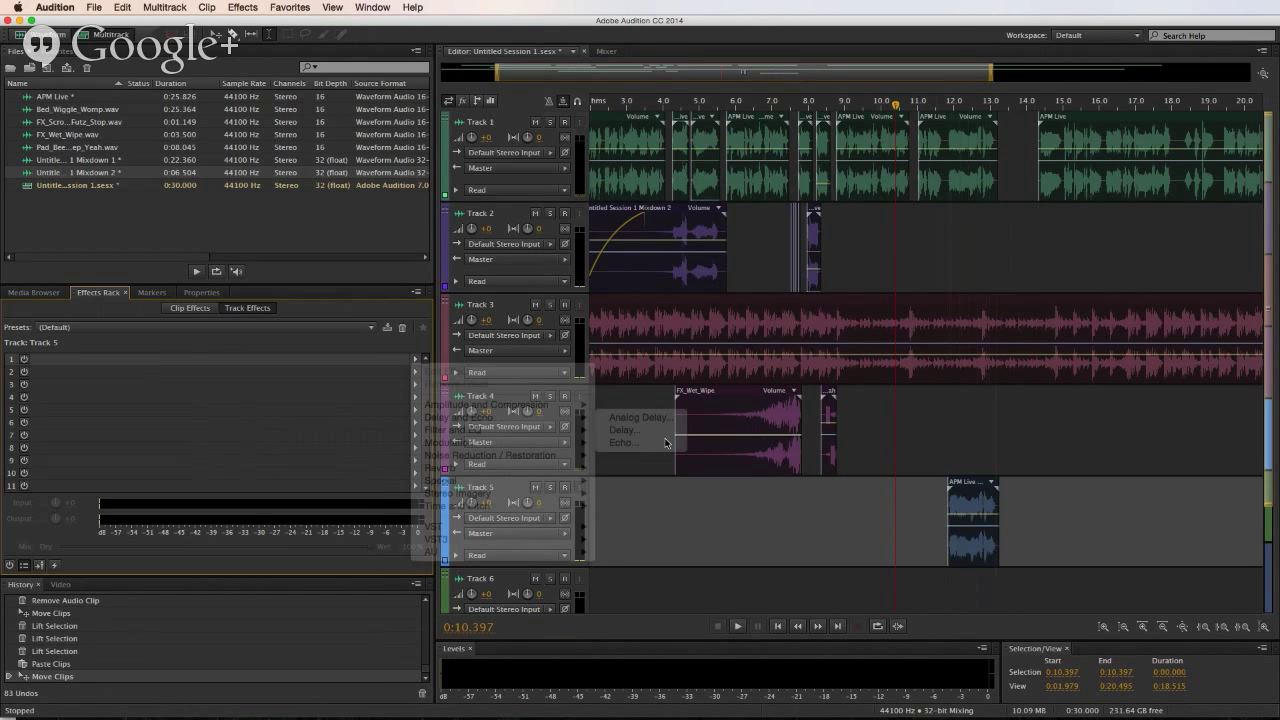
{"action": "key", "text": "space"}
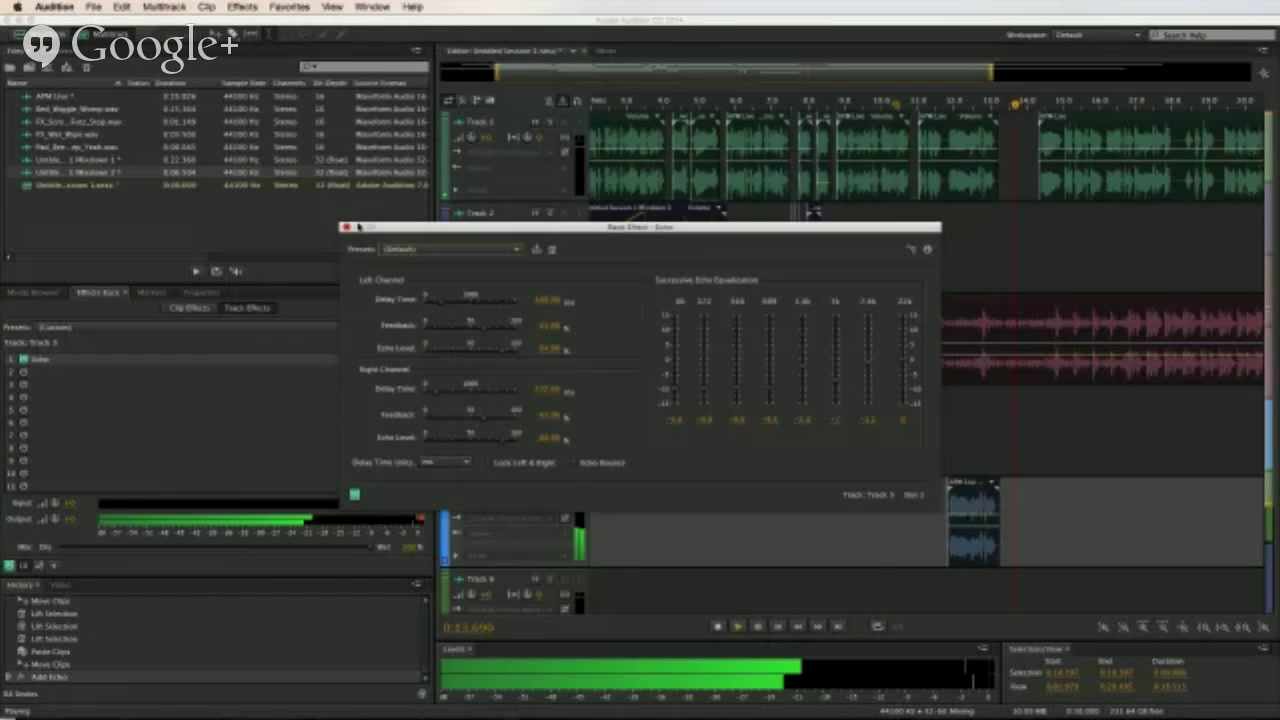
{"action": "key", "text": "space"}
- Shift the Track 1 voice clip that follows the long gap to start at about 14.6 s, and check playback
{"action": "left_click", "coordinate": [1051, 205]}
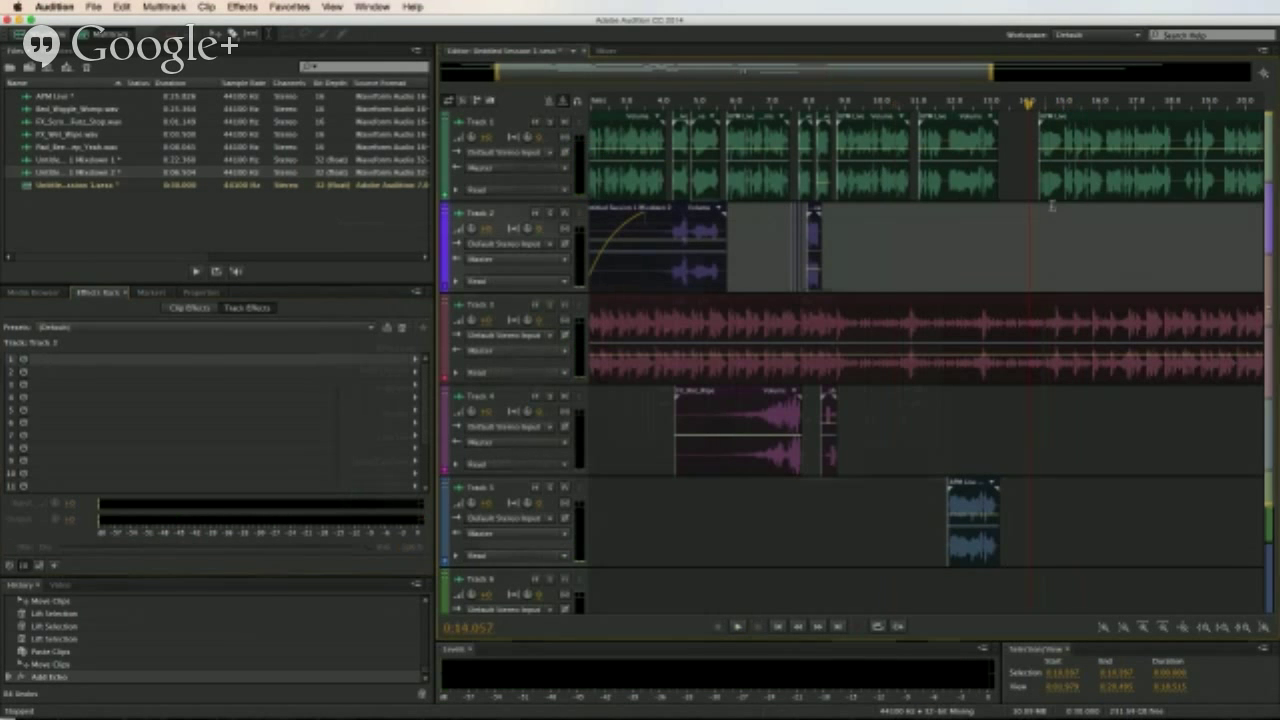
{"action": "scroll", "coordinate": [1035, 257], "scroll_direction": "up", "scroll_amount": 5}
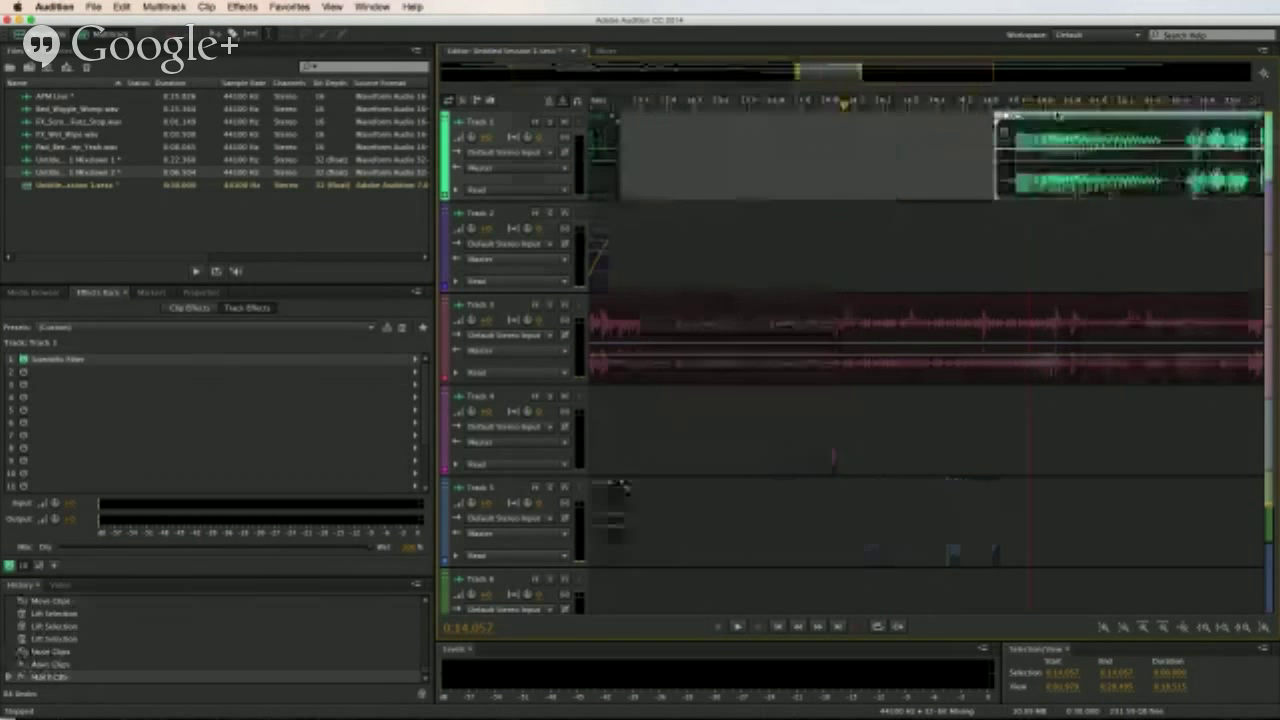
{"action": "right_click", "coordinate": [1030, 207]}
{"action": "left_click", "coordinate": [992, 222]}
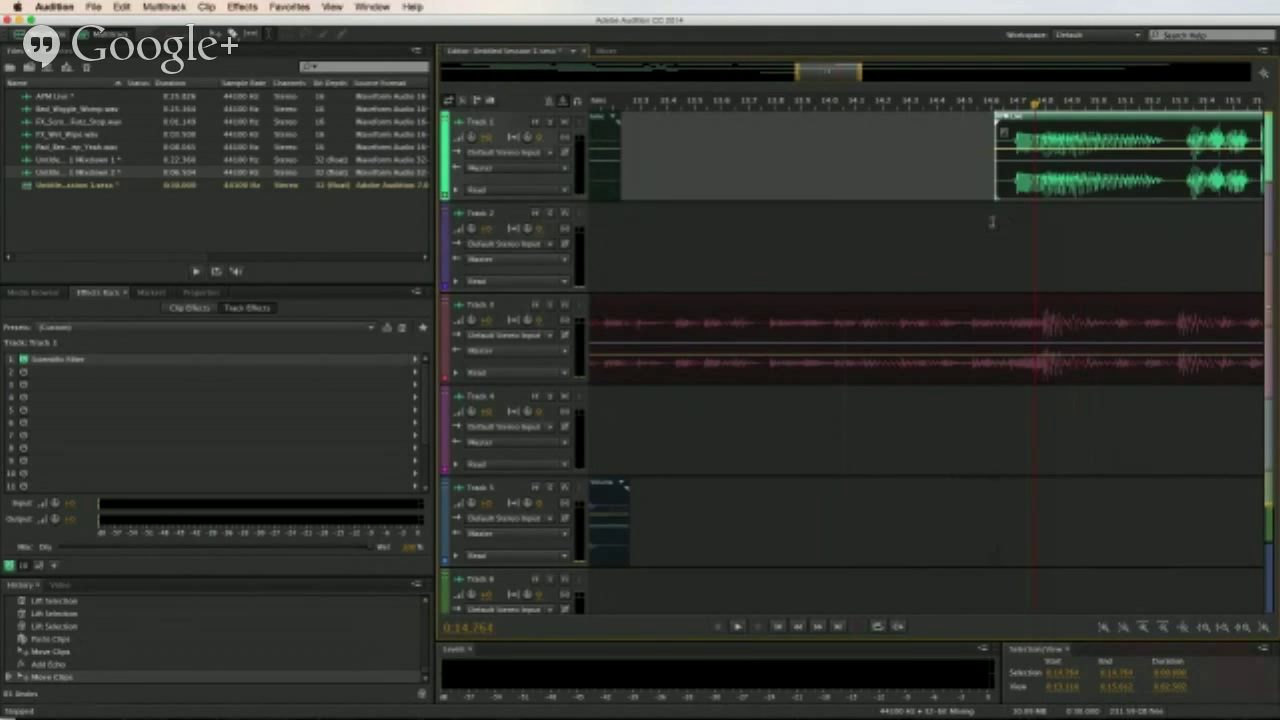
{"action": "key", "text": "space"}
- Cut the Track 1 voice clip at about 15.3 s to separate its opening phrase, and check playback
{"action": "scroll", "coordinate": [1058, 125], "scroll_direction": "down", "scroll_amount": 5}
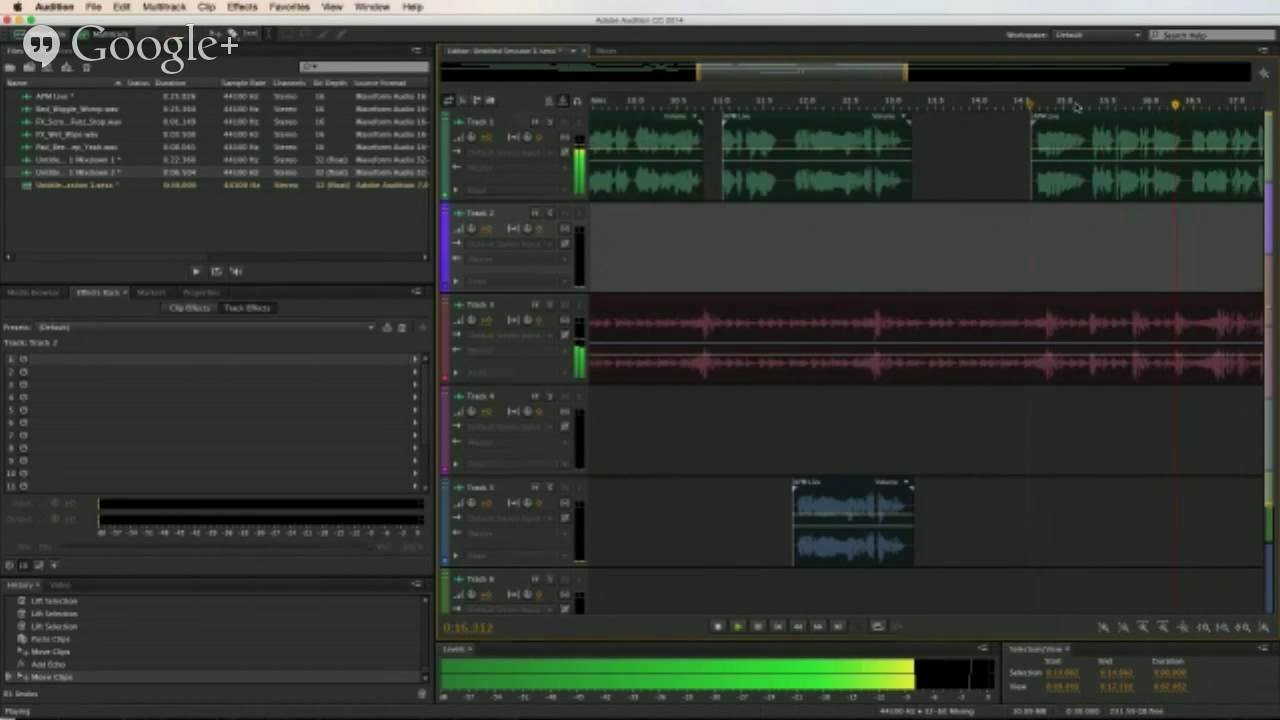
{"action": "left_click", "coordinate": [1030, 102]}
{"action": "key", "text": "super+k"}
{"action": "key", "text": "space"}
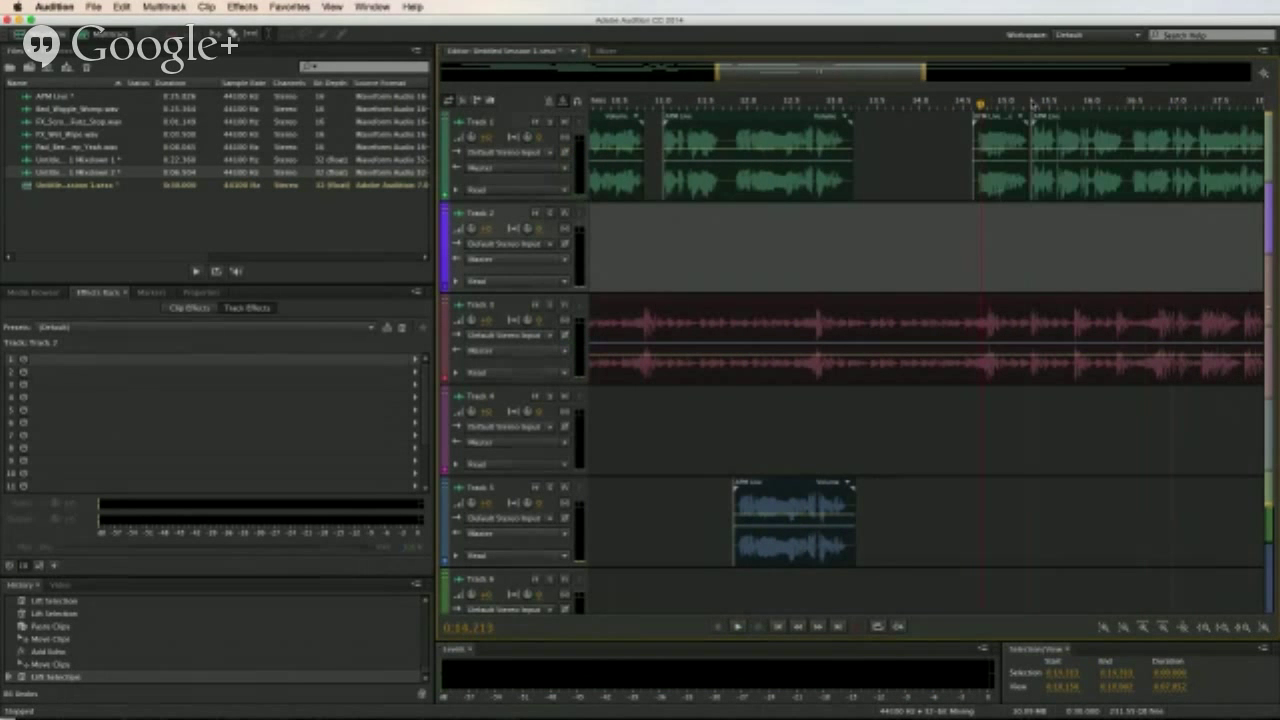
- Shift the Track 1 voice clip that follows the opening phrase to start at about 15.27 s, and check playback
{"action": "scroll", "coordinate": [1030, 102], "scroll_direction": "up", "scroll_amount": 3}
{"action": "left_click", "coordinate": [1060, 165]}
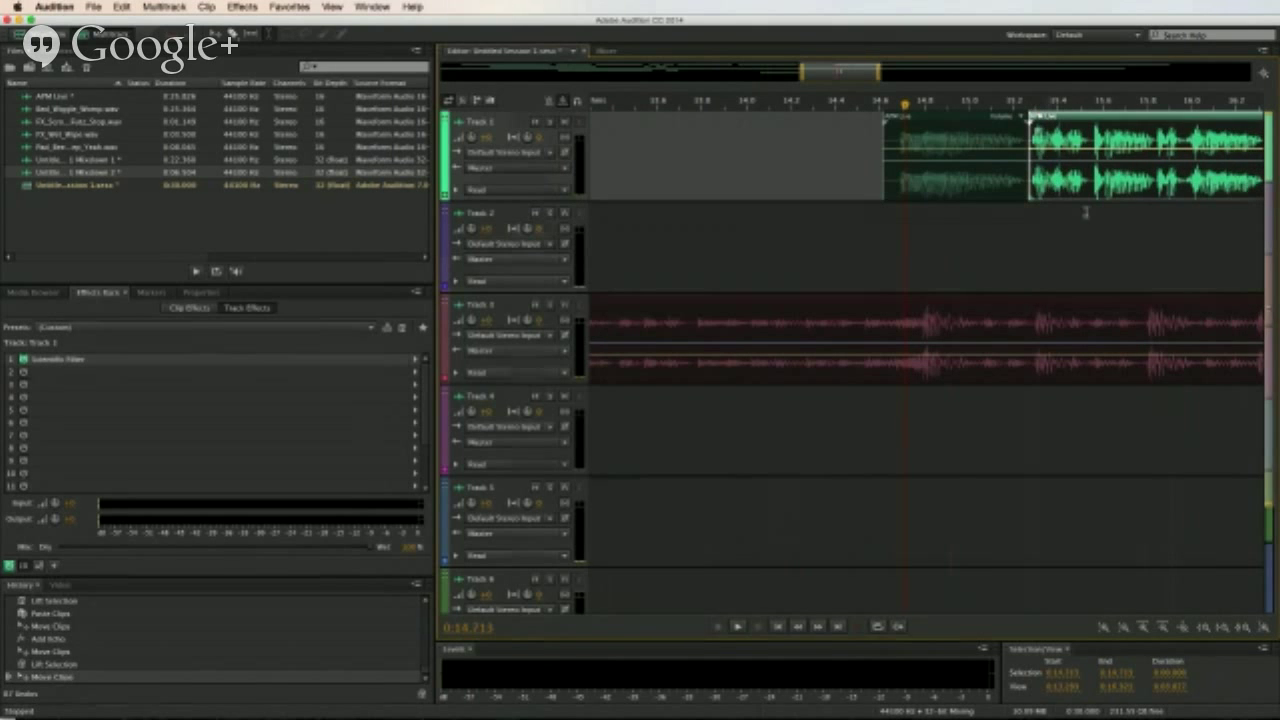
{"action": "left_click", "coordinate": [1008, 225]}
{"action": "key", "text": "space"}
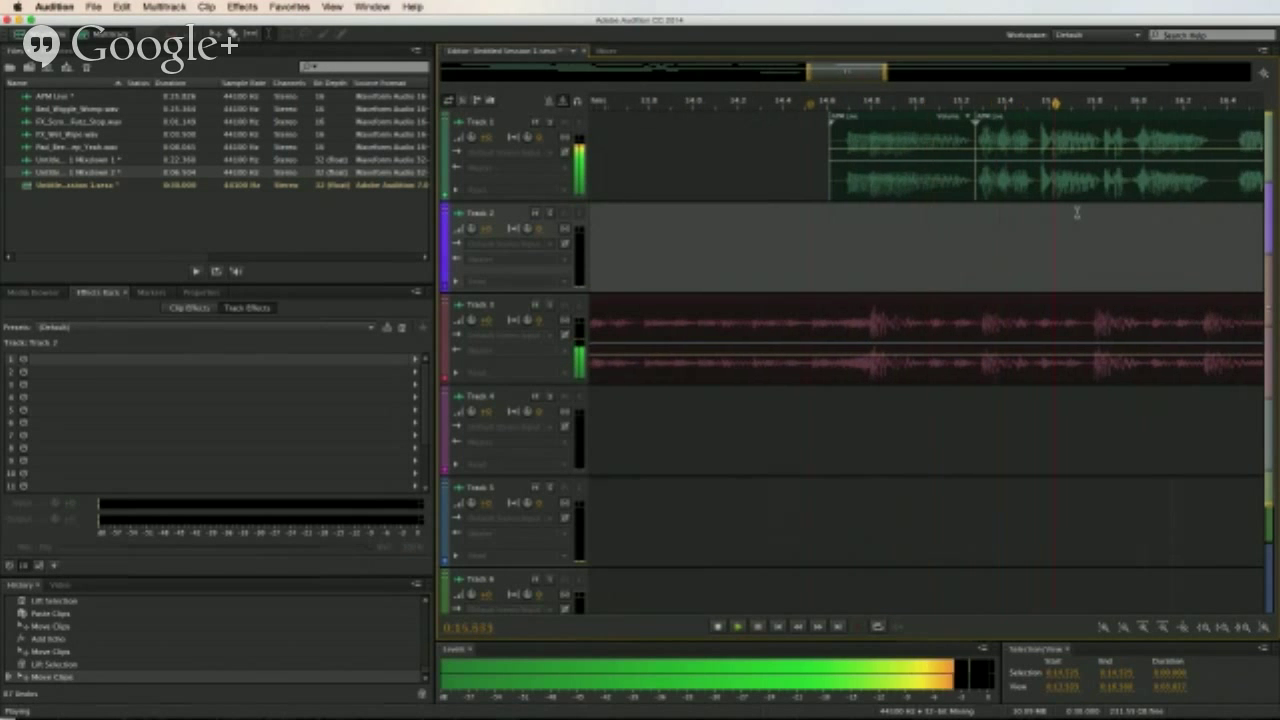
{"action": "scroll", "coordinate": [1143, 102], "scroll_direction": "down", "scroll_amount": 2}
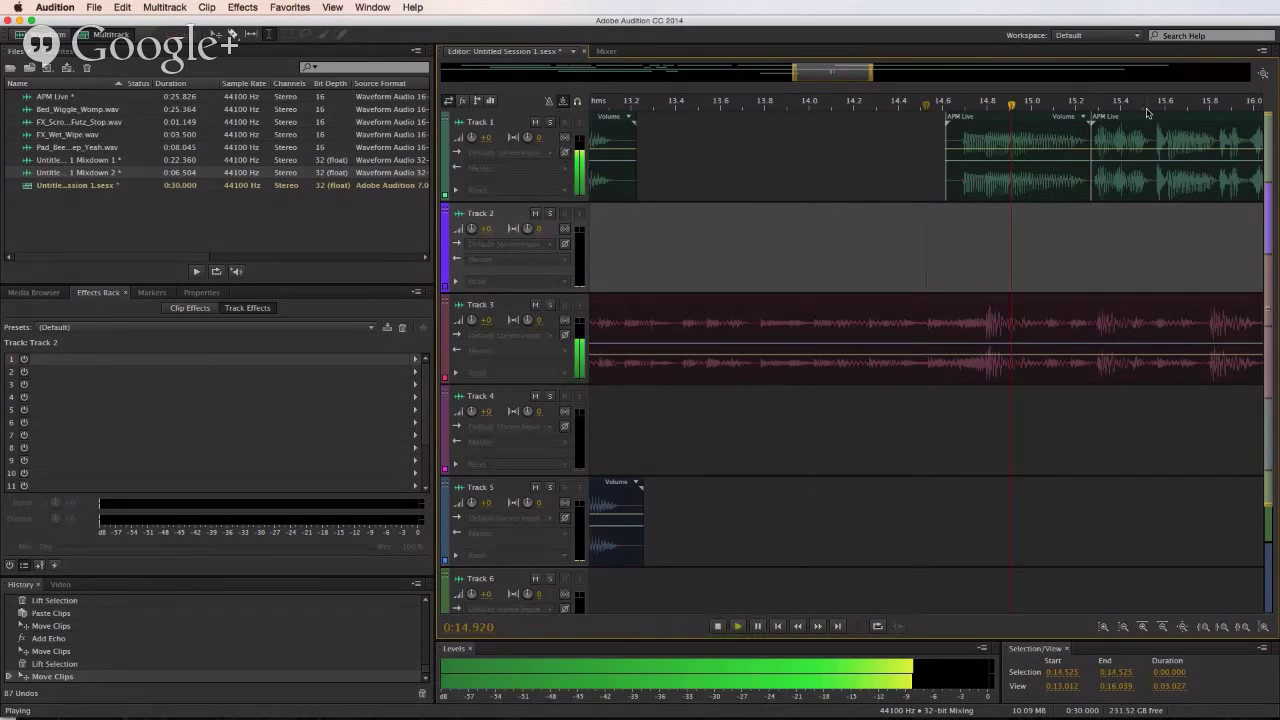
{"action": "scroll", "coordinate": [1143, 102], "scroll_direction": "down", "scroll_amount": 3}
{"action": "scroll", "coordinate": [1143, 102], "scroll_direction": "up", "scroll_amount": 1}
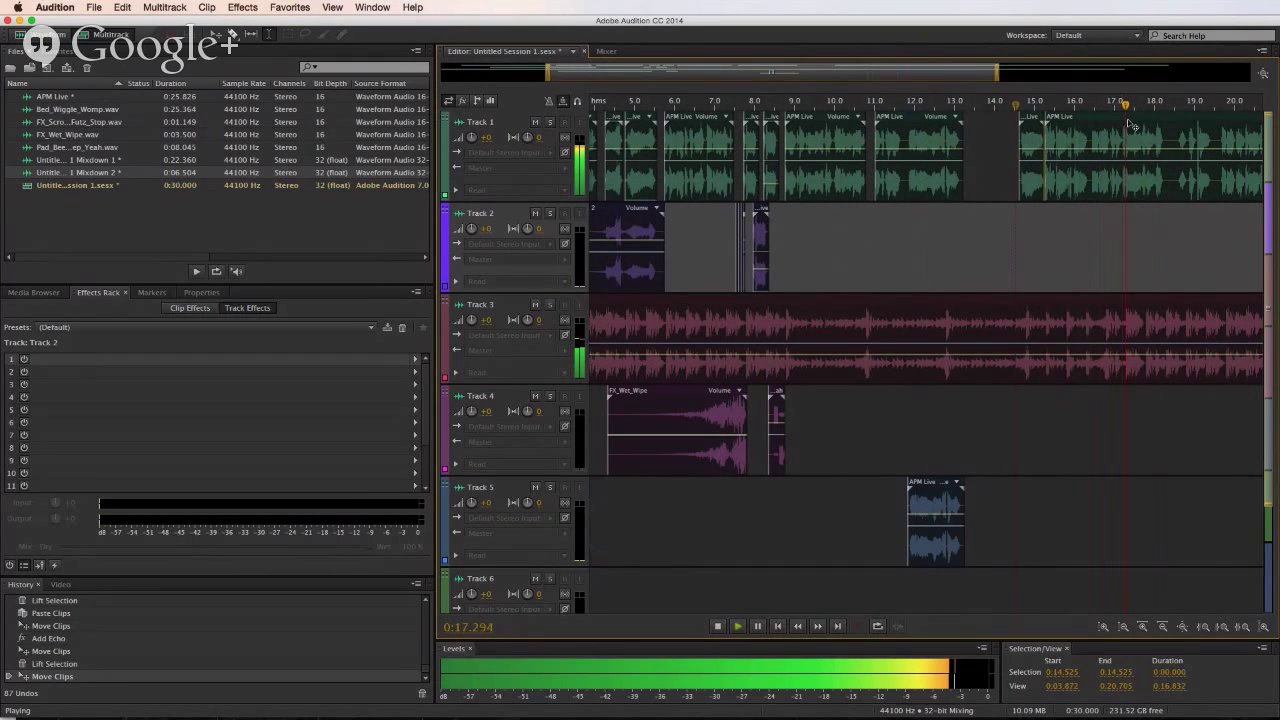
{"action": "scroll", "coordinate": [1145, 102], "scroll_direction": "down", "scroll_amount": 3}
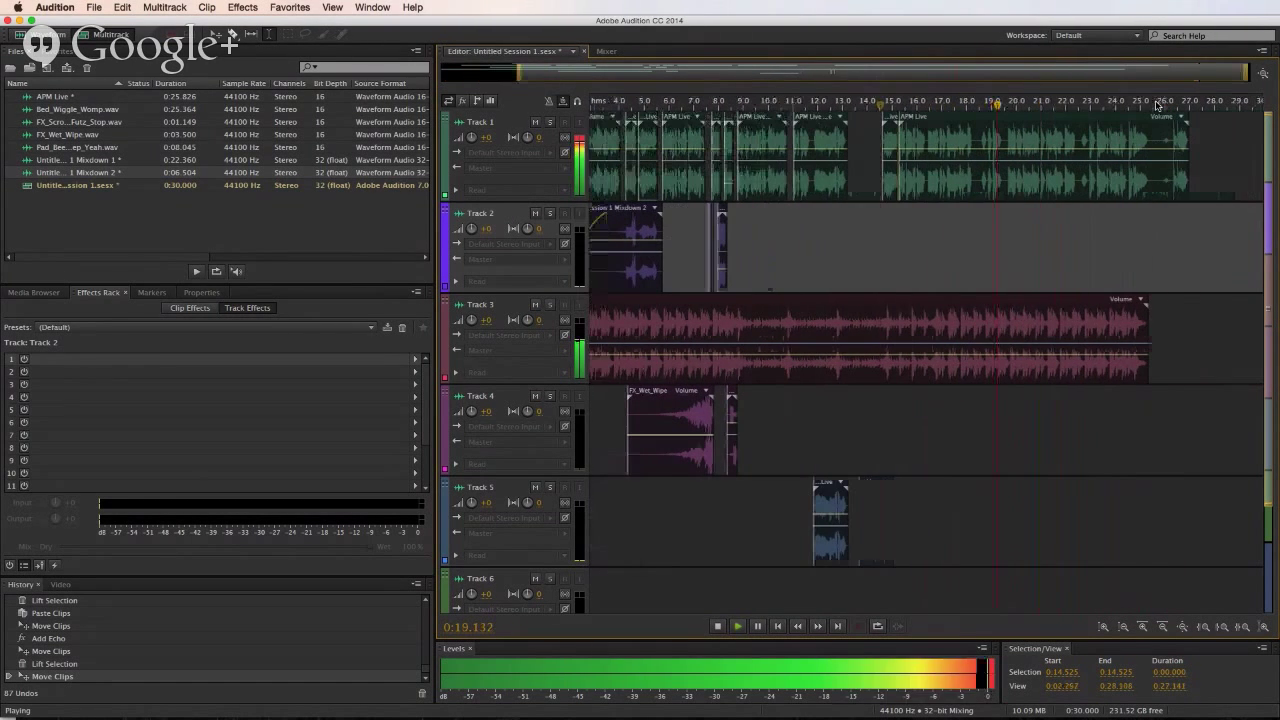
{"action": "key", "text": "space"}
- Delete the Track 1 voice segment from about 18.32 s to 18.81 s, and shift the following clip to start at about 18.7 s
{"action": "left_click_drag", "start_coordinate": [976, 185], "coordinate": [985, 184]}
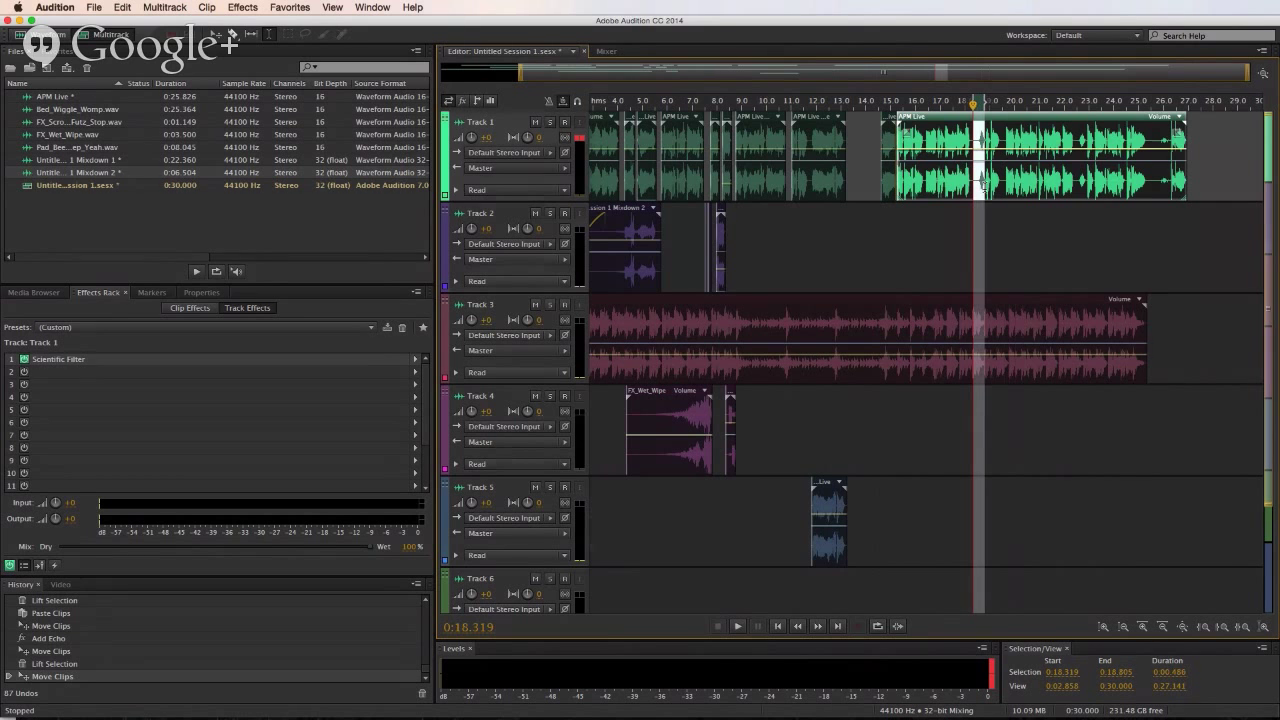
{"action": "key", "text": "Delete"}
{"action": "left_click", "coordinate": [962, 250]}
{"action": "key", "text": "space"}
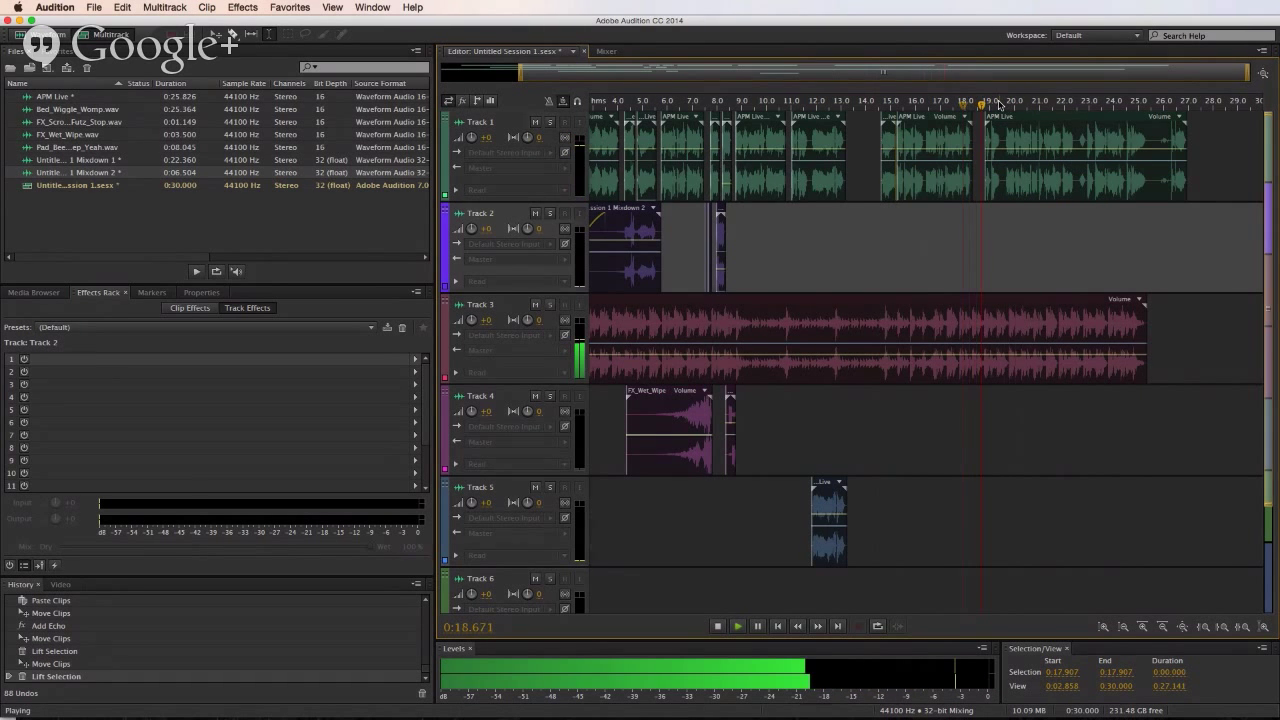
{"action": "scroll", "coordinate": [999, 104], "scroll_direction": "up", "scroll_amount": 3}
{"action": "scroll", "coordinate": [999, 104], "scroll_direction": "up", "scroll_amount": 1}
{"action": "key", "text": "space"}
{"action": "left_click_drag", "start_coordinate": [993, 187], "coordinate": [986, 187]}
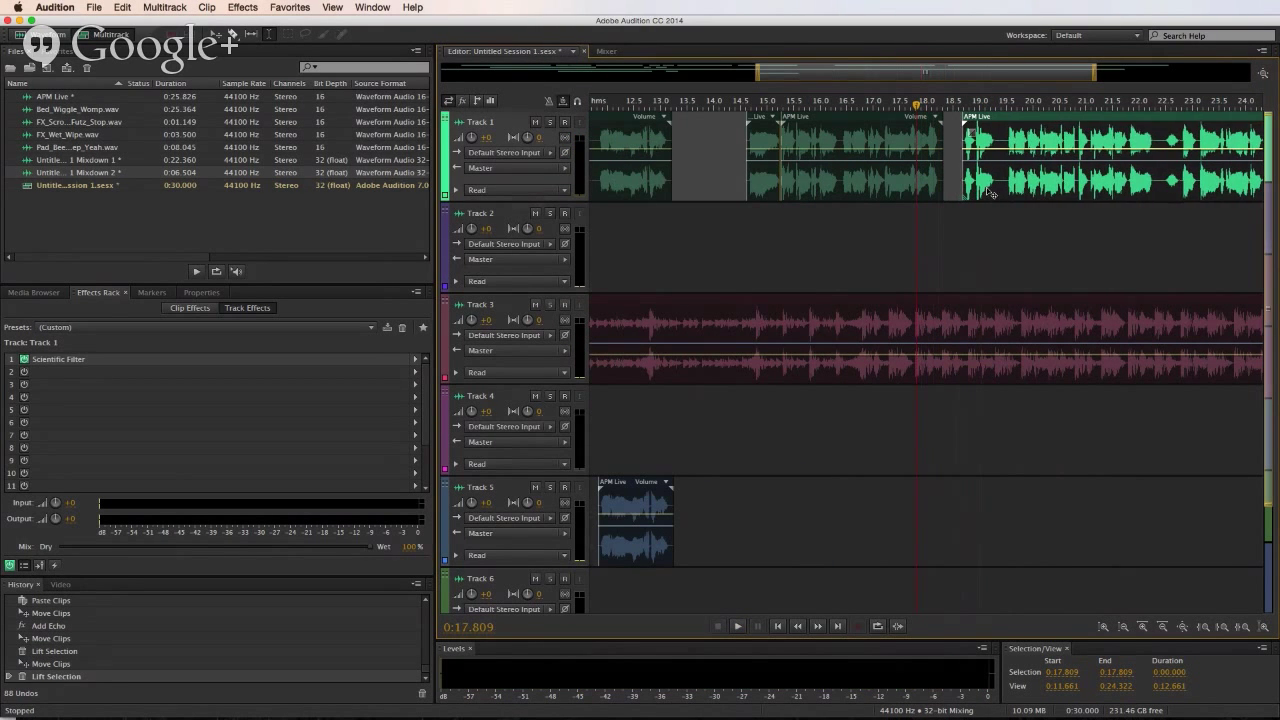
- Add FX_Bump_Beep_Wipe from the 20140911 folder to Track 4 at about 17.58 s, and lower its clip volume to about -11.3 dB
{"action": "left_click", "coordinate": [31, 293]}
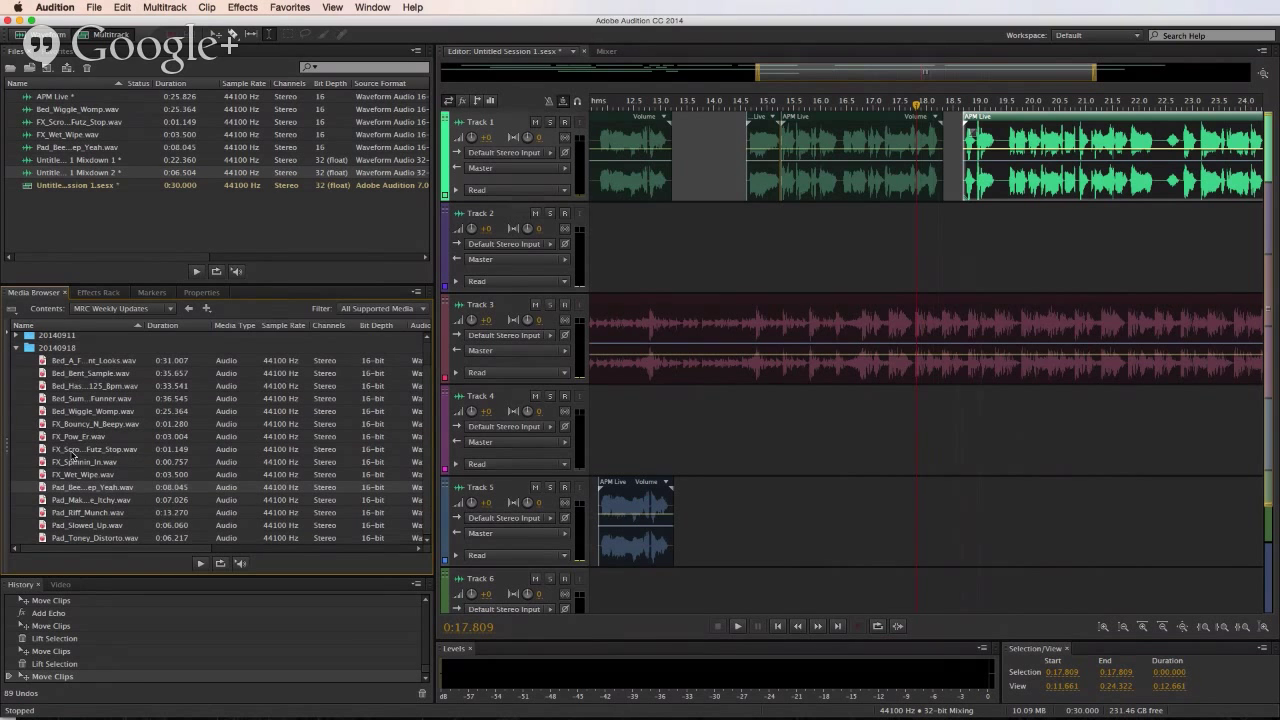
{"action": "left_click", "coordinate": [17, 336]}
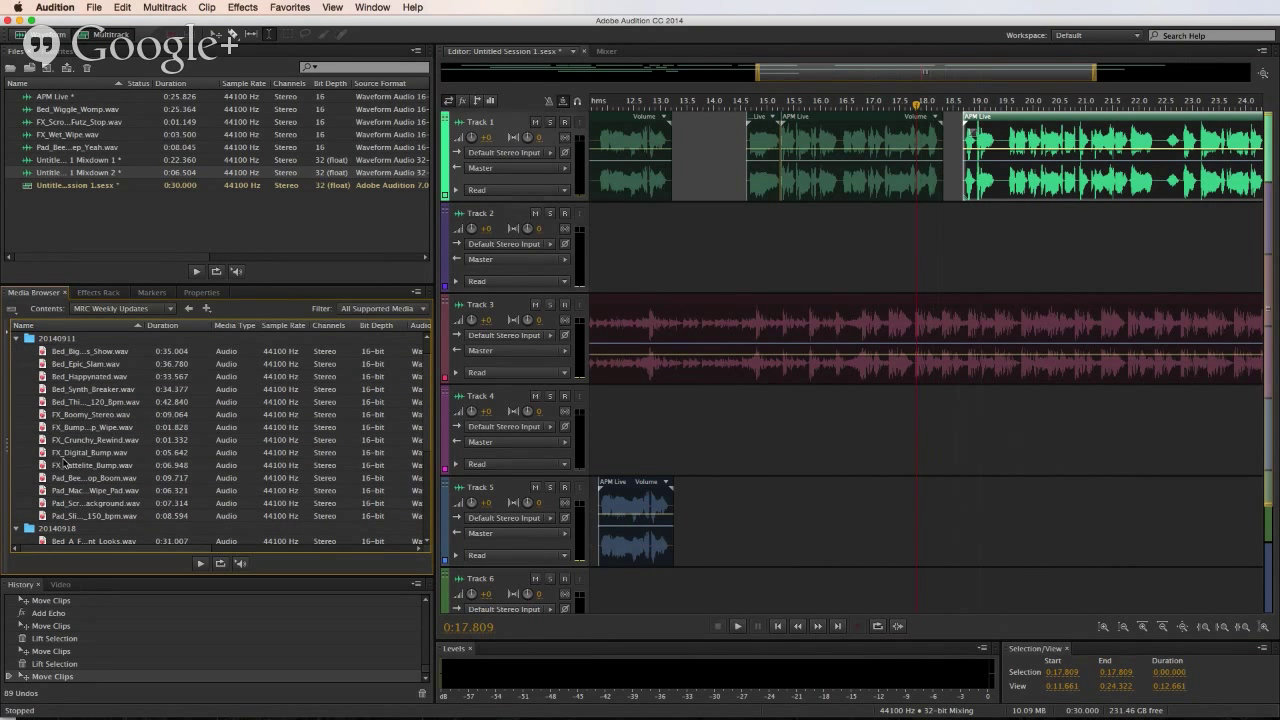
{"action": "left_click_drag", "start_coordinate": [64, 428], "coordinate": [914, 455]}
{"action": "scroll", "coordinate": [936, 107], "scroll_direction": "up", "scroll_amount": 2}
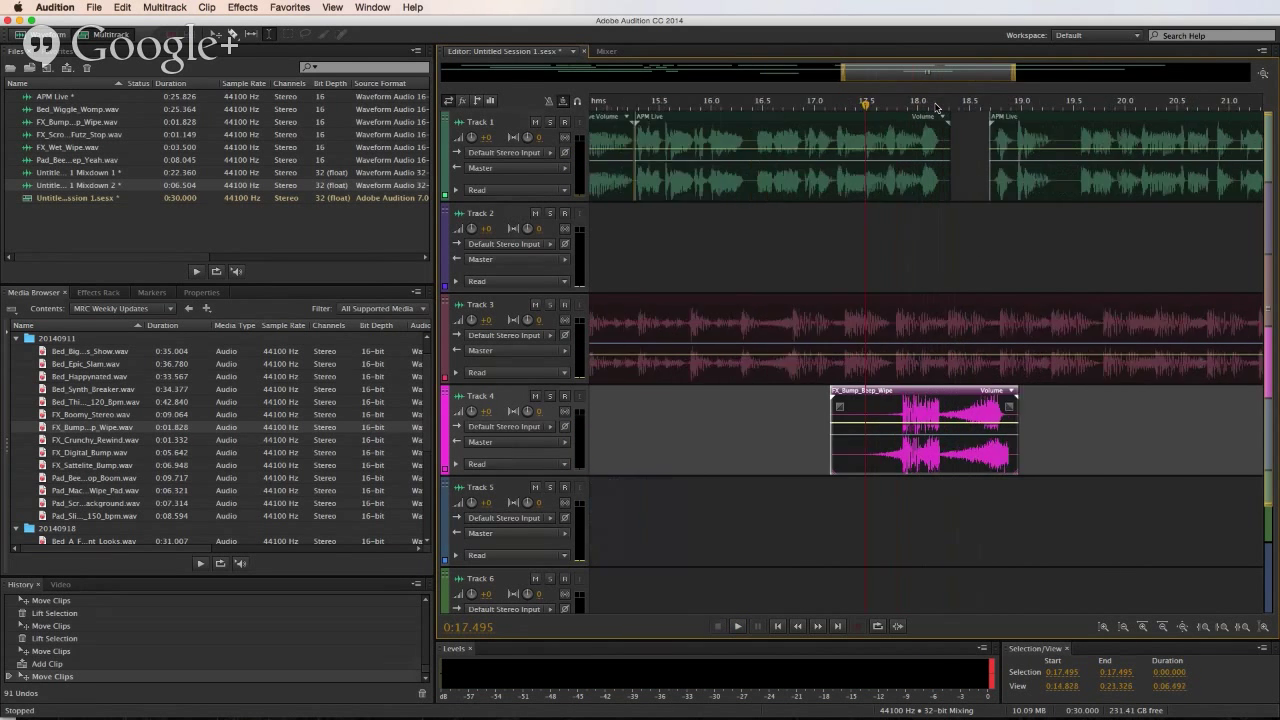
{"action": "scroll", "coordinate": [936, 107], "scroll_direction": "up", "scroll_amount": 2}
{"action": "scroll", "coordinate": [936, 107], "scroll_direction": "up", "scroll_amount": 1}
{"action": "left_click_drag", "start_coordinate": [867, 425], "coordinate": [1017, 455]}
{"action": "key", "text": "space"}
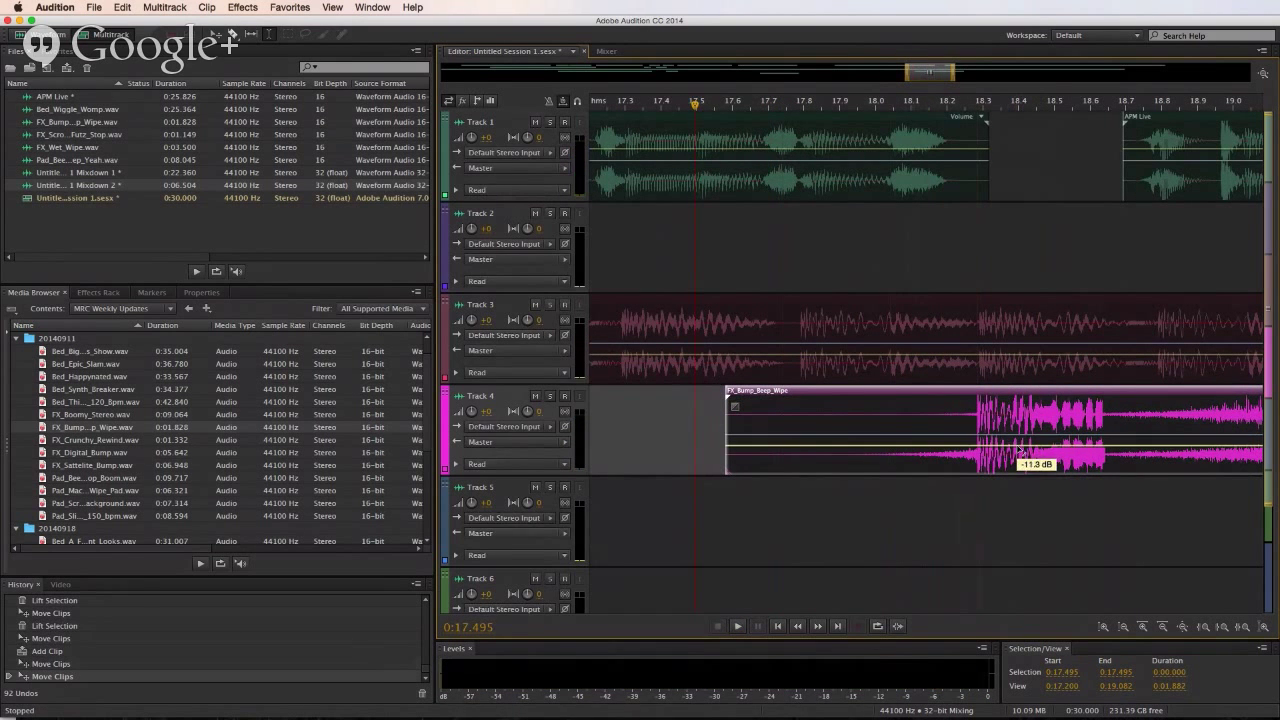
{"action": "key", "text": "space"}
- Delete the wipe tail of the Track 4 sound effect after about 18.65 s, and check playback
{"action": "left_click_drag", "start_coordinate": [1106, 452], "coordinate": [1214, 456]}
{"action": "key", "text": "Delete"}
{"action": "left_click", "coordinate": [1230, 455]}
{"action": "key", "text": "Delete"}
{"action": "left_click", "coordinate": [876, 507]}
{"action": "key", "text": "space"}
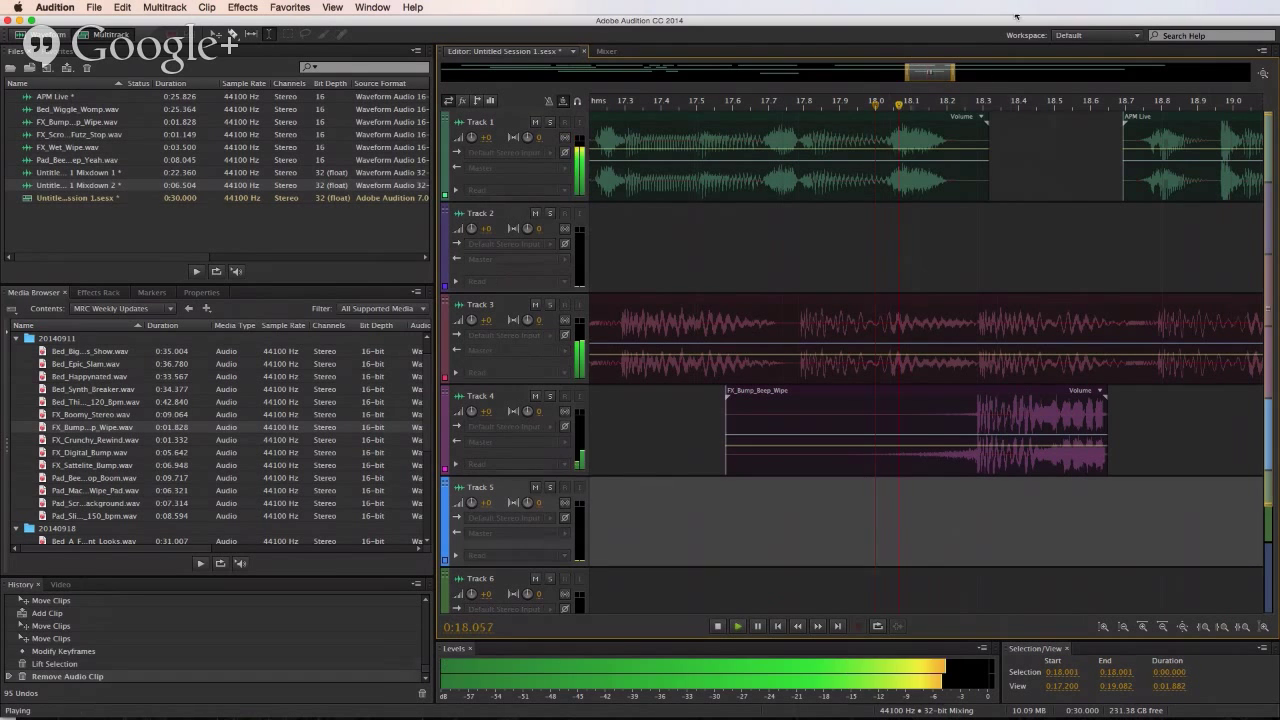
{"action": "scroll", "coordinate": [1100, 92], "scroll_direction": "down", "scroll_amount": 5}
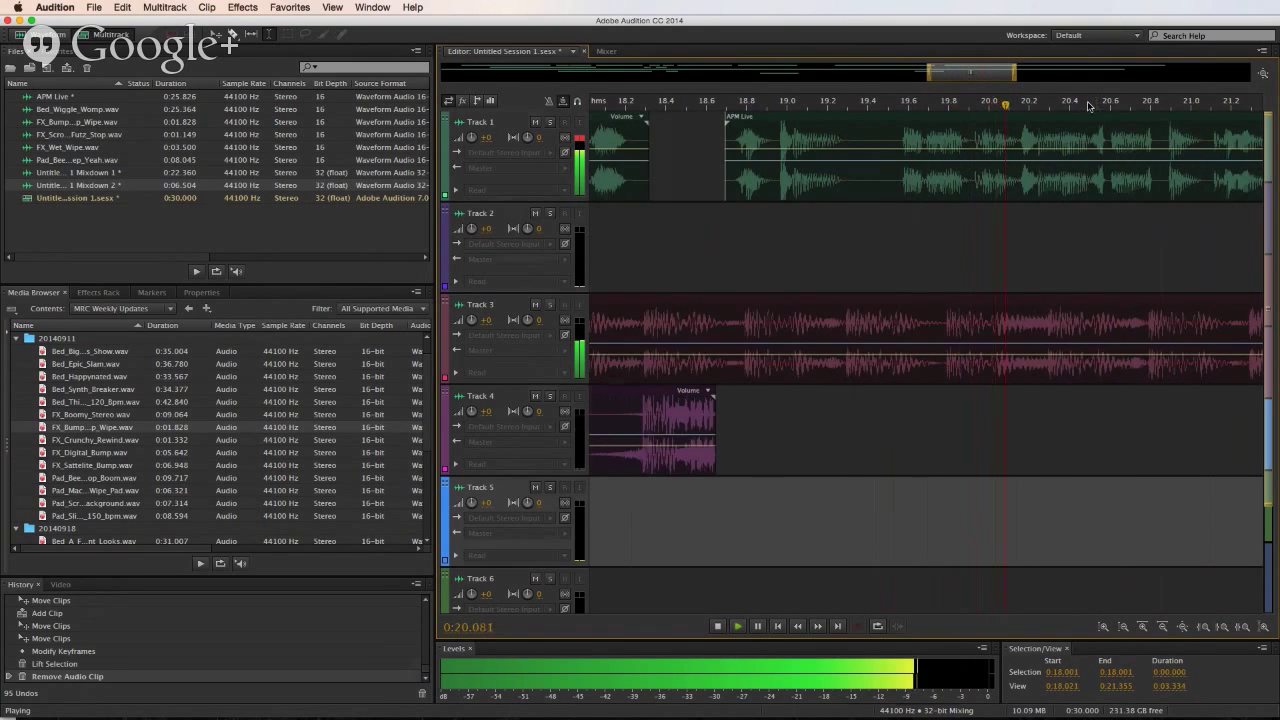
{"action": "scroll", "coordinate": [1128, 106], "scroll_direction": "down", "scroll_amount": 4}
{"action": "key", "text": "space"}
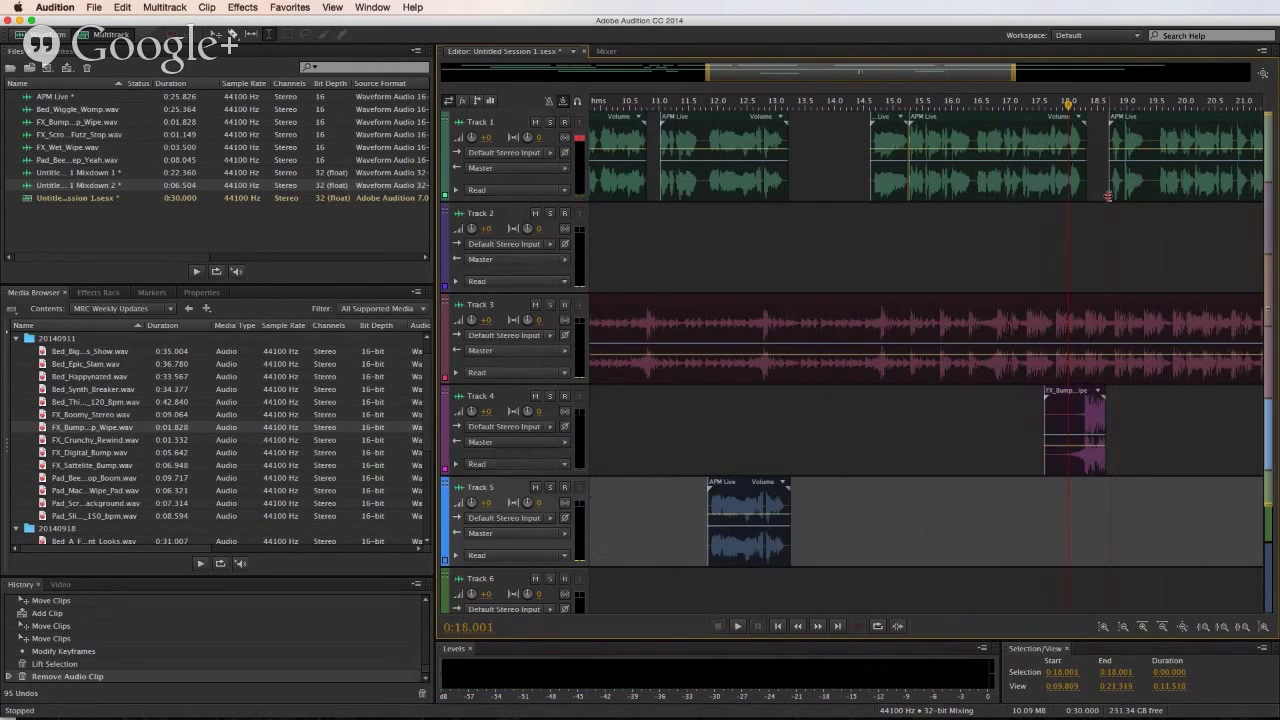
- Copy the Track 1 voice phrase that ends at about 19.35 s onto Track 4 at about 18.7 s, and listen to it
{"action": "left_click_drag", "start_coordinate": [1147, 182], "coordinate": [1100, 186]}
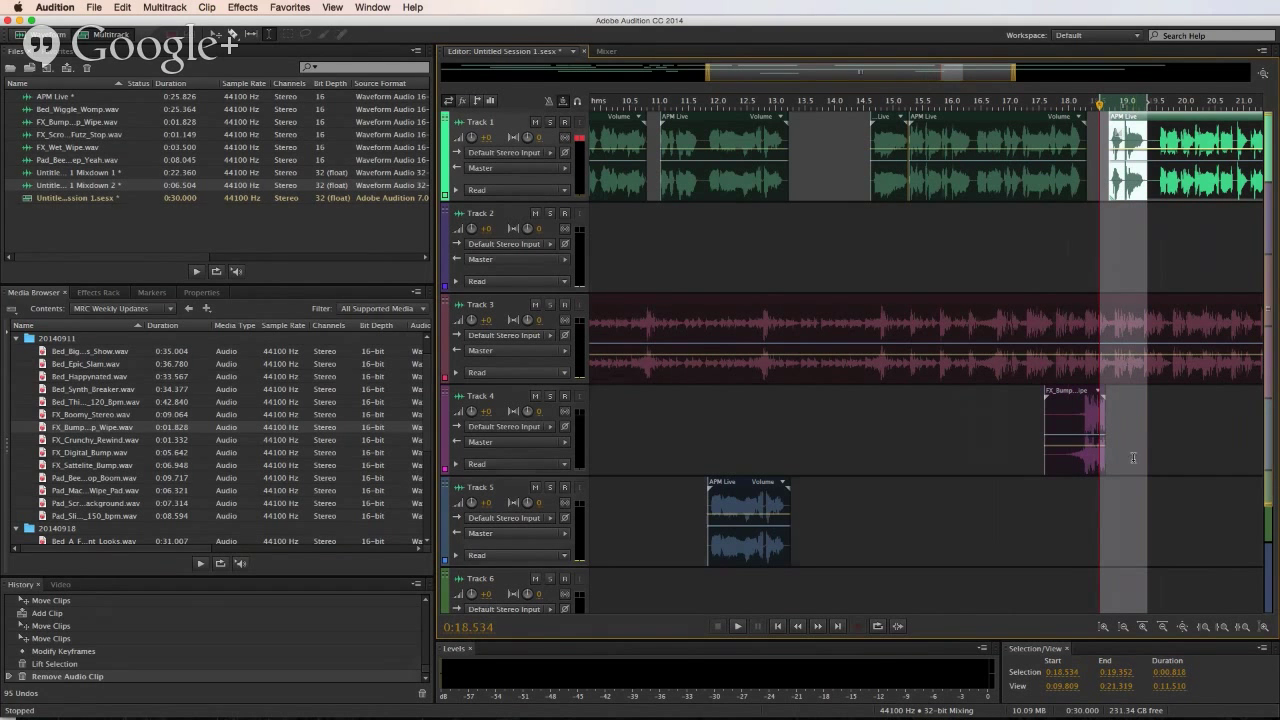
{"action": "left_click", "coordinate": [1112, 518]}
{"action": "key", "text": "super+v"}
{"action": "key", "text": "space"}
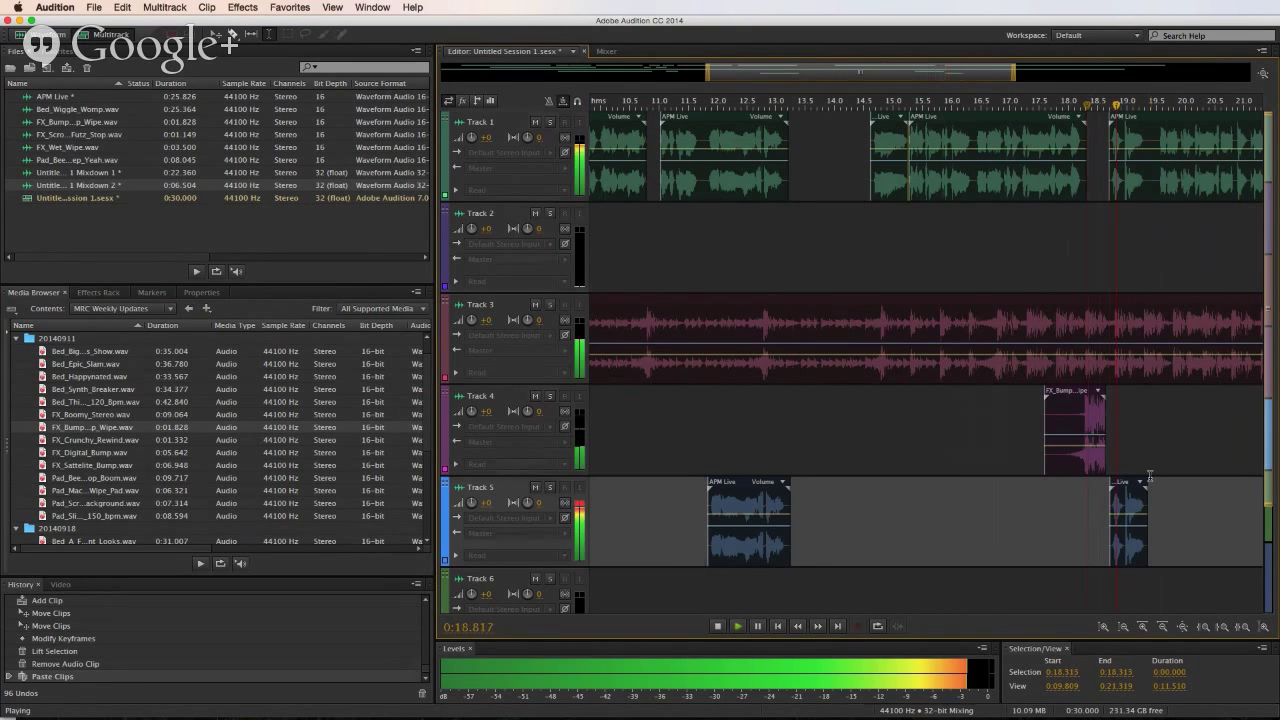
{"action": "left_click_drag", "start_coordinate": [1128, 532], "coordinate": [1128, 456]}
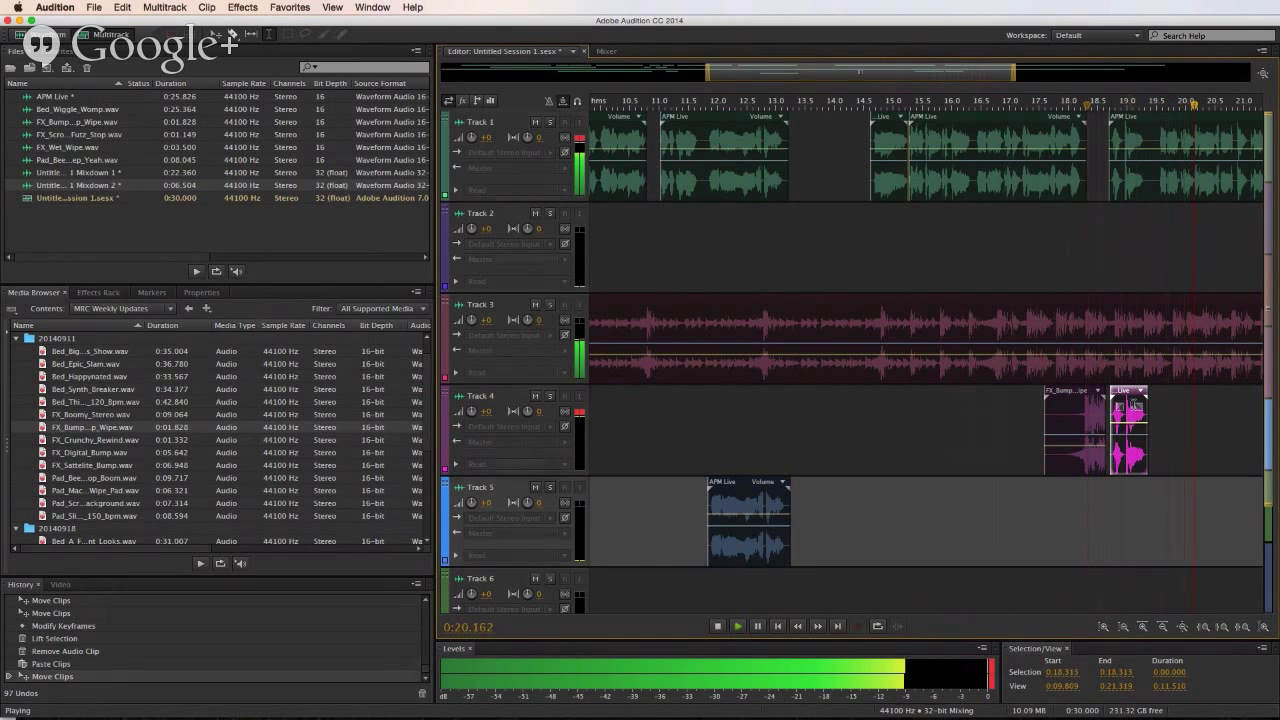
{"action": "key", "text": "space"}
- Delete the gap after the copied phrase on Track 1, and shift the following voice clip to start at about 19.55 s
{"action": "left_click_drag", "start_coordinate": [1146, 190], "coordinate": [1187, 185]}
{"action": "key", "text": "Delete"}
{"action": "left_click", "coordinate": [1190, 185]}
{"action": "key", "text": "space"}
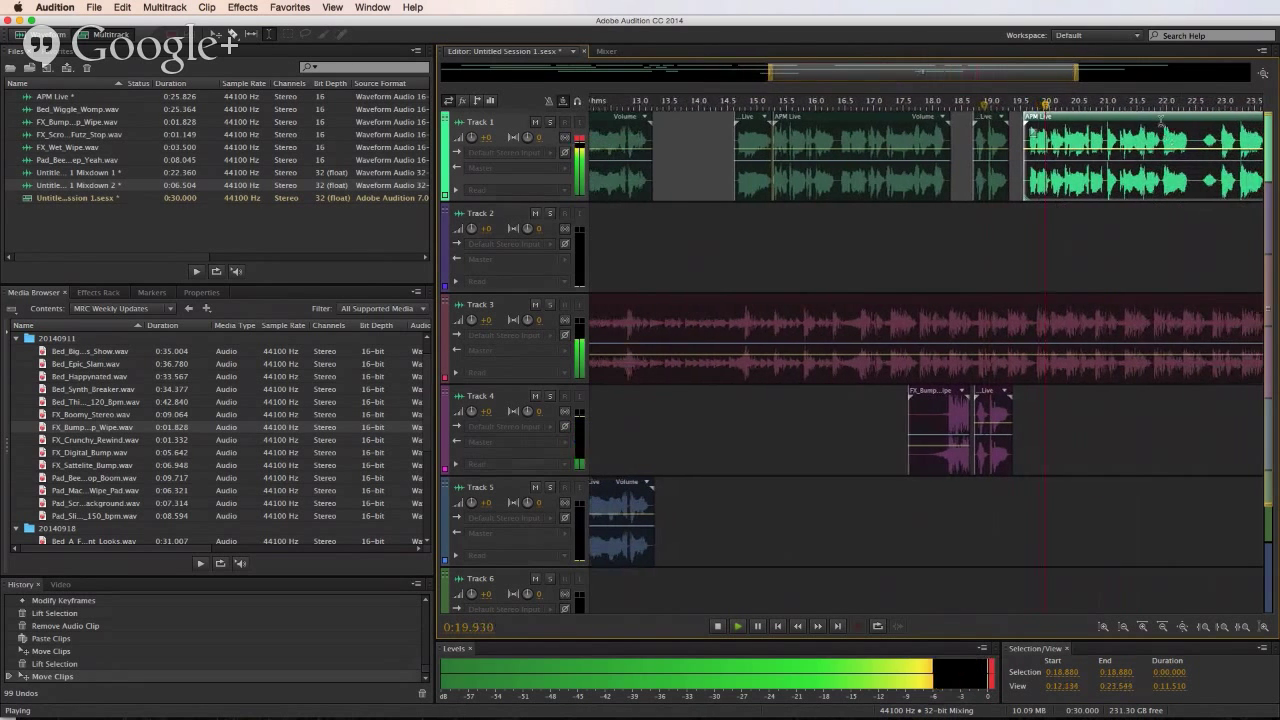
{"action": "scroll", "coordinate": [1198, 103], "scroll_direction": "down", "scroll_amount": 3}
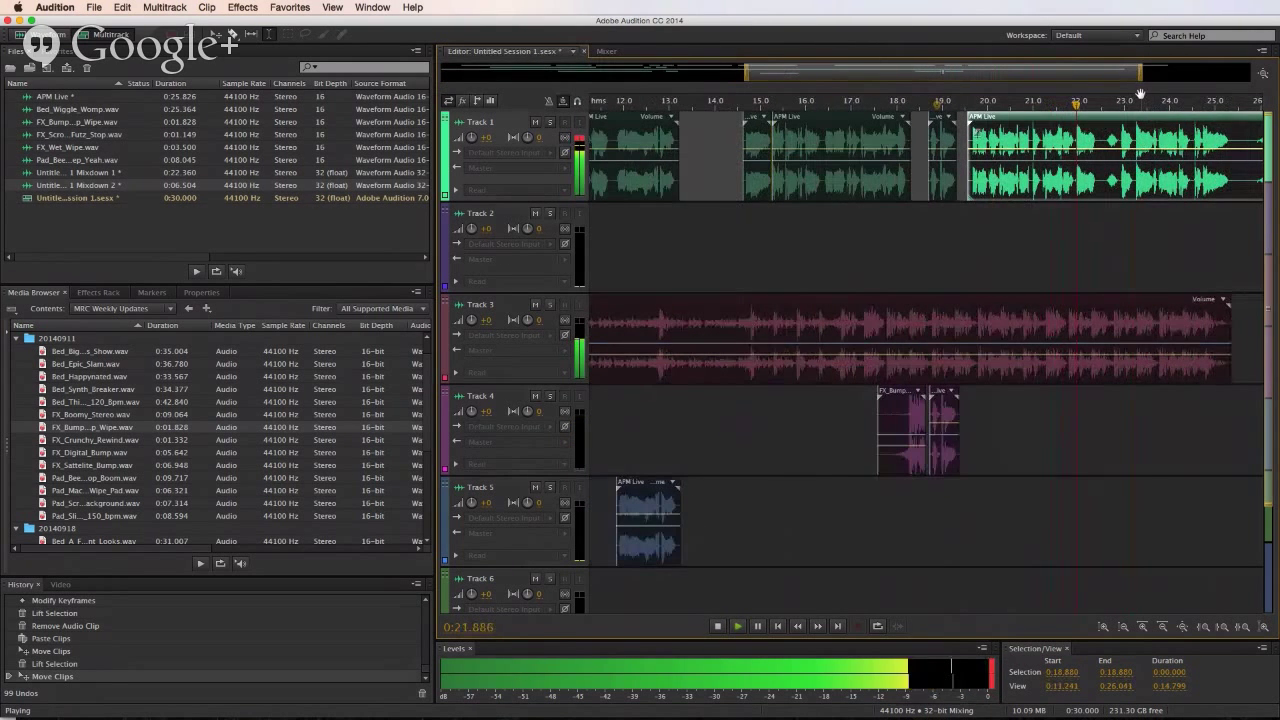
{"action": "key", "text": "space"}
- Delete the Track 1 voice segment from about 22.41 s to 22.91 s, and check playback
{"action": "left_click_drag", "start_coordinate": [1034, 160], "coordinate": [1062, 160]}
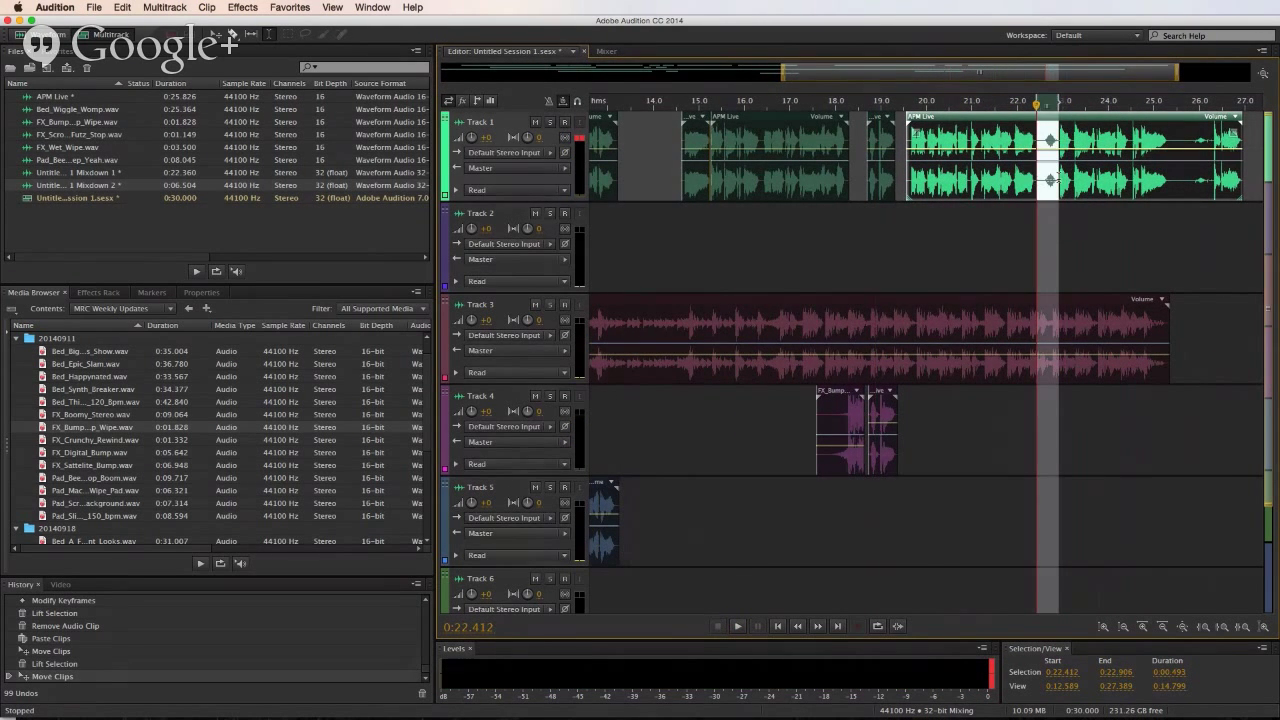
{"action": "key", "text": "Delete"}
{"action": "left_click", "coordinate": [1003, 217]}
{"action": "key", "text": "space"}
{"action": "scroll", "coordinate": [1038, 206], "scroll_direction": "up", "scroll_amount": 5}
{"action": "key", "text": "space"}
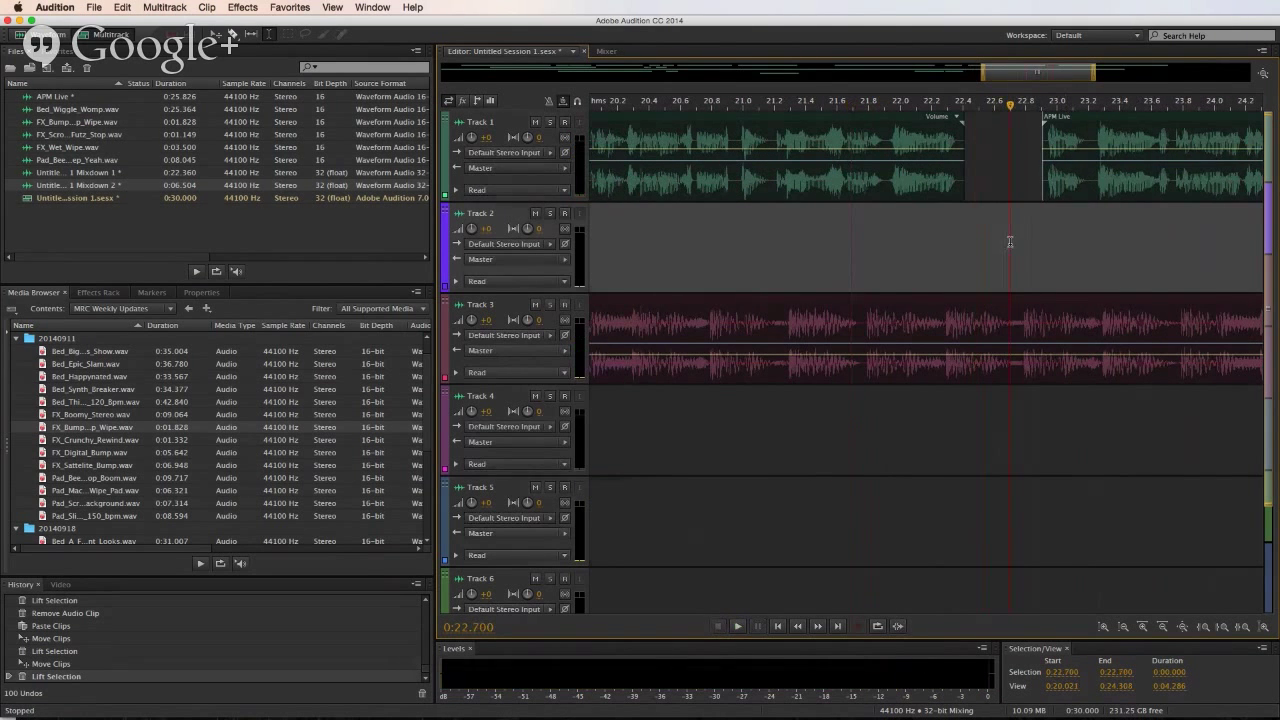
- Move the last Track 1 voice clip to Track 2 at about 22.3 s so it overlaps the previous phrase, and check playback
{"action": "left_click_drag", "start_coordinate": [1038, 190], "coordinate": [962, 281]}
{"action": "left_click", "coordinate": [905, 250]}
{"action": "key", "text": "space"}
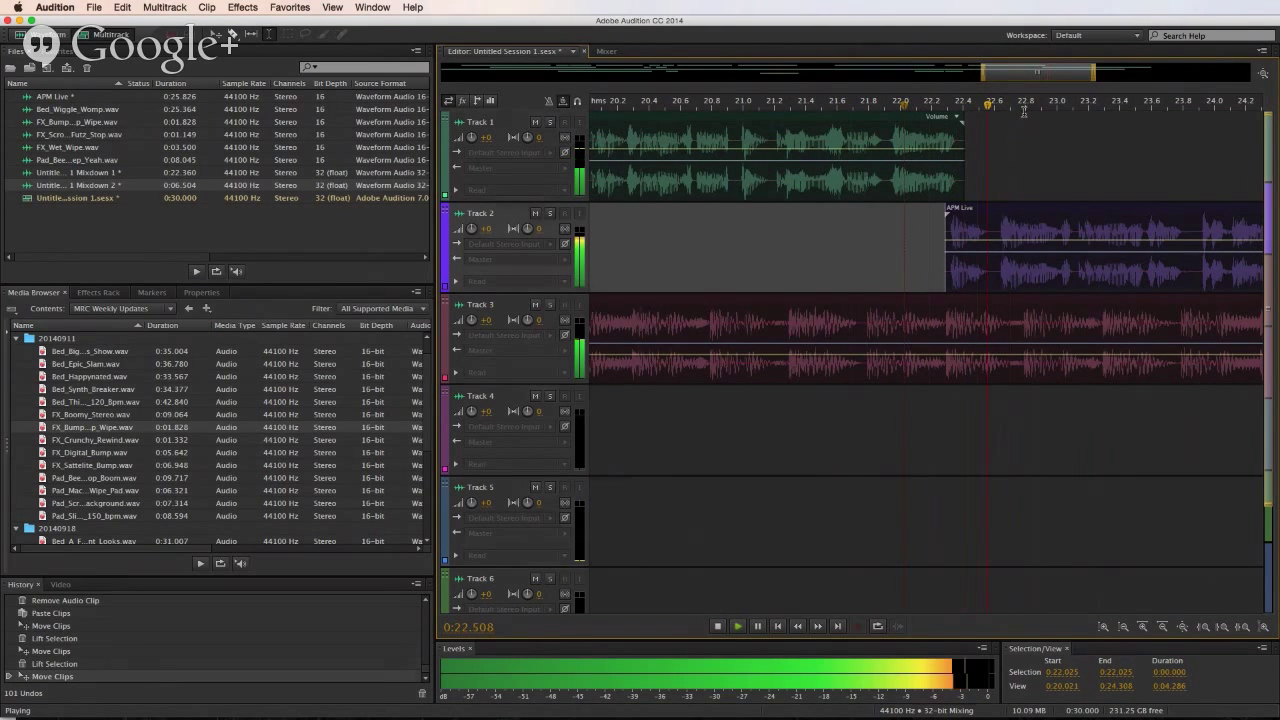
{"action": "scroll", "coordinate": [1052, 276], "scroll_direction": "down", "scroll_amount": 4}
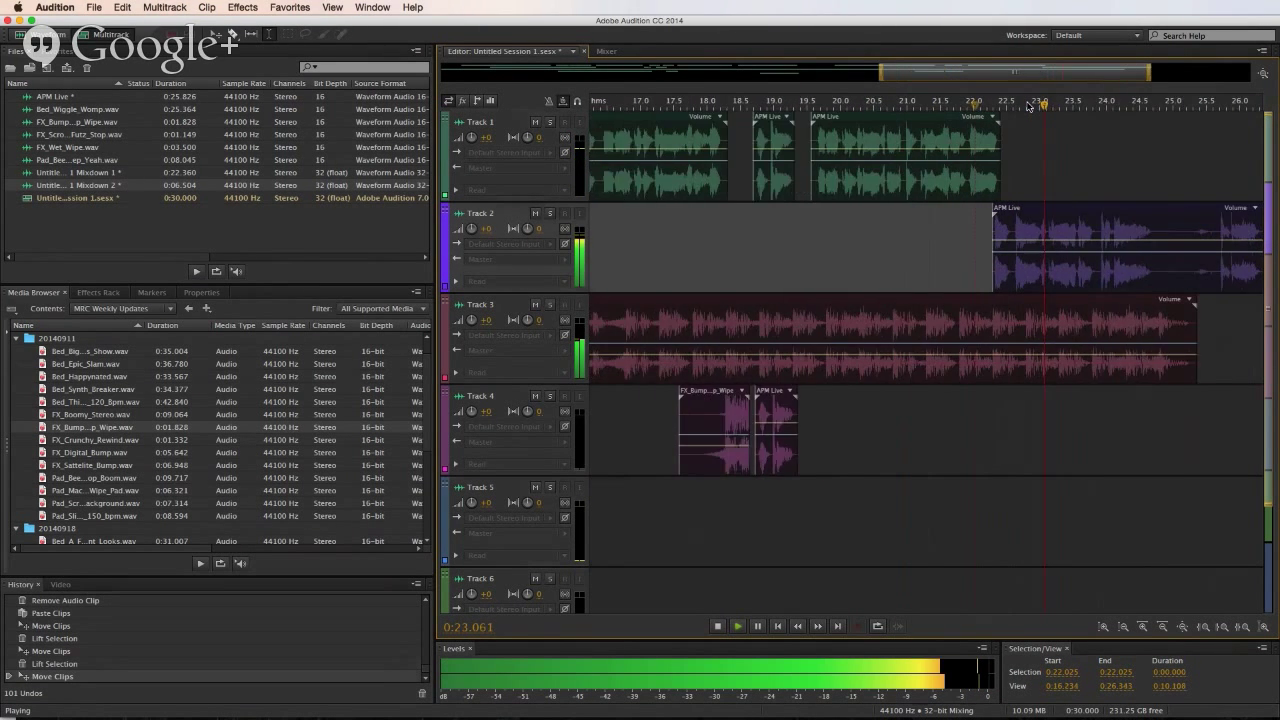
{"action": "key", "text": "space"}
- Split the Track 2 voice clip at about 23.81 s, overlap its second part with the first at about 23.7 s, and check playback
{"action": "left_click", "coordinate": [1053, 276]}
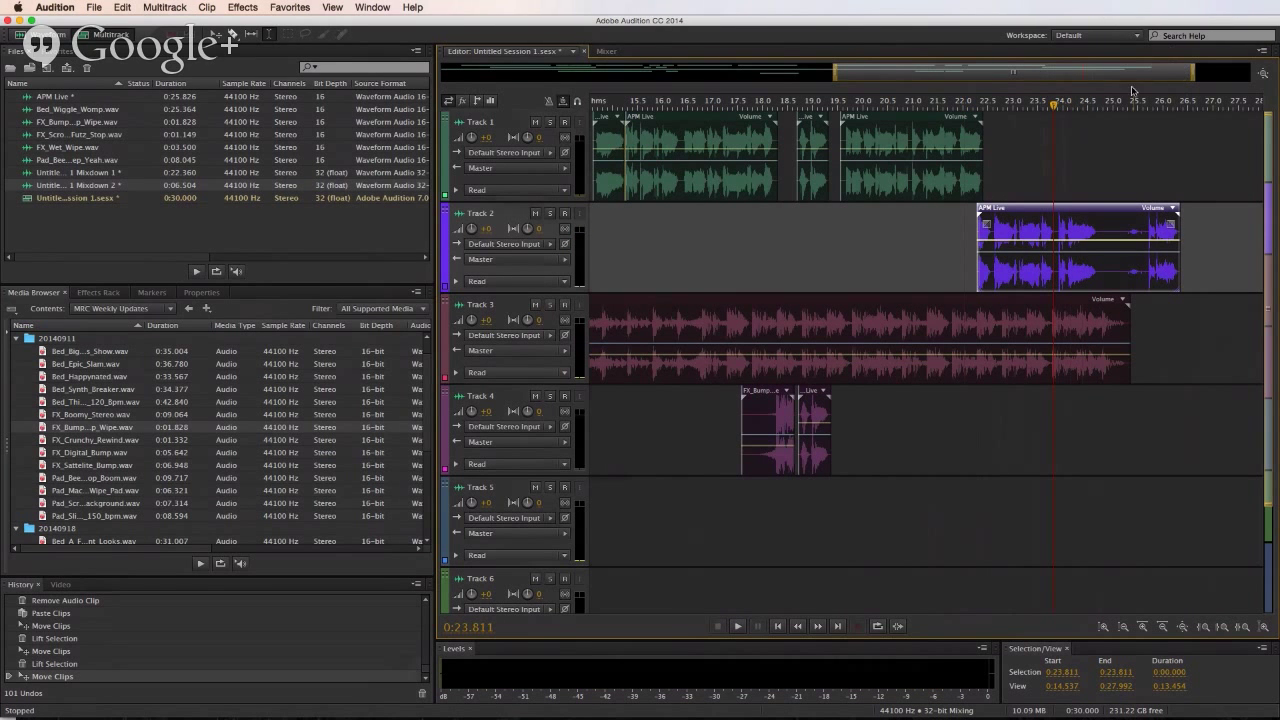
{"action": "scroll", "coordinate": [1110, 104], "scroll_direction": "up", "scroll_amount": 4}
{"action": "key", "text": "ctrl+k"}
{"action": "left_click", "coordinate": [973, 271]}
{"action": "left_click_drag", "start_coordinate": [973, 271], "coordinate": [926, 256]}
{"action": "left_click", "coordinate": [859, 262]}
{"action": "key", "text": "space"}
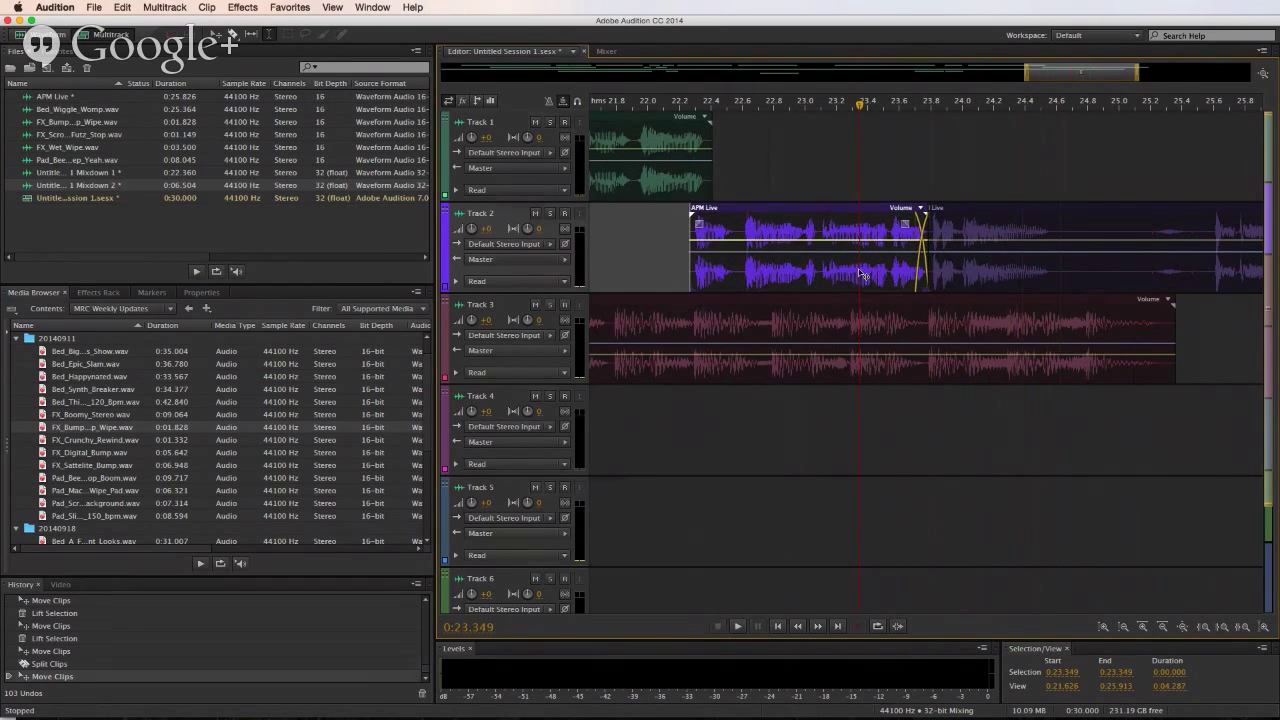
{"action": "left_click", "coordinate": [676, 254]}
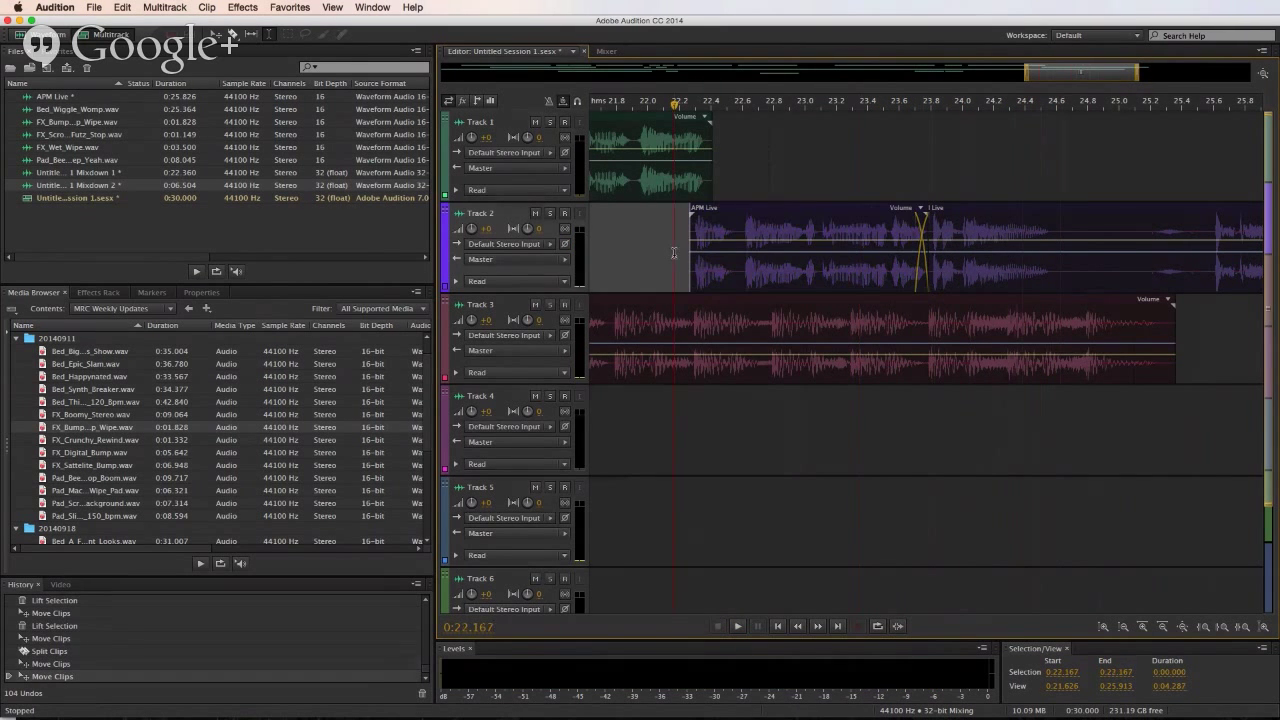
{"action": "left_click", "coordinate": [925, 255]}
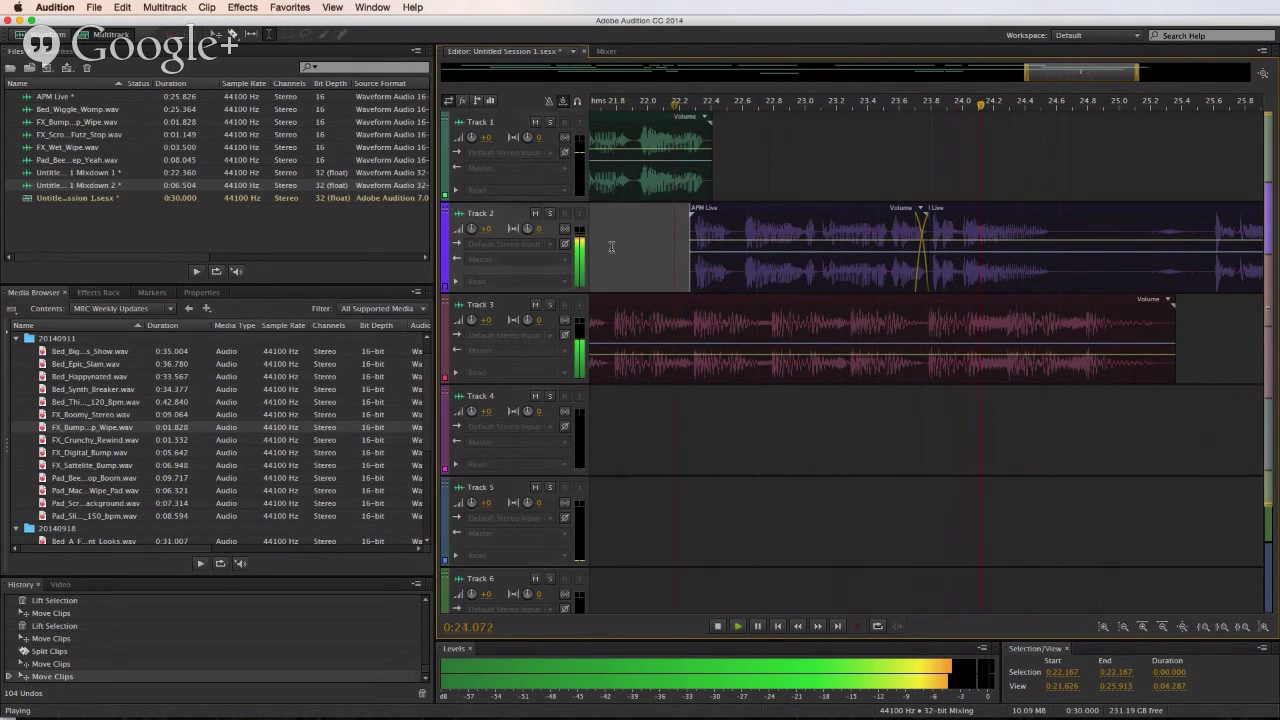
{"action": "key", "text": "space"}
{"action": "key", "text": "space"}
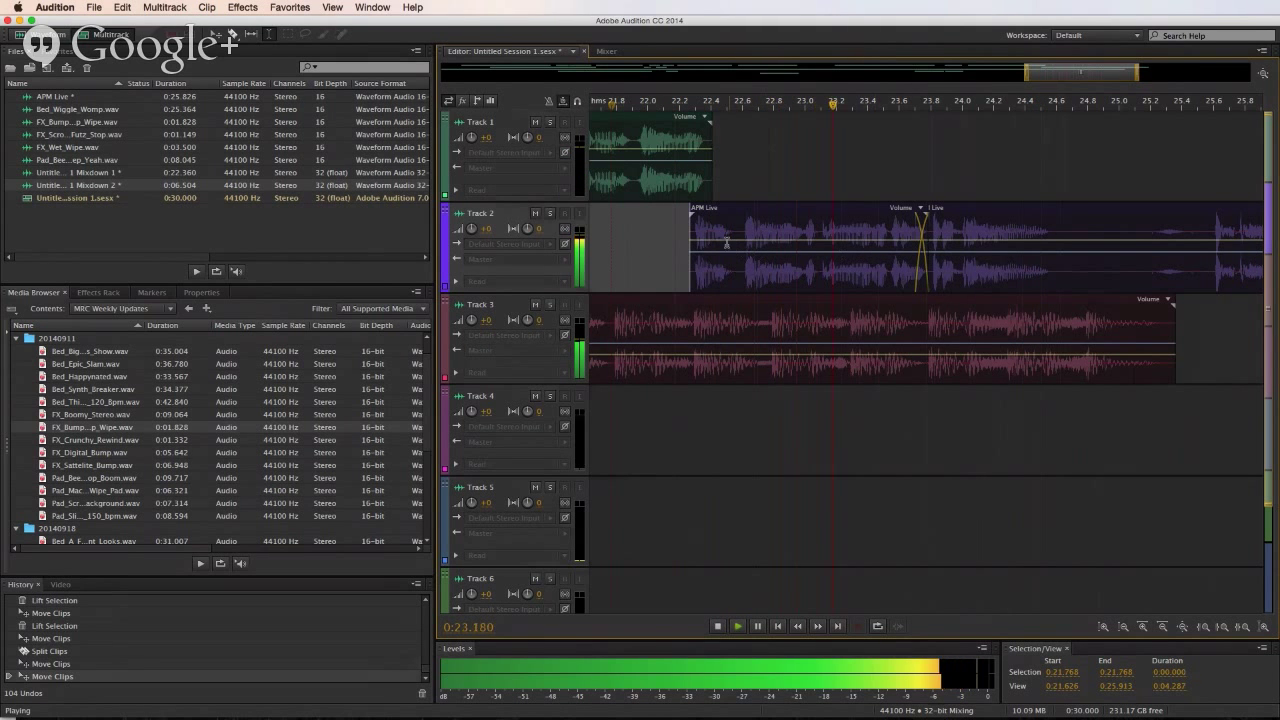
{"action": "key", "text": "space"}
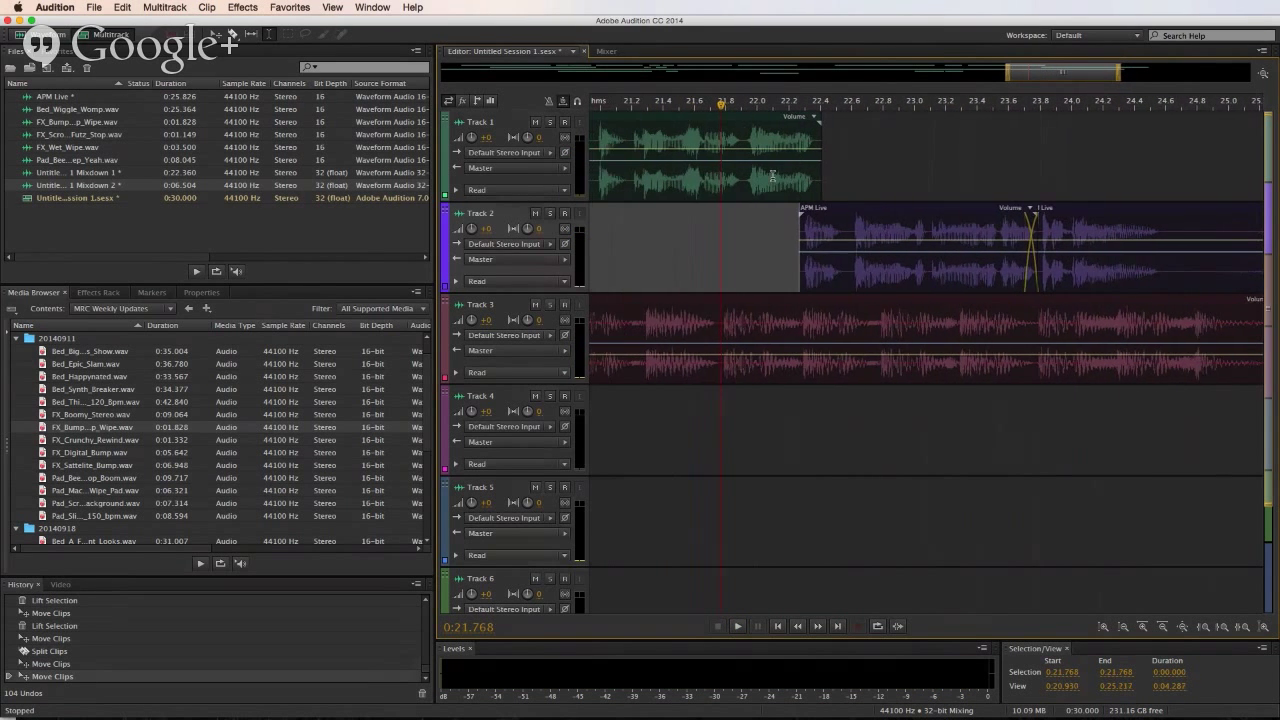
- Split the last Track 1 voice clip at about 20.97 s, time-stretch its second part to 91%, and check playback
{"action": "scroll", "coordinate": [773, 176], "scroll_direction": "left", "scroll_amount": 3}
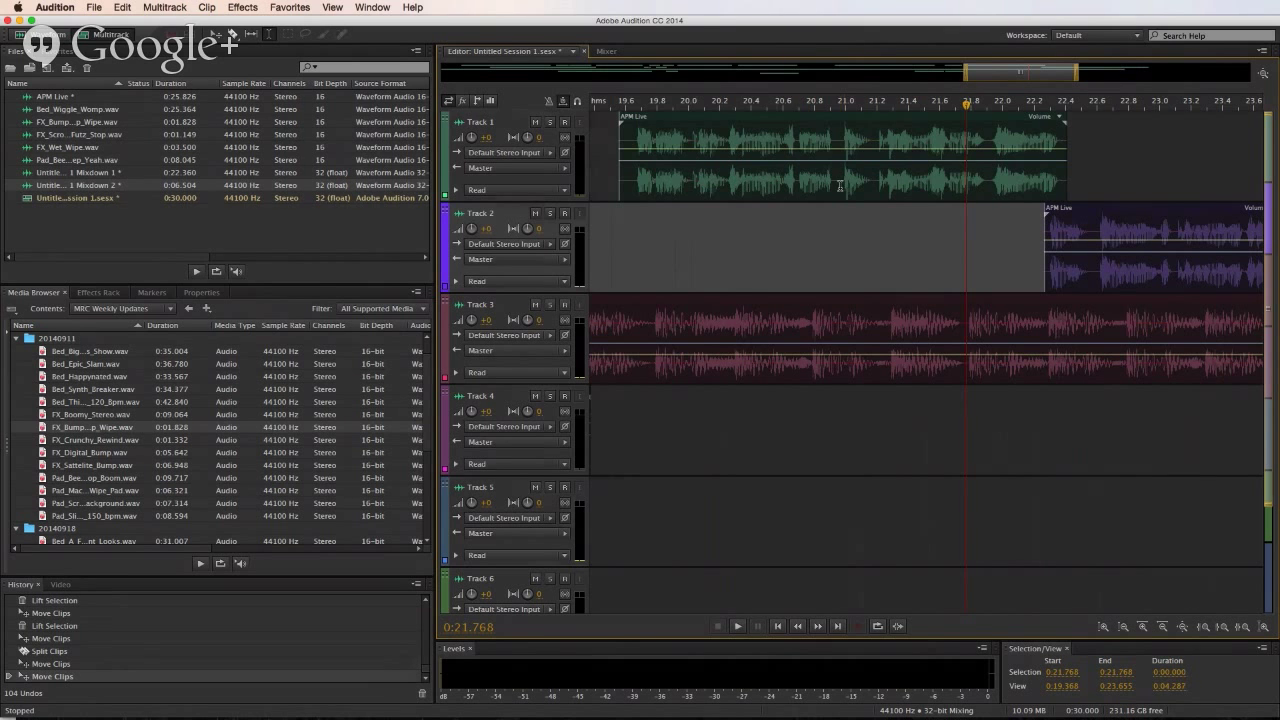
{"action": "left_click", "coordinate": [840, 186]}
{"action": "key", "text": "super+k"}
{"action": "left_click_drag", "start_coordinate": [1073, 131], "coordinate": [1052, 131]}
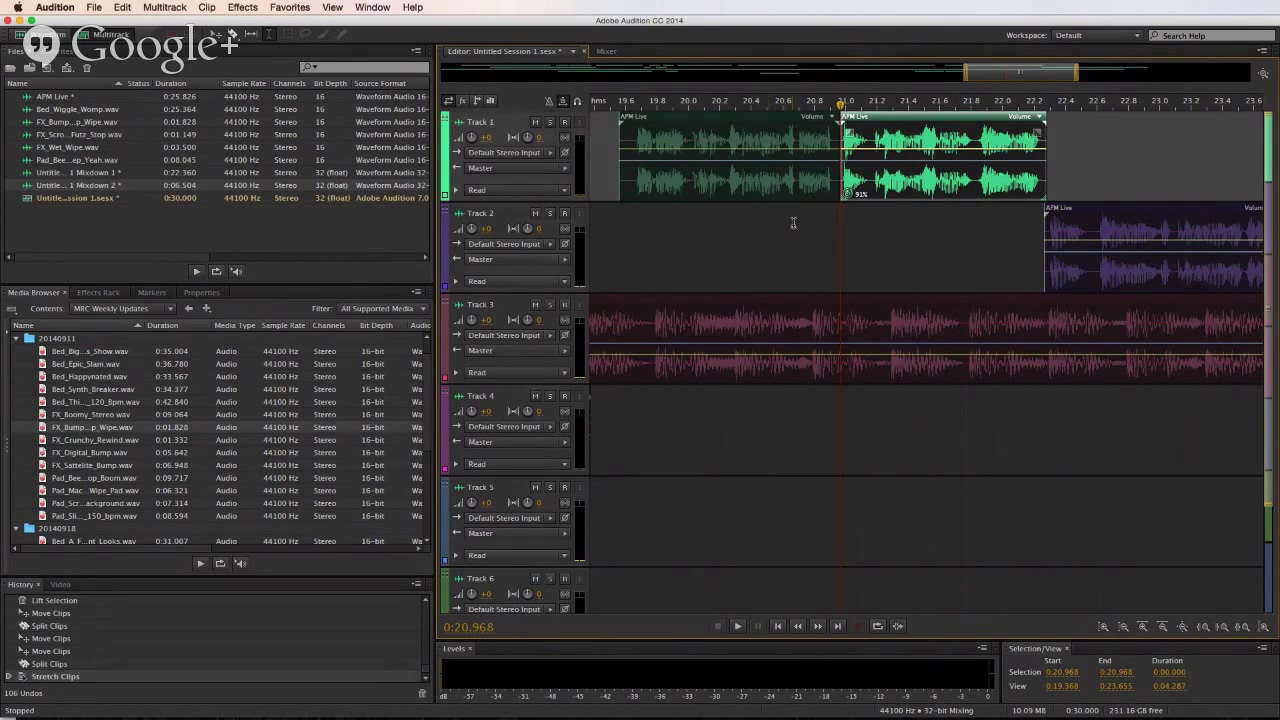
{"action": "left_click", "coordinate": [793, 222]}
{"action": "key", "text": "space"}
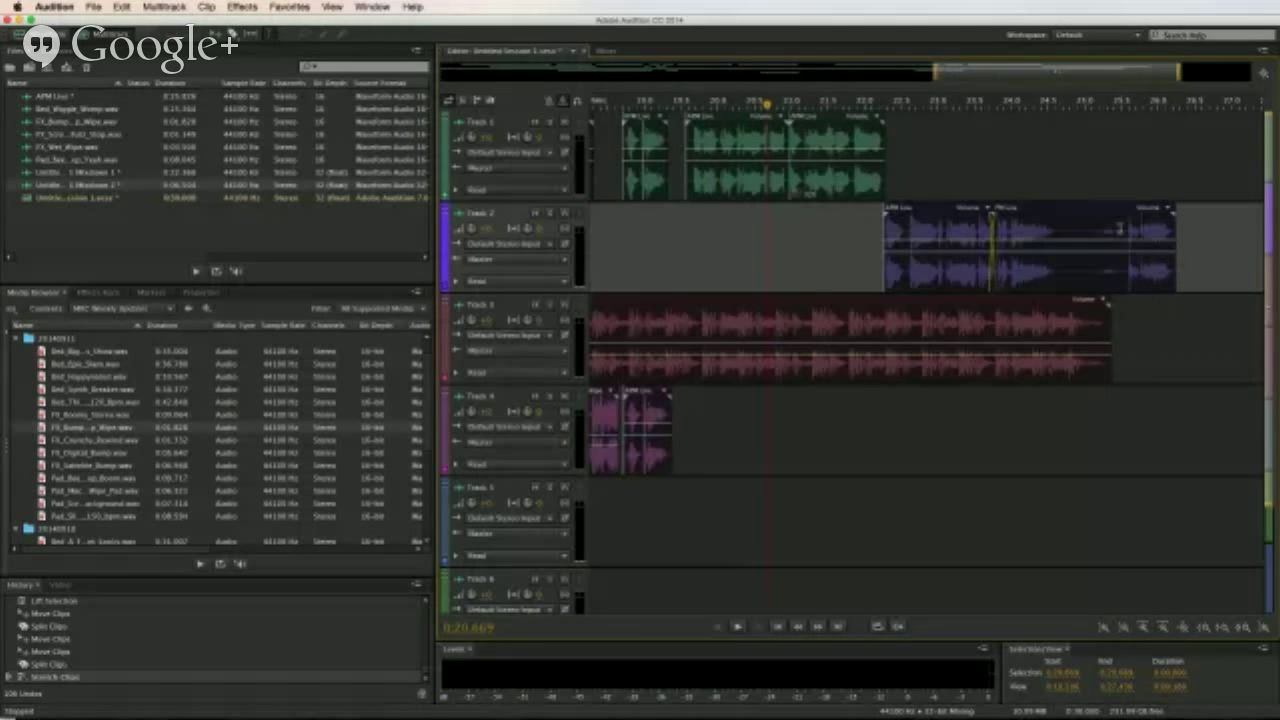
- Delete the quiet stretch on Track 2 after about 24.7 s, and move the closing voice fragment to Track 1 at about 23.7 s
{"action": "left_click_drag", "start_coordinate": [1063, 250], "coordinate": [1013, 165]}
{"action": "key", "text": "Delete"}
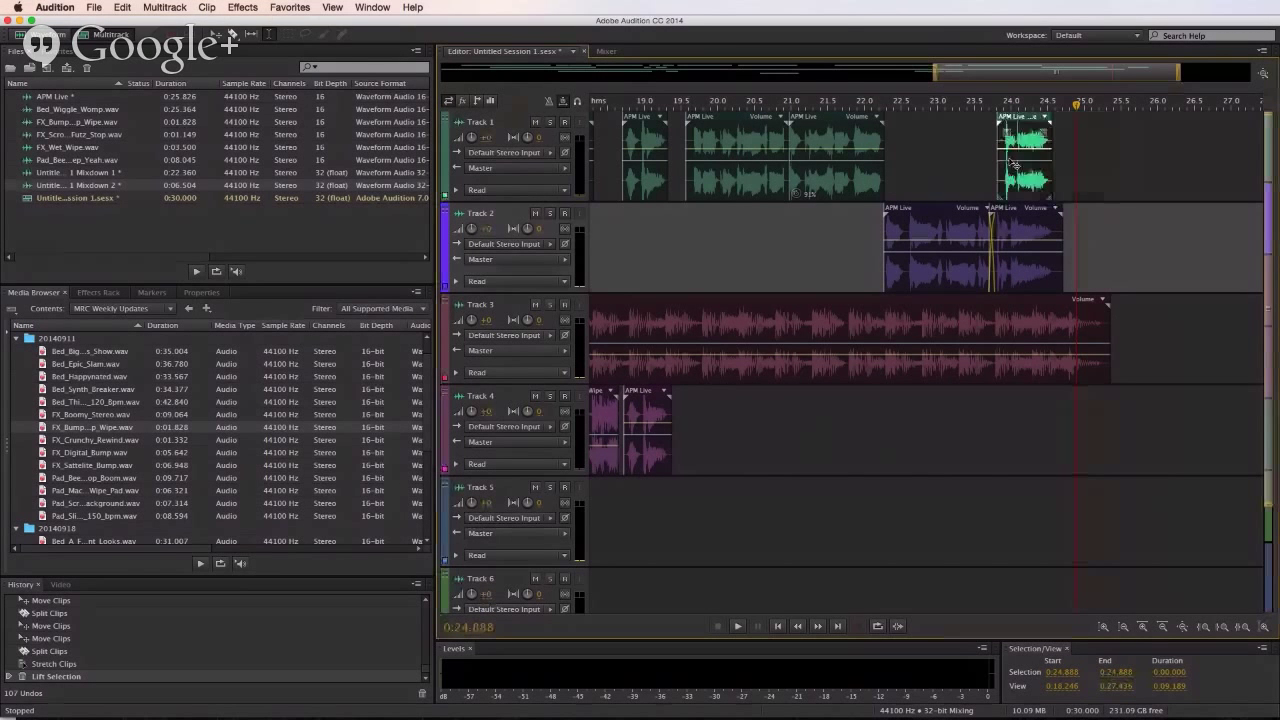
{"action": "left_click_drag", "start_coordinate": [1013, 165], "coordinate": [1005, 162]}
{"action": "left_click", "coordinate": [975, 104]}
{"action": "key", "text": "space"}
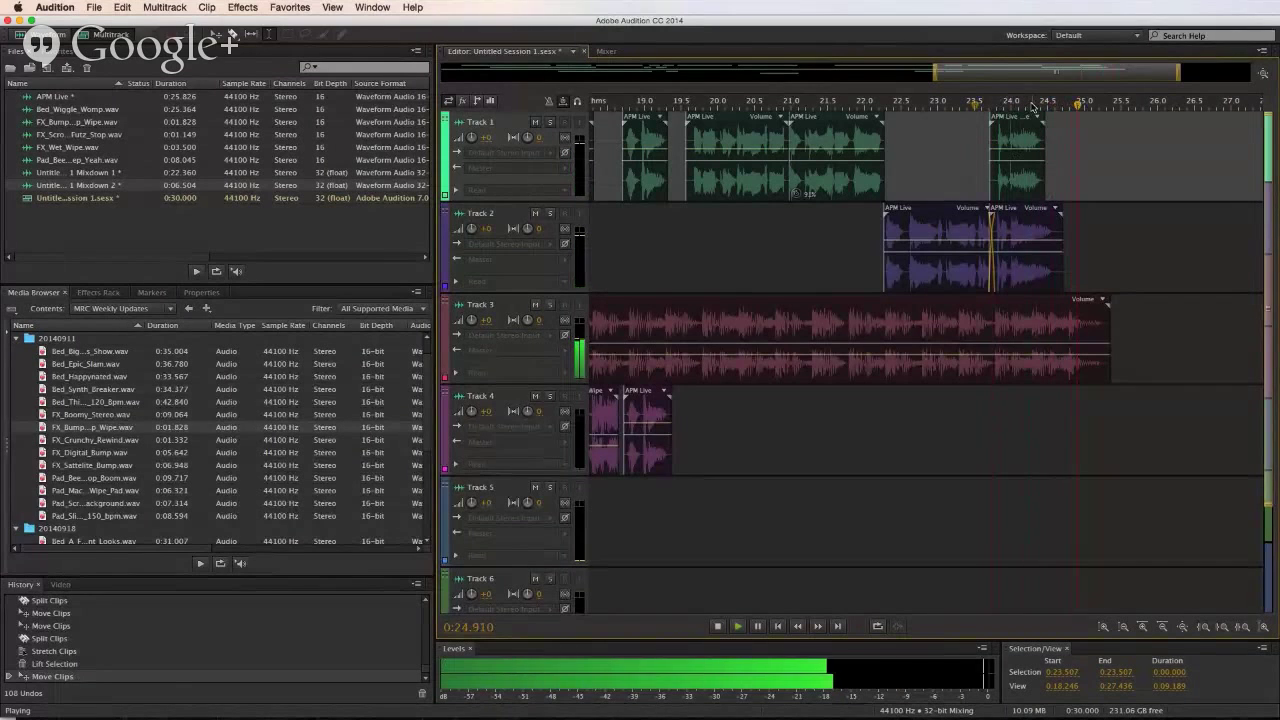
- Stop playback, fit the whole session in the timeline, and return the playhead to the start
{"action": "key", "text": "space"}
{"action": "key", "text": "backslash"}
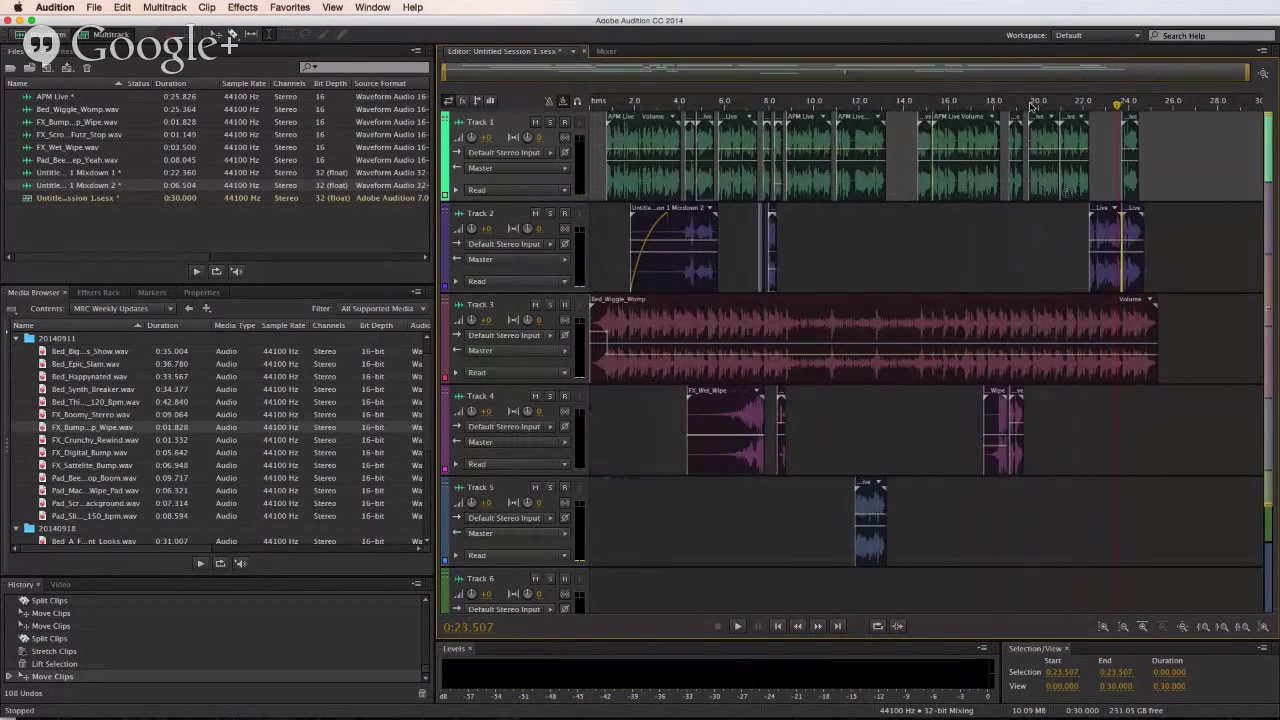
{"action": "key", "text": "space"}
{"action": "left_click", "coordinate": [591, 134]}
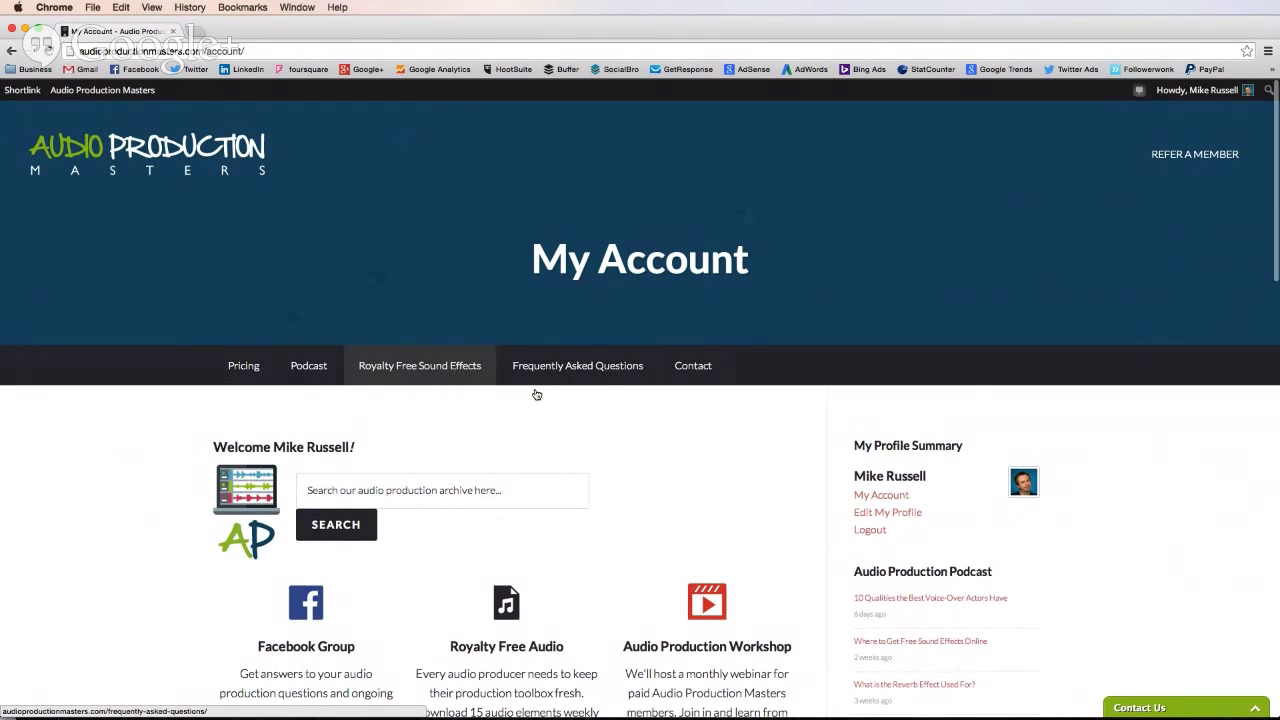
- Switch to Chrome and review the features and membership plans on the Audio Production Masters pricing page
{"action": "left_click", "coordinate": [243, 366]}
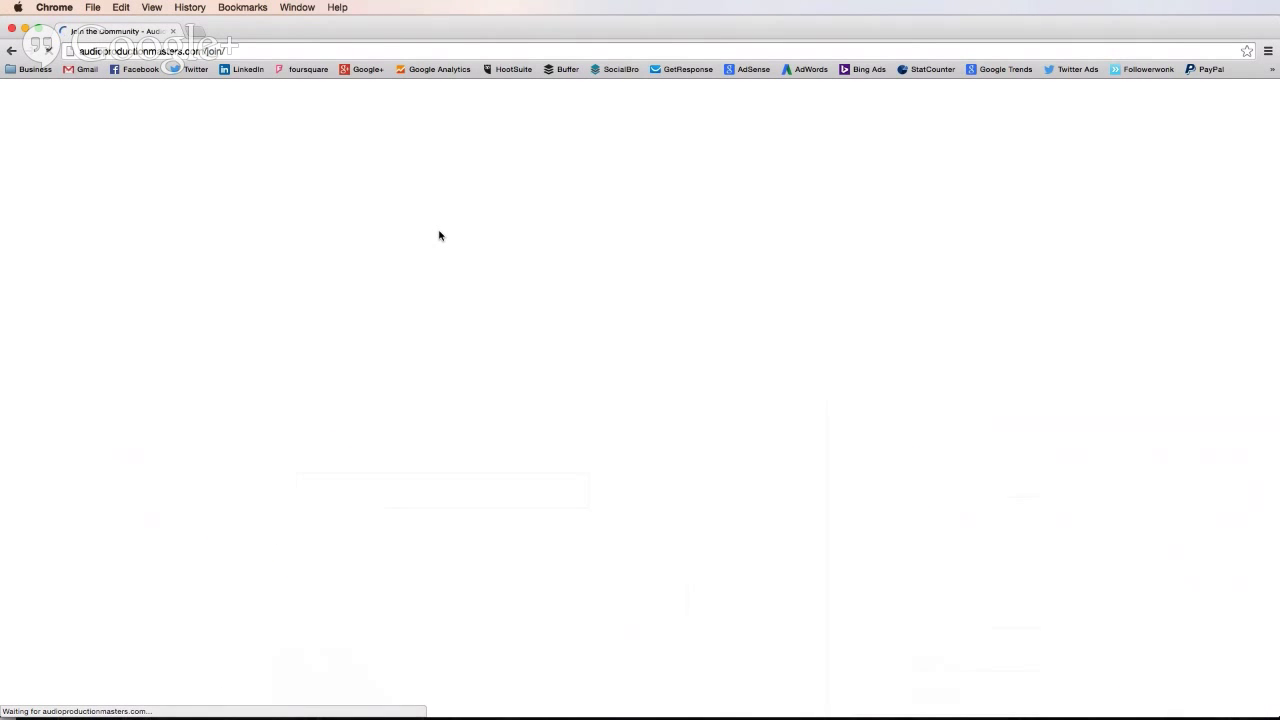
{"action": "scroll", "coordinate": [438, 251], "scroll_direction": "down", "scroll_amount": 5}
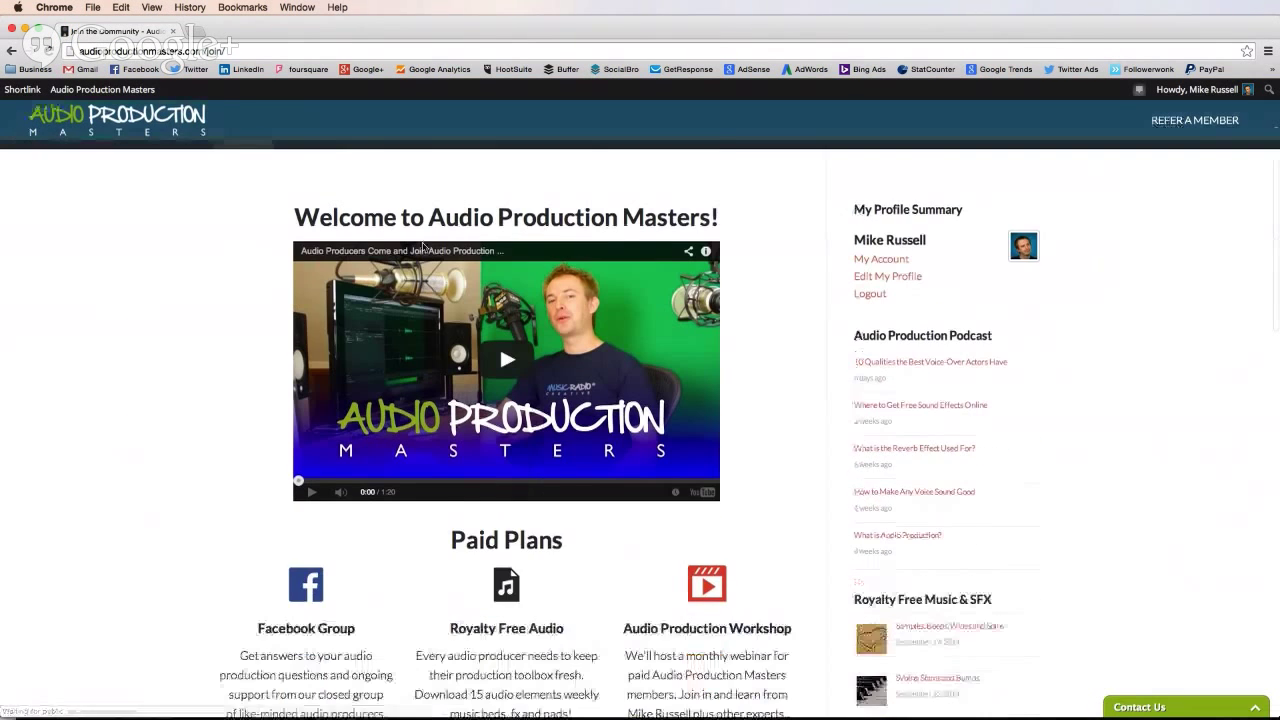
{"action": "scroll", "coordinate": [472, 302], "scroll_direction": "down", "scroll_amount": 5}
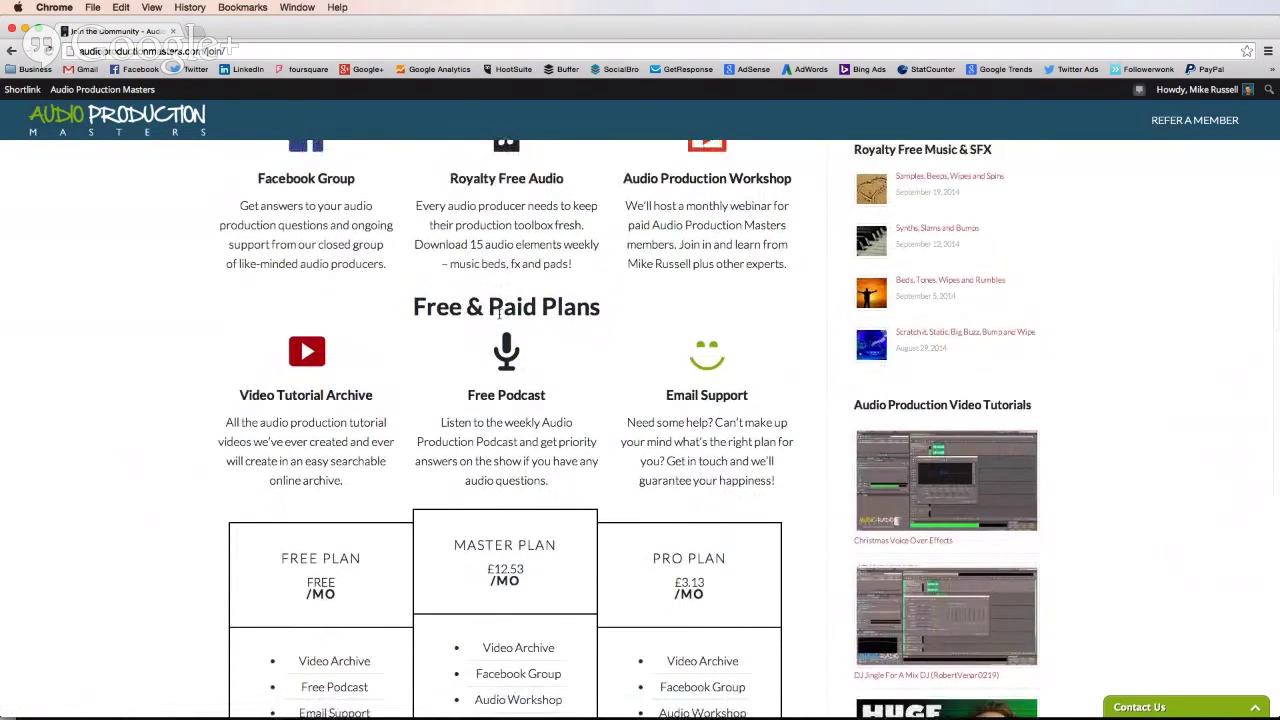
{"action": "scroll", "coordinate": [499, 313], "scroll_direction": "down", "scroll_amount": 1}
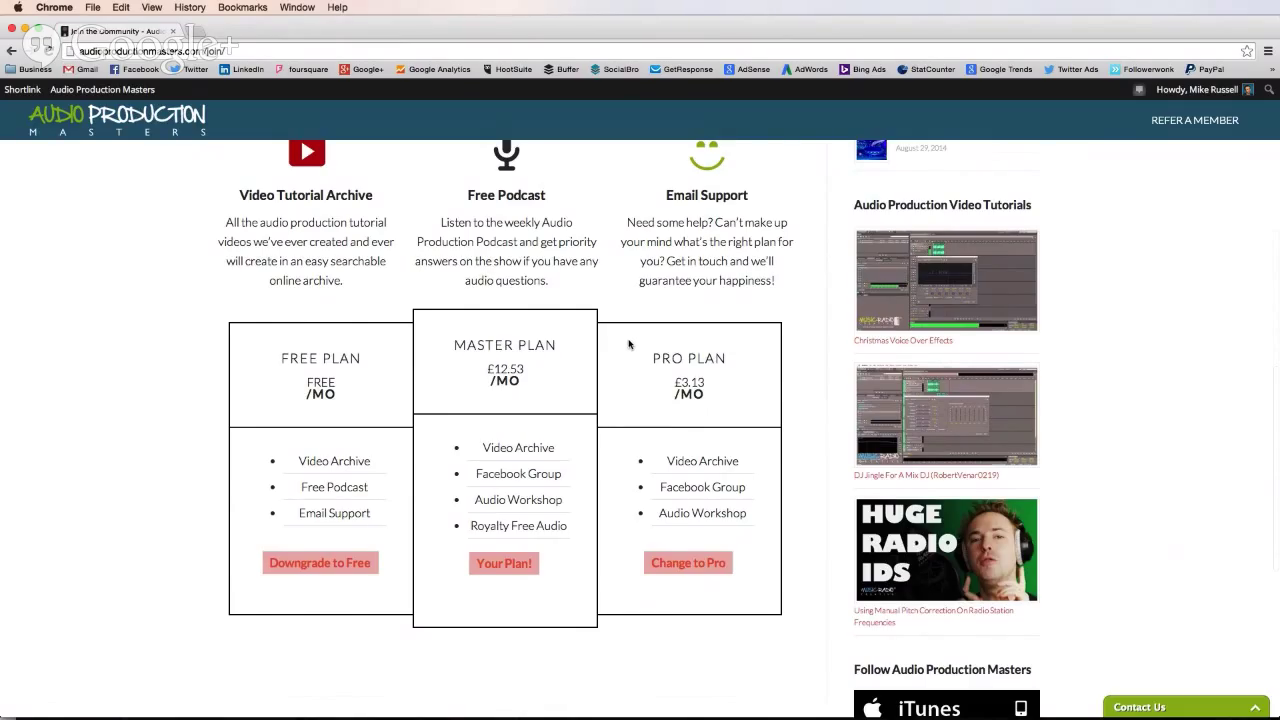
{"action": "scroll", "coordinate": [629, 345], "scroll_direction": "up", "scroll_amount": 3}
{"action": "scroll", "coordinate": [629, 345], "scroll_direction": "up", "scroll_amount": 10}
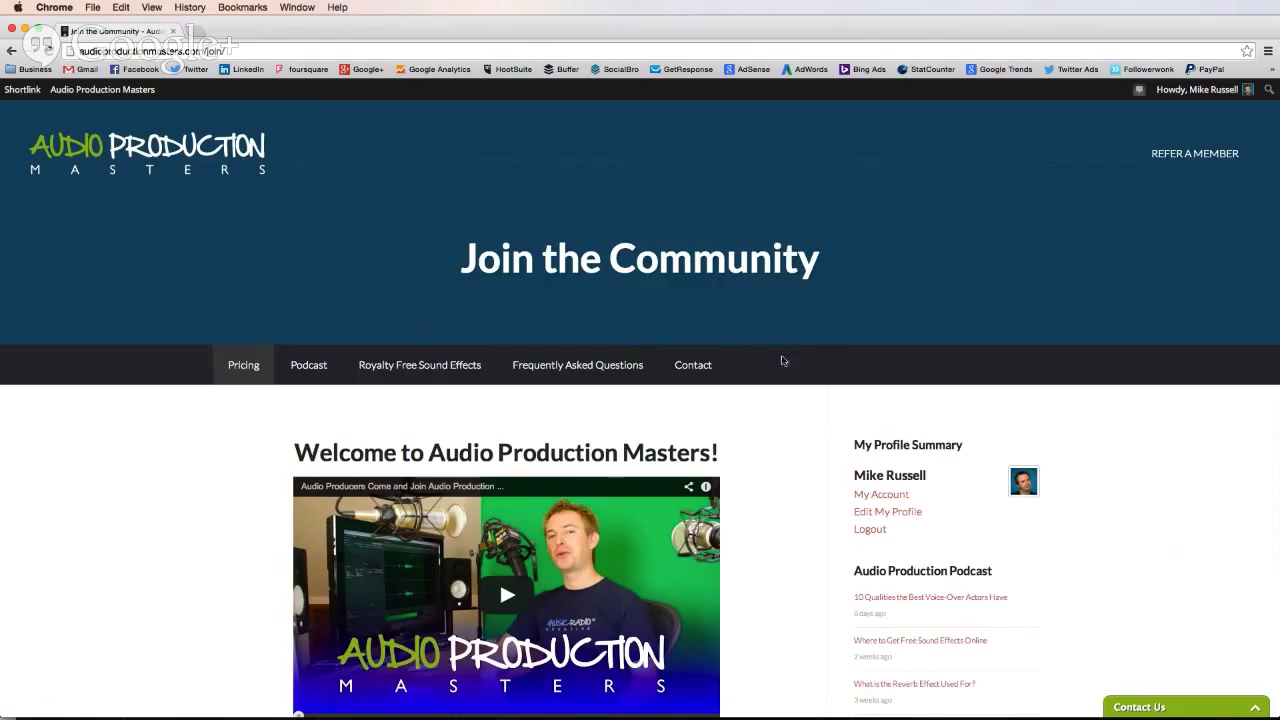
- Return to the account page, view the members' Facebook group, and close its tab
{"action": "left_click", "coordinate": [900, 496]}
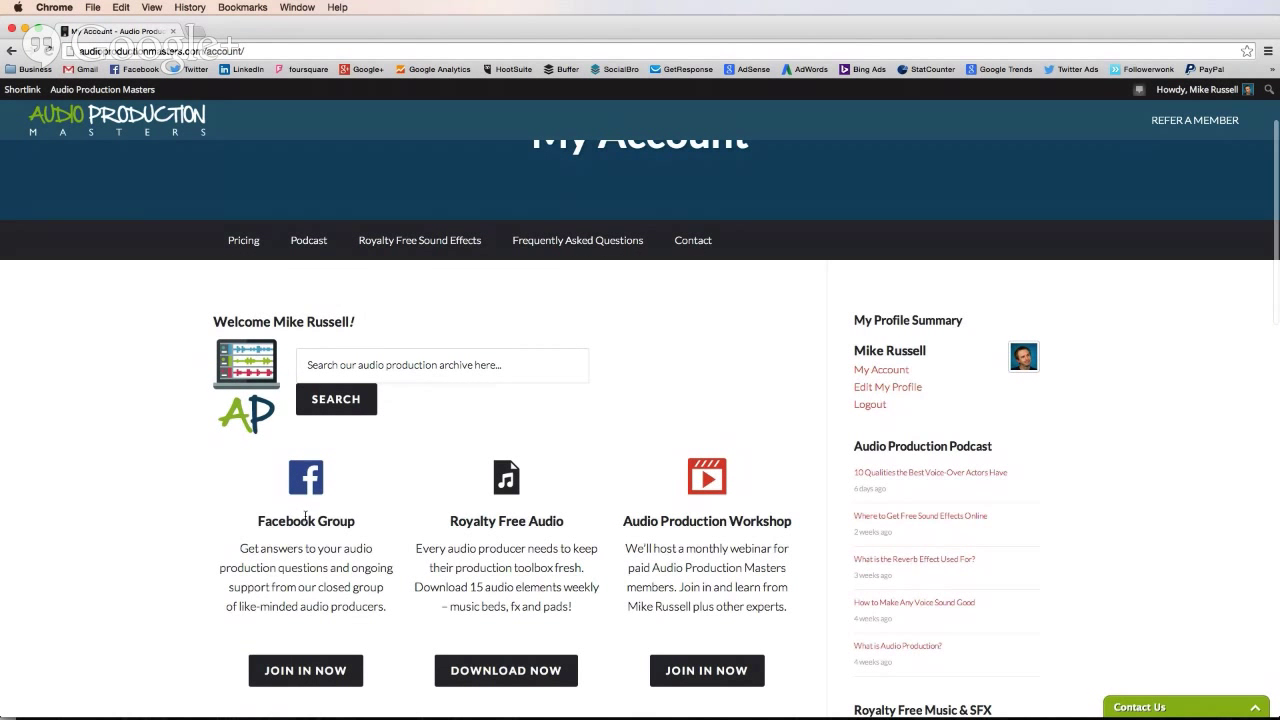
{"action": "left_click", "coordinate": [305, 516]}
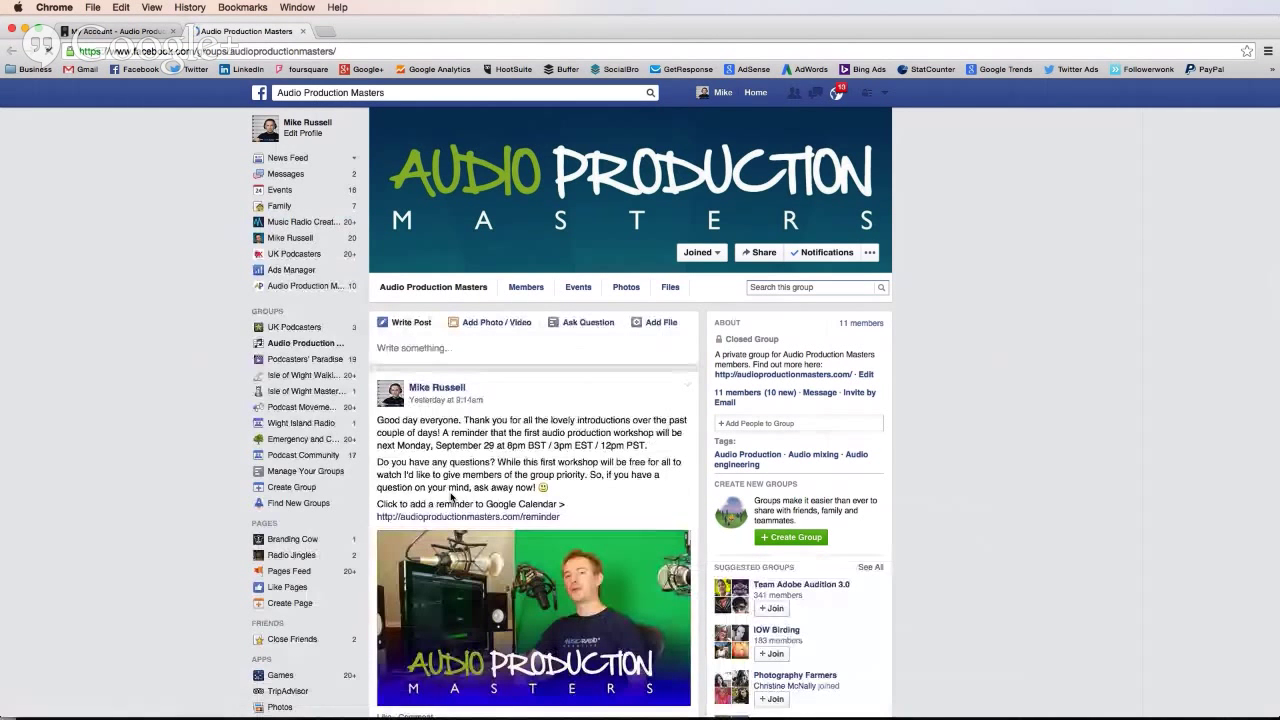
{"action": "key", "text": "super+w"}
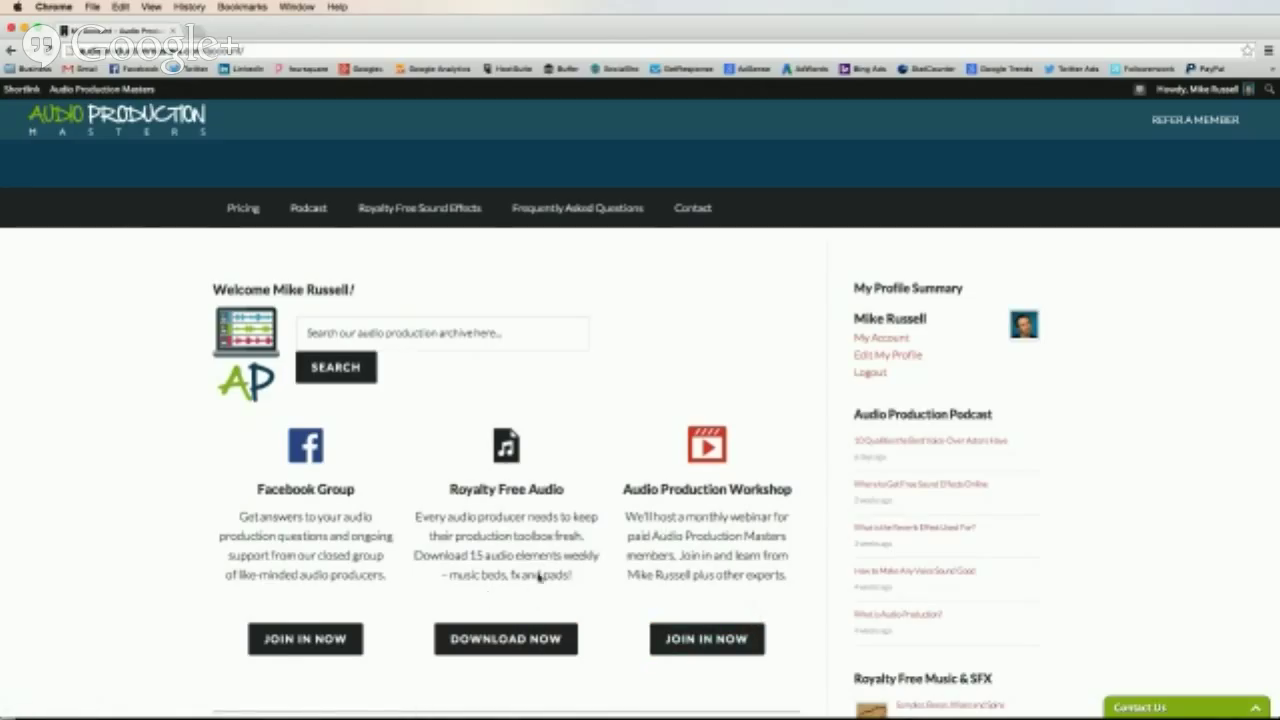
- Open the Royalty Free Audio page from the account page and download this week's 20140918.zip
{"action": "scroll", "coordinate": [538, 577], "scroll_direction": "down", "scroll_amount": 3}
{"action": "scroll", "coordinate": [538, 566], "scroll_direction": "up", "scroll_amount": 2}
{"action": "scroll", "coordinate": [538, 566], "scroll_direction": "up", "scroll_amount": 1}
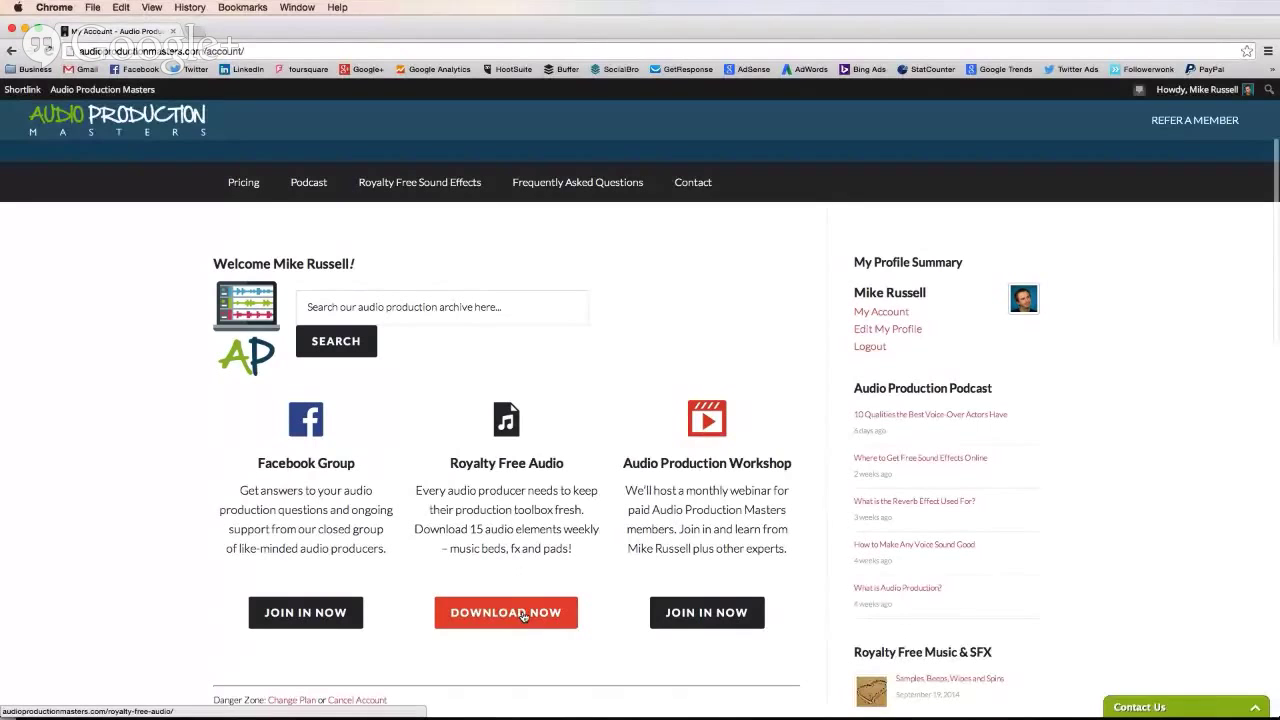
{"action": "scroll", "coordinate": [522, 616], "scroll_direction": "down", "scroll_amount": 3}
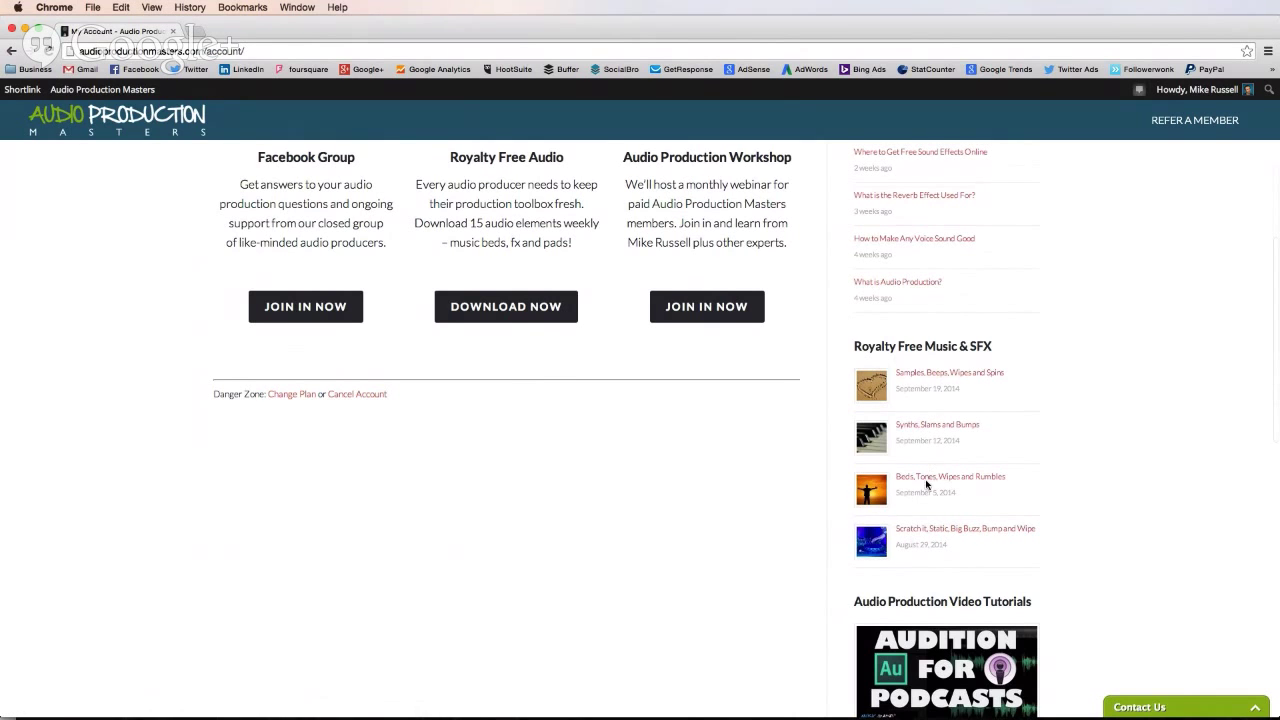
{"action": "scroll", "coordinate": [925, 490], "scroll_direction": "up", "scroll_amount": 4}
{"action": "left_click", "coordinate": [512, 526]}
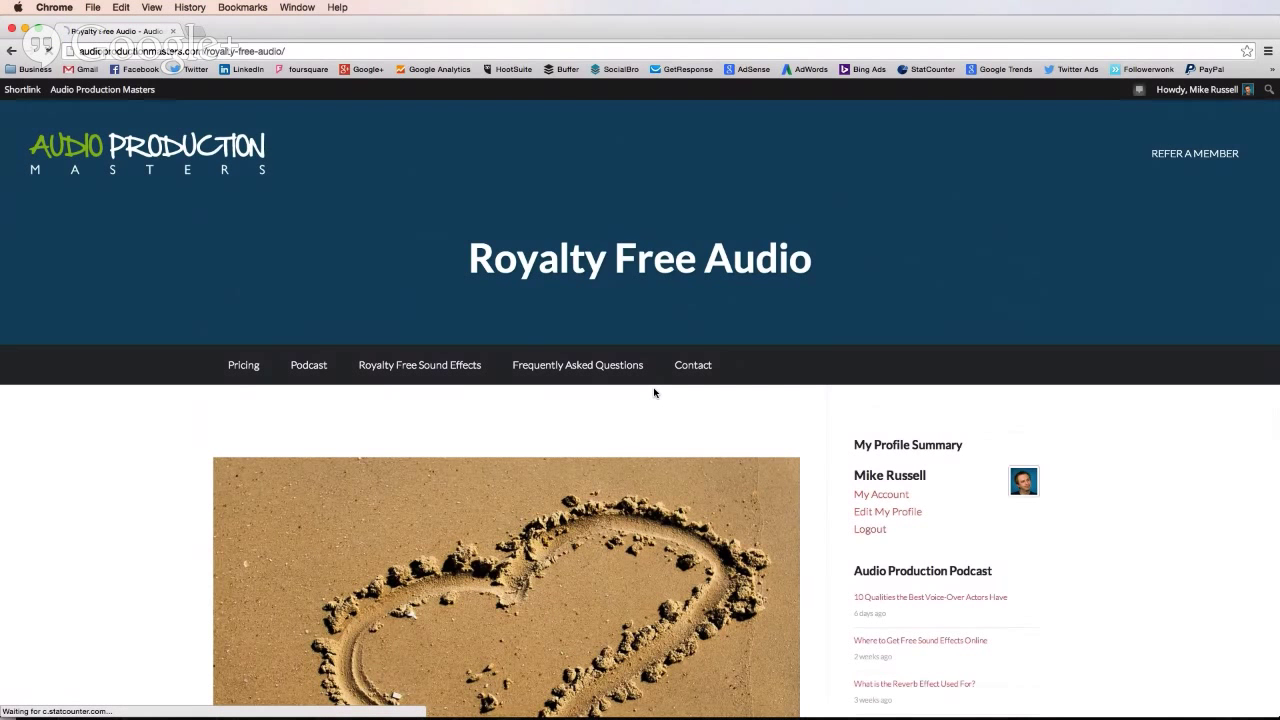
{"action": "scroll", "coordinate": [654, 393], "scroll_direction": "down", "scroll_amount": 15}
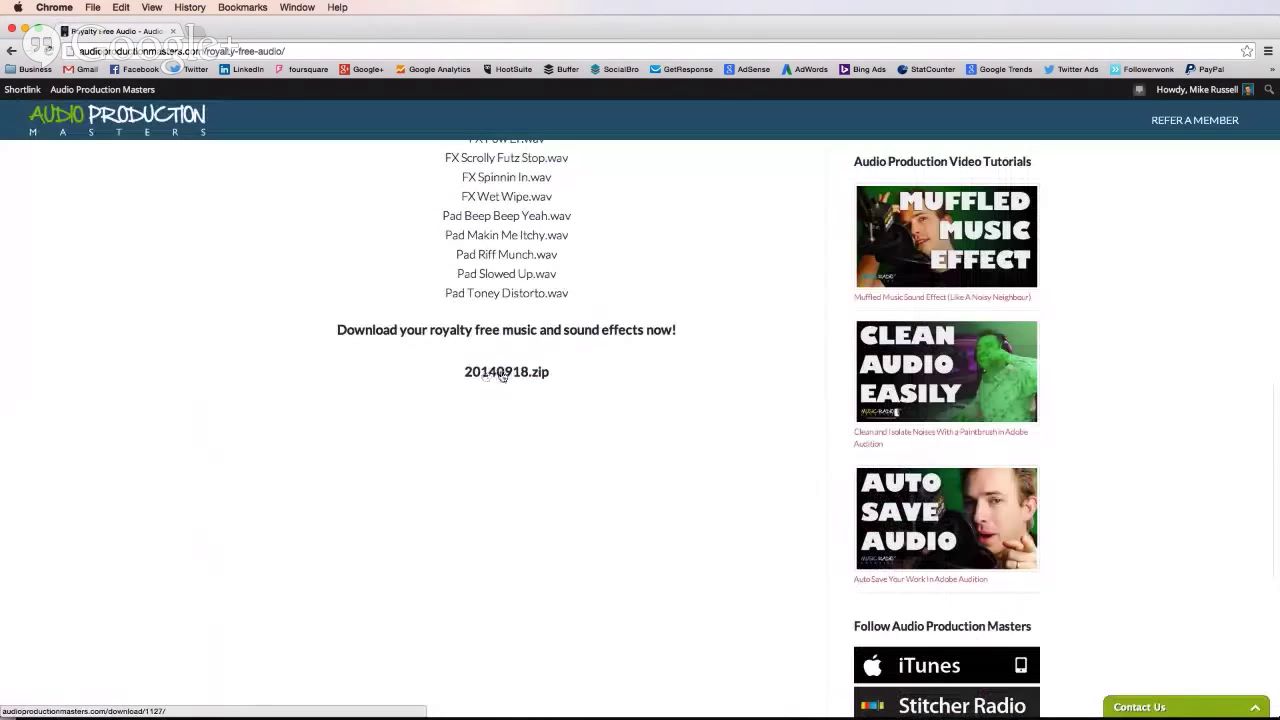
{"action": "left_click", "coordinate": [502, 375]}
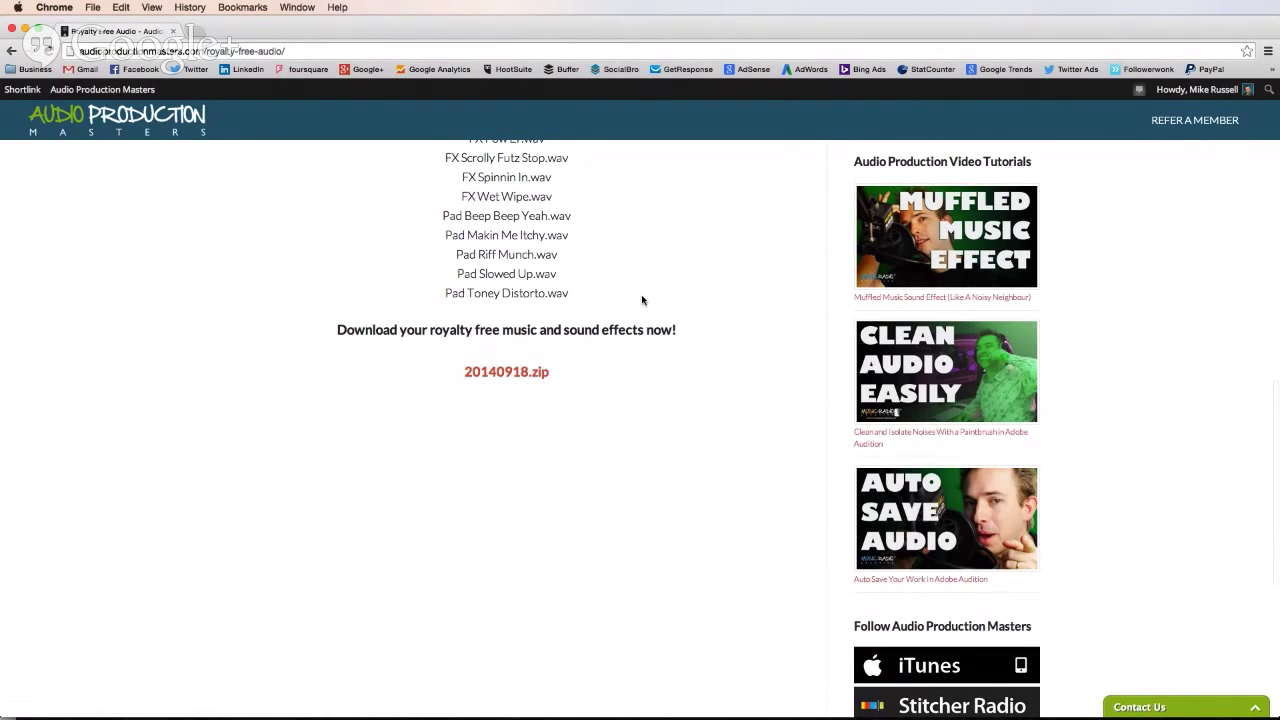
{"action": "scroll", "coordinate": [642, 299], "scroll_direction": "up", "scroll_amount": 15}
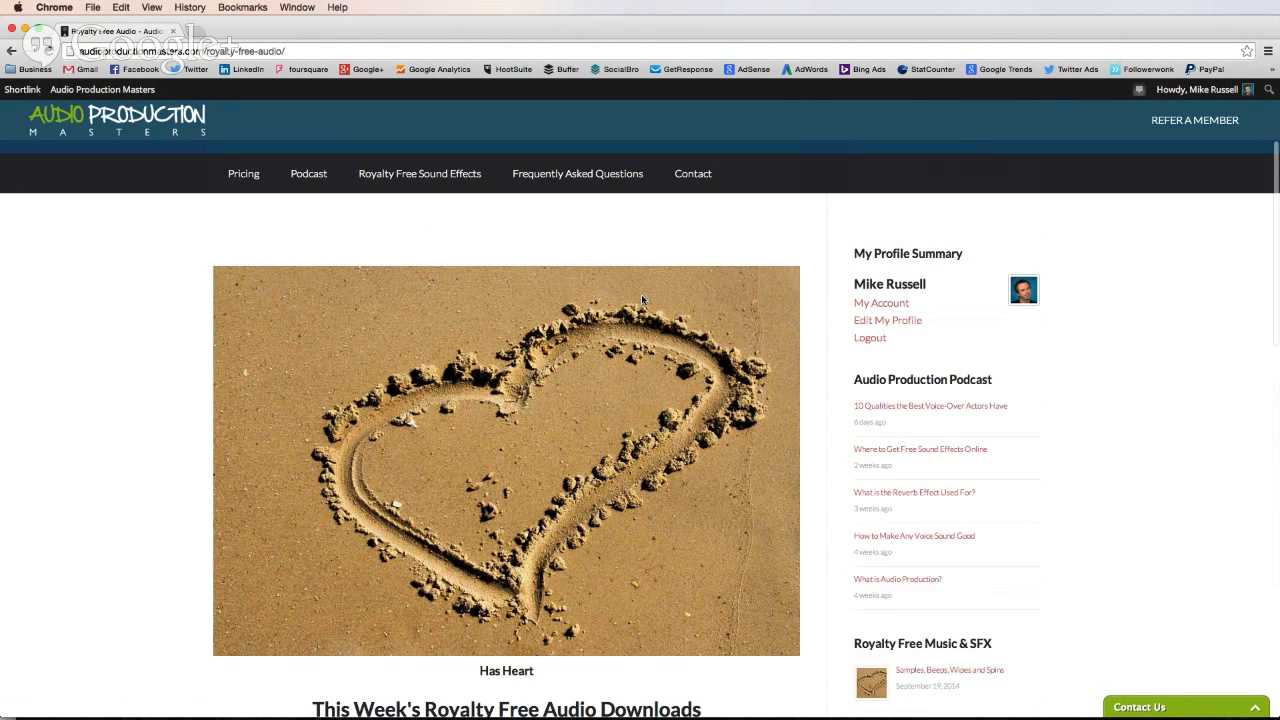
{"action": "scroll", "coordinate": [642, 299], "scroll_direction": "up", "scroll_amount": 3}
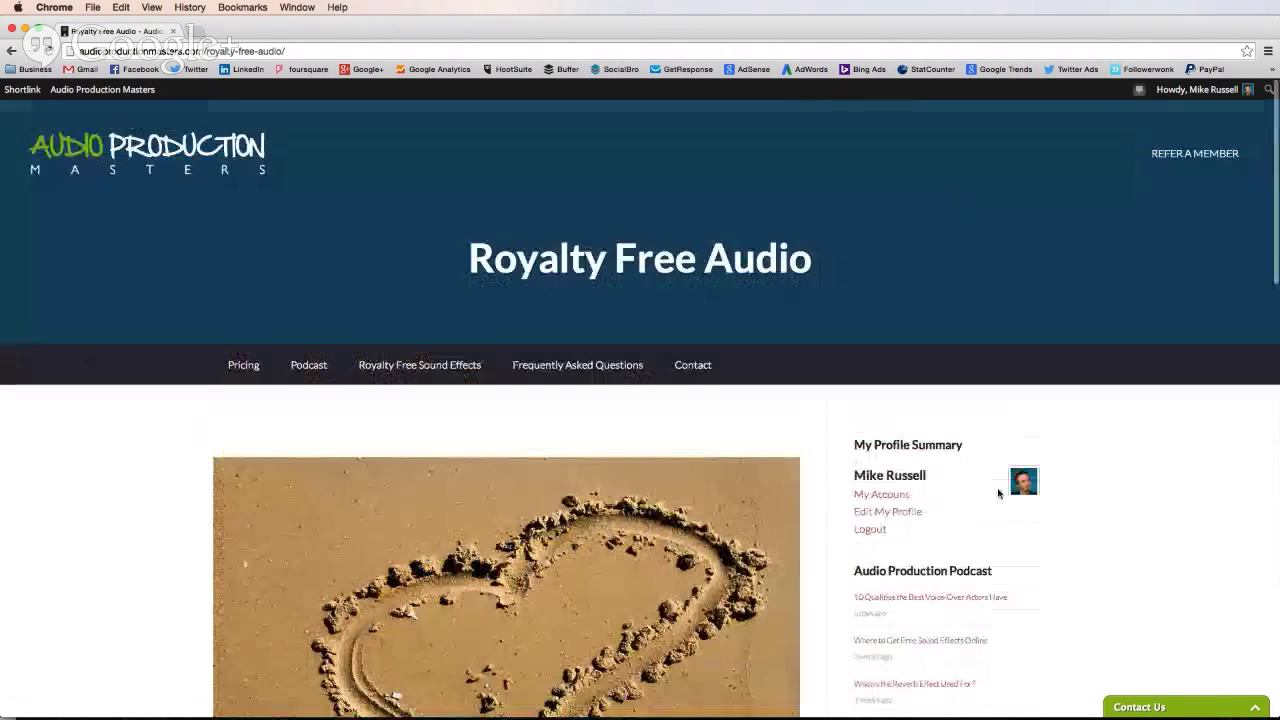
- Read how the affiliate program works on the Refer a Member page, and return to the account page
{"action": "left_click", "coordinate": [1193, 165]}
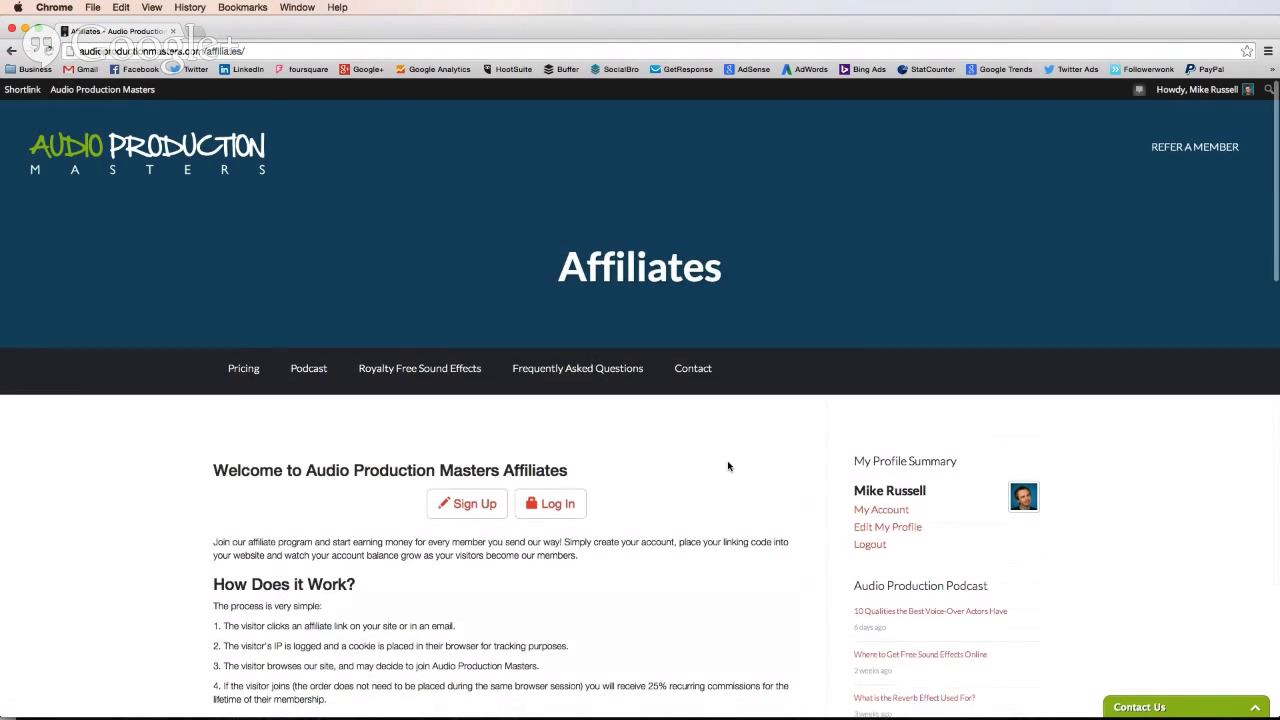
{"action": "scroll", "coordinate": [727, 464], "scroll_direction": "down", "scroll_amount": 3}
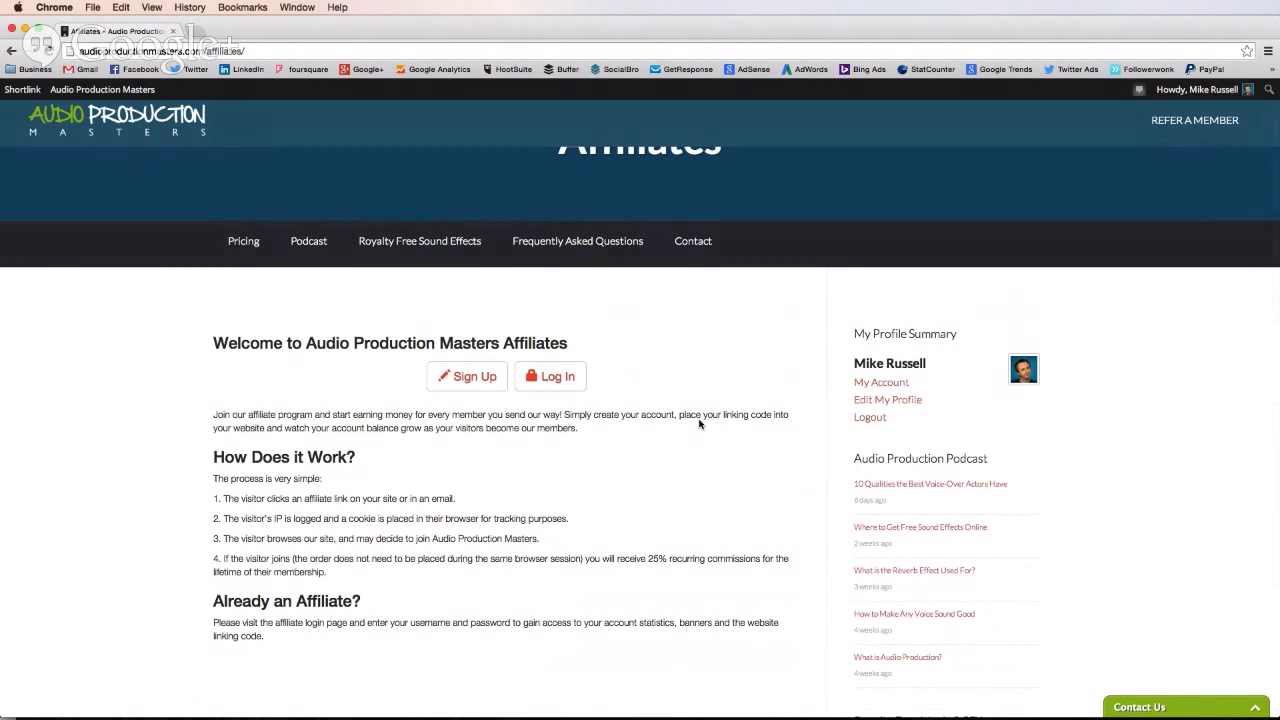
{"action": "left_click", "coordinate": [882, 386]}
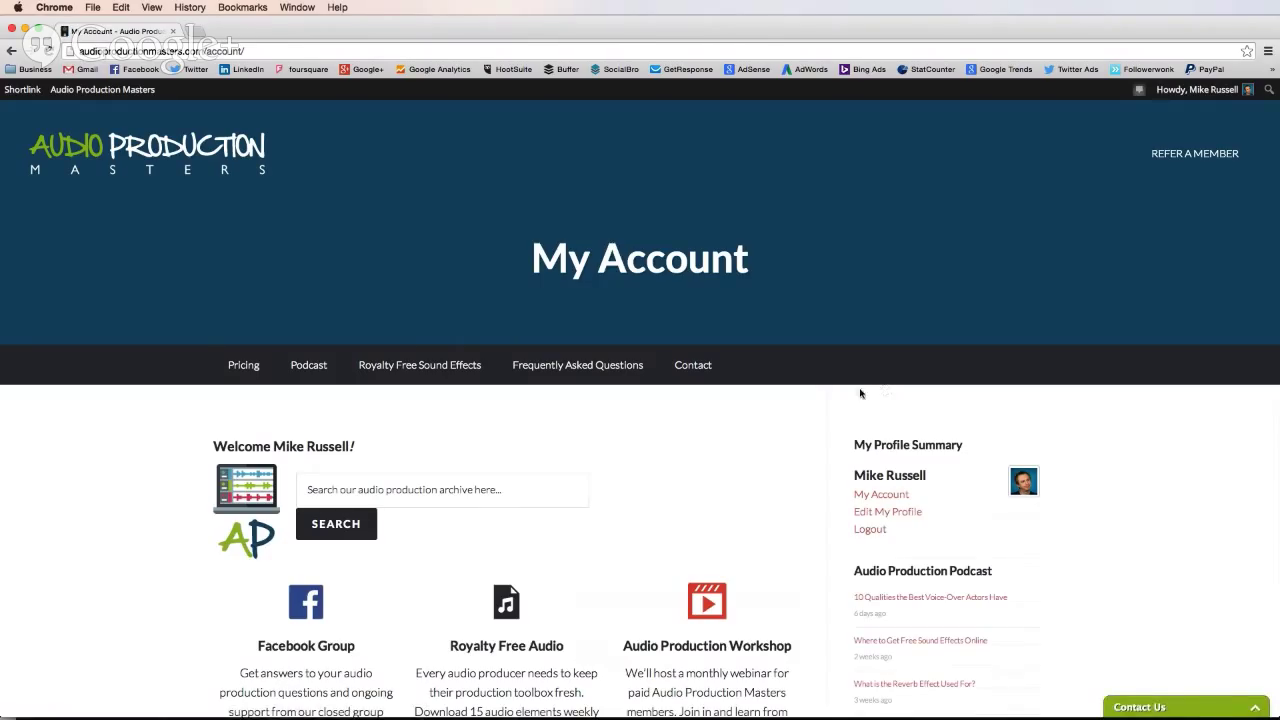
- Search the audio production archive for "dj drop"
{"action": "scroll", "coordinate": [860, 393], "scroll_direction": "down", "scroll_amount": 2}
{"action": "left_click", "coordinate": [451, 418]}
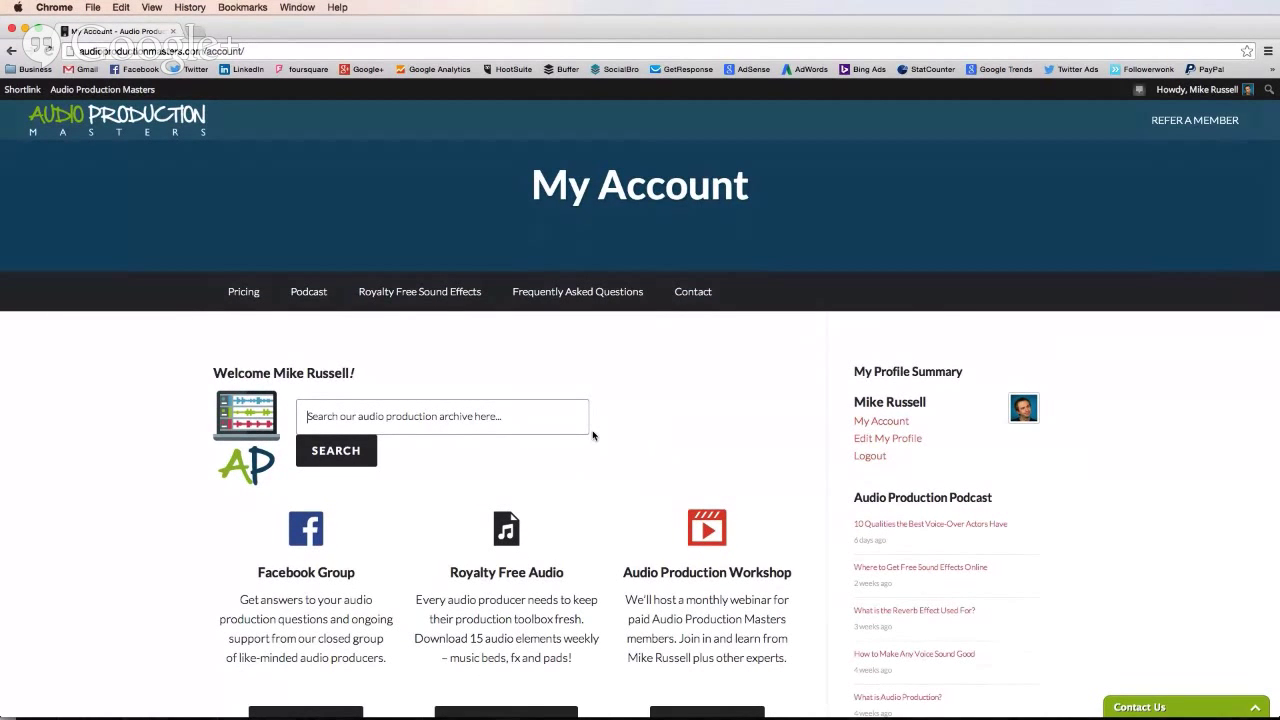
{"action": "type", "text": "dj drop"}
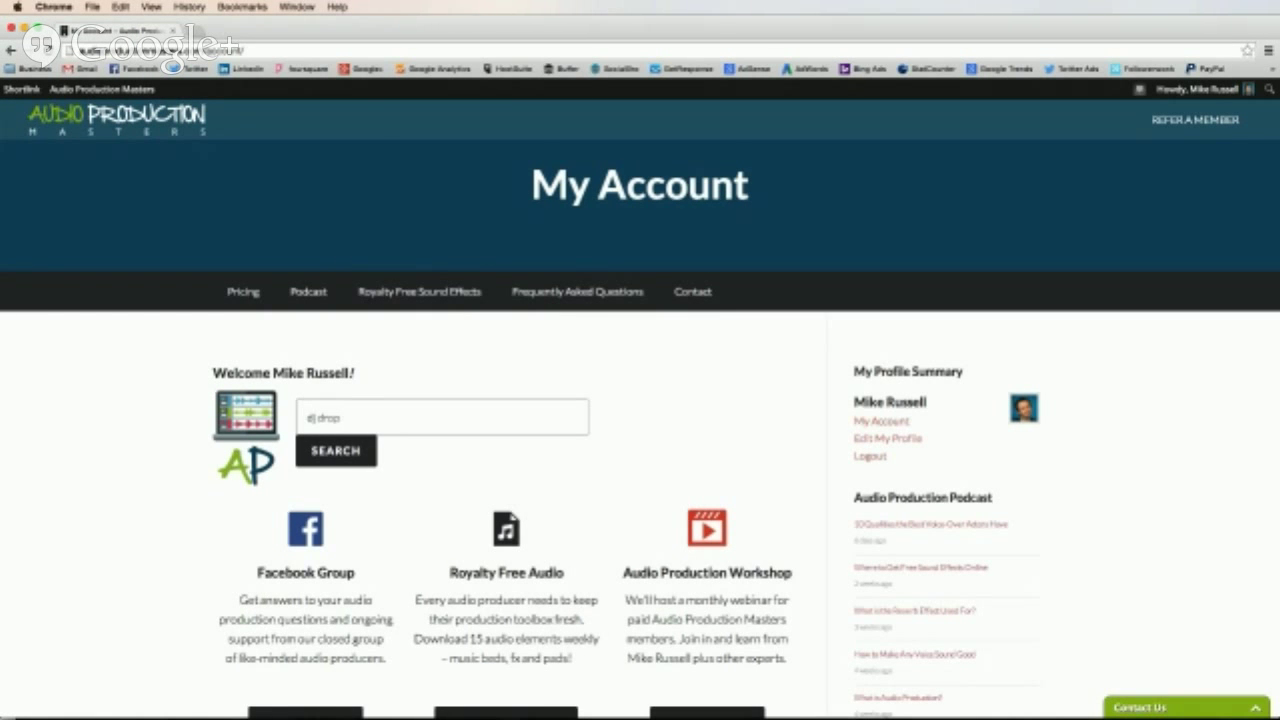
{"action": "key", "text": "Return"}
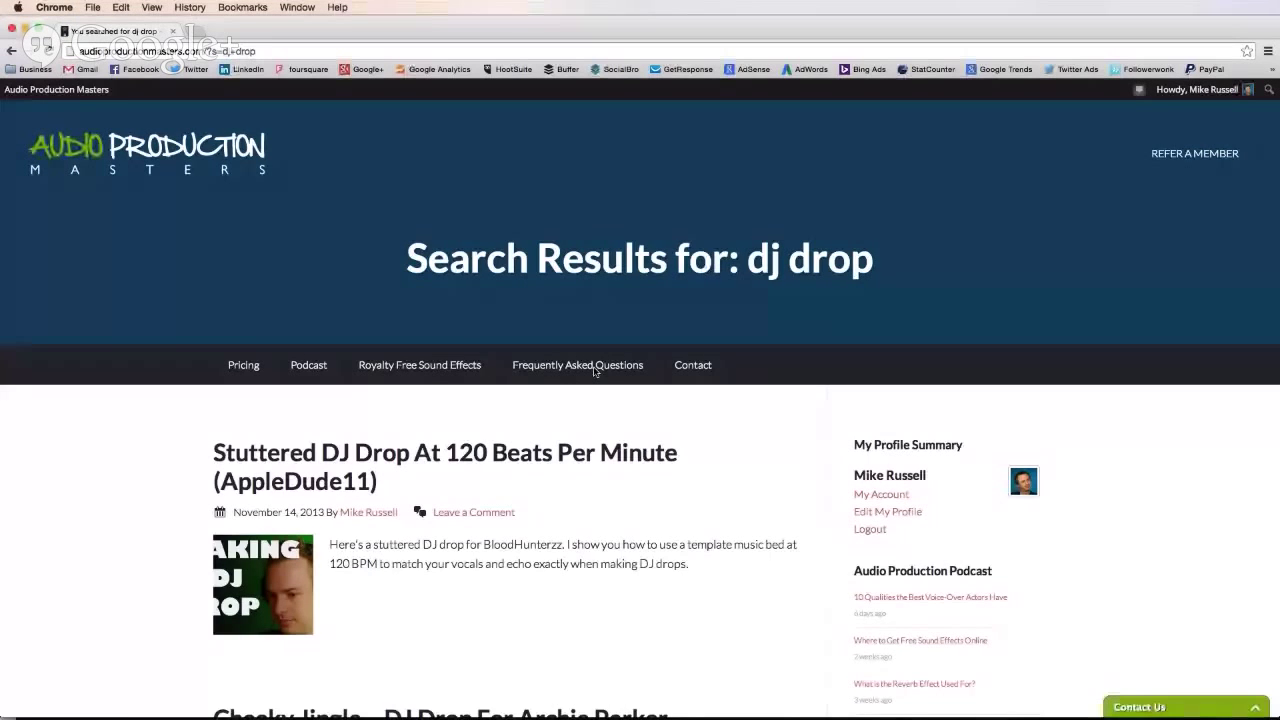
- Browse the search results through to the second page and open the "How to Make Voice Tags for DJs" tutorial
{"action": "scroll", "coordinate": [540, 368], "scroll_direction": "down", "scroll_amount": 5}
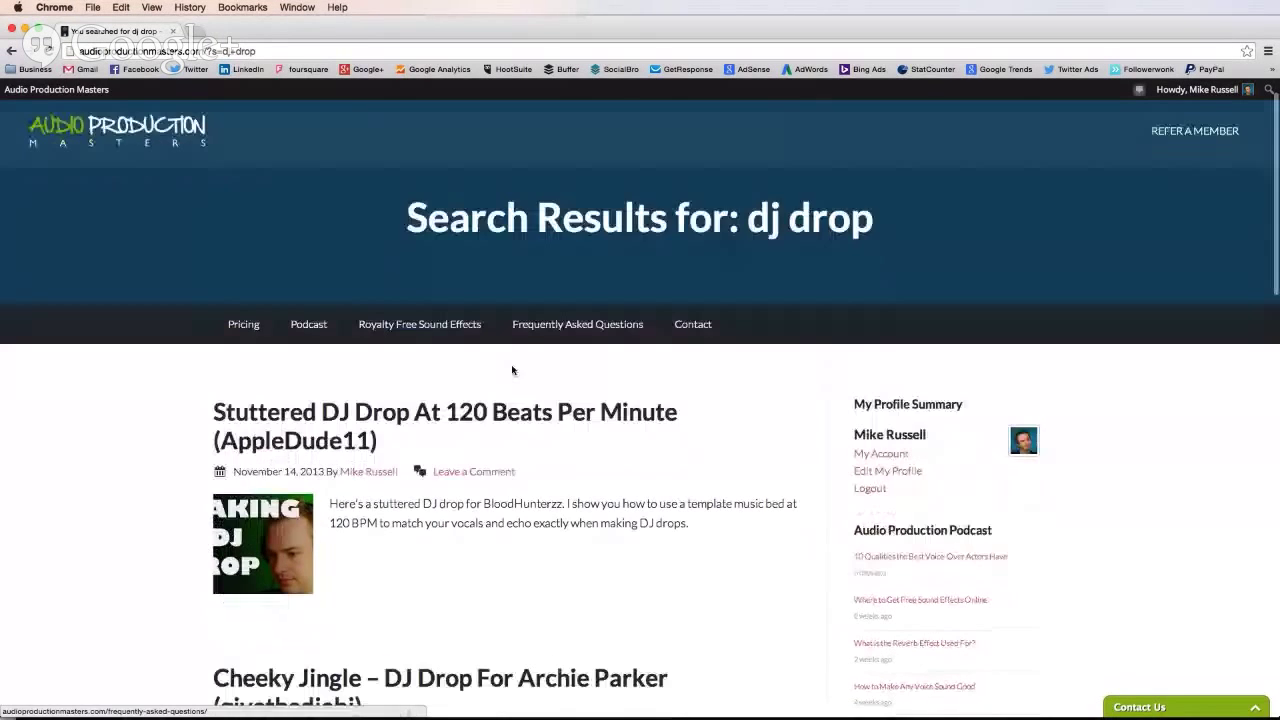
{"action": "scroll", "coordinate": [443, 366], "scroll_direction": "down", "scroll_amount": 6}
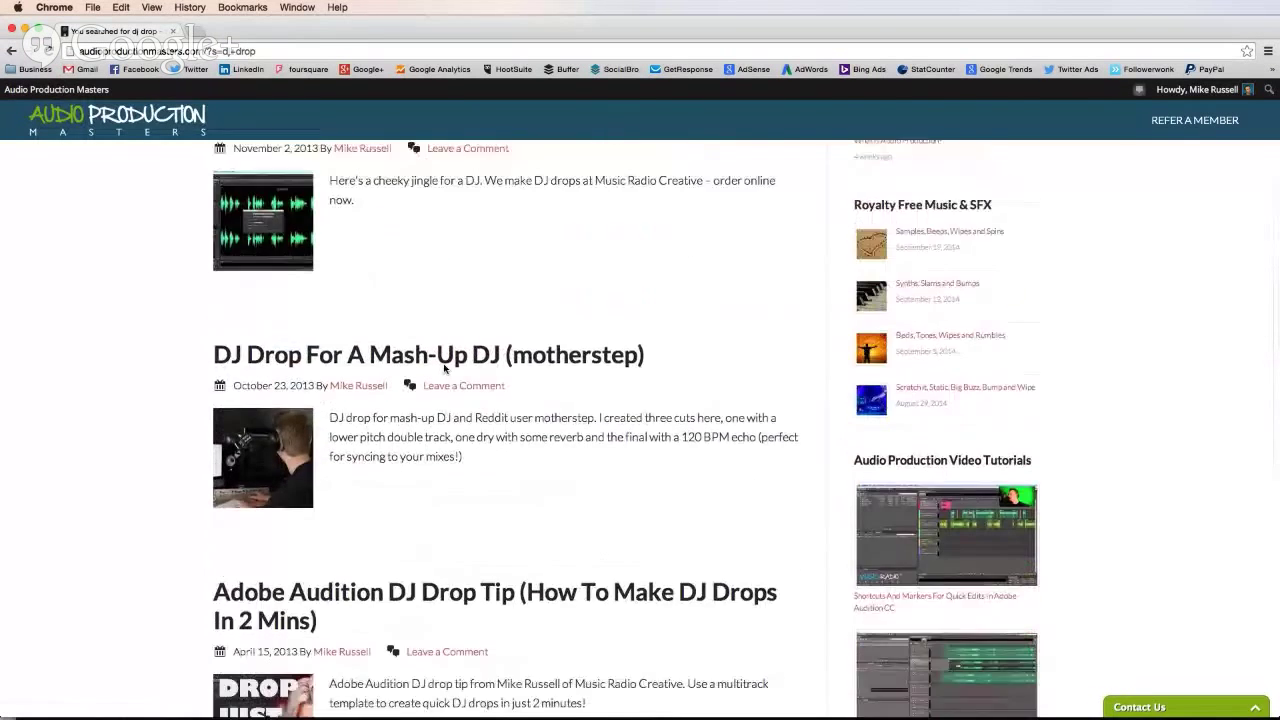
{"action": "scroll", "coordinate": [443, 369], "scroll_direction": "down", "scroll_amount": 5}
{"action": "left_click", "coordinate": [290, 476]}
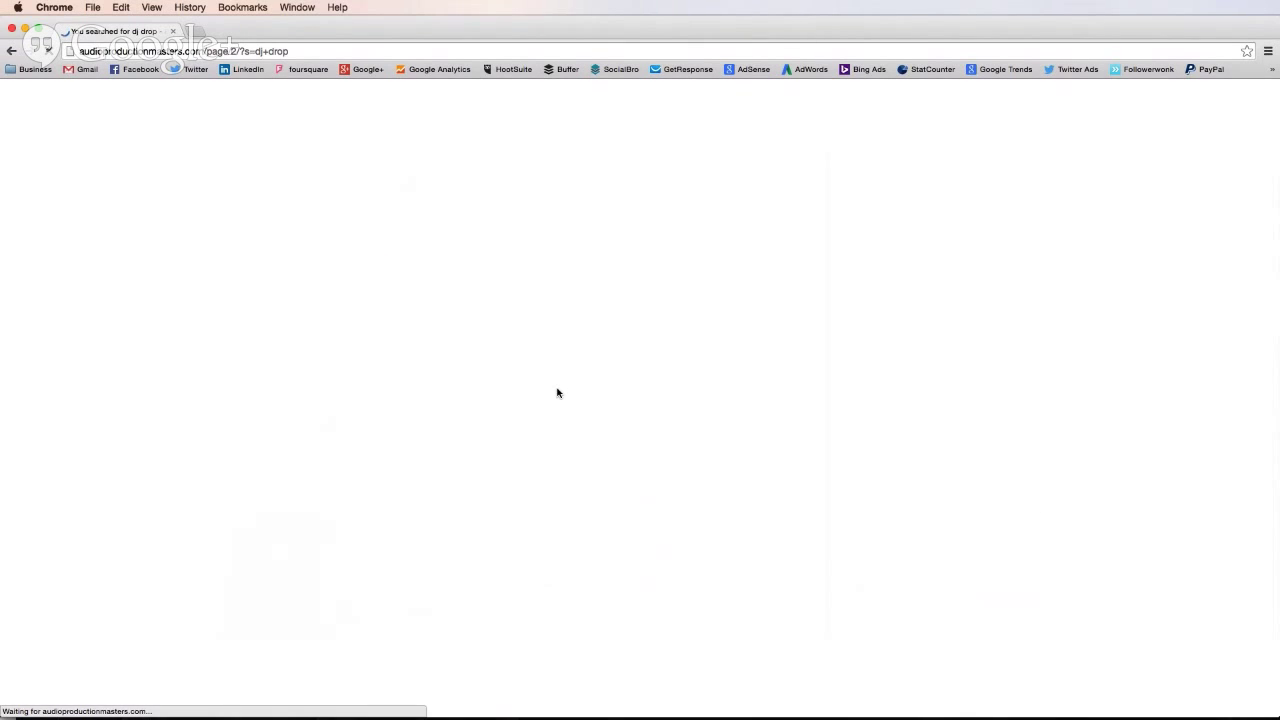
{"action": "scroll", "coordinate": [557, 392], "scroll_direction": "down", "scroll_amount": 3}
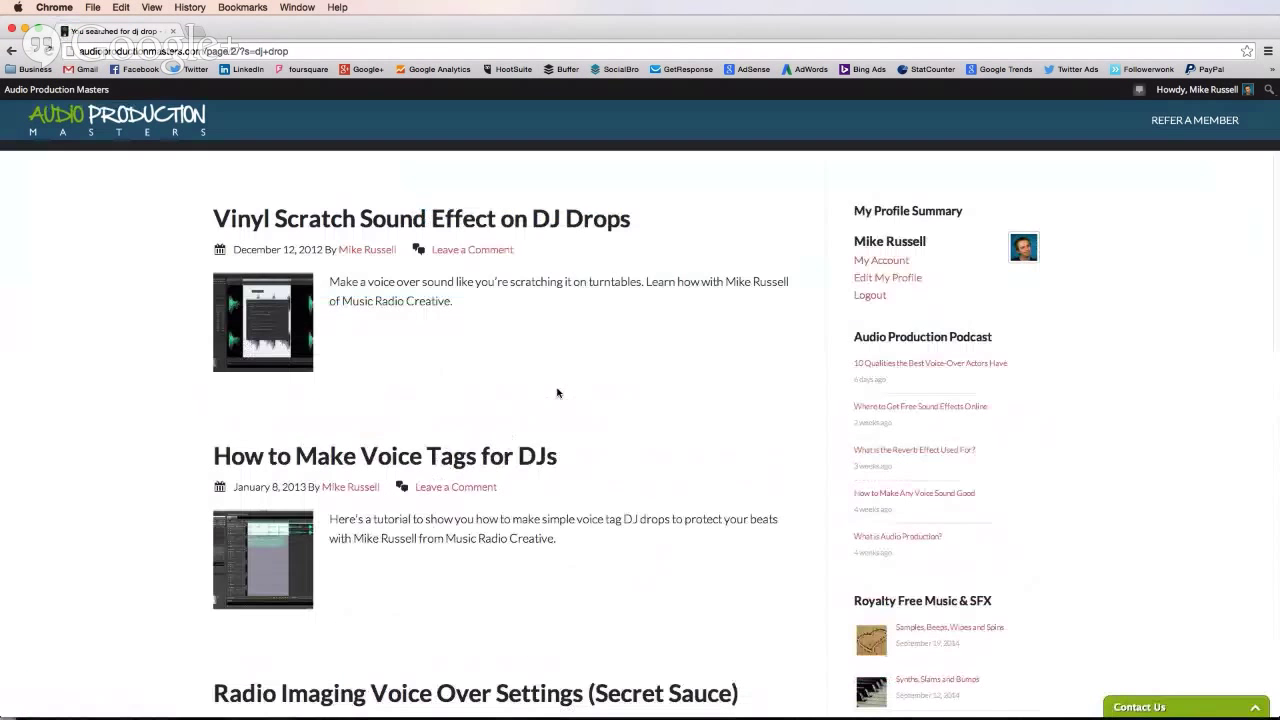
{"action": "left_click", "coordinate": [590, 436]}
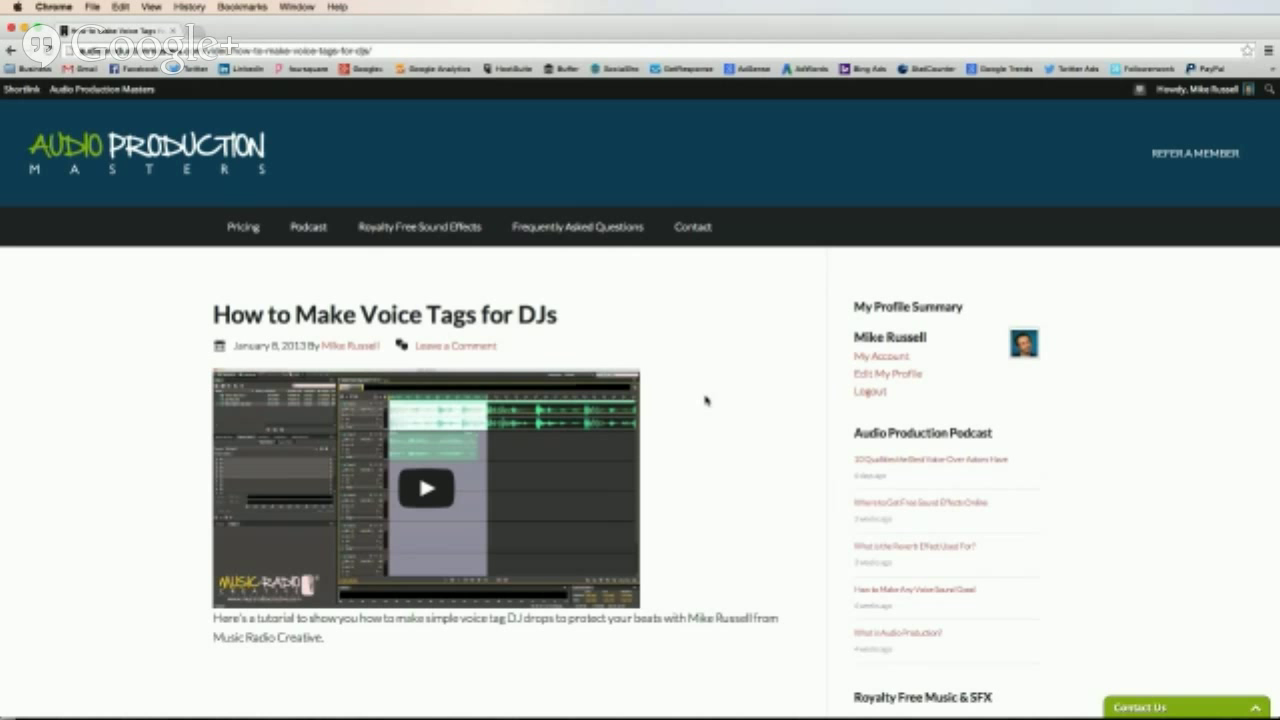
- Switch back to Adobe Audition and play the whole mix from the start
{"action": "key", "text": "super+Tab"}
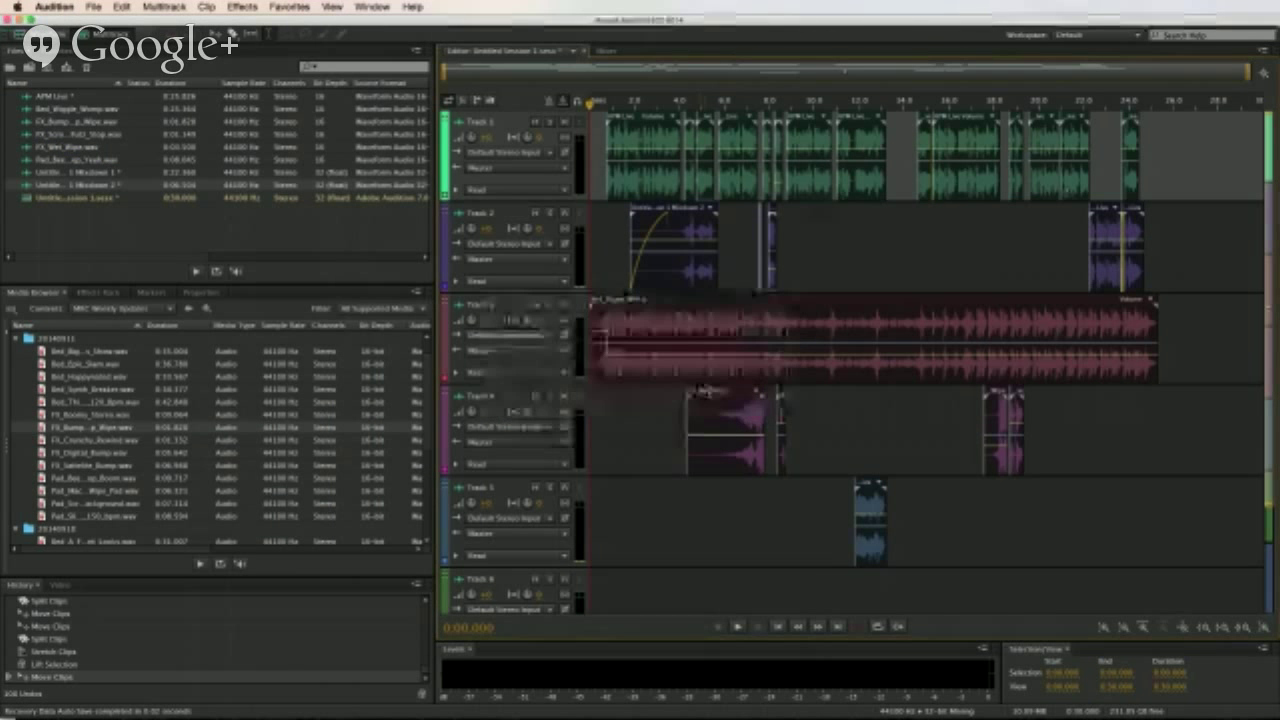
{"action": "key", "text": "space"}
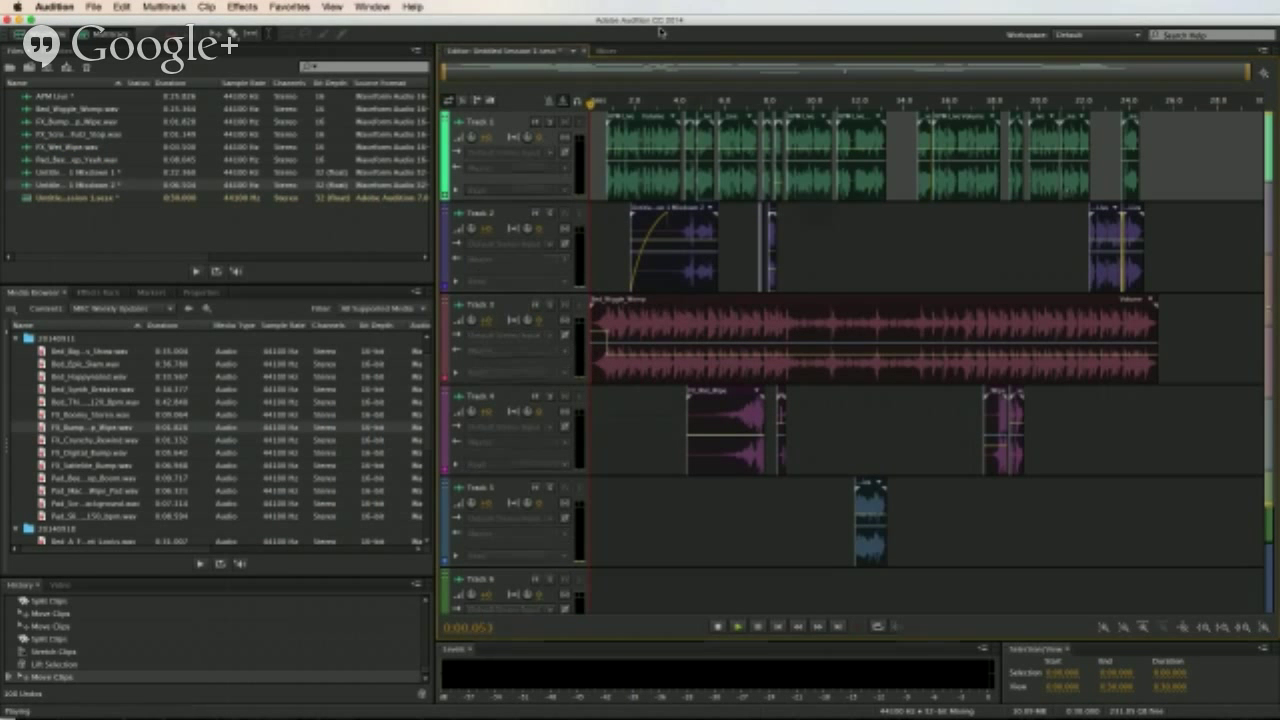